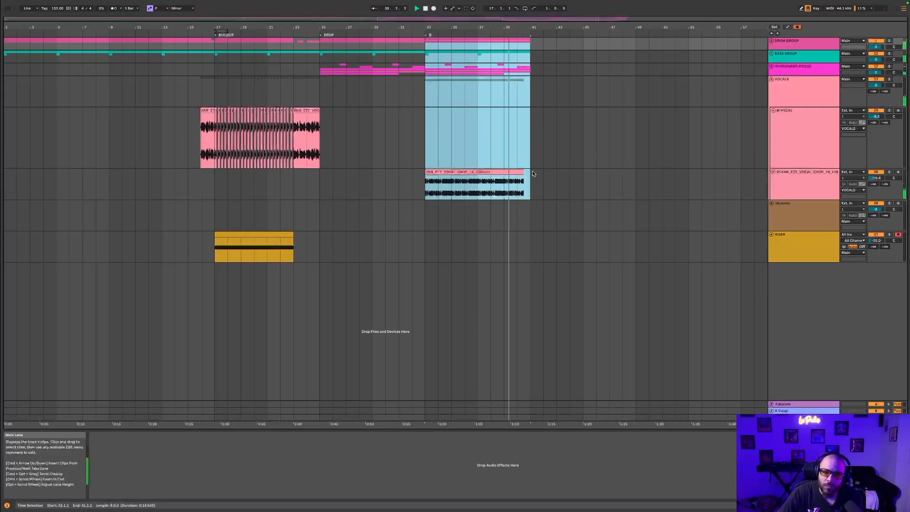
- Extend the vocal chop clip to bar 41, and duplicate all tracks' material in bars 33–41 directly after it
left_click_drag(532, 171, 532, 170)
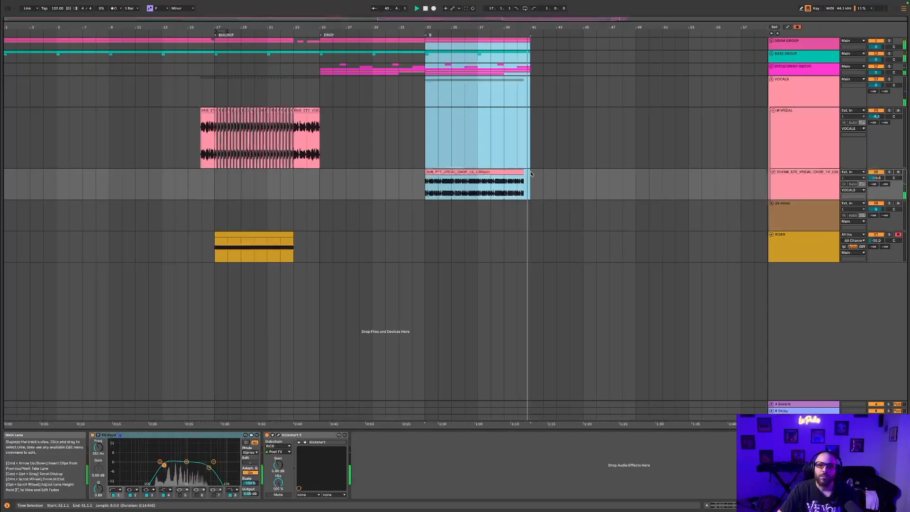
left_click(526, 172)
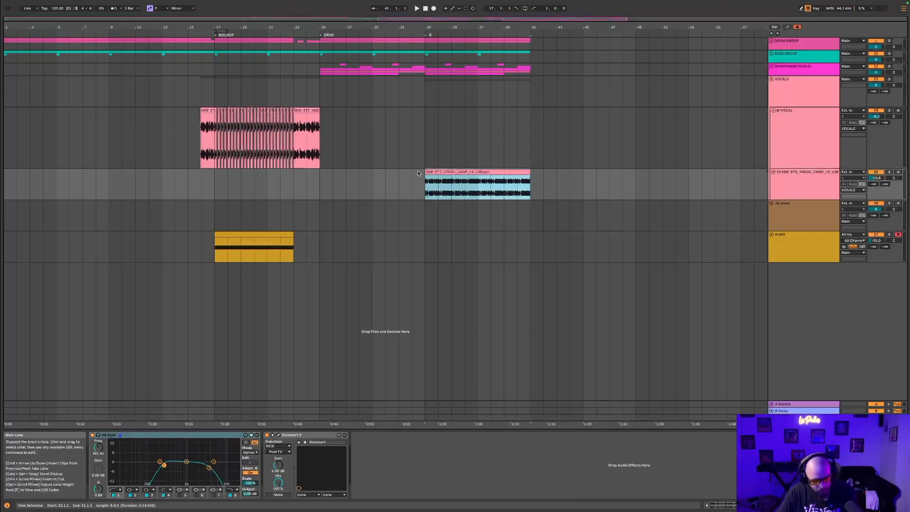
left_click_drag(427, 45, 529, 181)
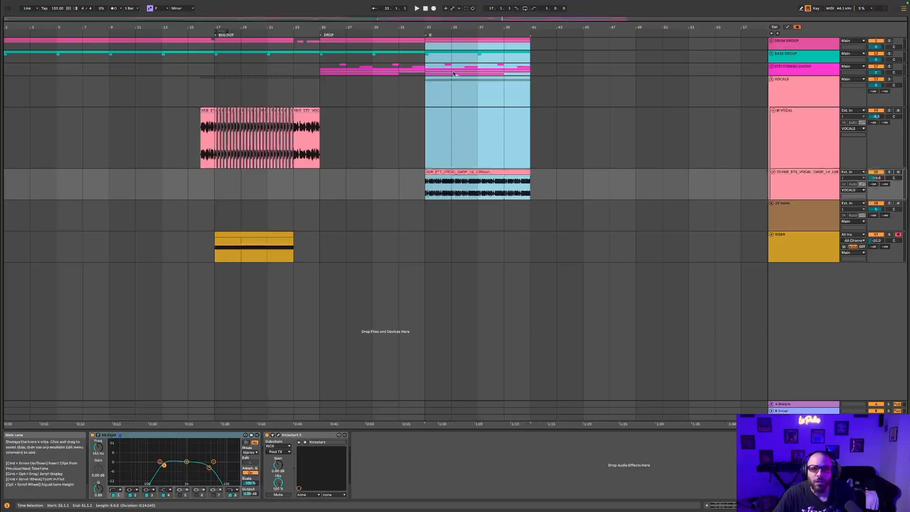
key("super+d")
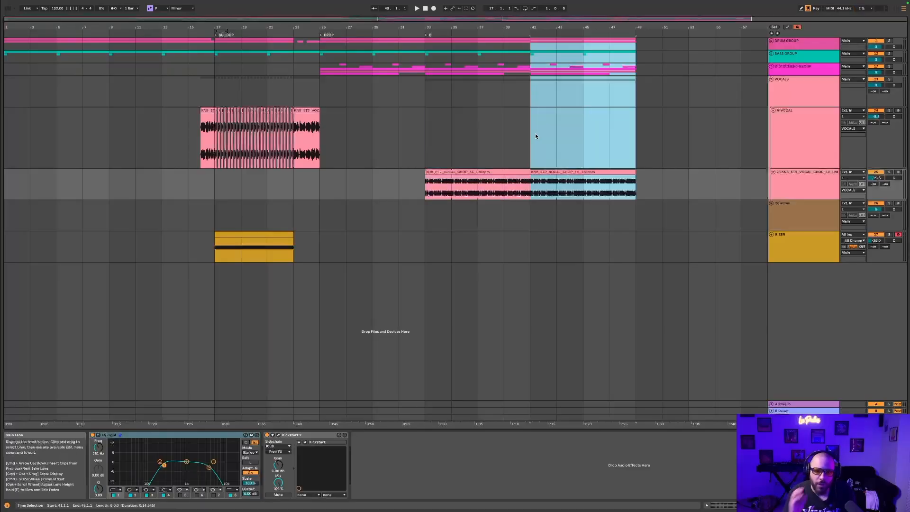
- Add a locator named "C" at bar 41, where the duplicated section starts
right_click(530, 32)
left_click(538, 50)
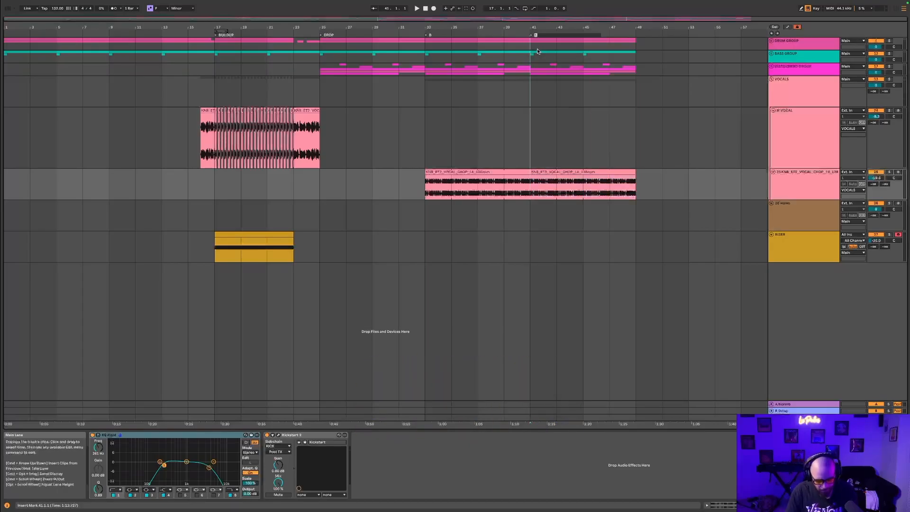
key("Return")
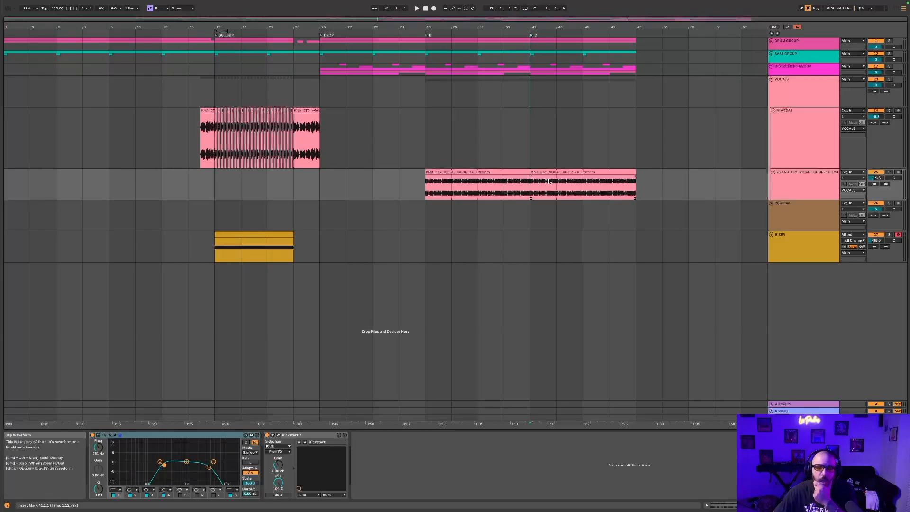
left_click(471, 171)
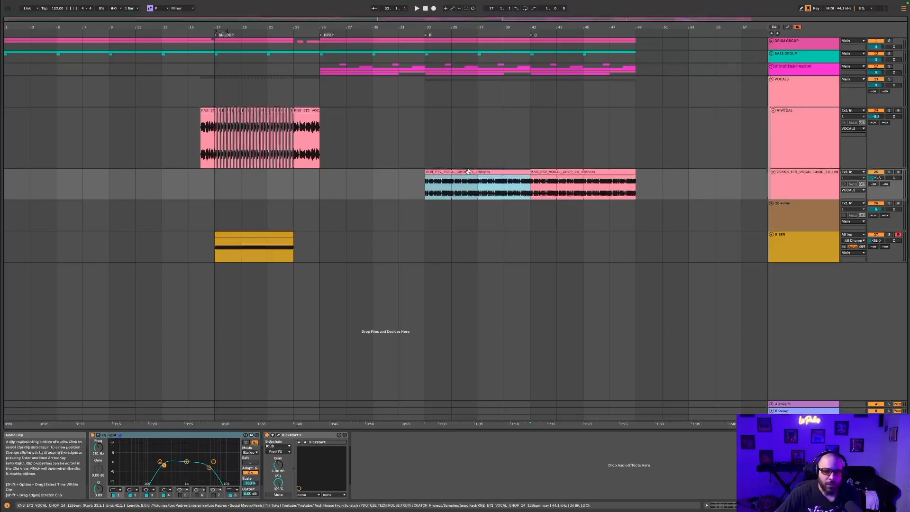
left_click(557, 171)
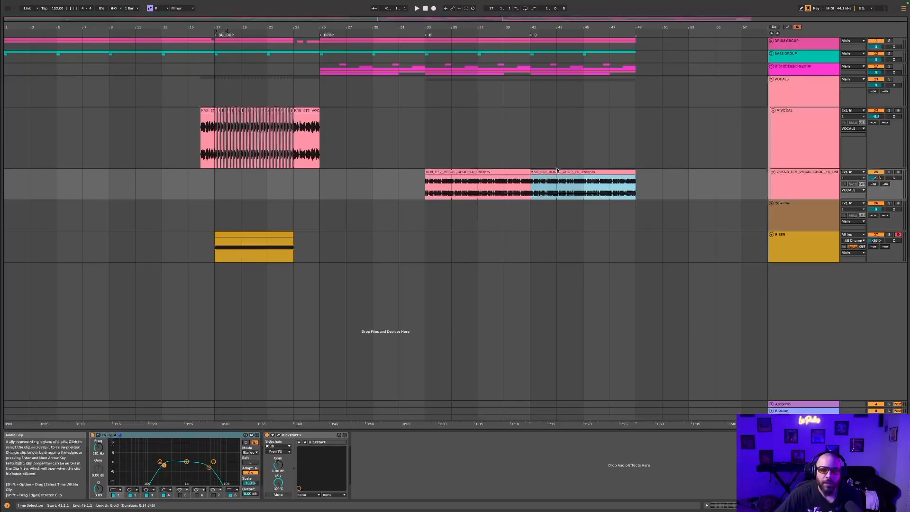
left_click(524, 172)
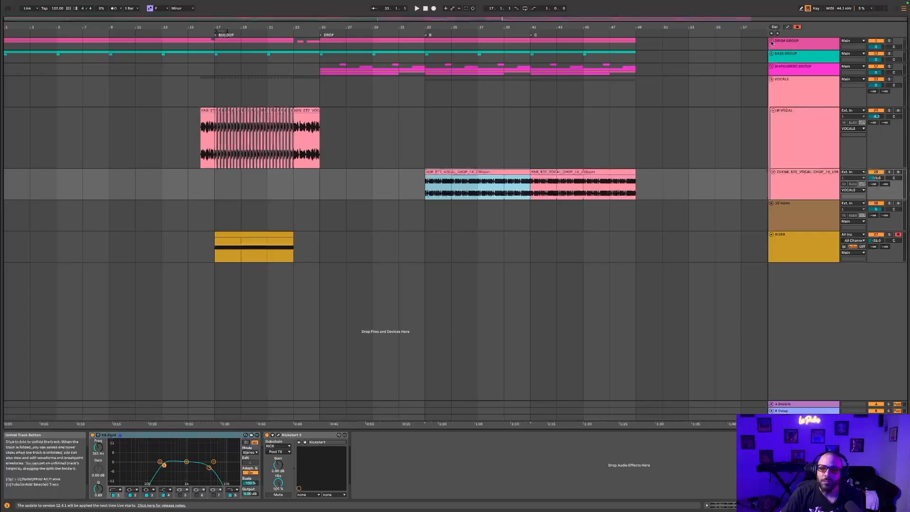
- Unfold the drum group and insert a new audio track beneath the BUILD SNARE track
left_click(771, 42)
scroll(763, 96, "down", 3)
scroll(720, 313, "down", 2)
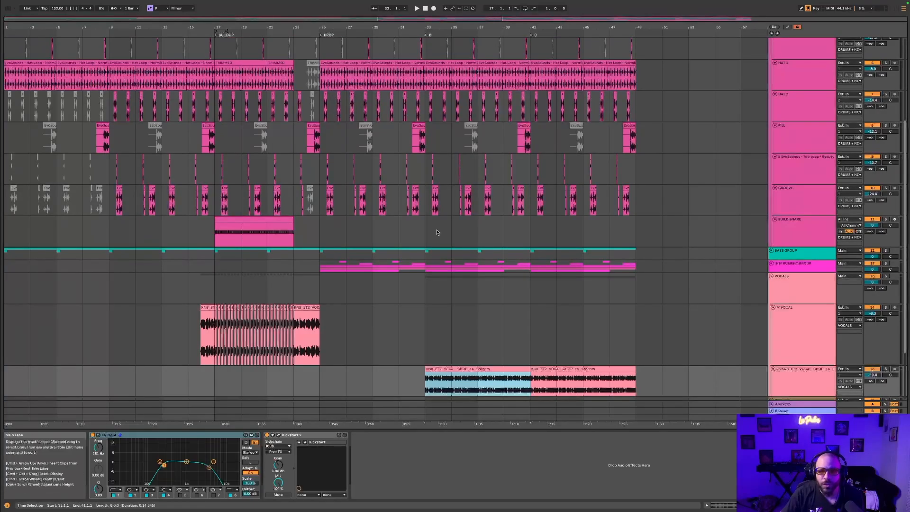
left_click(526, 233)
right_click(795, 229)
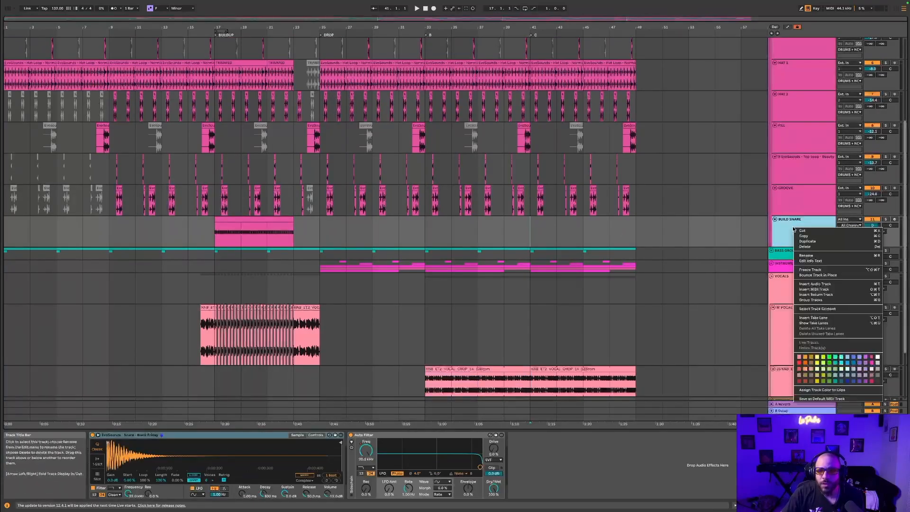
left_click(832, 285)
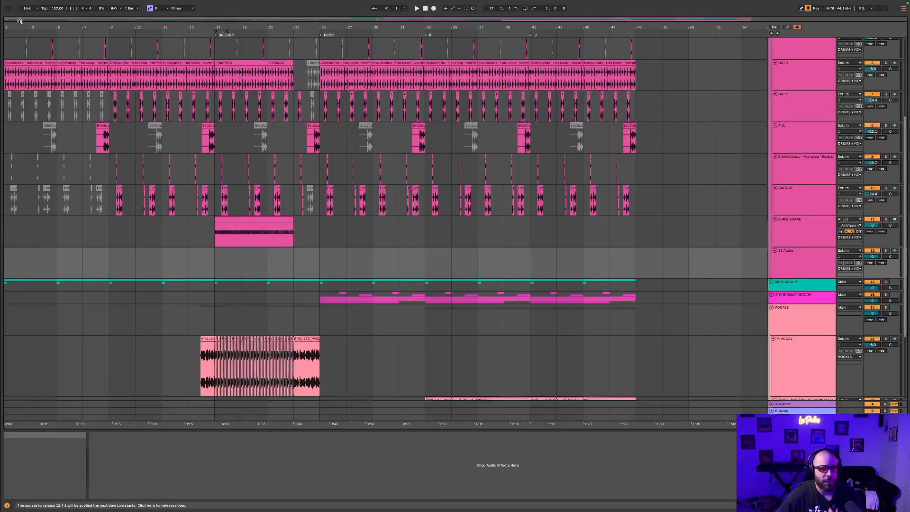
- Show the browser and clear the existing "delay" search
left_click(5, 8)
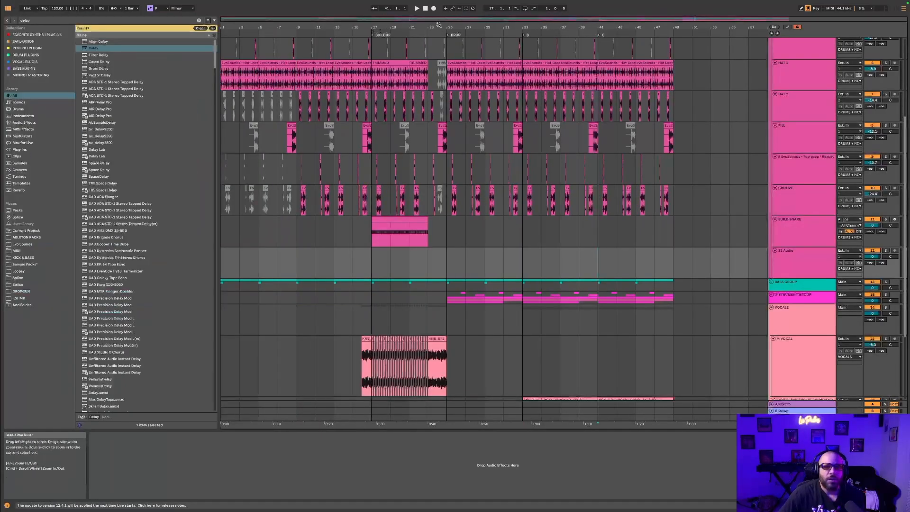
scroll(511, 227, "down", 2)
scroll(511, 227, "down", 2)
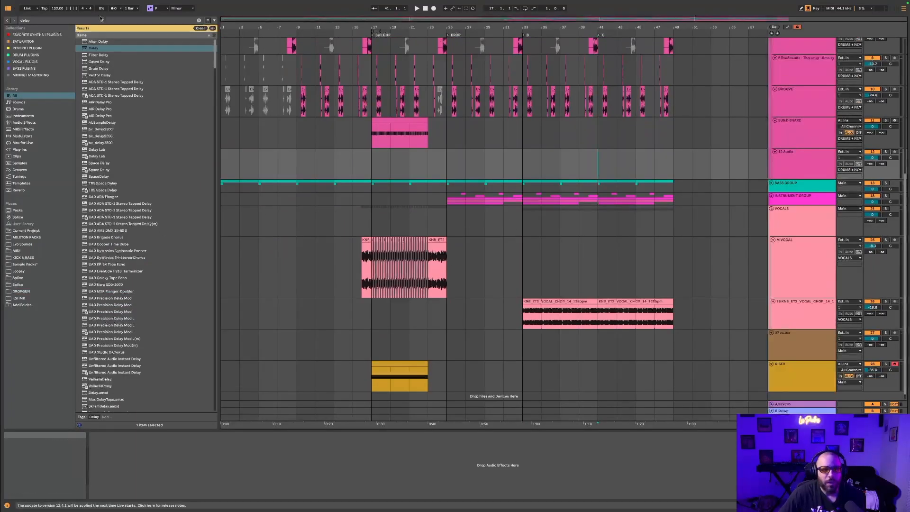
key("super+f")
key("BackSpace")
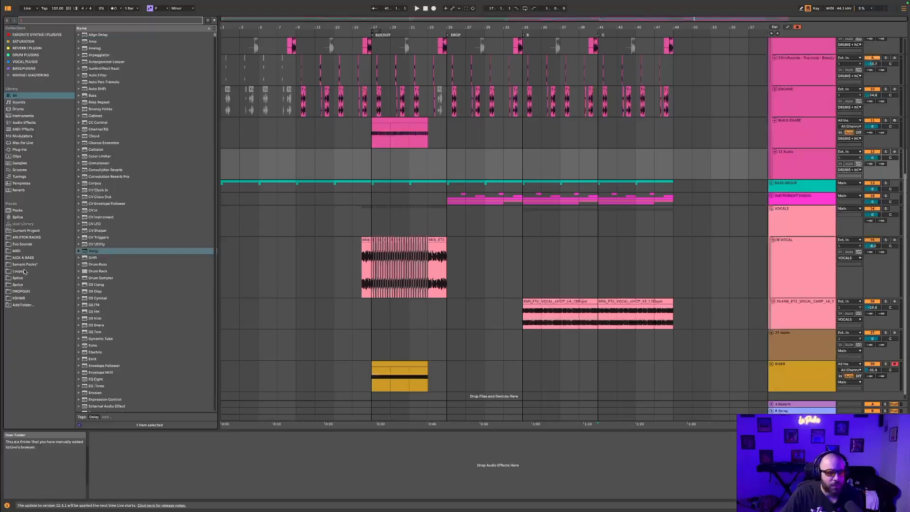
scroll(515, 208, "up", 1)
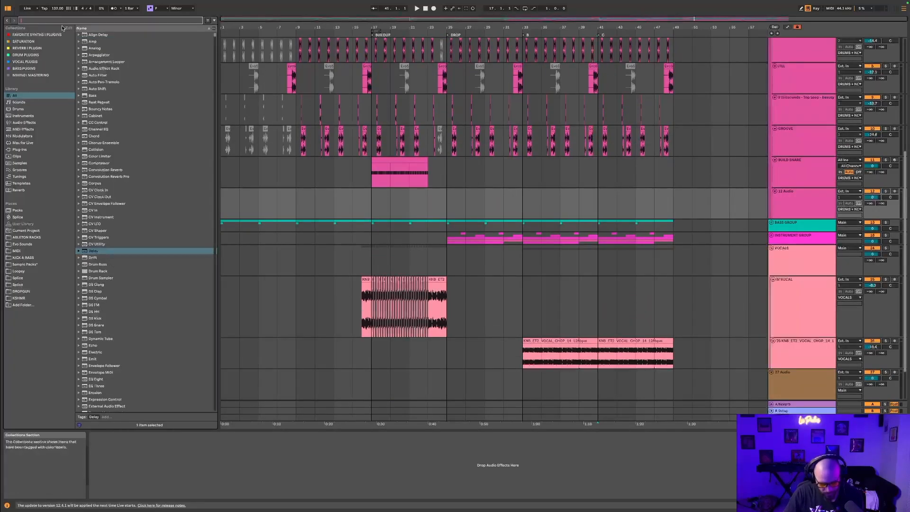
- Find the Drum Loops folder of the Tech House pack Disco Candy within the Evo Sounds sample library
left_click(25, 265)
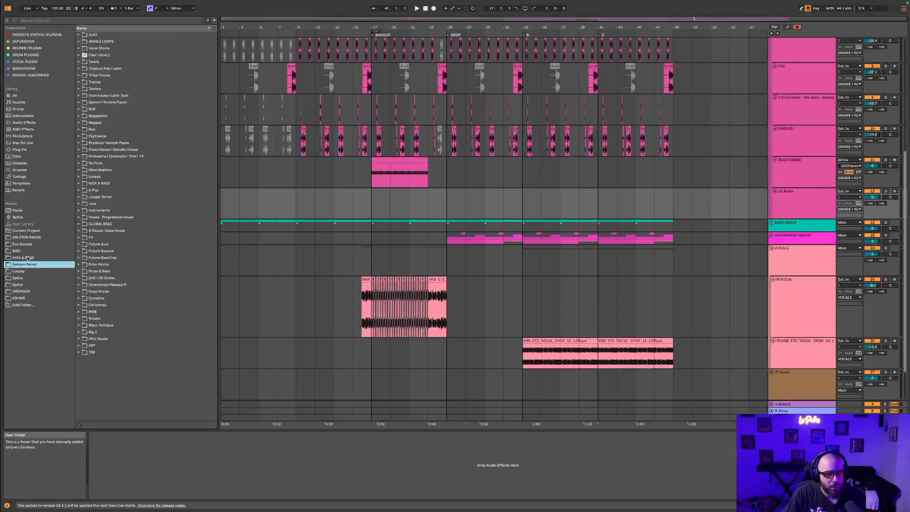
left_click(28, 257)
left_click(23, 244)
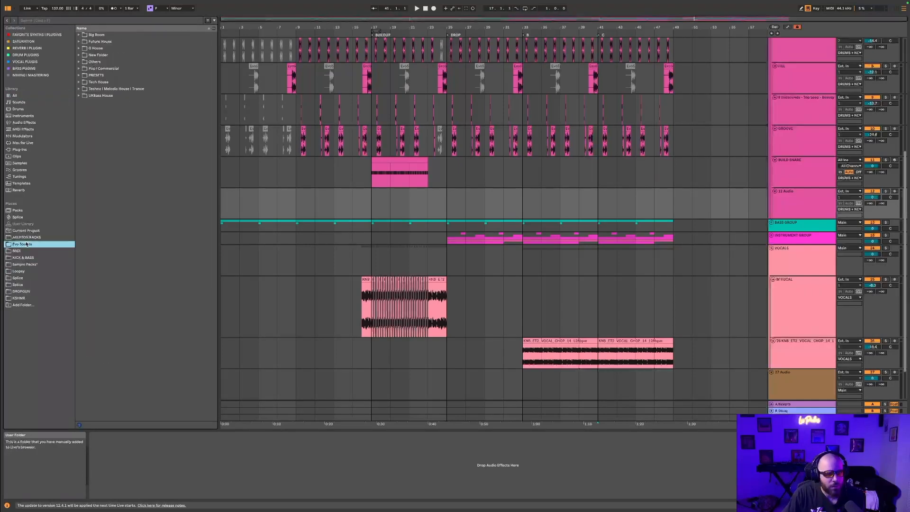
double_click(105, 83)
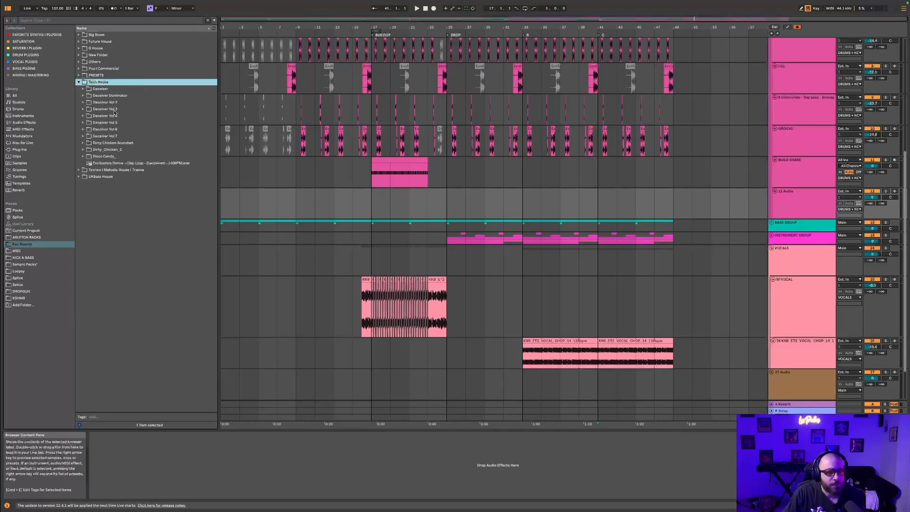
double_click(118, 155)
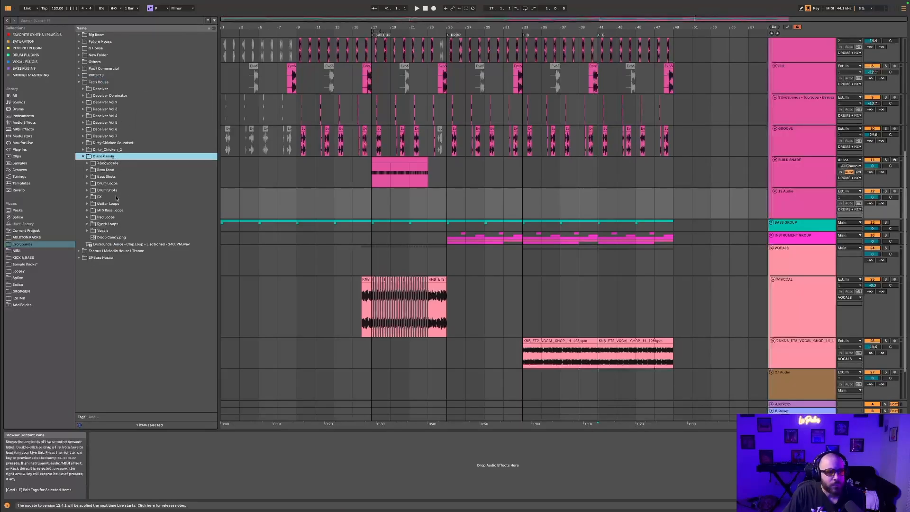
double_click(108, 183)
- Filter the samples by "ride" and expand the Ride Loops folder of Disco Candy
left_click(112, 21)
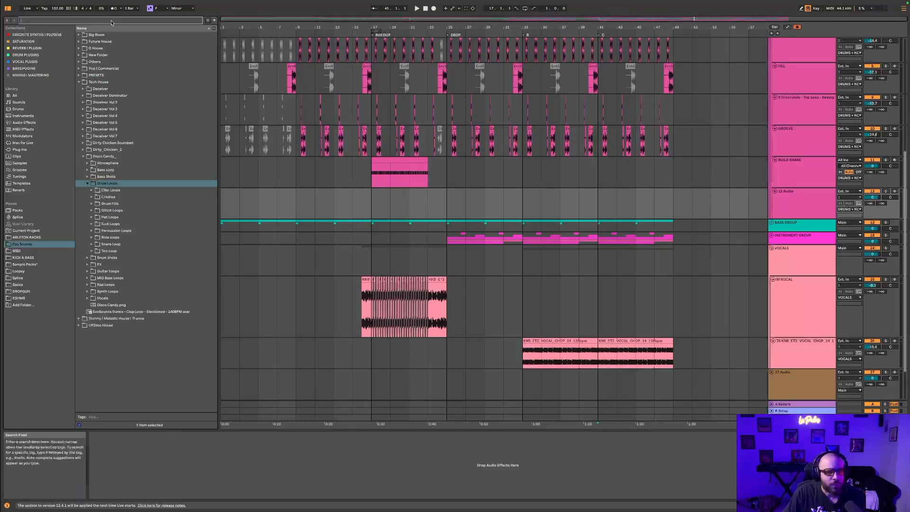
type("ride")
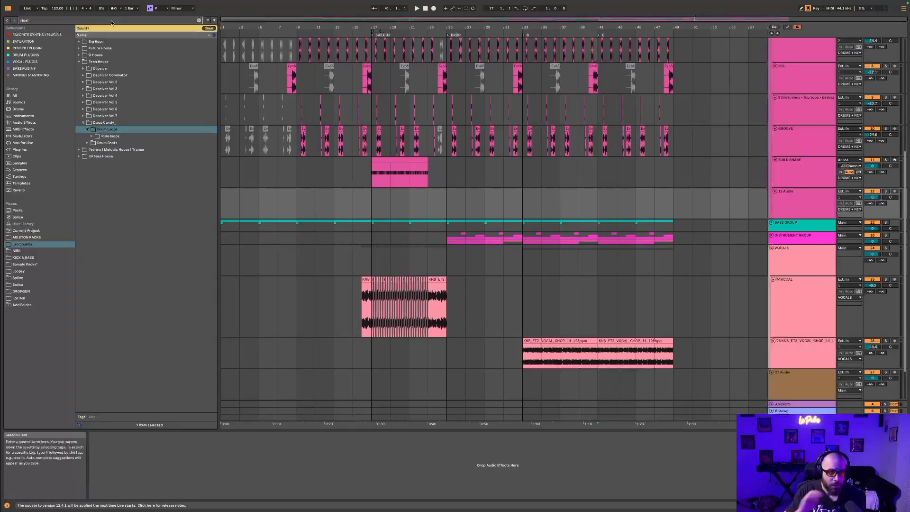
double_click(112, 137)
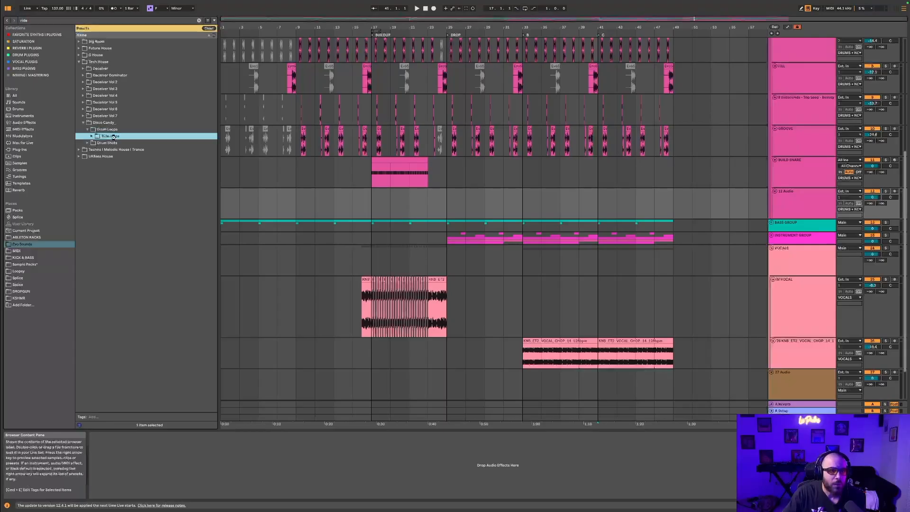
- Audition several of the EvoSounds ride loops, including Character, Vinyl, Crushed and Tight 909
left_click(125, 144)
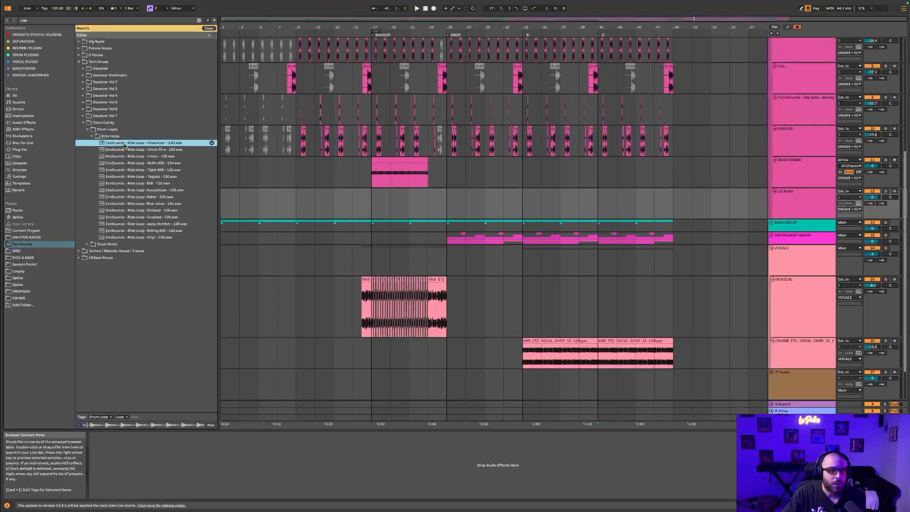
left_click(142, 191)
left_click(146, 223)
left_click(148, 238)
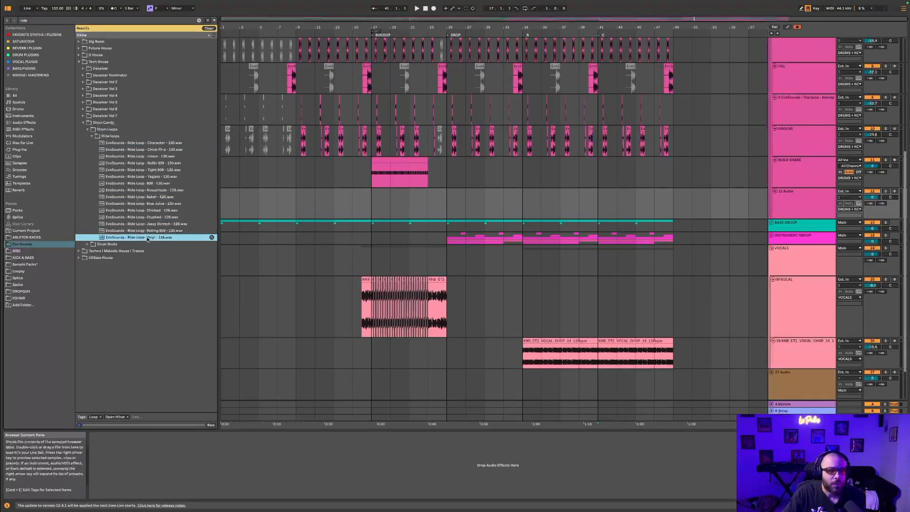
left_click(147, 218)
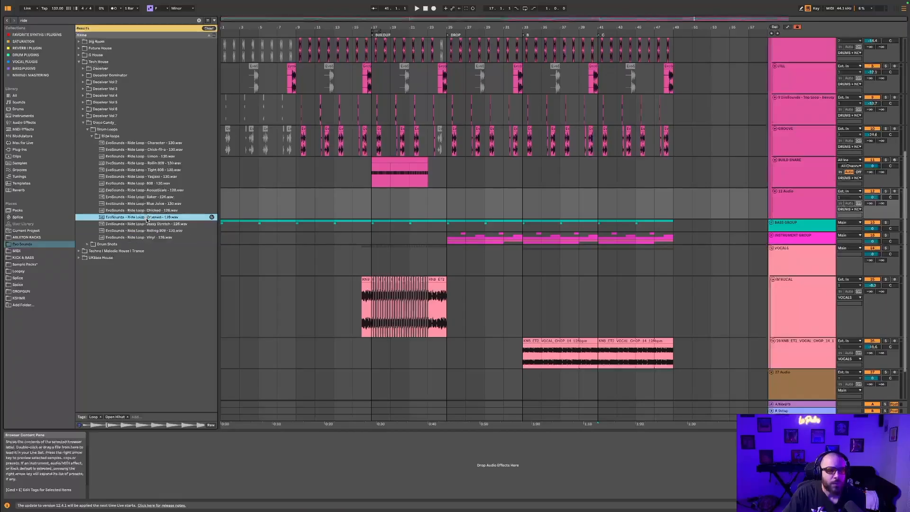
left_click(139, 143)
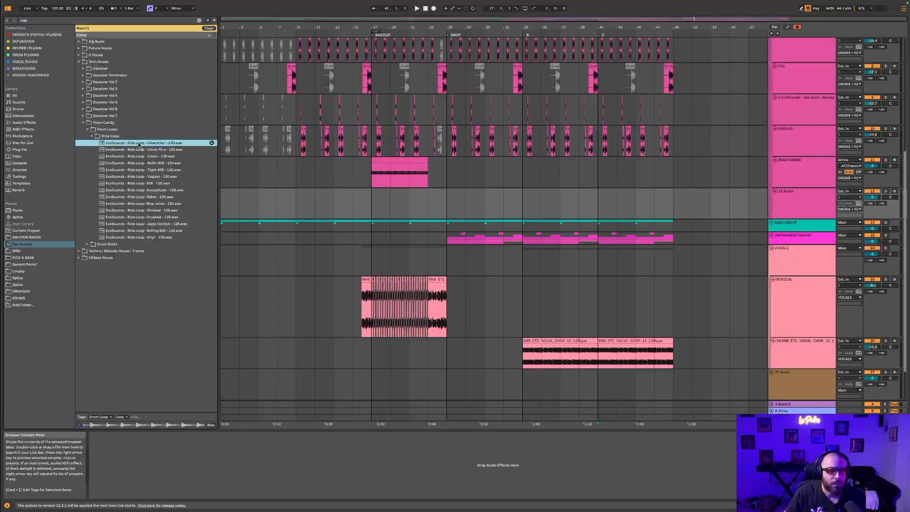
key("Down")
key("Up")
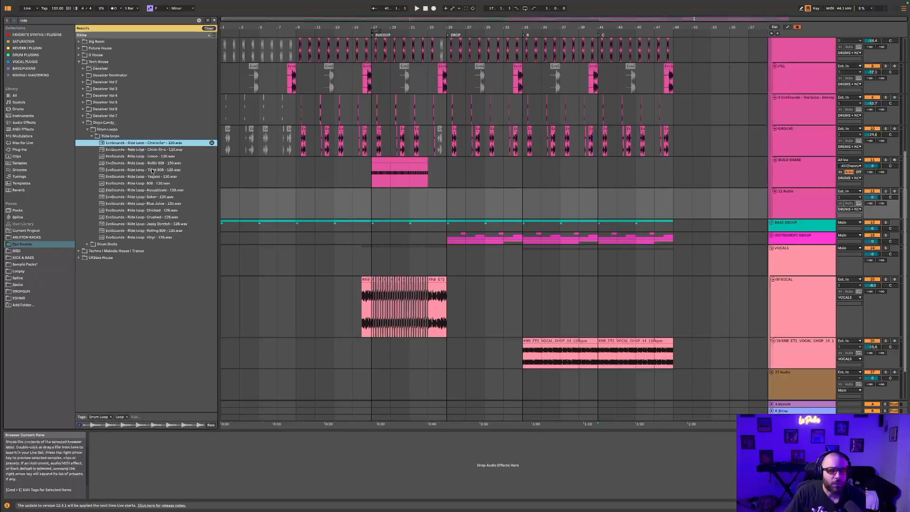
scroll(395, 44, "up", 5)
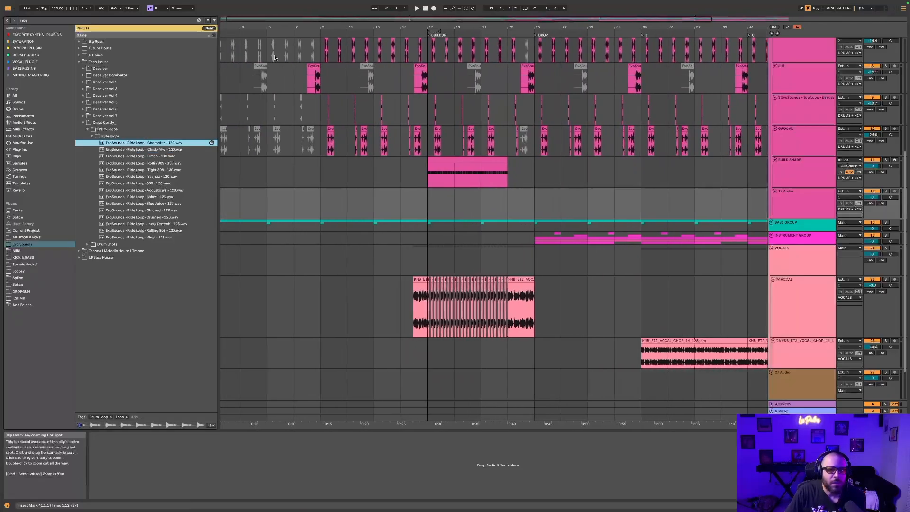
left_click(134, 169)
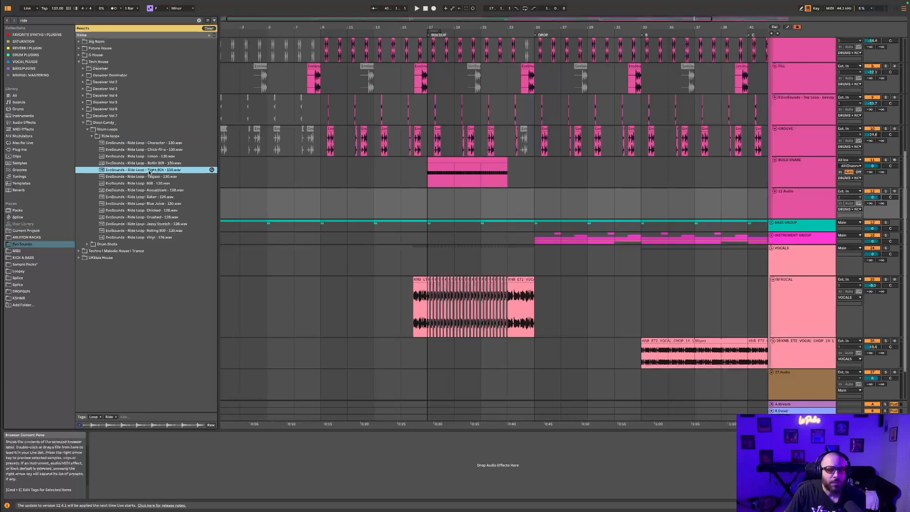
- Place the Tight 909 ride loop on the new drum audio track, filling bars 41 to 49 of section C
scroll(433, 203, "down", 3)
left_click(434, 202)
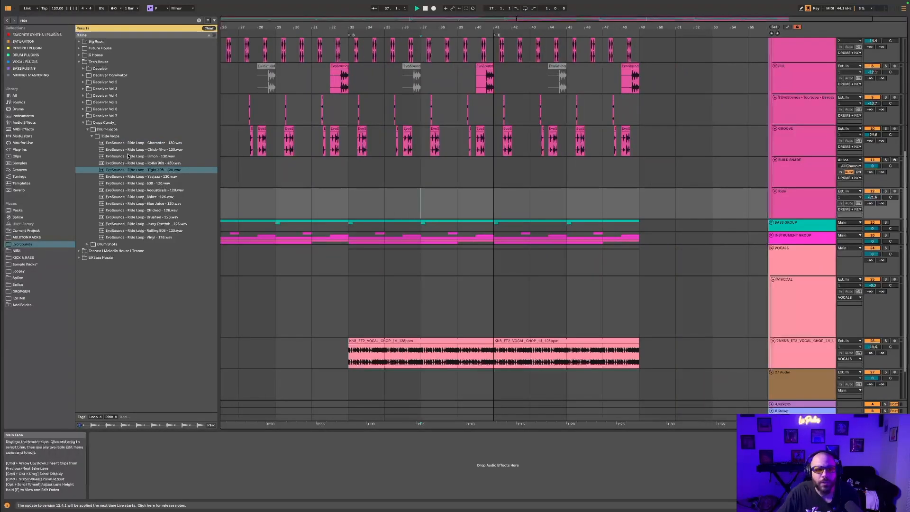
left_click_drag(130, 170, 639, 191)
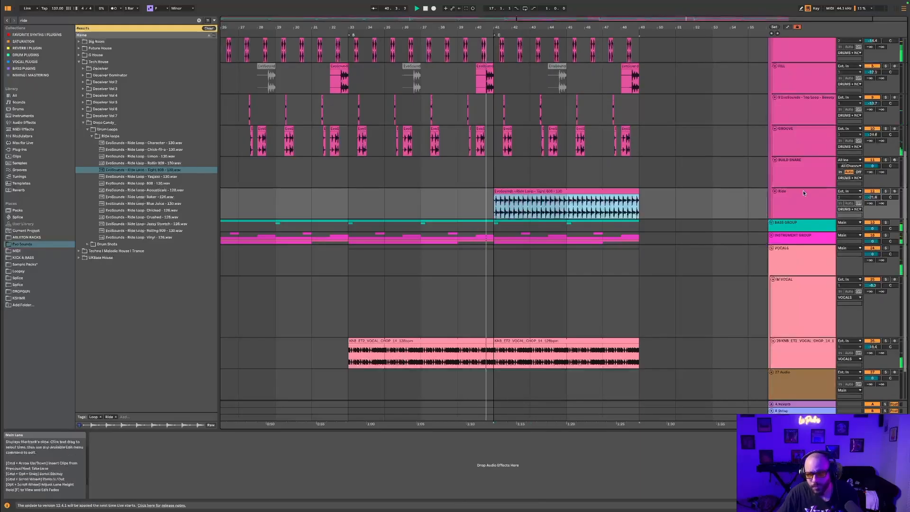
- Set the Ride track's volume to about -18 dB during playback, and stop the transport
left_click(872, 197)
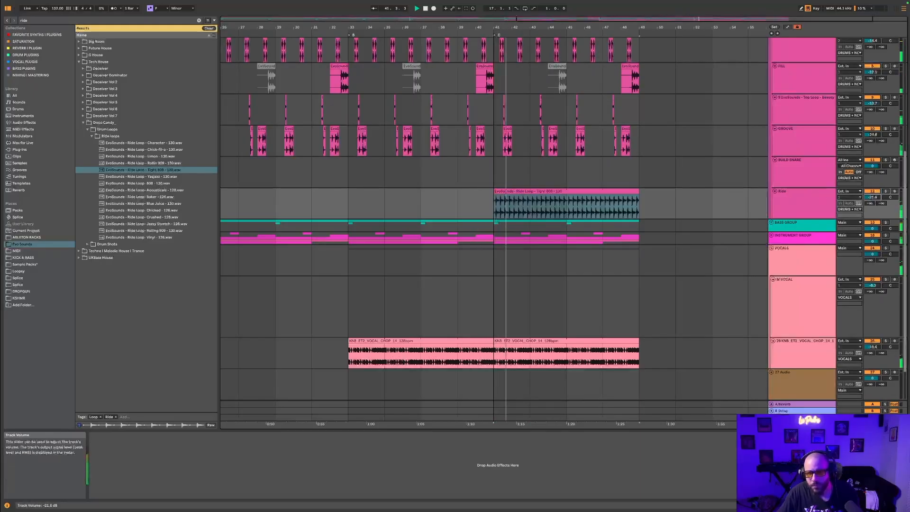
left_click(518, 192)
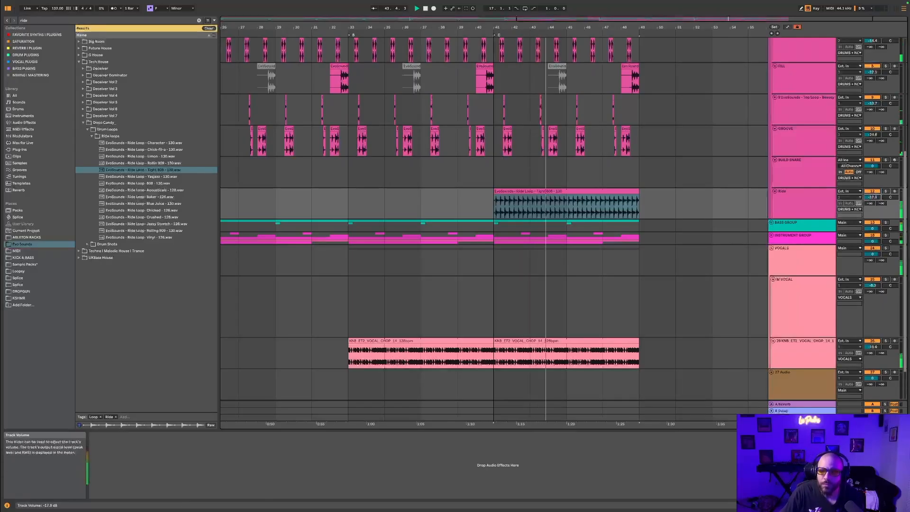
key("space")
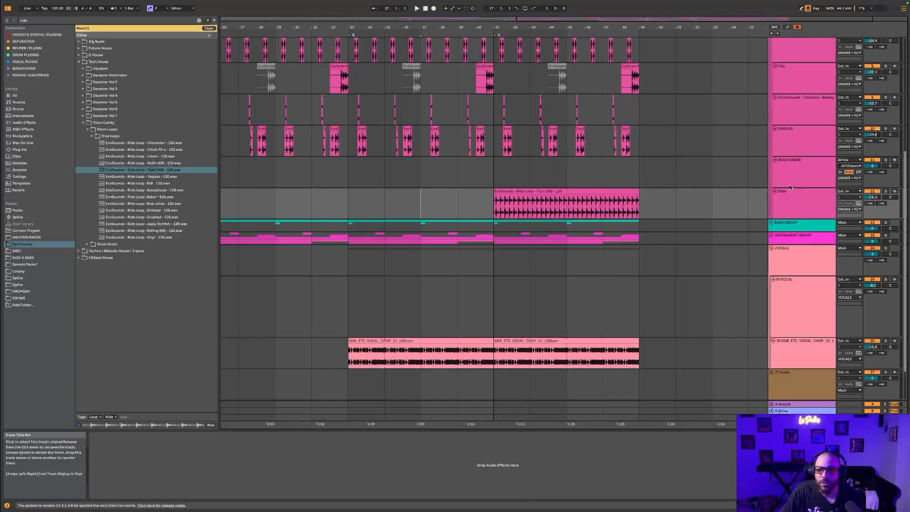
- Examine the device chains of the drum tracks from Build Snare up to the Drum Group
left_click(783, 173)
scroll(855, 186, "up", 3)
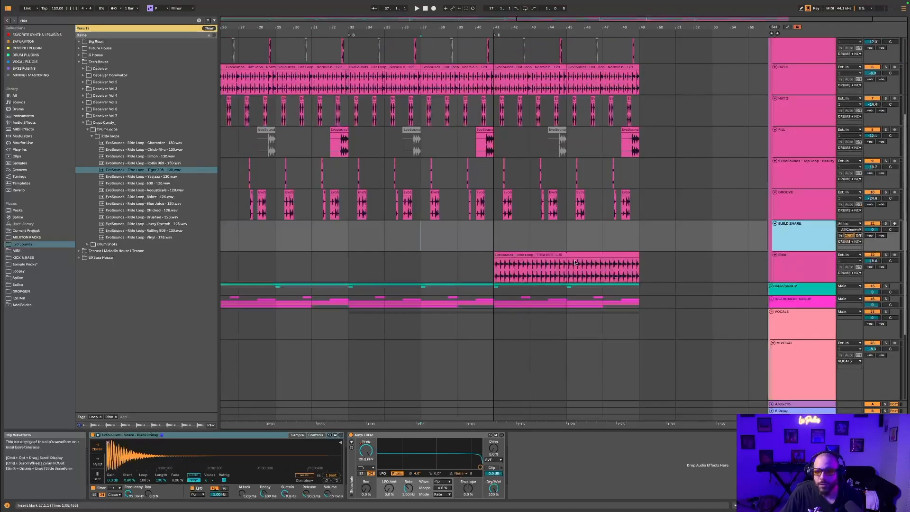
left_click(556, 255)
scroll(793, 191, "up", 3)
left_click(793, 191)
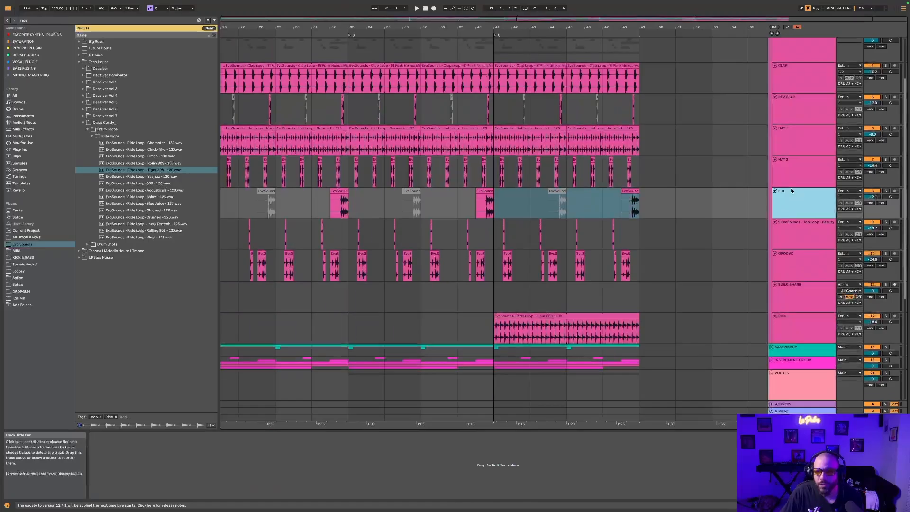
scroll(791, 189, "up", 2)
left_click(792, 185)
scroll(792, 178, "up", 1)
left_click(791, 55)
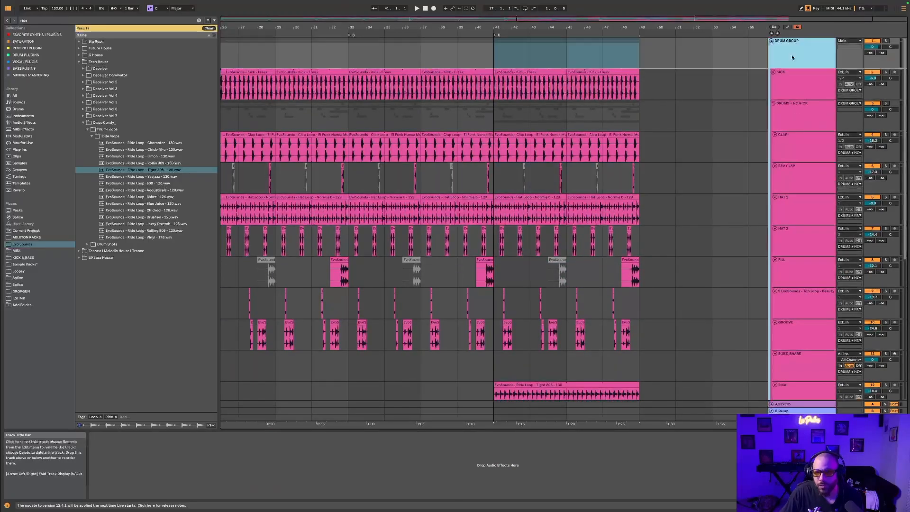
scroll(788, 158, "down", 6)
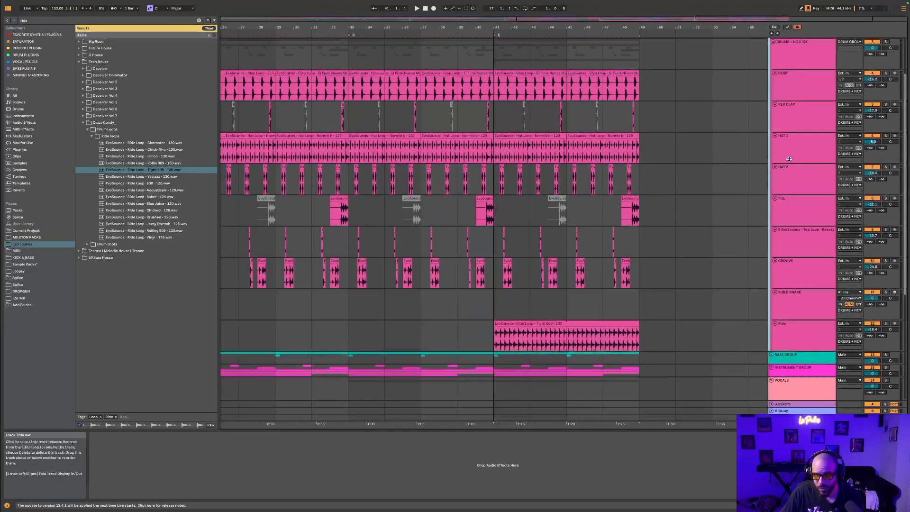
- Copy the Kickstart 2 device from the Bass 1 track in the bass group onto the Ride track
left_click(802, 205)
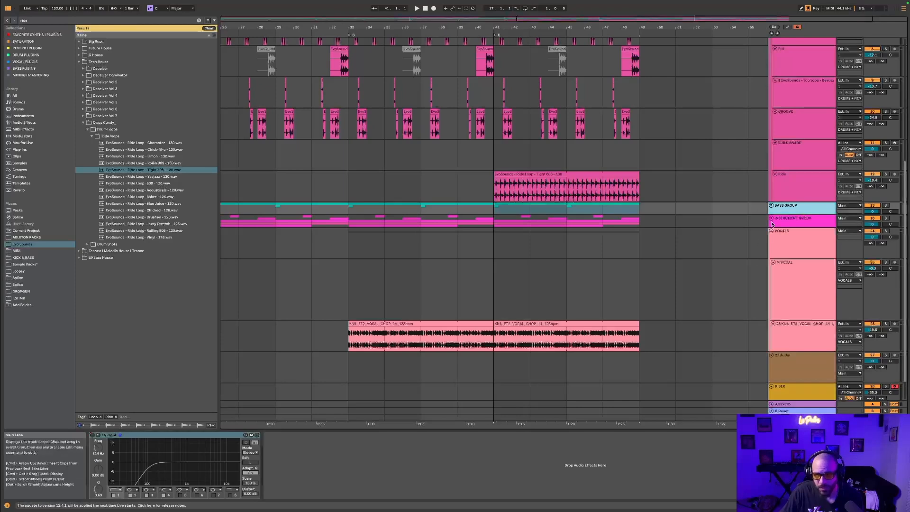
left_click(771, 205)
left_click(791, 237)
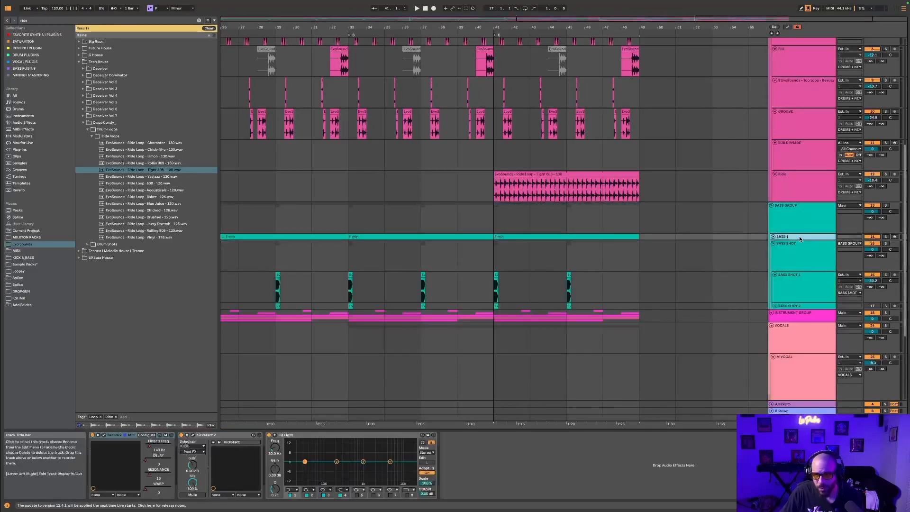
left_click(203, 435)
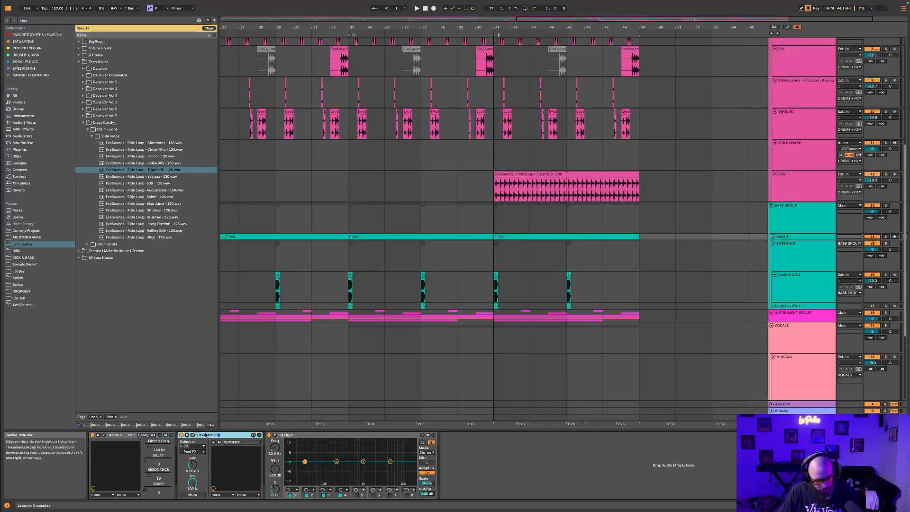
left_click(800, 178)
left_click(442, 452)
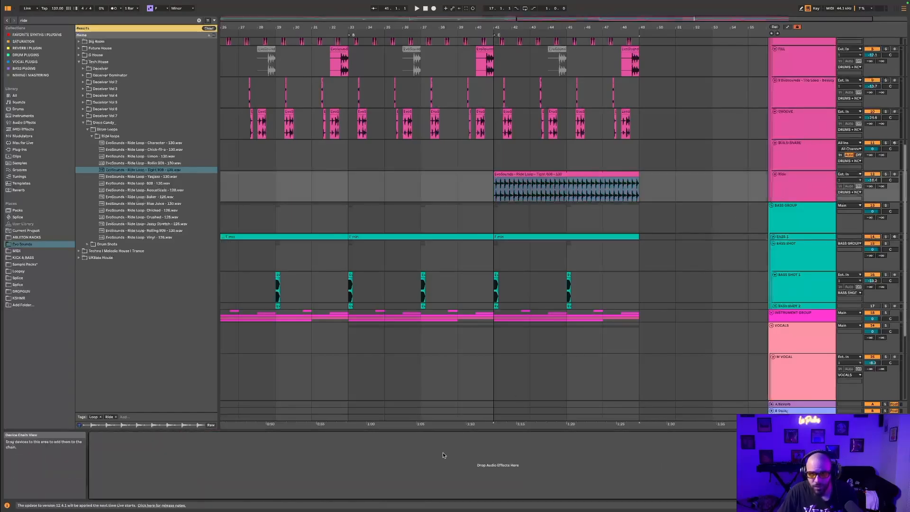
key("ctrl+v")
- Add EQ Eight ahead of Kickstart 2 on the Ride track and high-pass the ride at about 225 Hz
left_click(35, 20)
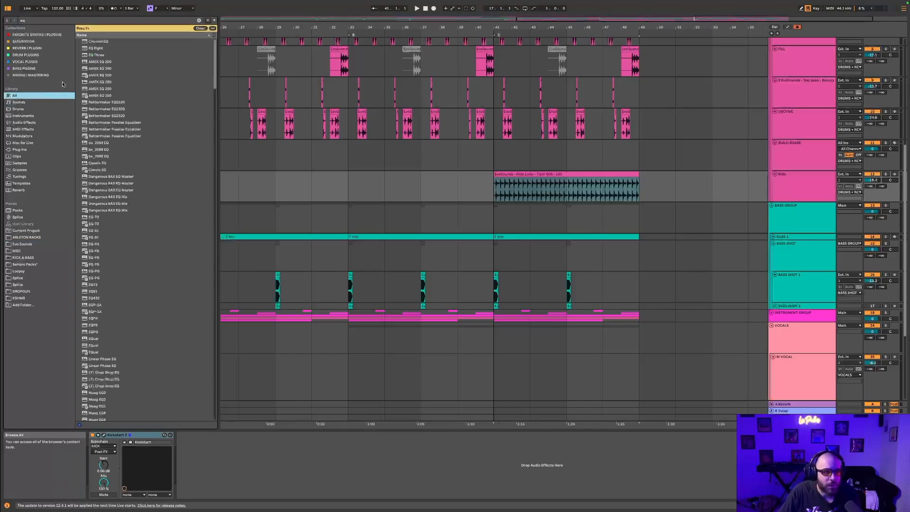
left_click_drag(96, 48, 100, 487)
key("space")
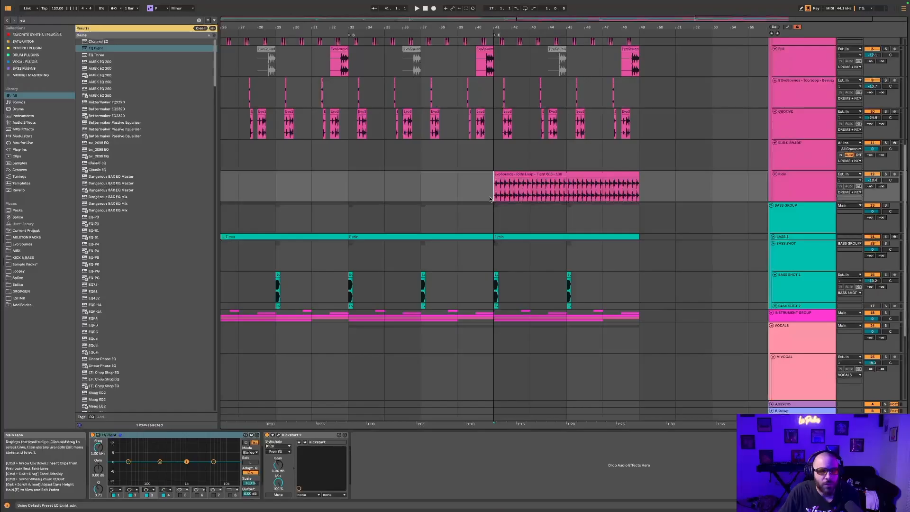
left_click(117, 489)
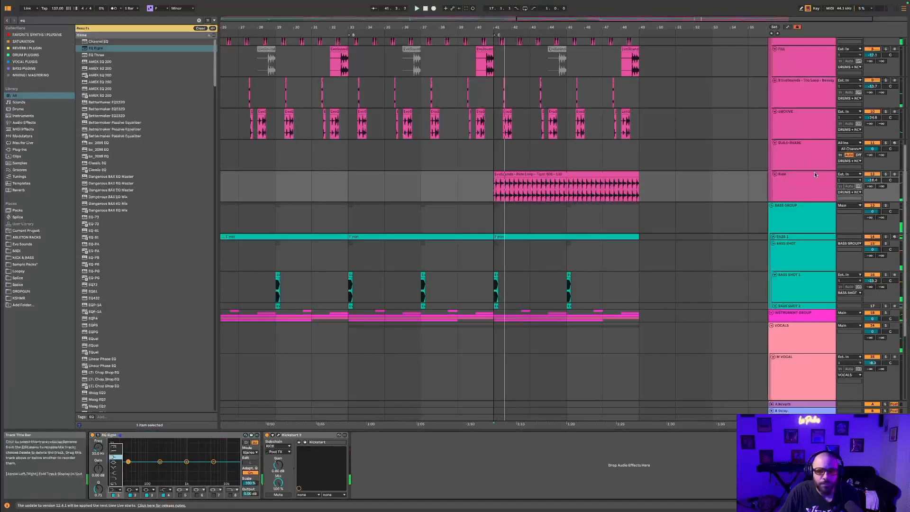
left_click_drag(98, 447, 98, 439)
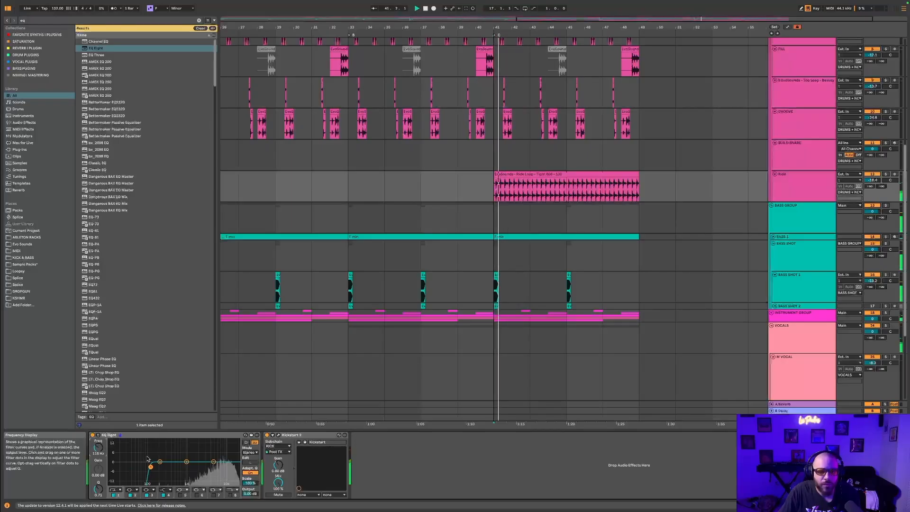
left_click_drag(98, 448, 99, 439)
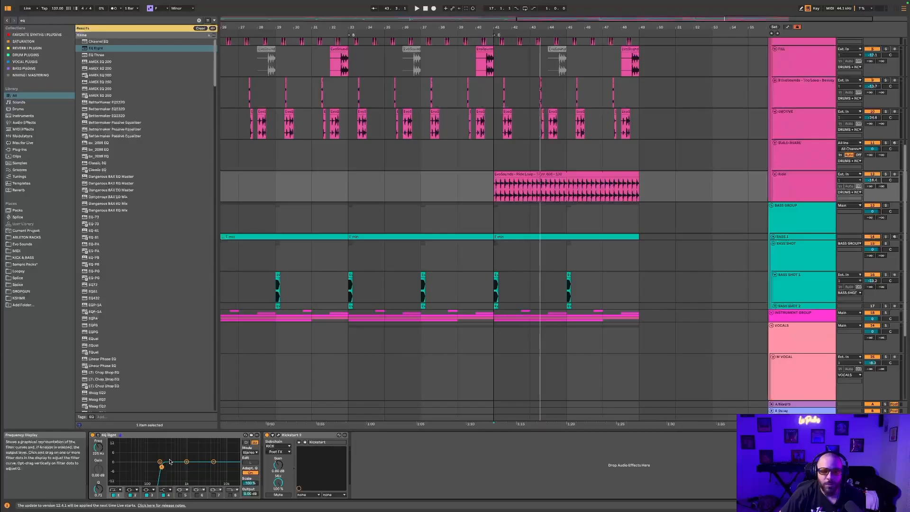
- Play the Ride track soloed from bar 41 and compare ducking curves in its Kickstart 2 window
left_click(496, 187)
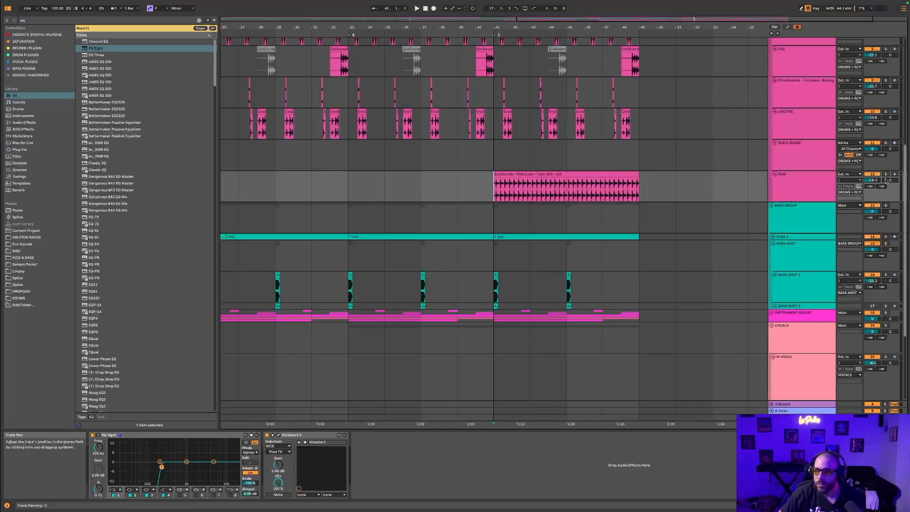
key("space")
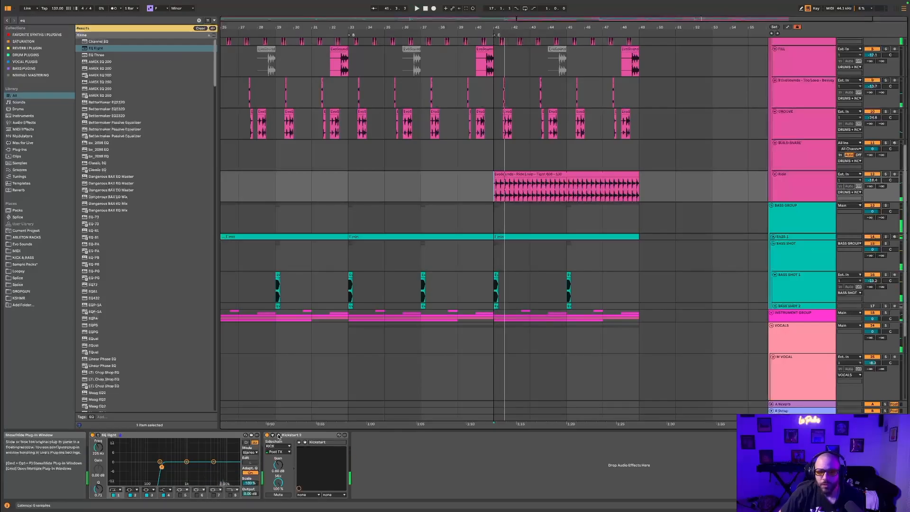
left_click(886, 174)
key("space")
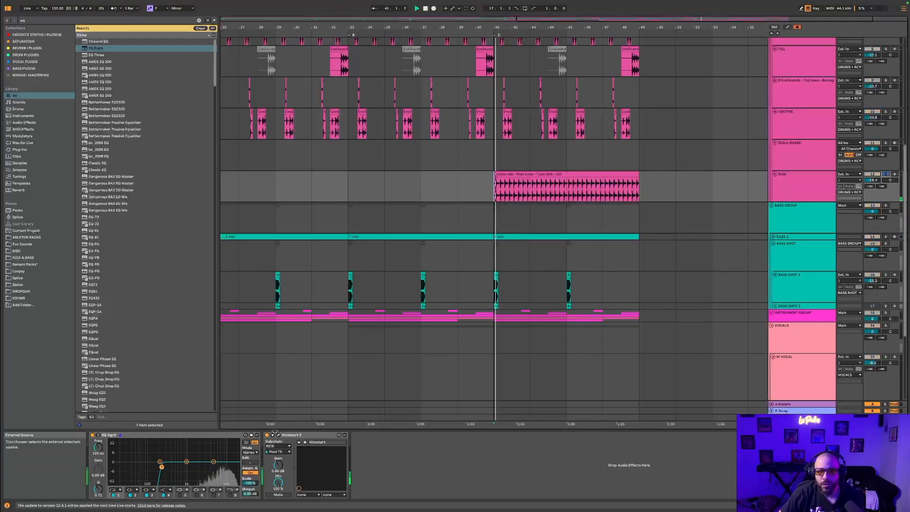
left_click(278, 435)
left_click(405, 276)
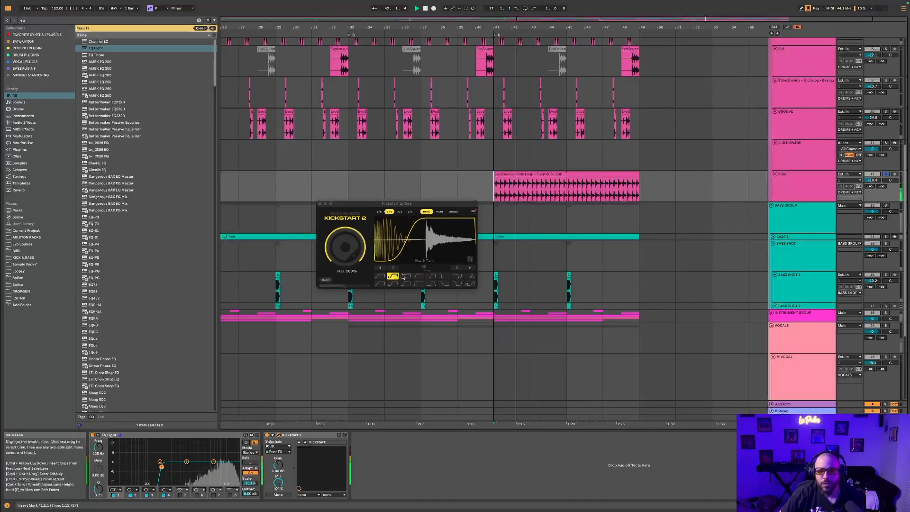
left_click(388, 277)
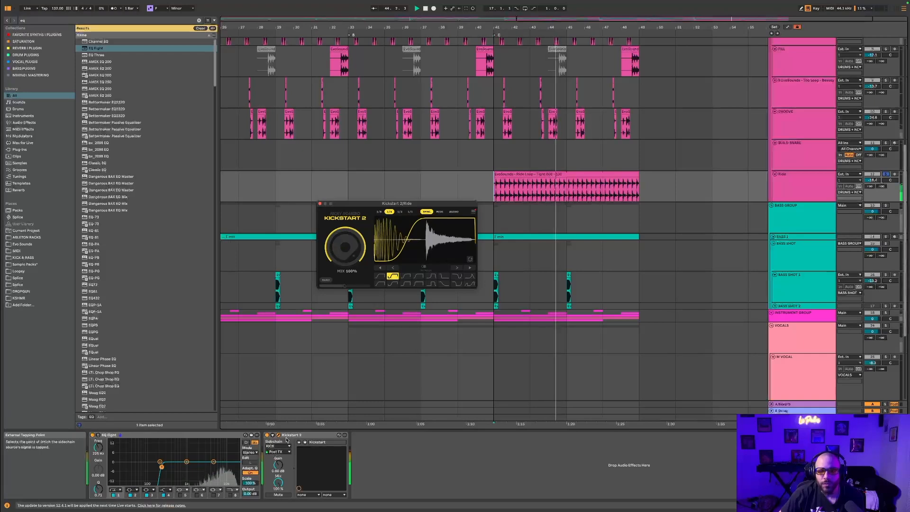
- Compare the ride with Kickstart 2 bypassed and active, play the full mix from bar 39, and close the plug-in window
left_click(266, 435)
left_click(267, 435)
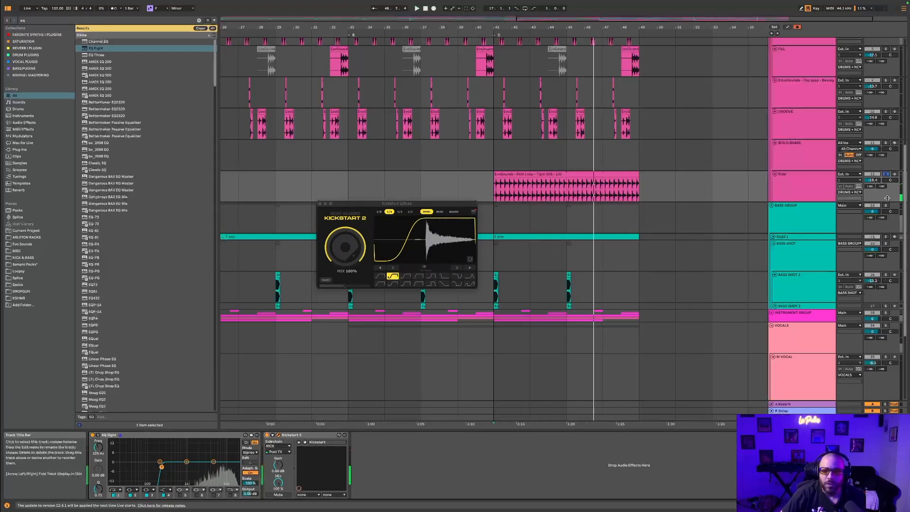
key("space")
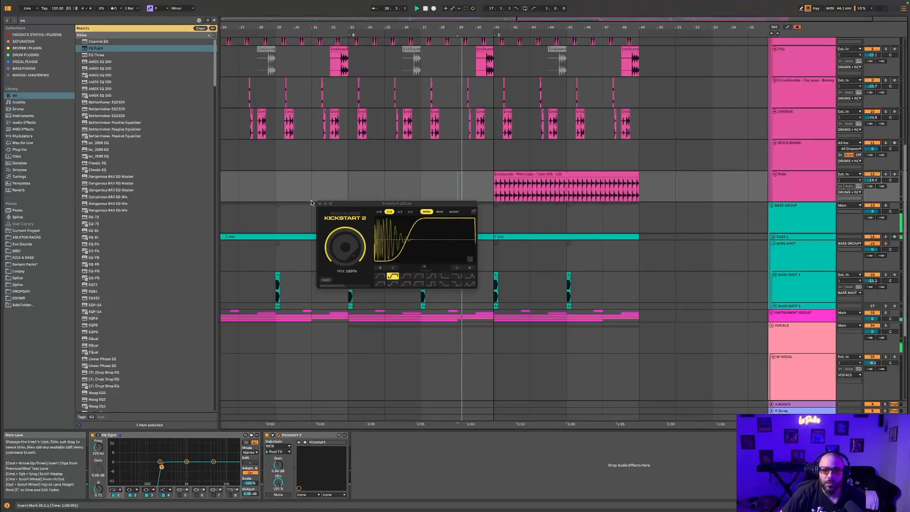
left_click(319, 204)
- Hide the browser and show the whole arrangement while listening through section C
left_click_drag(359, 27, 540, 20)
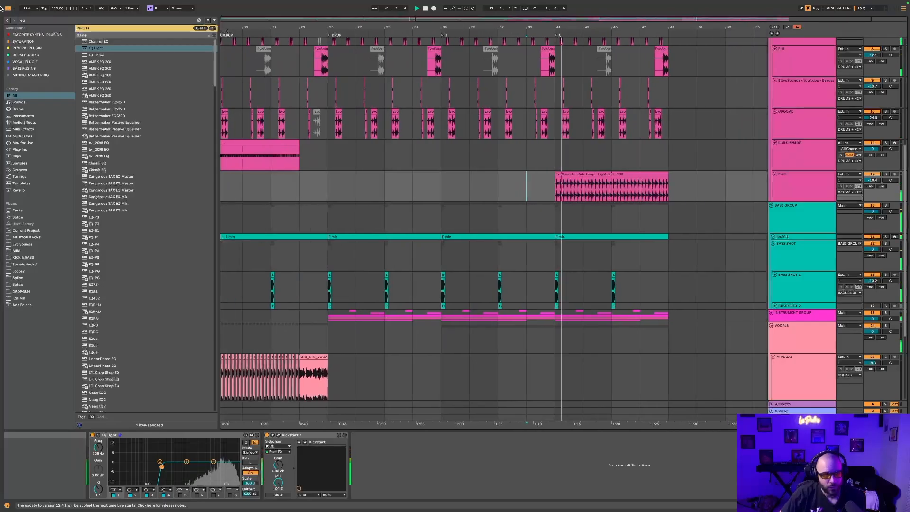
key("super+alt+b")
double_click(540, 20)
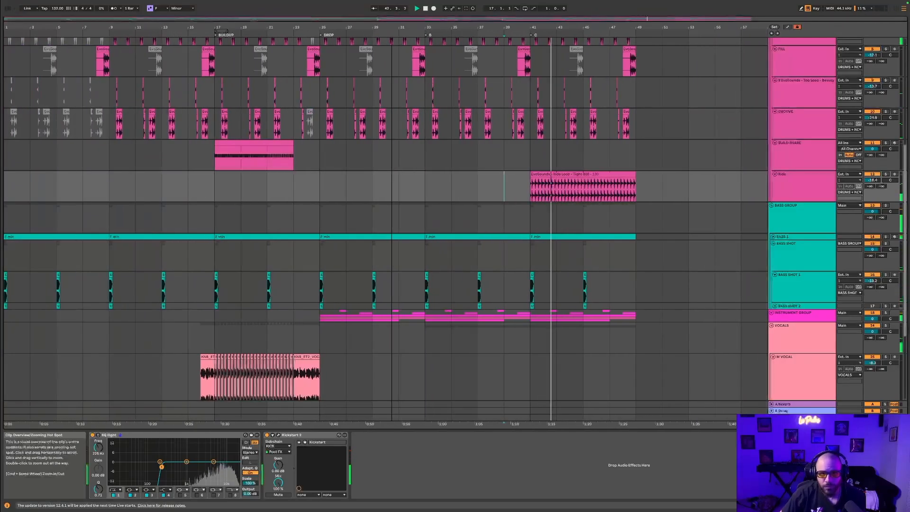
scroll(454, 111, "up", 3)
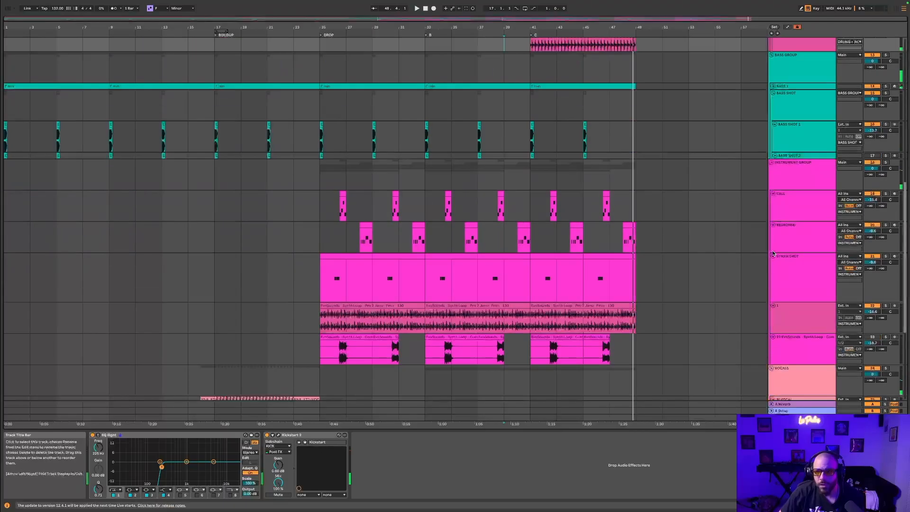
- Insert a new audio track below the Synth Shot track in the instrument group, with playback positioned at bar 41
right_click(779, 190)
left_click(673, 201)
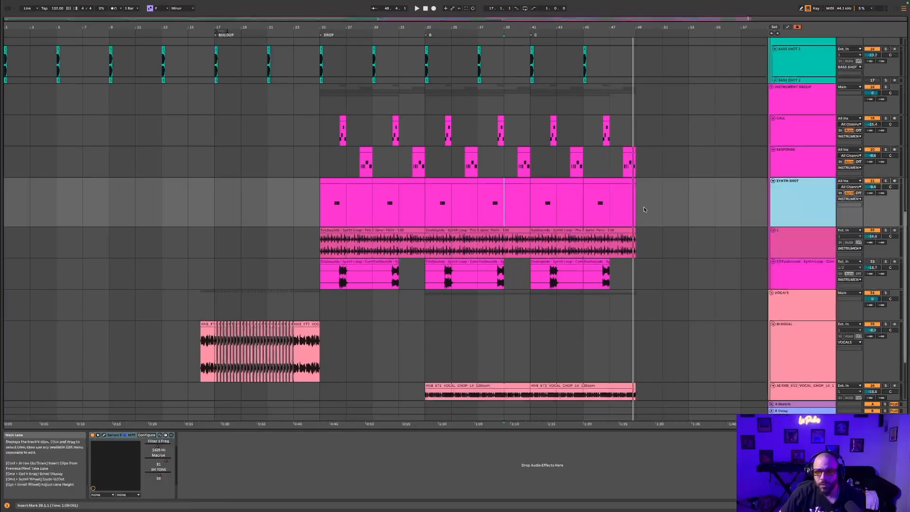
left_click(536, 203)
key("space")
right_click(798, 182)
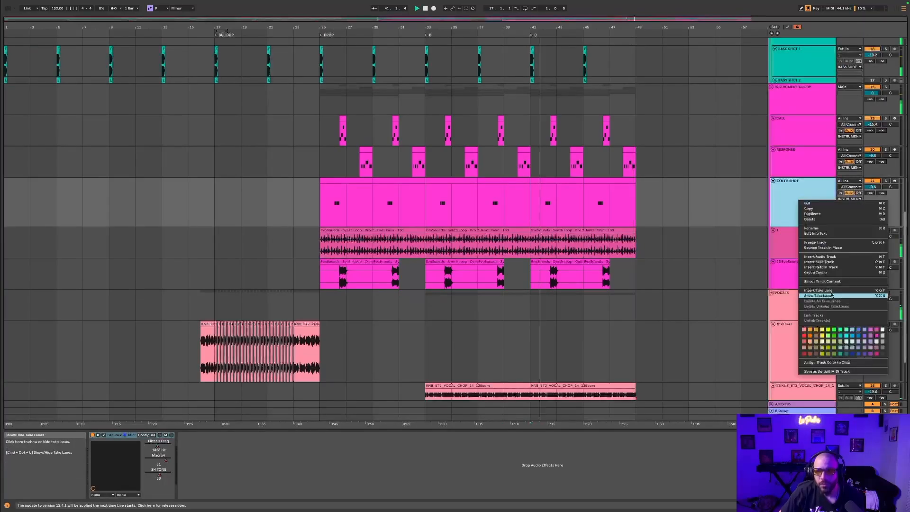
left_click(829, 259)
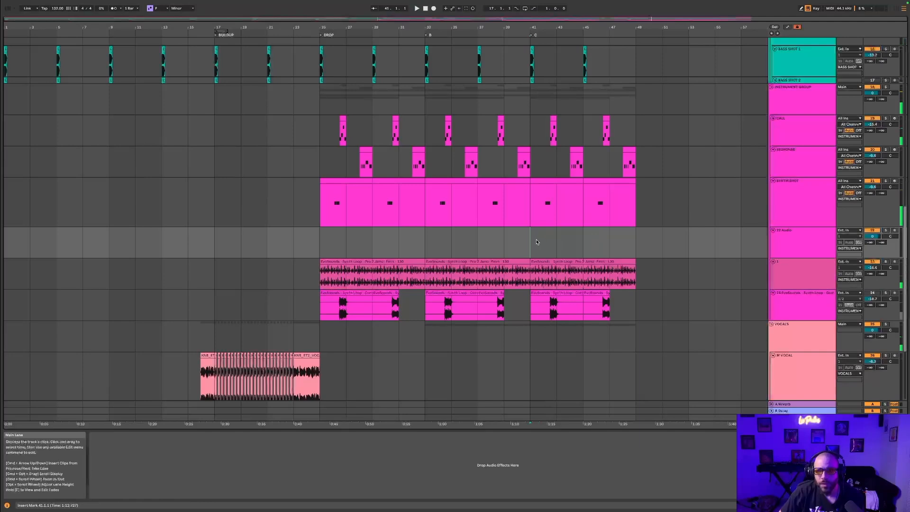
- Clear the browser search and expand the Synth Loops folder of Disco Candy in Evo Sounds, collapsing Drum Loops
left_click(7, 8)
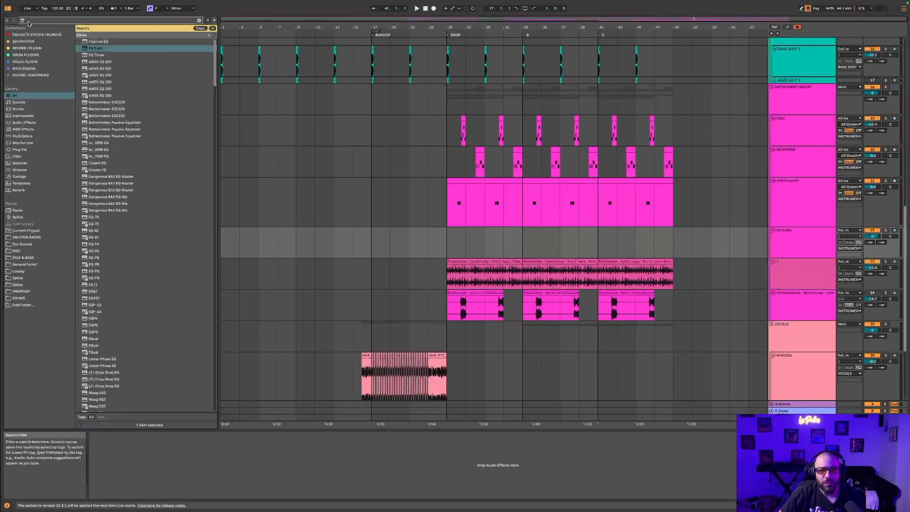
key("BackSpace")
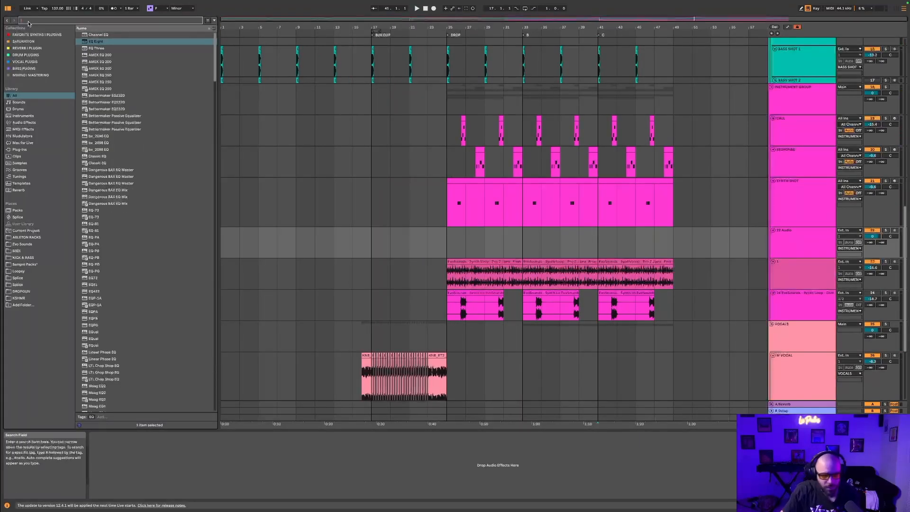
left_click(25, 264)
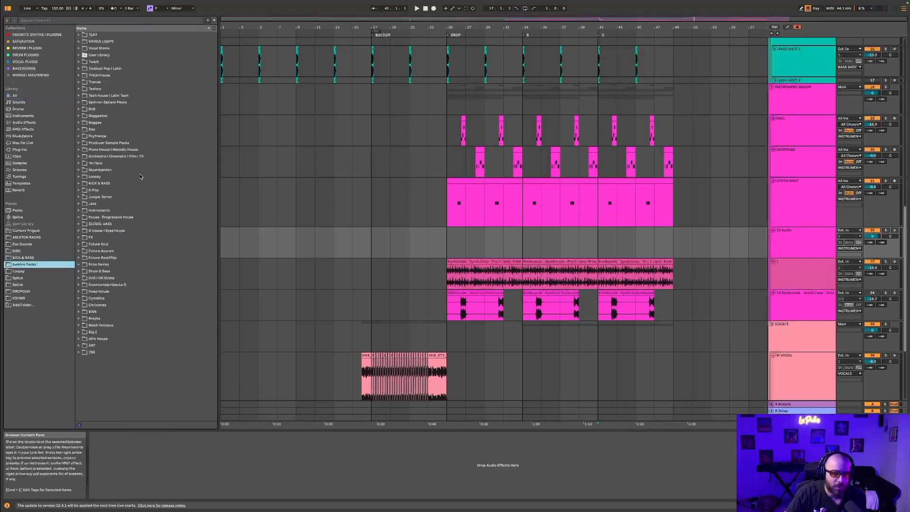
left_click(23, 243)
left_click(113, 237)
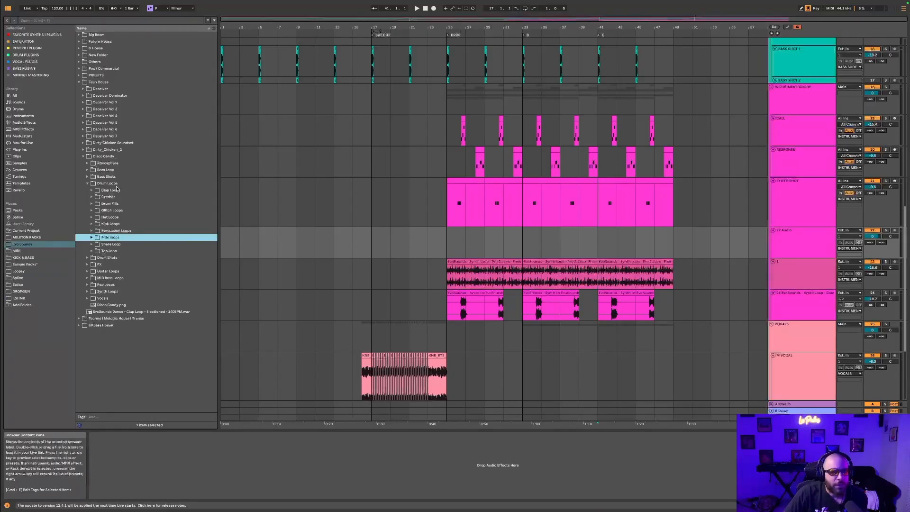
key("Left")
key("Left")
left_click(108, 223)
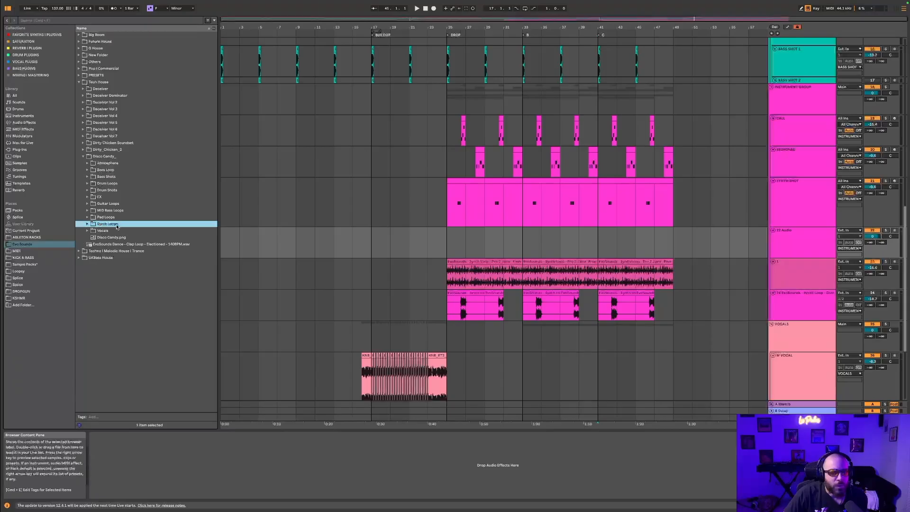
key("Right")
- Audition the synth loops in the Disco Candy folder from the first file through the Pro 2 Jamz loop
scroll(433, 52, "up", 3)
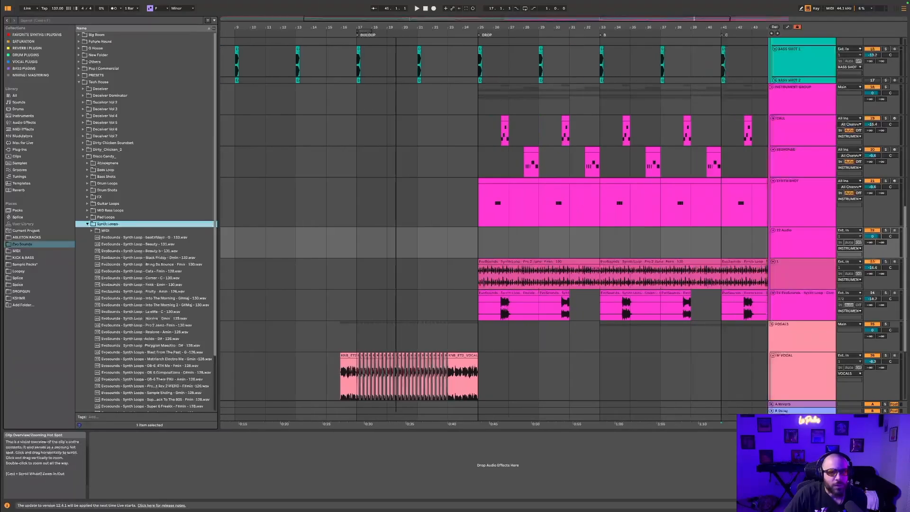
left_click(168, 237)
key("Down")
key("Down")
key("Down")
key("Down")
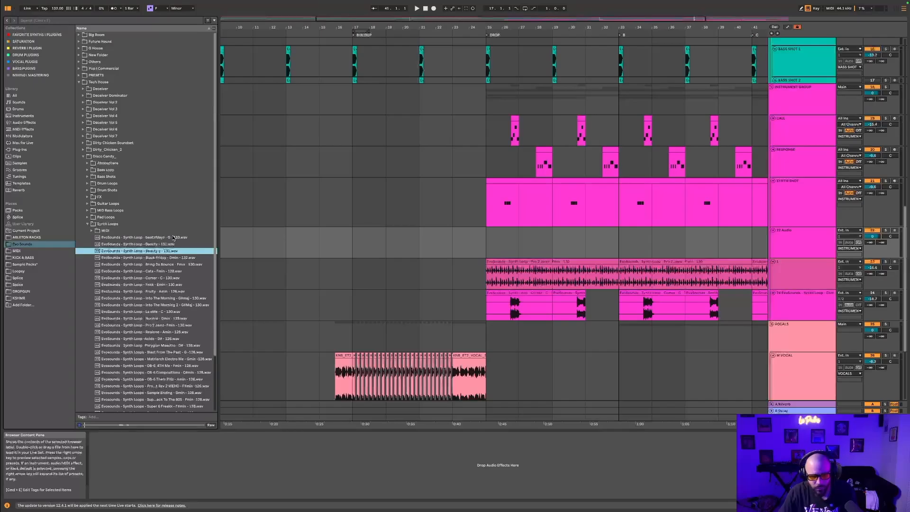
key("Down")
key("Down")
key("Down")
key("Down")
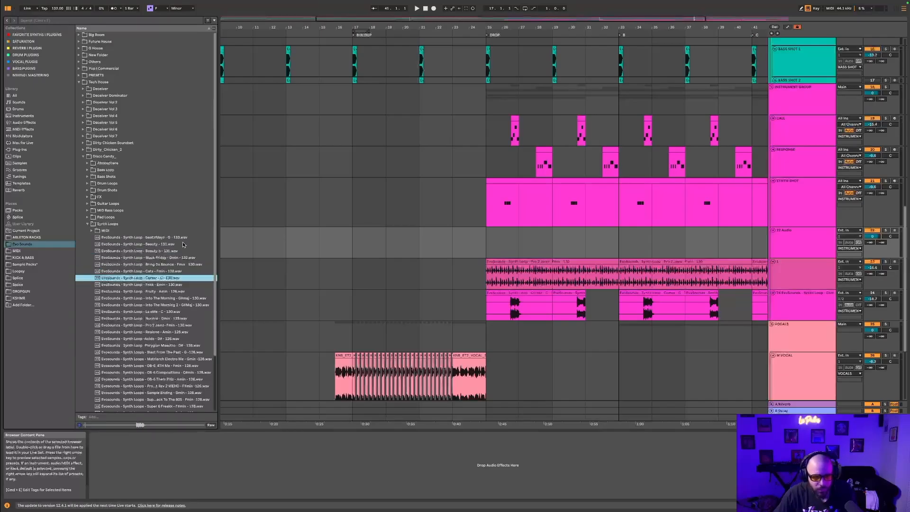
key("Down")
key("Down")
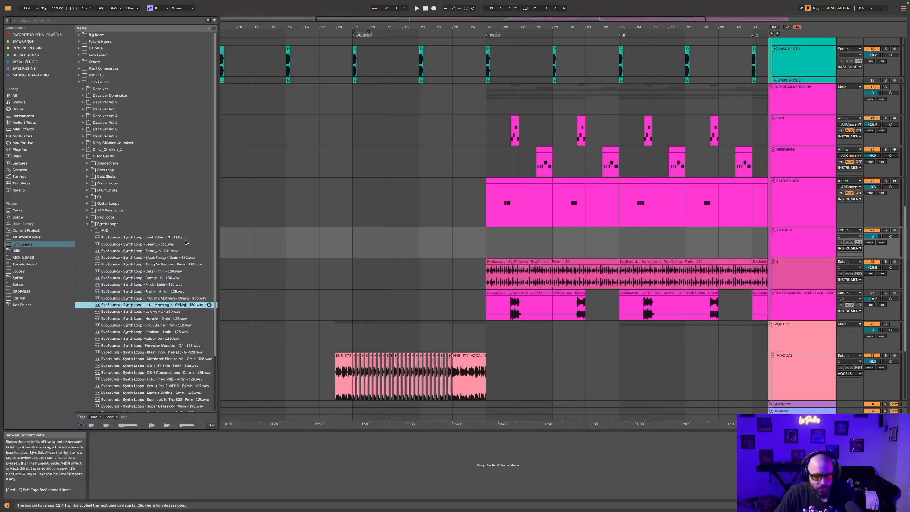
key("Down")
key("Down")
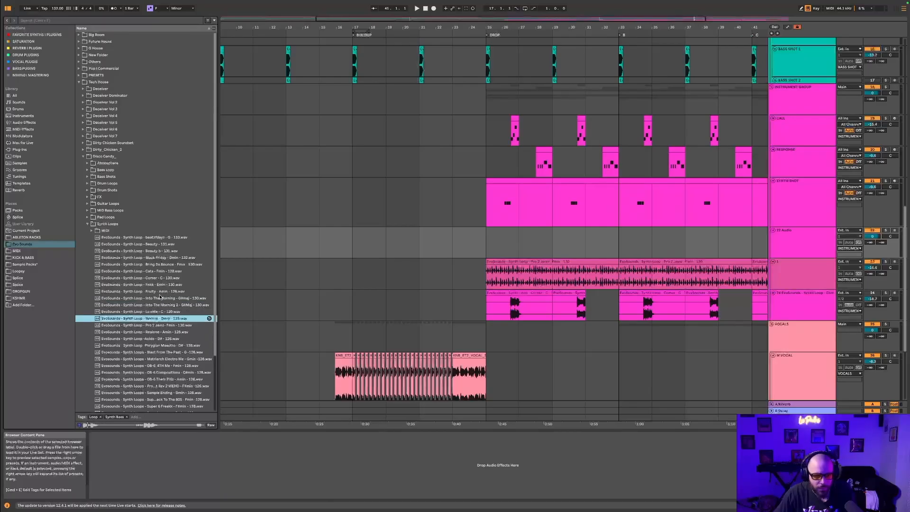
key("Down")
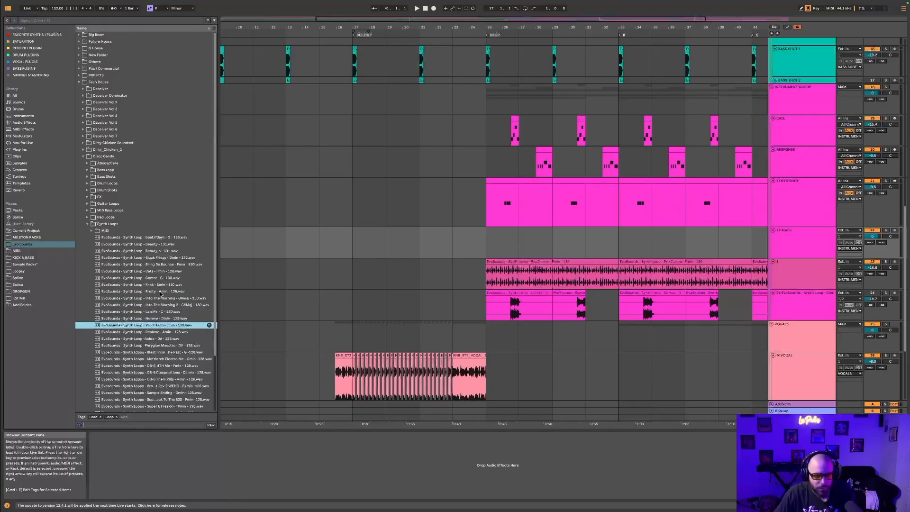
- Audition the remaining synth loops to the end of the folder and replay the Pro 2 Box one and those above it
key("Down")
key("Down")
key("Down")
key("Down")
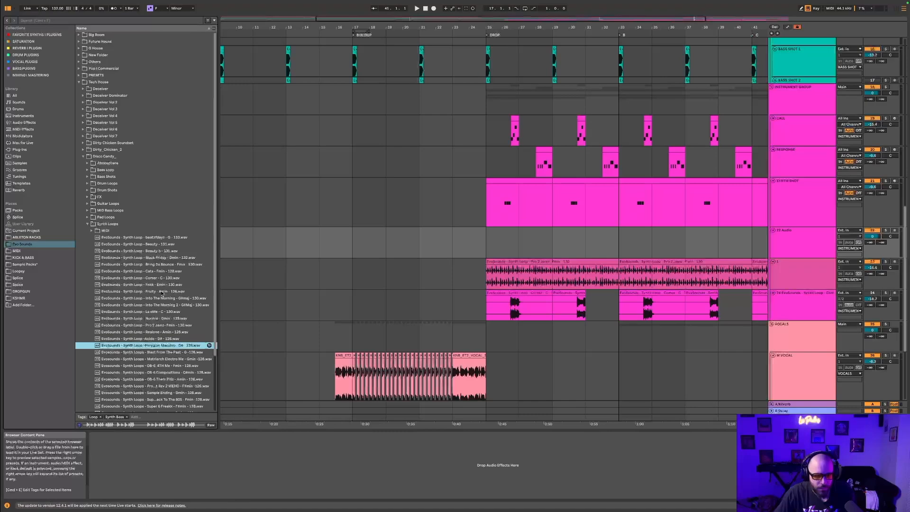
key("Down")
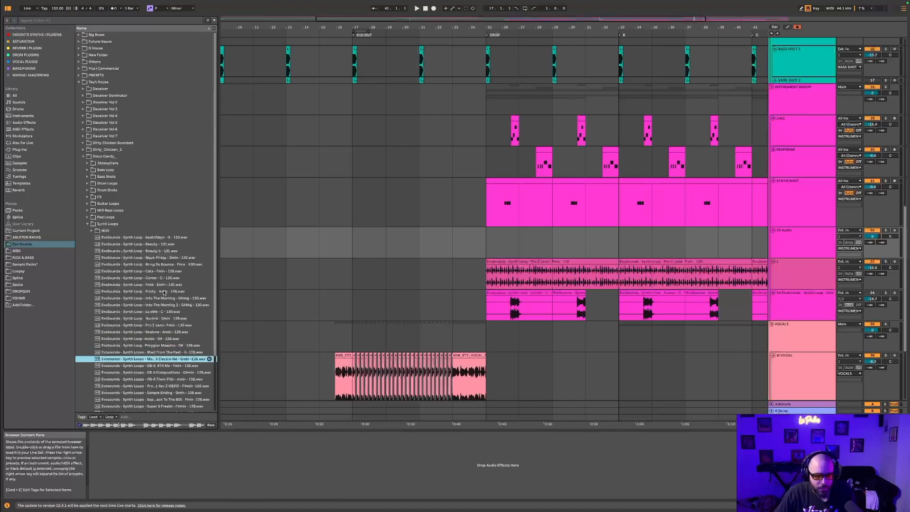
key("Down")
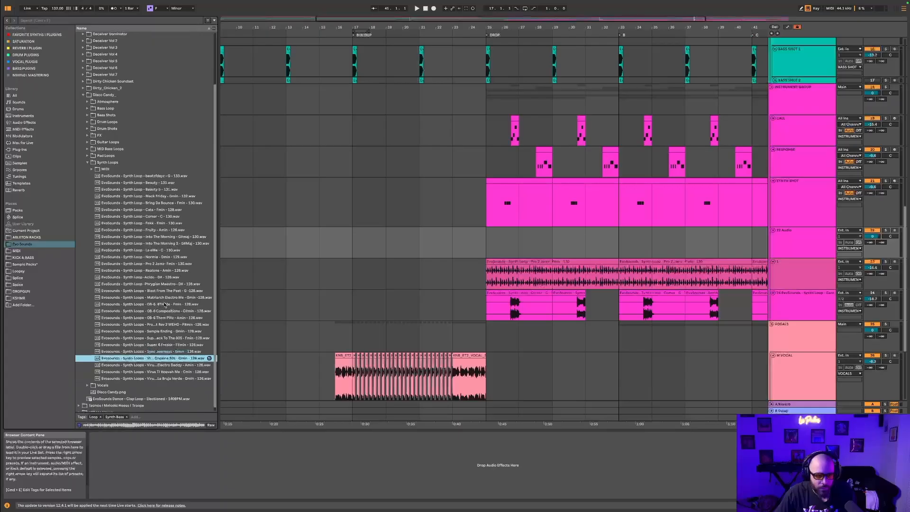
key("Down")
key("Down")
key("Down")
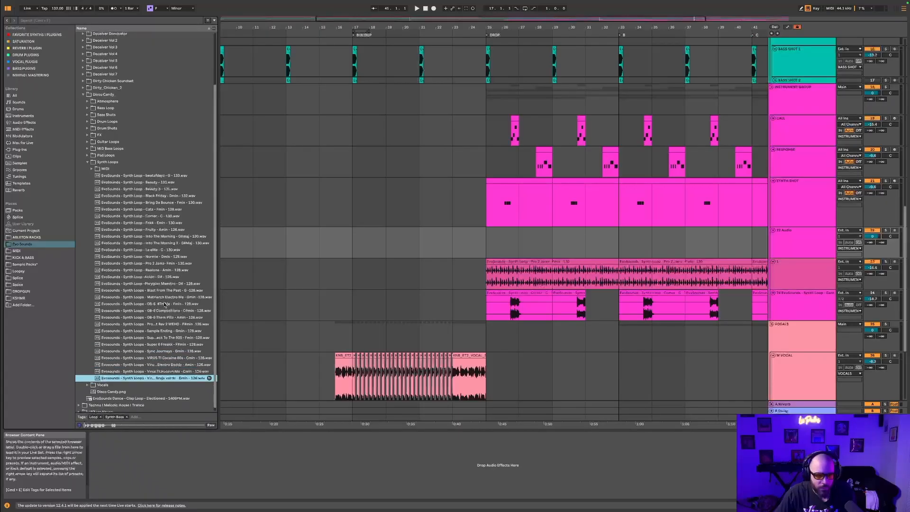
left_click(161, 325)
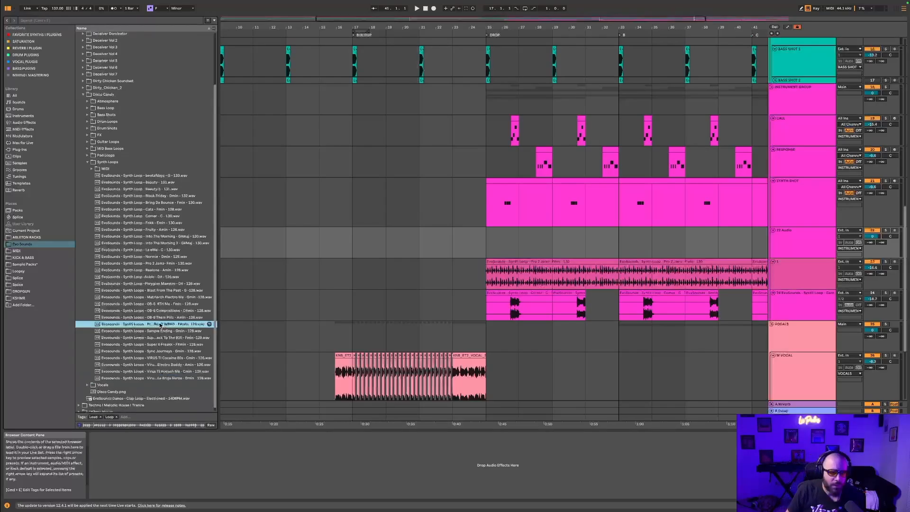
key("Up")
key("Up")
key("Up")
key("Up")
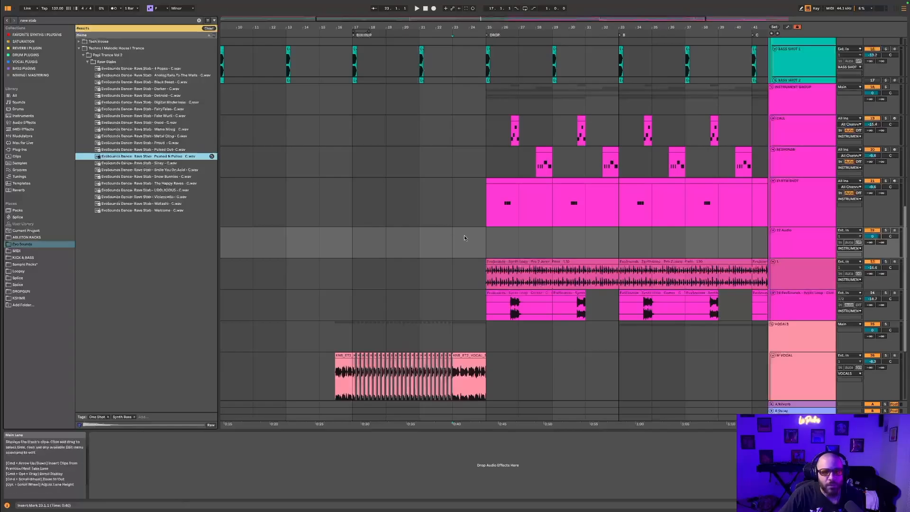
- Rename the empty audio track below Synth Shot as "rave stab"
left_click(460, 244)
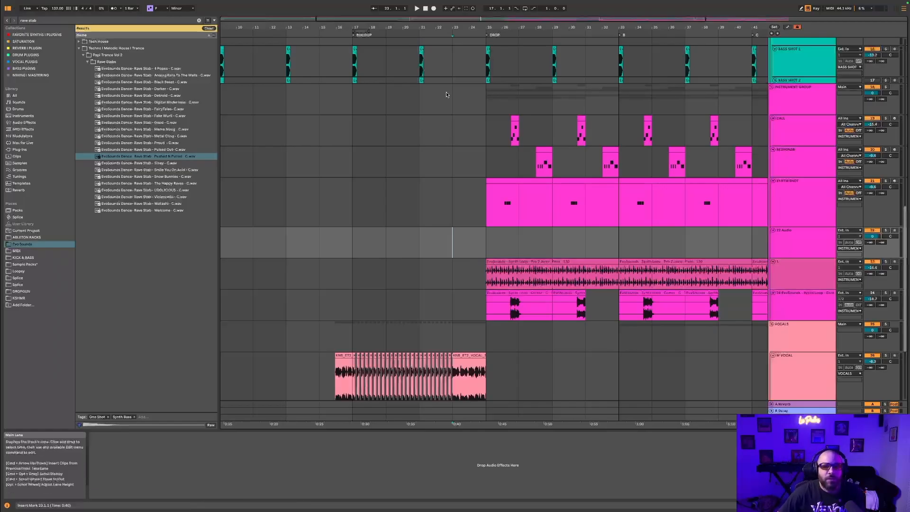
scroll(590, 224, "up", 3)
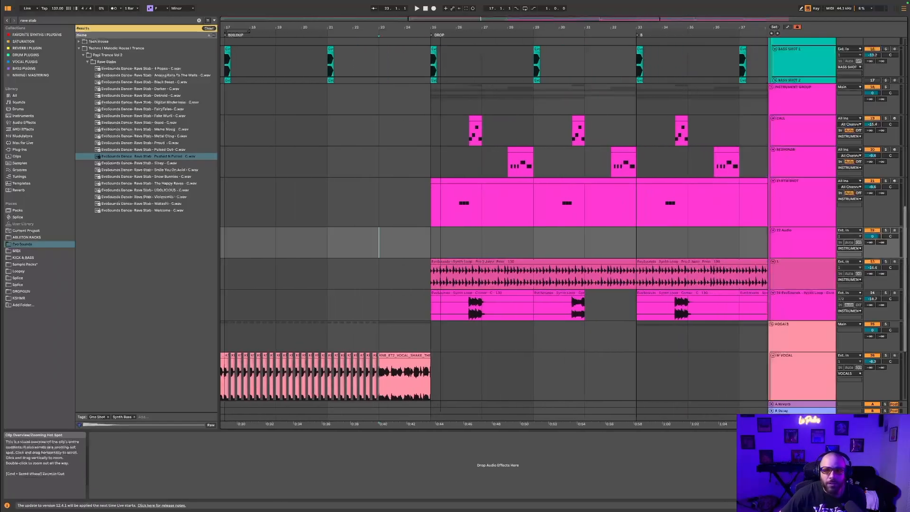
scroll(491, 224, "down", 1)
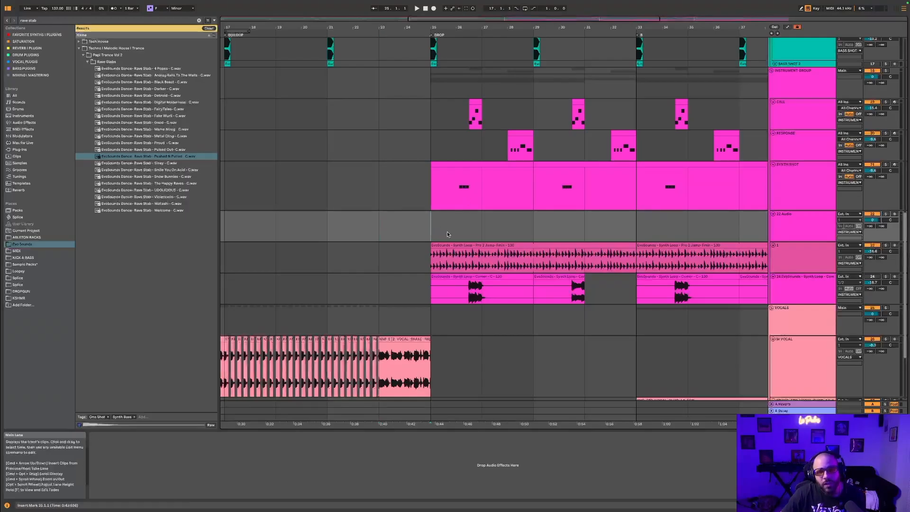
right_click(813, 225)
left_click(793, 225)
right_click(793, 223)
left_click(801, 231)
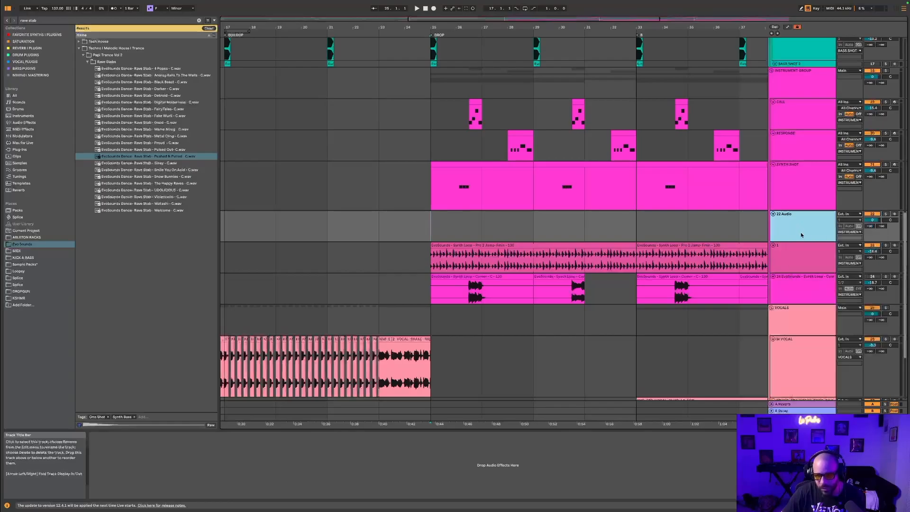
right_click(802, 235)
left_click(815, 262)
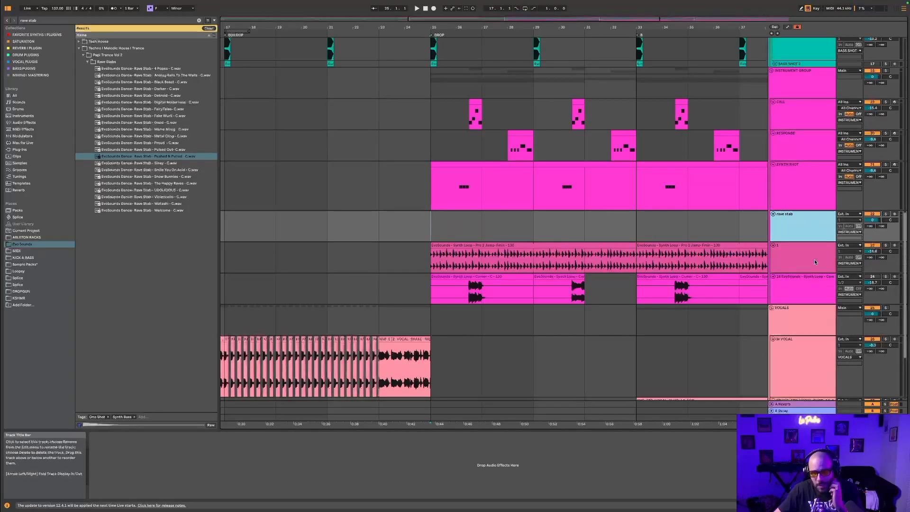
- Play the drop from bar 25 and set the insert position at bar 25 on the rave stab track
left_click(454, 218)
key("space")
key("space")
key("space")
left_click_drag(505, 19, 475, 26)
key("space")
left_click(399, 227)
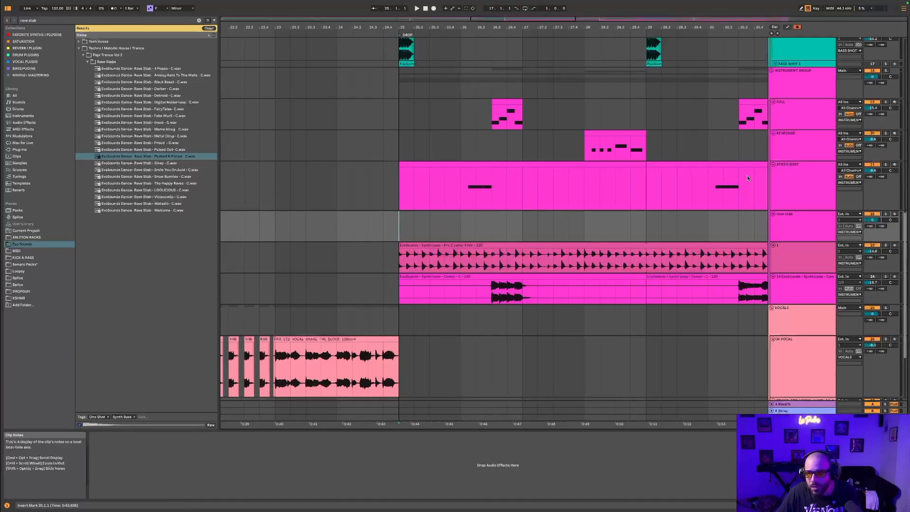
- Examine the note pattern of the BASS 1 track at the start of the drop
scroll(746, 177, "up", 8)
left_click(771, 205)
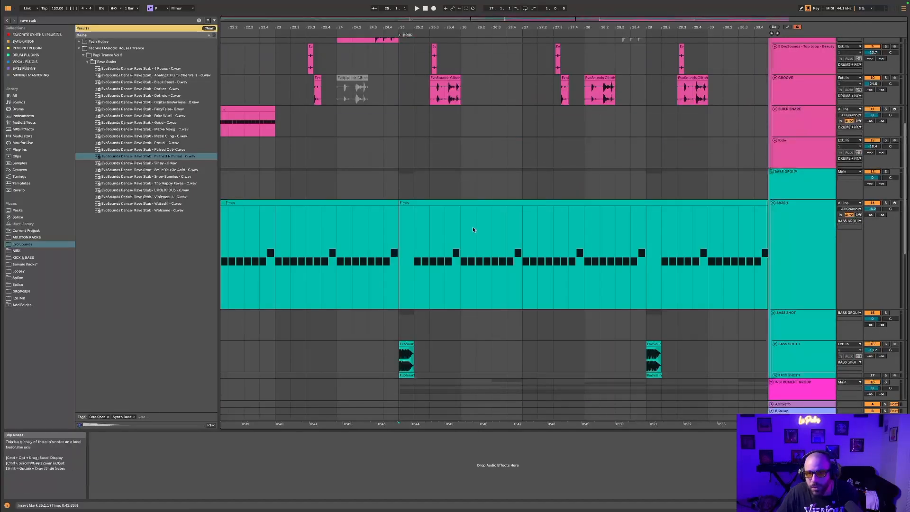
scroll(561, 205, "down", 11)
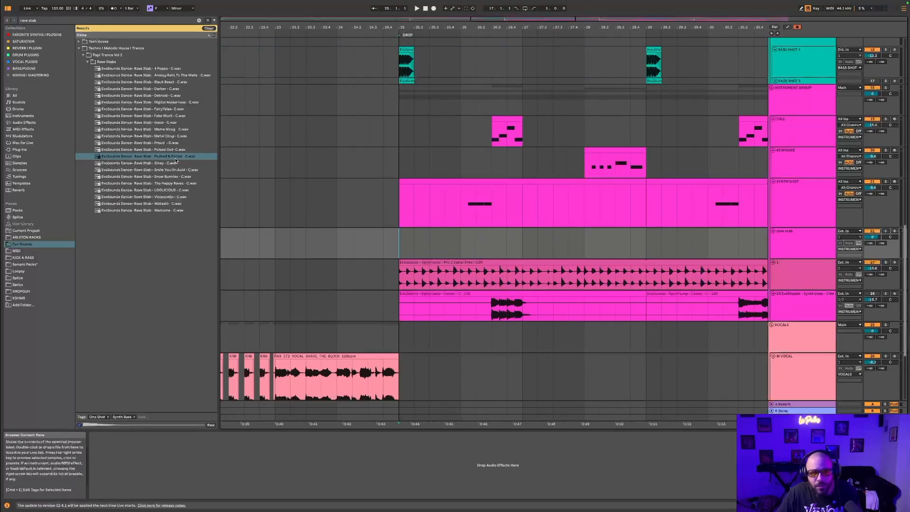
- Place the "Rave Stab - Pushed N Pulled" sample on the rave stab track at 25.3 and play it from bar 25
left_click_drag(477, 27, 476, 56)
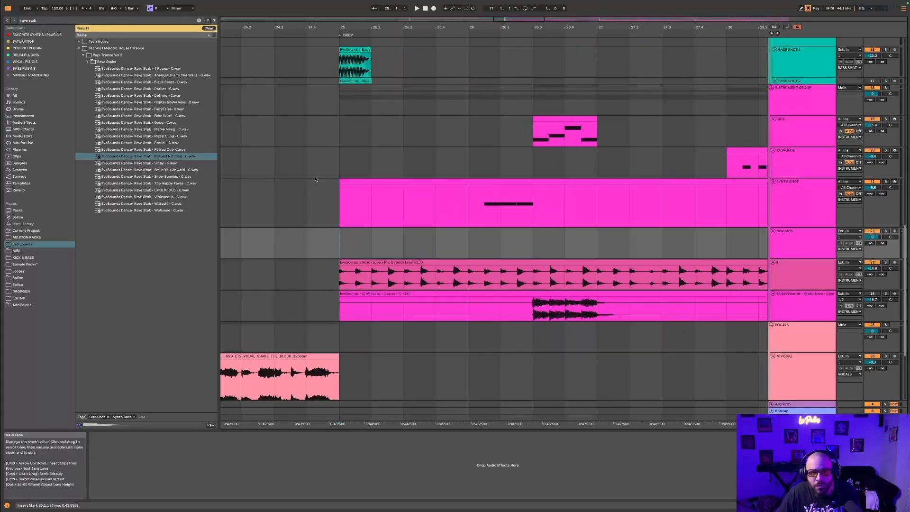
left_click(346, 244)
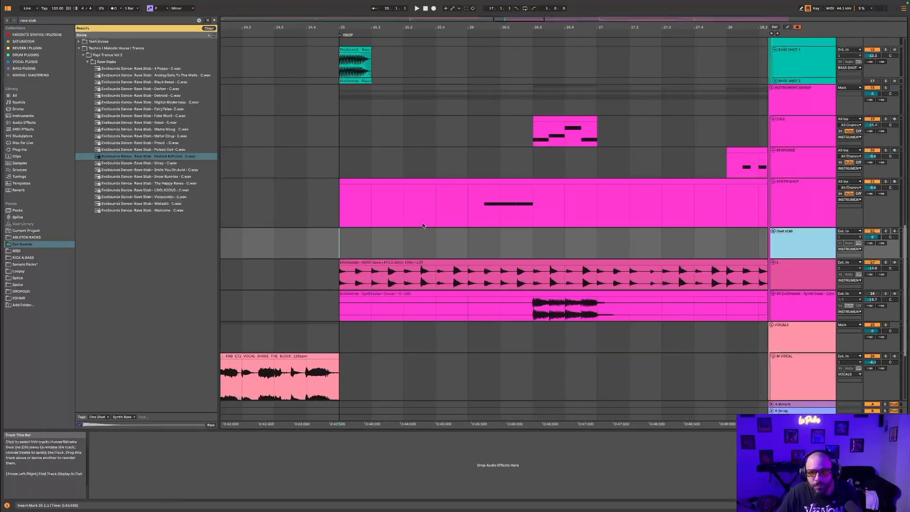
left_click_drag(147, 157, 417, 244)
left_click(343, 239)
key("space")
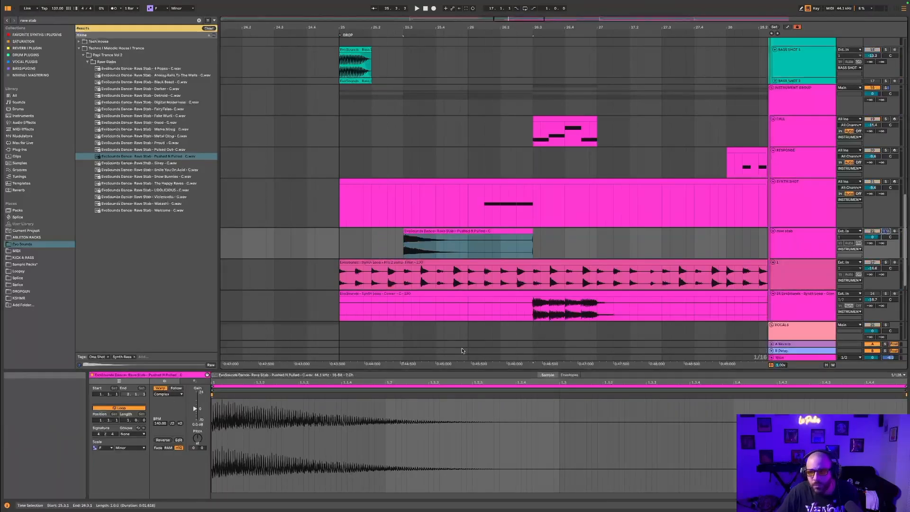
- Lower the rave stab track's volume while playing the stab repeatedly
key("space")
key("space")
key("space")
key("space")
key("space")
key("Down")
key("Down")
key("space")
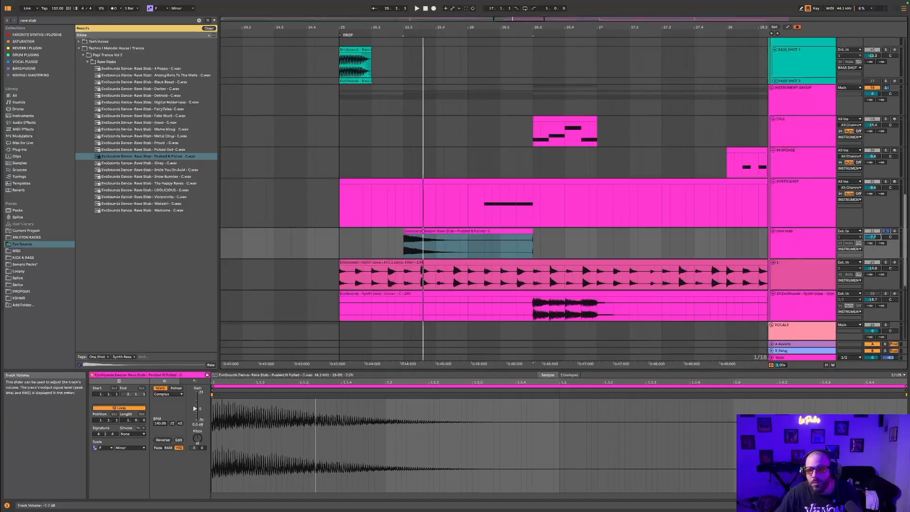
- Listen to the stab in the full mix and shift its clip half a beat later, to start at 25.3.3
key("space")
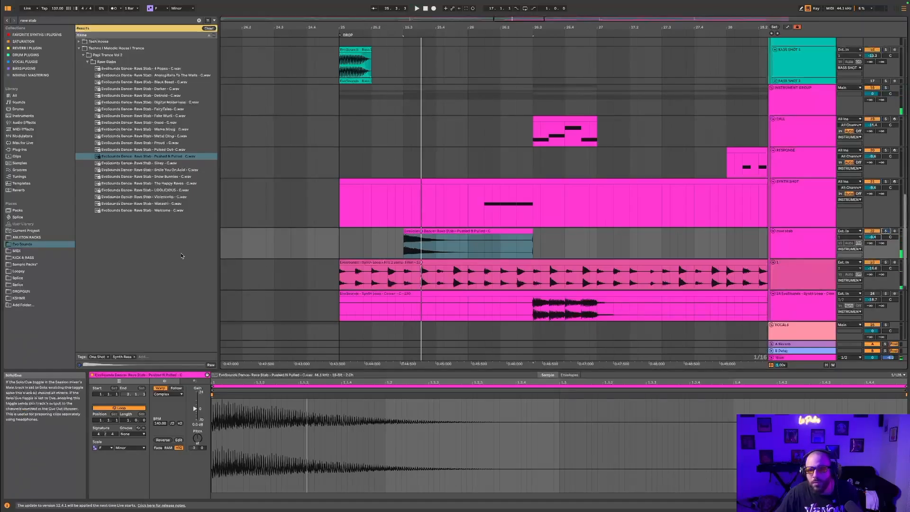
left_click(341, 247)
left_click_drag(420, 229, 436, 230)
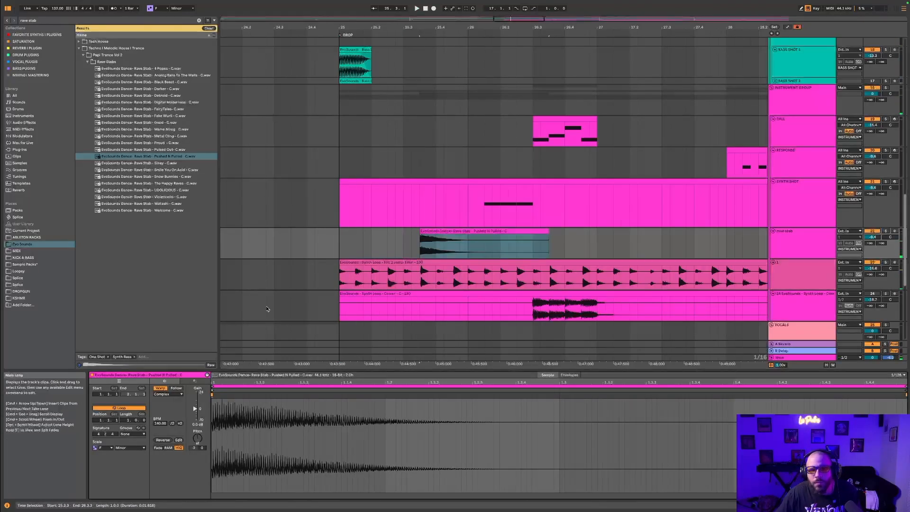
- Search the whole library for "tuner" and load the Tuner device on the rave stab track
left_click(111, 21)
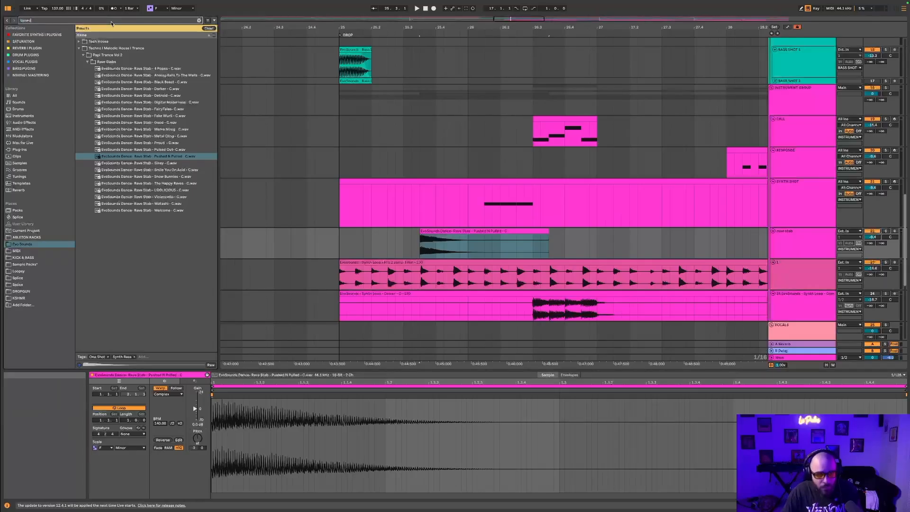
left_click(21, 97)
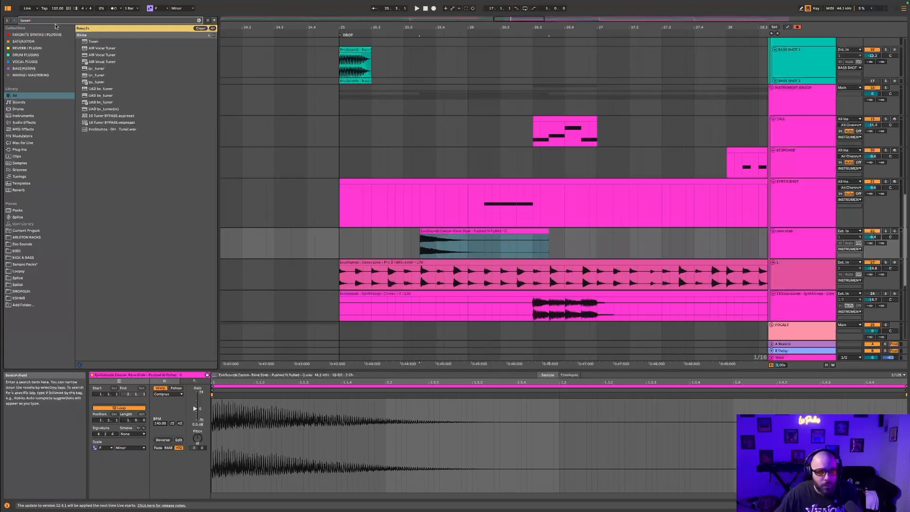
type("r")
key("Down")
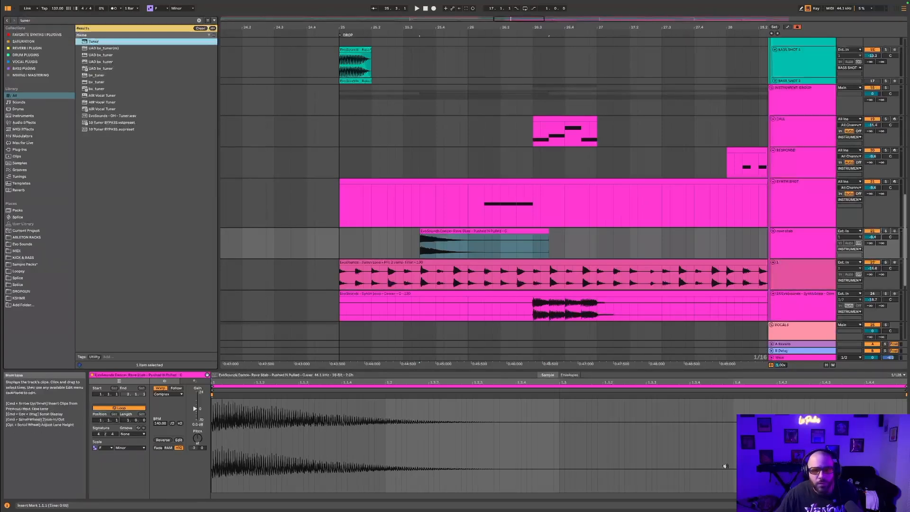
key("Return")
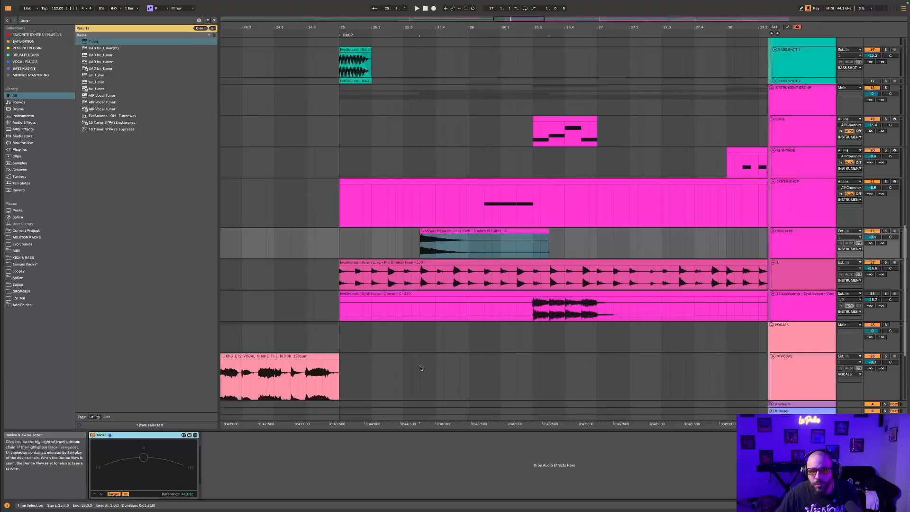
- Check the rave stab's pitch with Tuner during playback, and transpose its clip up 5 semitones in the clip settings
left_click(419, 250)
key("space")
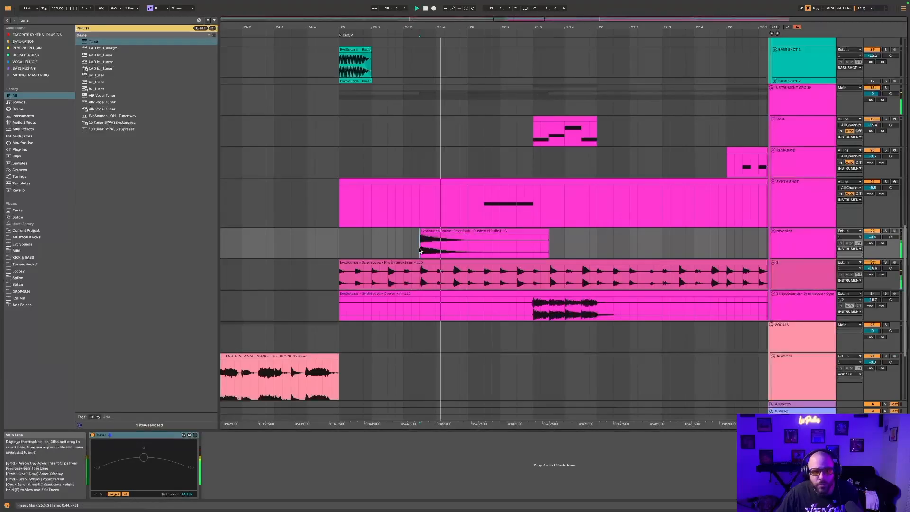
left_click(447, 248)
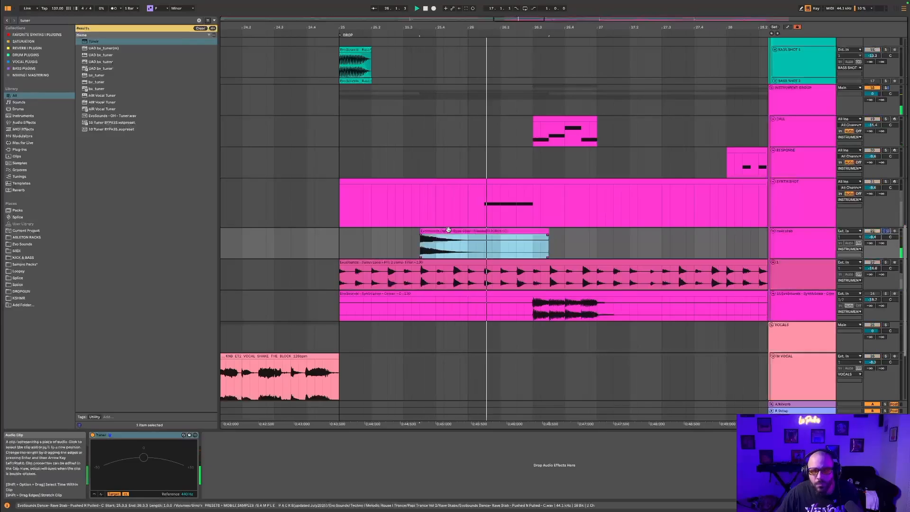
double_click(422, 229)
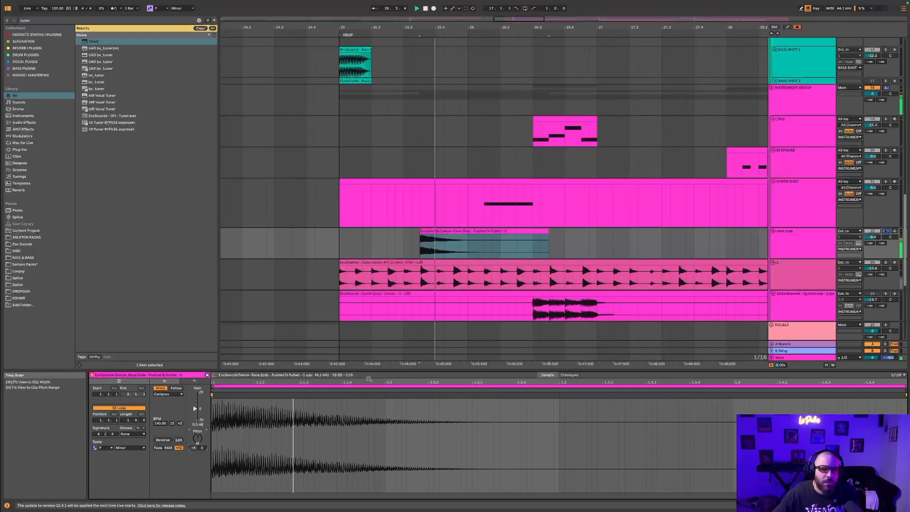
- Unsolo the rave stab track and listen to the stab in the full mix from bar 25
left_click(886, 231)
key("space")
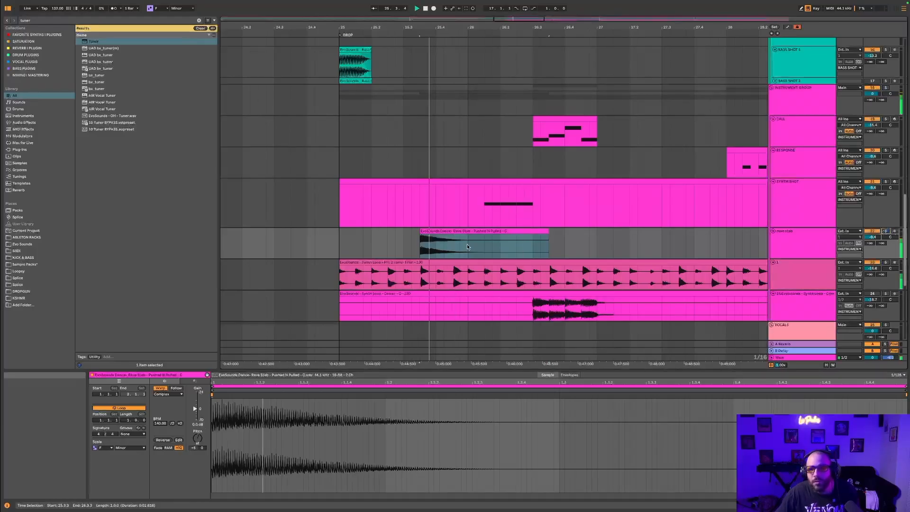
key("space")
left_click(338, 242)
key("space")
left_click(460, 233)
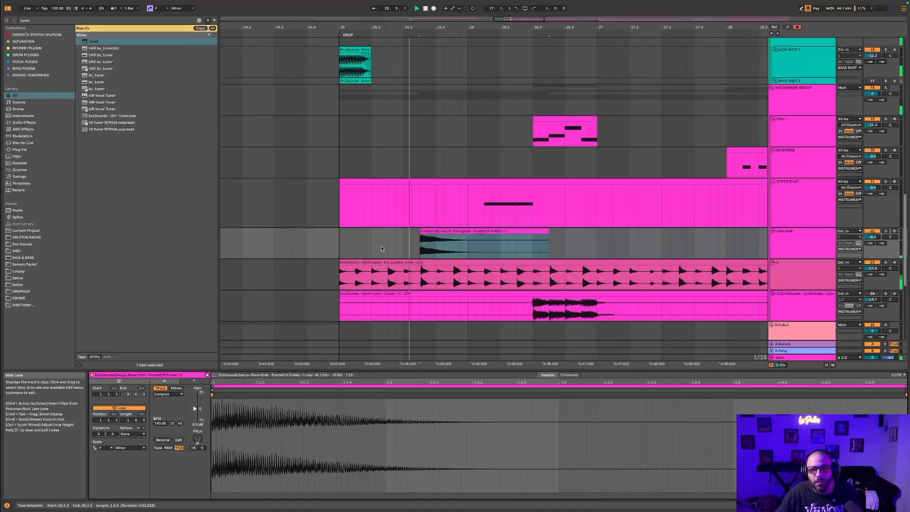
- Try a series of different transpositions on the rave stab clip, playing each one back in the full mix
key("Up")
key("space")
key("space")
key("Up")
key("space")
key("space")
key("Up")
key("space")
key("space")
key("Up")
key("space")
key("space")
key("Up")
key("space")
key("space")
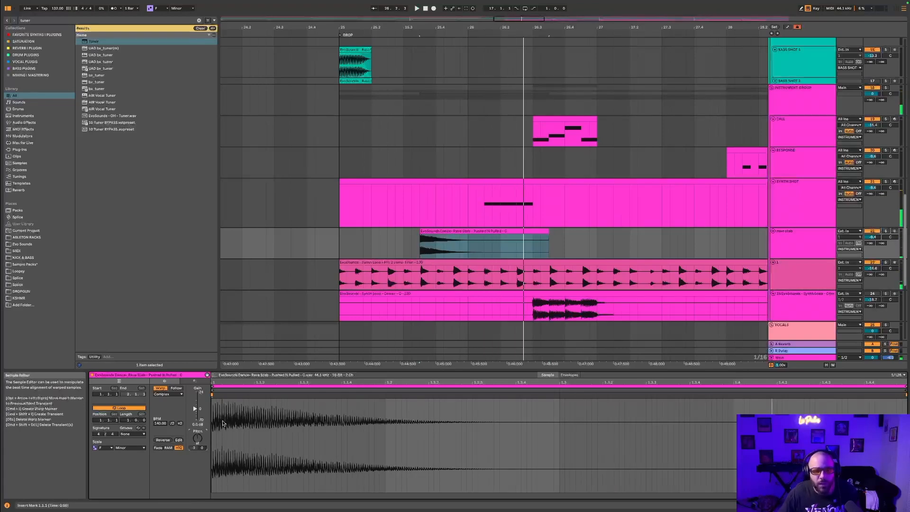
key("Up")
key("space")
key("space")
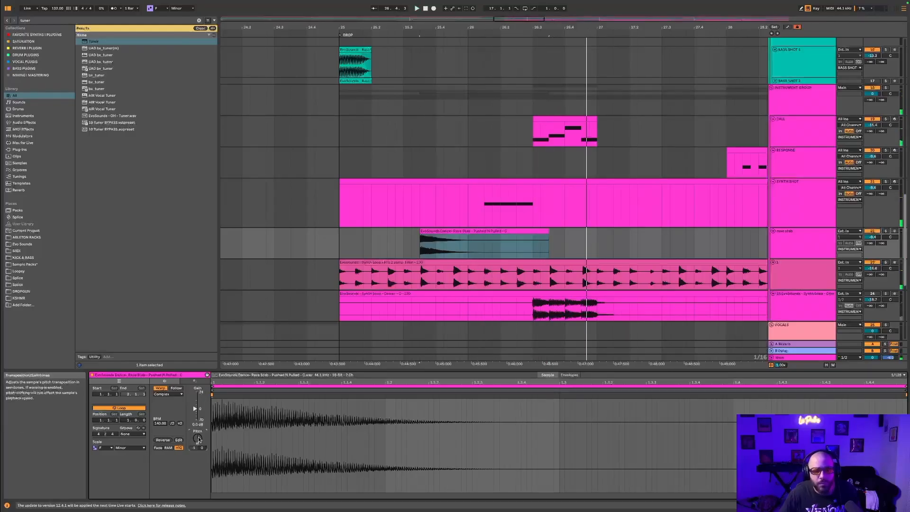
key("space")
left_click_drag(198, 439, 198, 445)
key("space")
key("space")
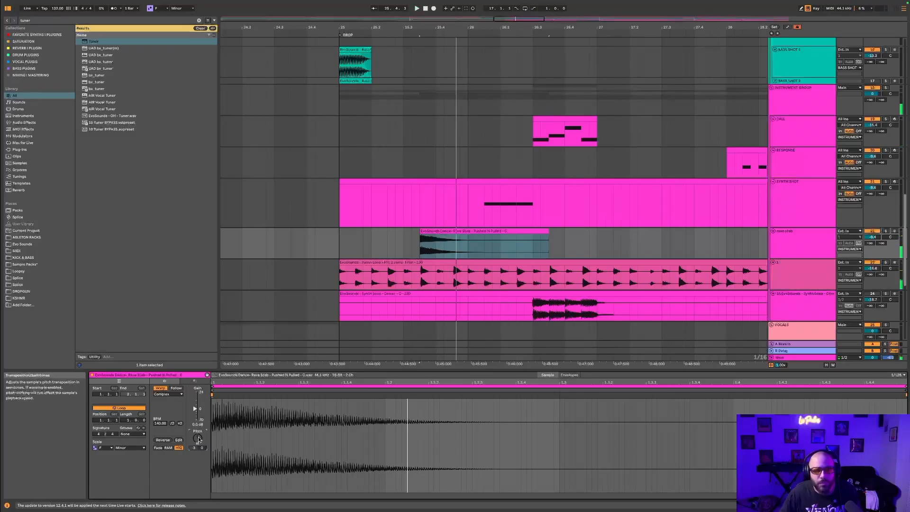
- Clear the library search, browse to the KICK & BASS folder, and delete the rave stab clip from its track
left_click(89, 20)
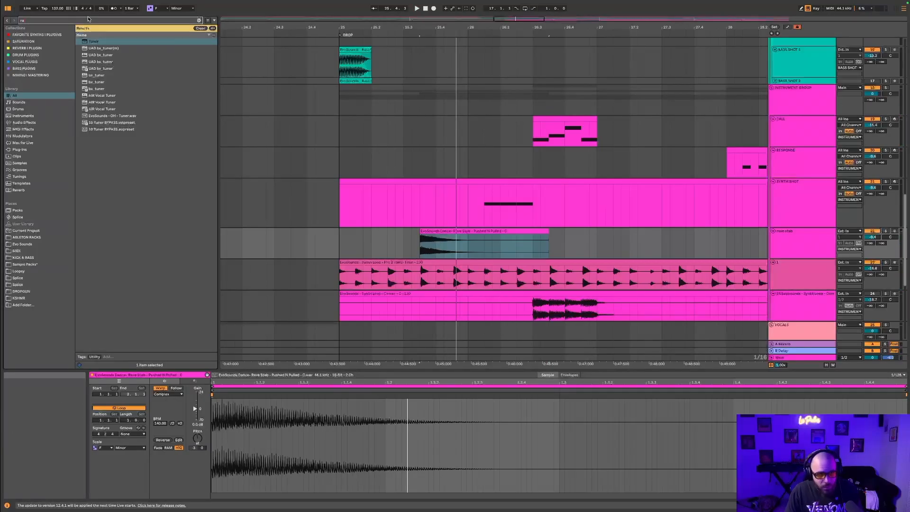
key("BackSpace")
key("BackSpace")
left_click(23, 257)
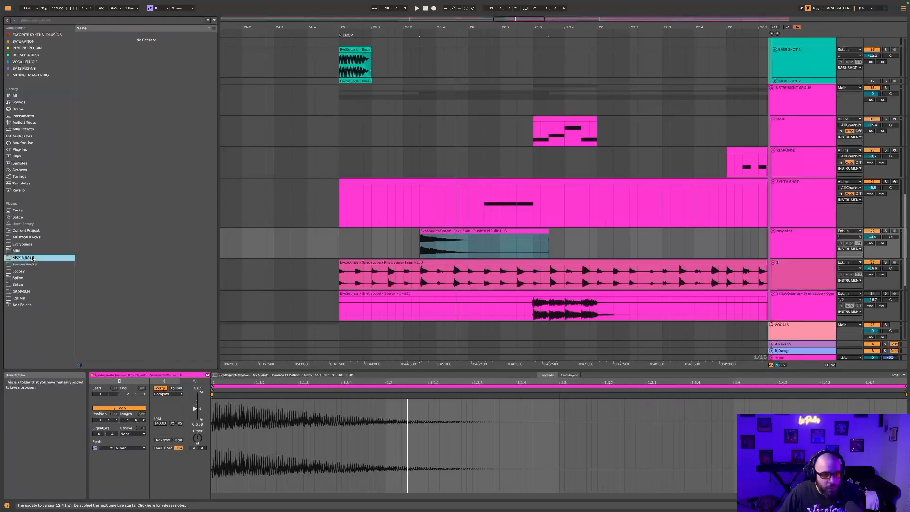
left_click(487, 231)
key("Delete")
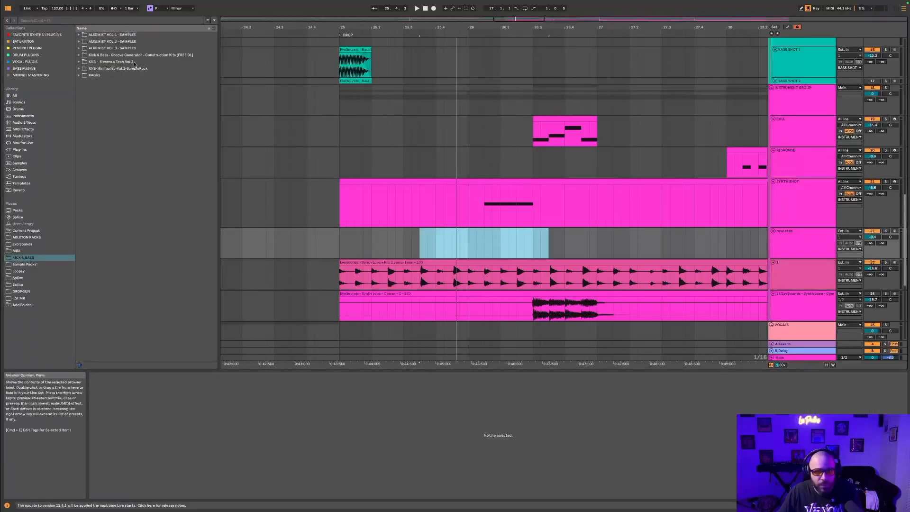
- Open the synth loops folder inside the KNB - Electro x Tech Vol.2 samples
double_click(106, 62)
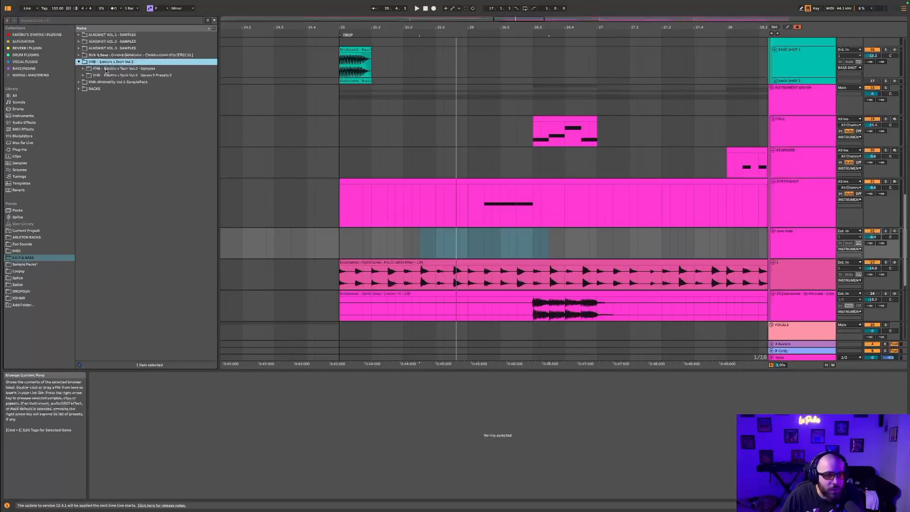
double_click(106, 70)
double_click(106, 103)
double_click(108, 110)
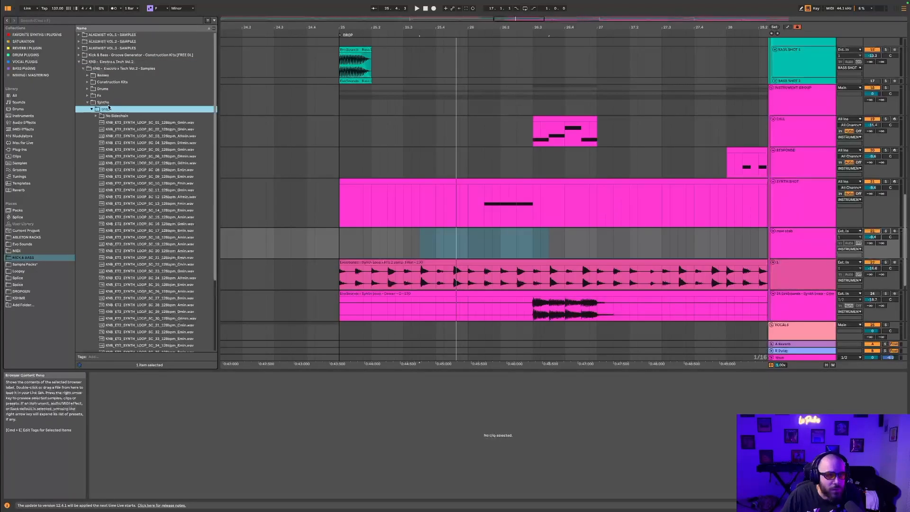
- Audition the first few synth loops in the folder, up to KNB_ET2_SYNTH_LOOP_SC_04
left_click(116, 123)
key("Down")
key("Down")
key("Down")
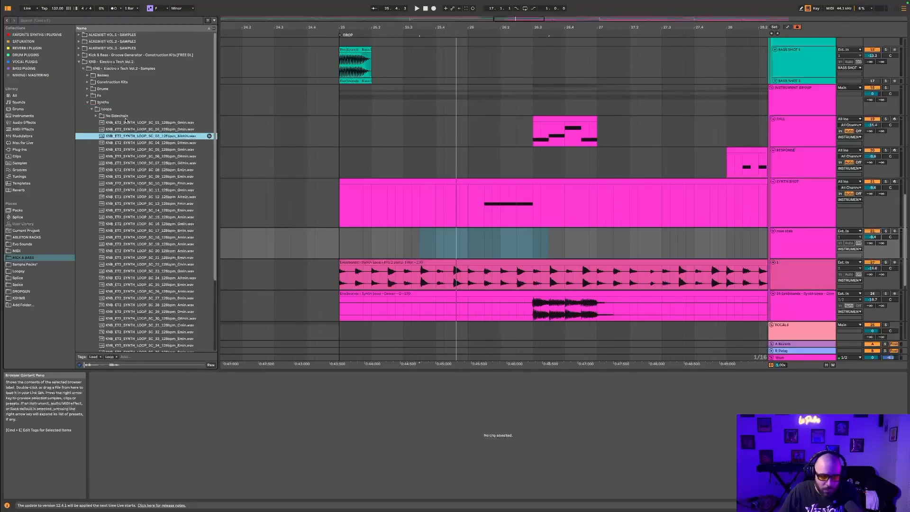
key("Down")
key("Up")
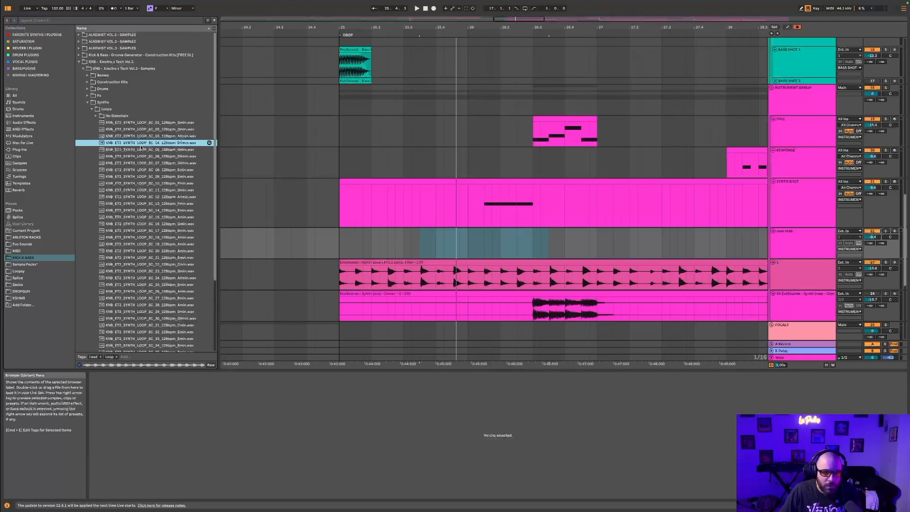
- Place KNB_ET2_SYNTH_LOOP_SC_04 on the rave stab track at 25.1.1, solo the track, and play it
left_click_drag(138, 148, 351, 231)
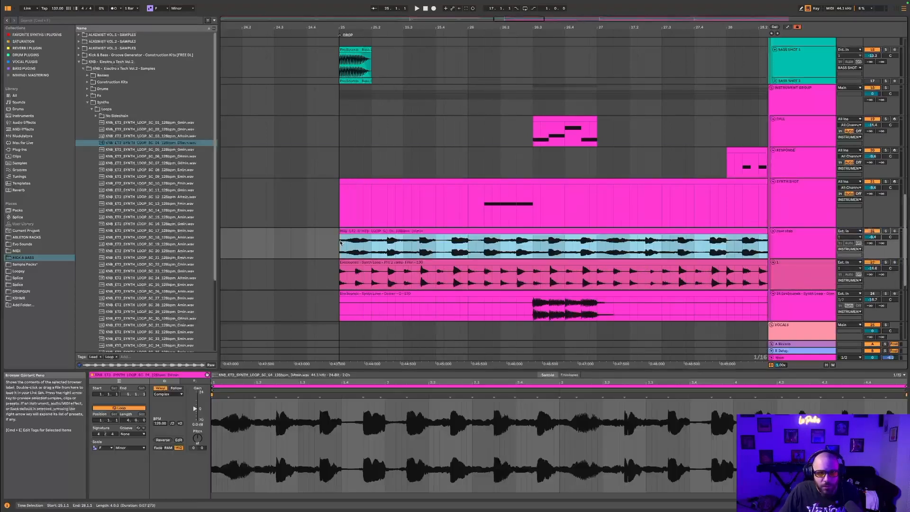
left_click(886, 231)
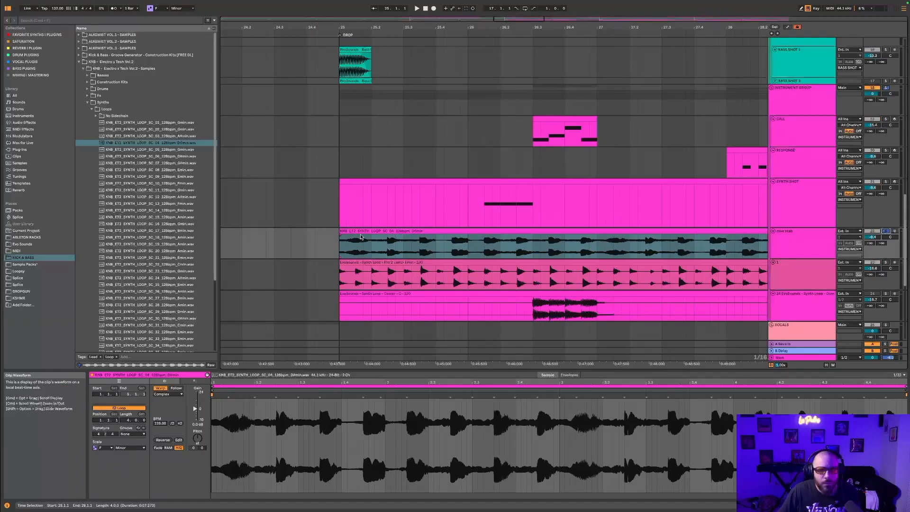
key("space")
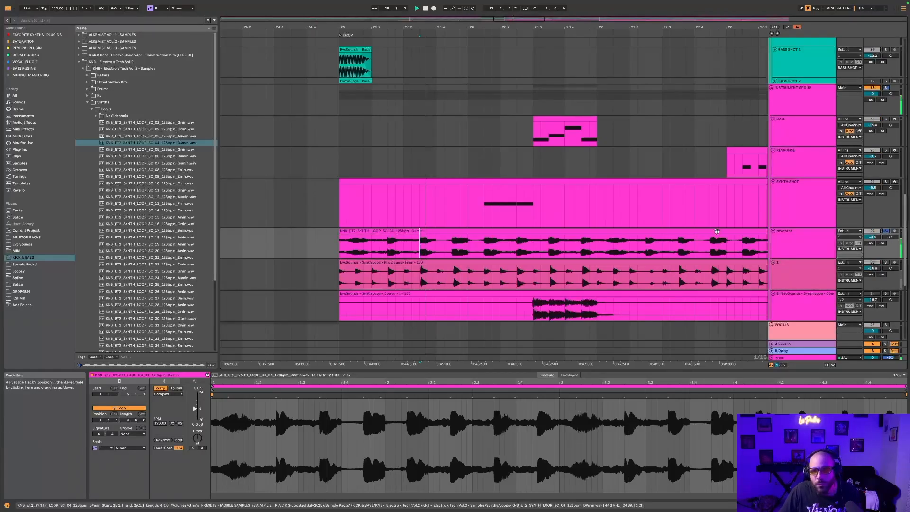
left_click(402, 234)
key("Delete")
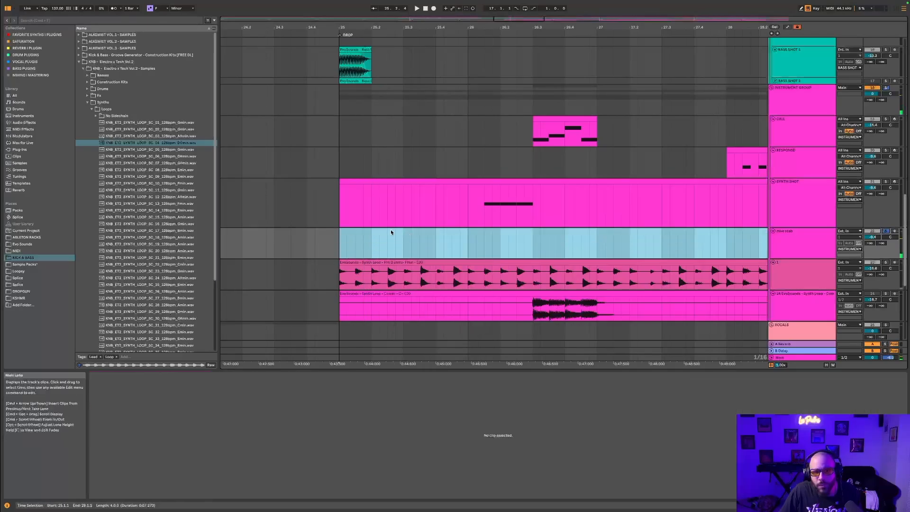
left_click(339, 243)
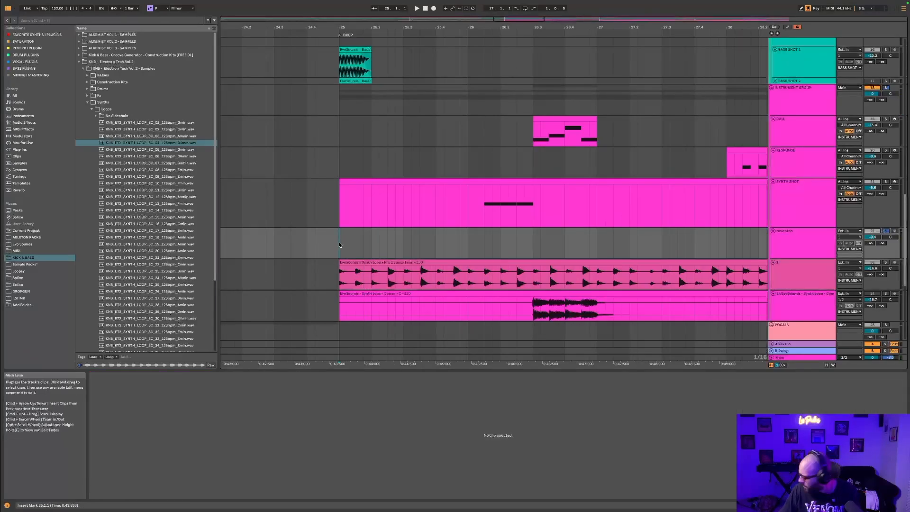
key("super+z")
- Trim the start of the synth loop clip to 25.3.3 and play it from there
left_click_drag(345, 236, 420, 237)
left_click(417, 249)
key("space")
- Split the synth loop at 25.4.3, delete the rest, and shorten the remaining stab to end at 25.4.1
left_click(424, 248)
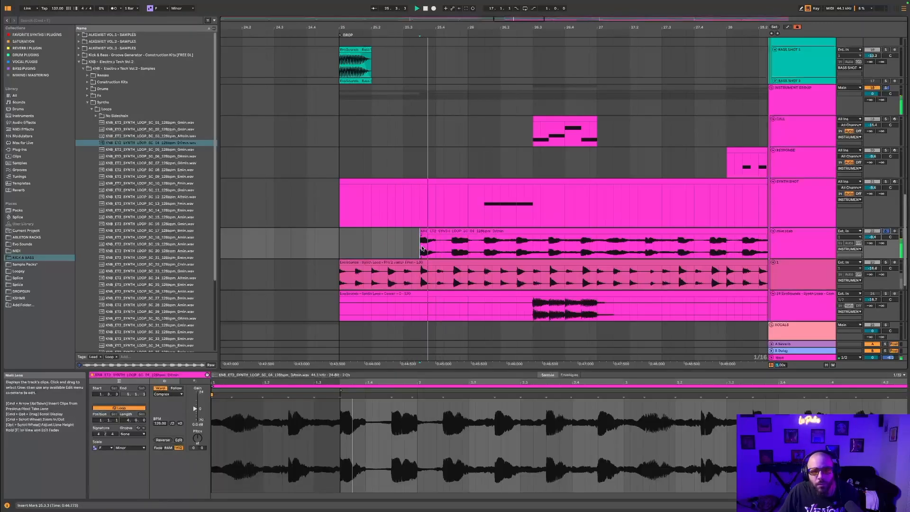
key("super+e")
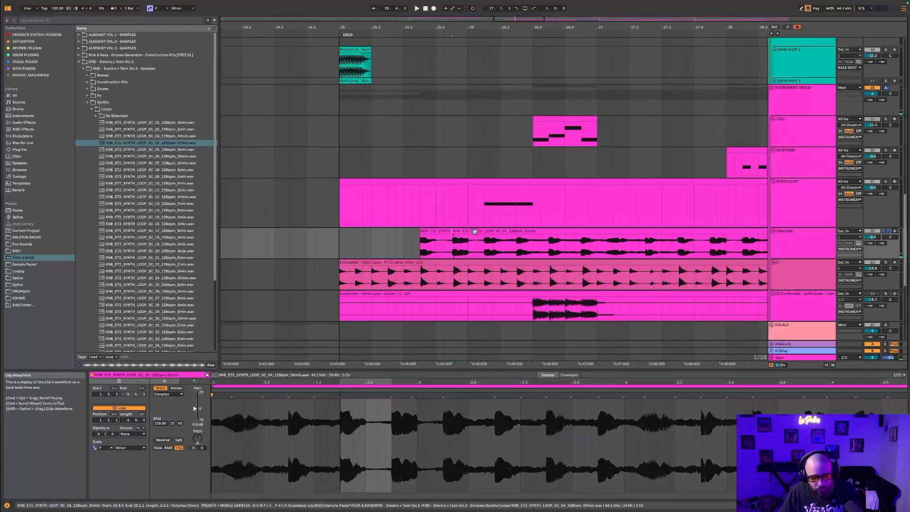
left_click(474, 231)
key("Delete")
left_click(444, 233)
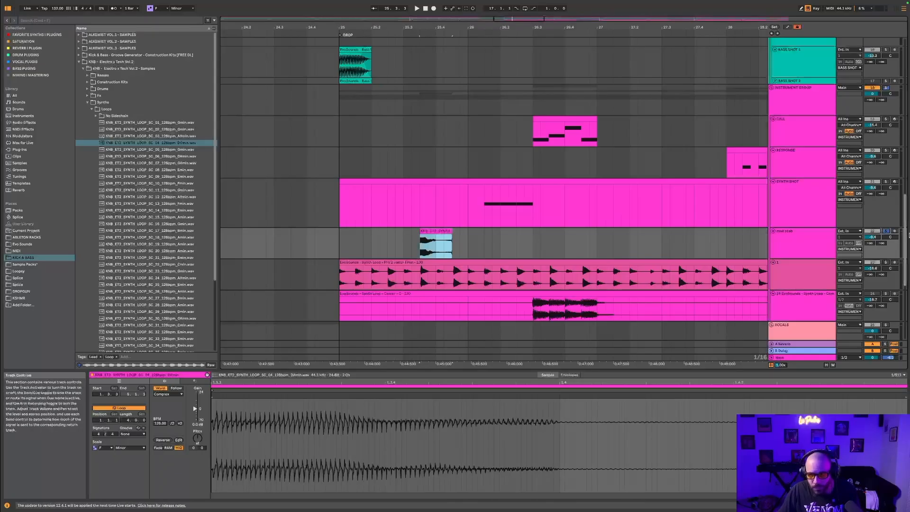
left_click_drag(452, 233, 436, 232)
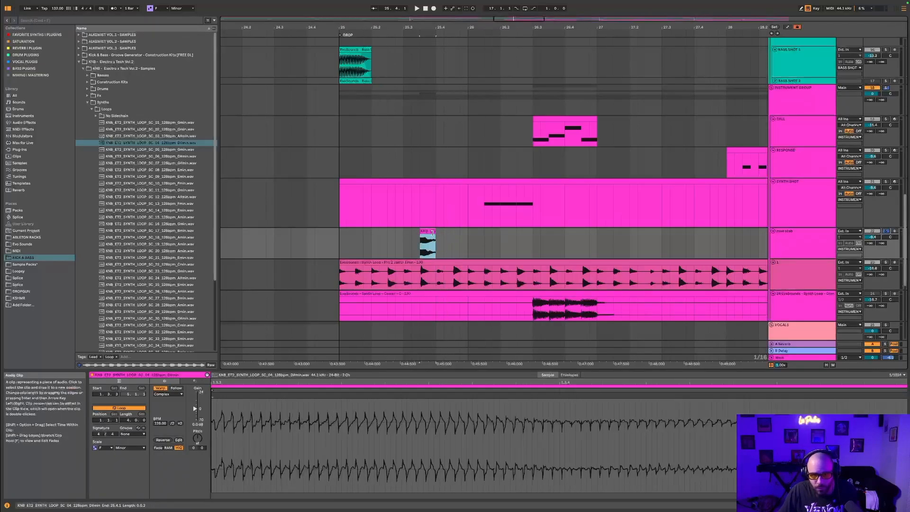
- Try the short stab at 25.4.3 in the full mix, and move it back to start at 25.3.3
left_click(360, 250)
key("space")
left_click_drag(432, 232, 465, 232)
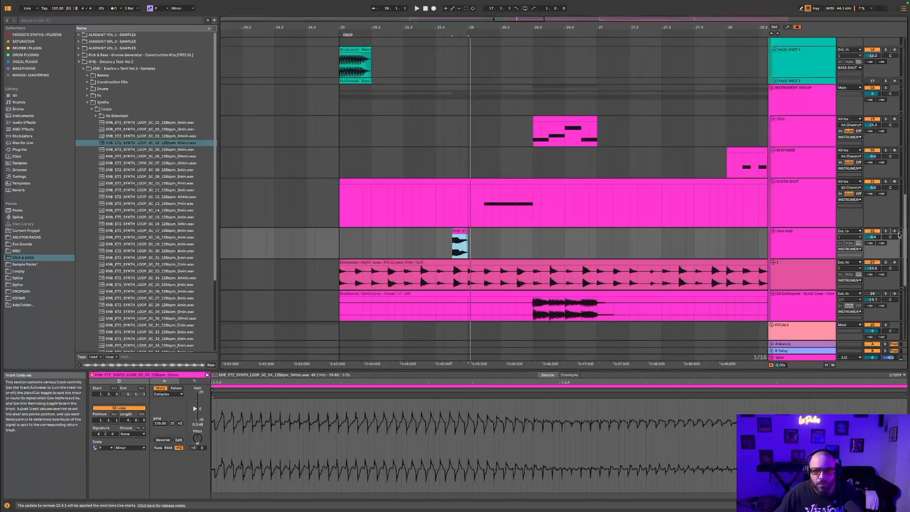
left_click(339, 243)
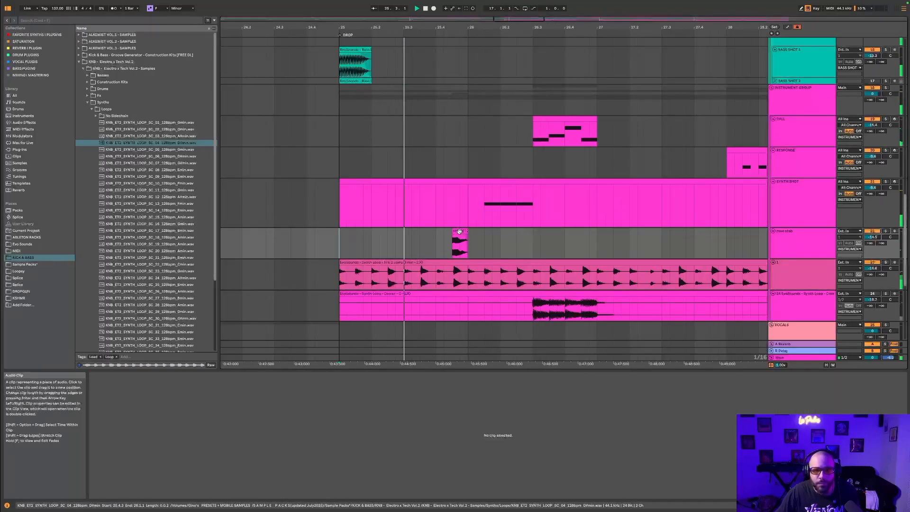
left_click_drag(459, 232, 426, 232)
left_click(339, 241)
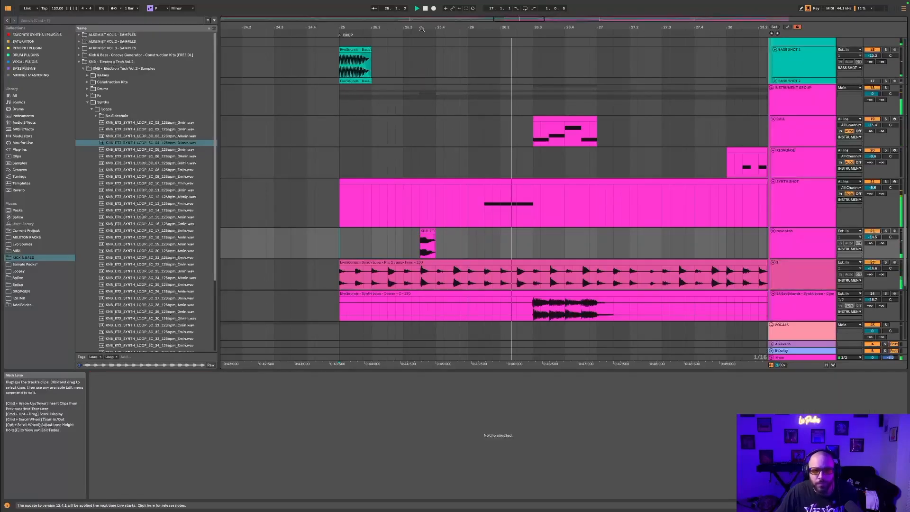
- Extend the stab clip to 26.2.4, copy its section from 26.1.3 to 26.2.2, and paste it at 25.3.3
left_click_drag(436, 242, 524, 242)
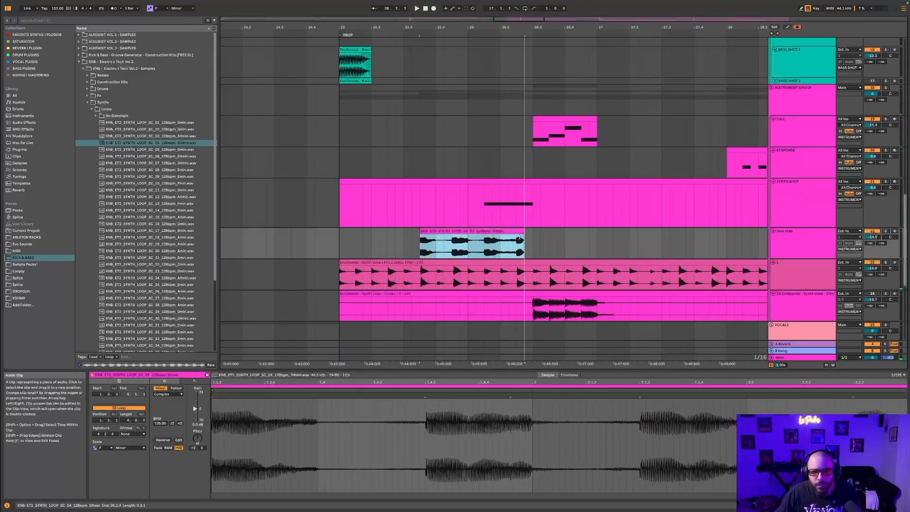
left_click(484, 251)
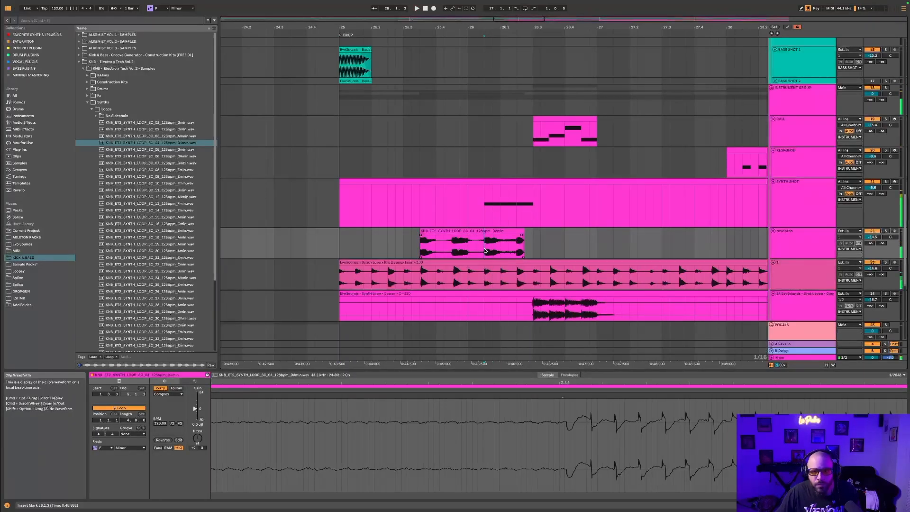
left_click_drag(486, 251, 509, 248)
key("super+c")
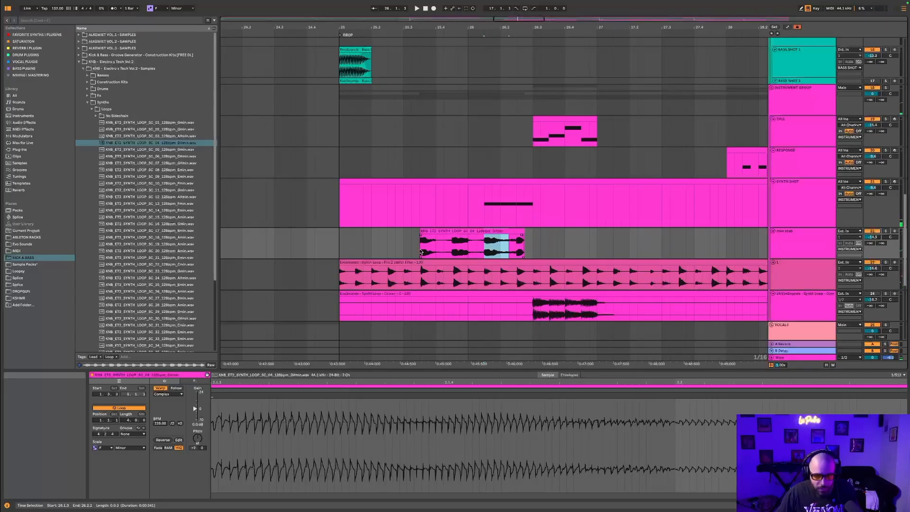
left_click(421, 249)
key("super+v")
- Play the drop from bar 25 and delete the leftover loop section from 25.4.2 to 26.2.4
left_click(341, 243)
key("space")
left_click(472, 230)
key("Delete")
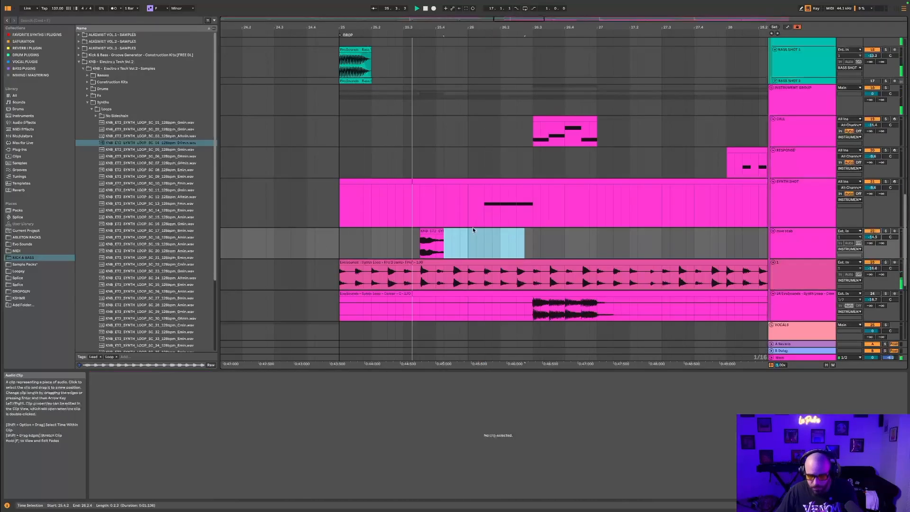
left_click(442, 231)
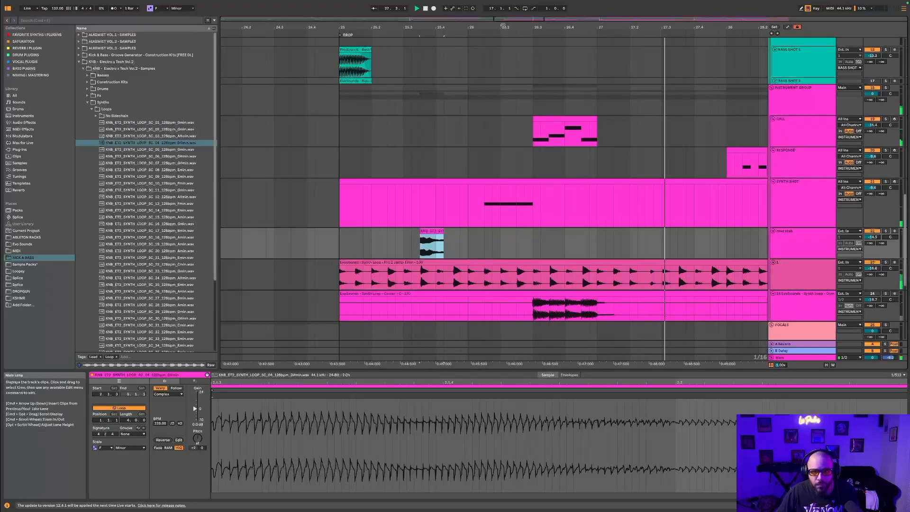
- Set the arrangement grid to 1 bar and select the stab track's range from 25.1.1 to 27.1.1
left_click_drag(515, 19, 517, 4)
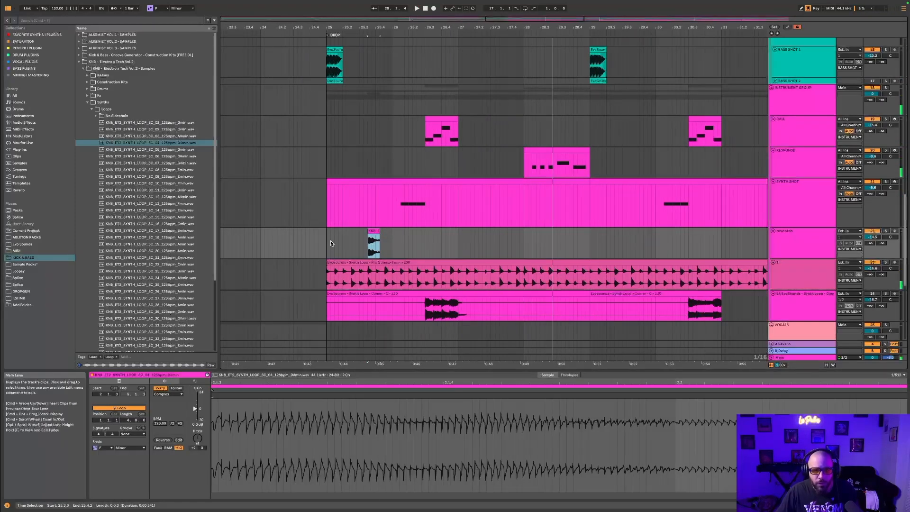
left_click_drag(323, 243, 394, 236)
right_click(431, 241)
left_click(320, 237)
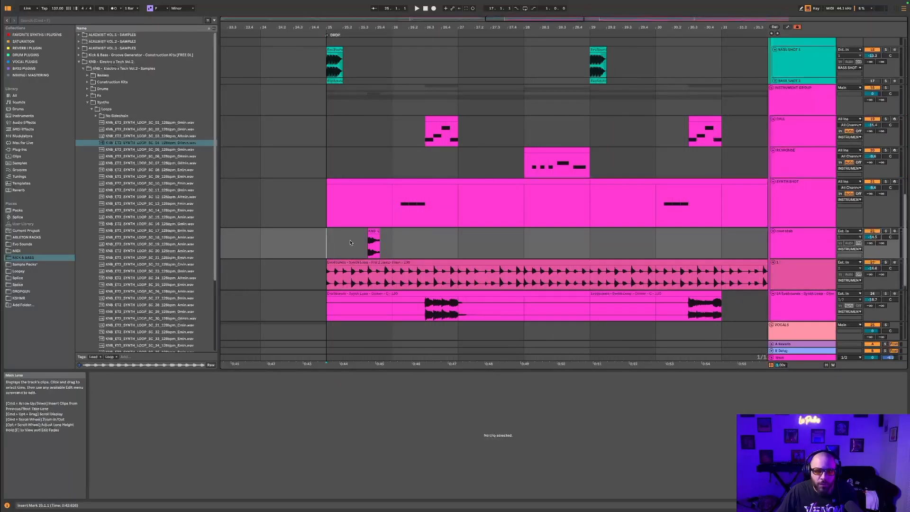
left_click_drag(319, 237, 437, 247)
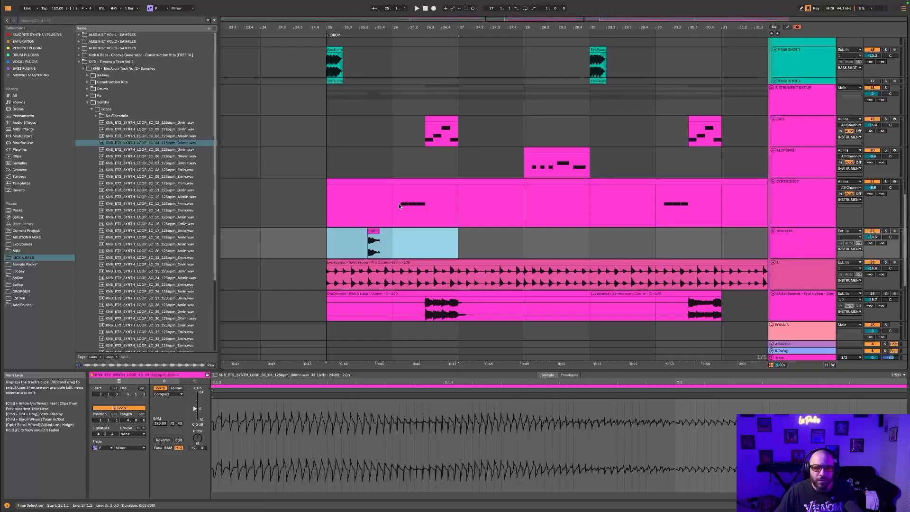
- Listen to the new stab in the full mix from bar 25, check its source loop in the library, and select its clip
left_click_drag(504, 20, 513, 19)
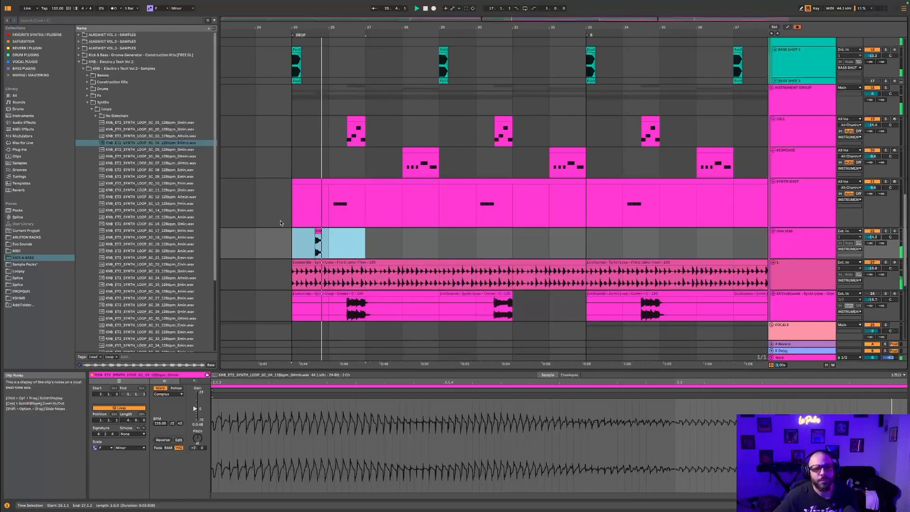
left_click(311, 238)
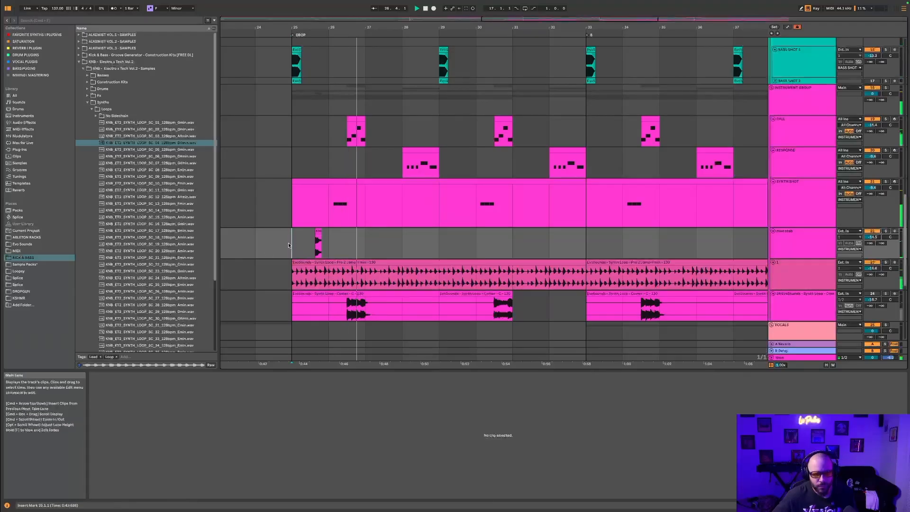
left_click(148, 143)
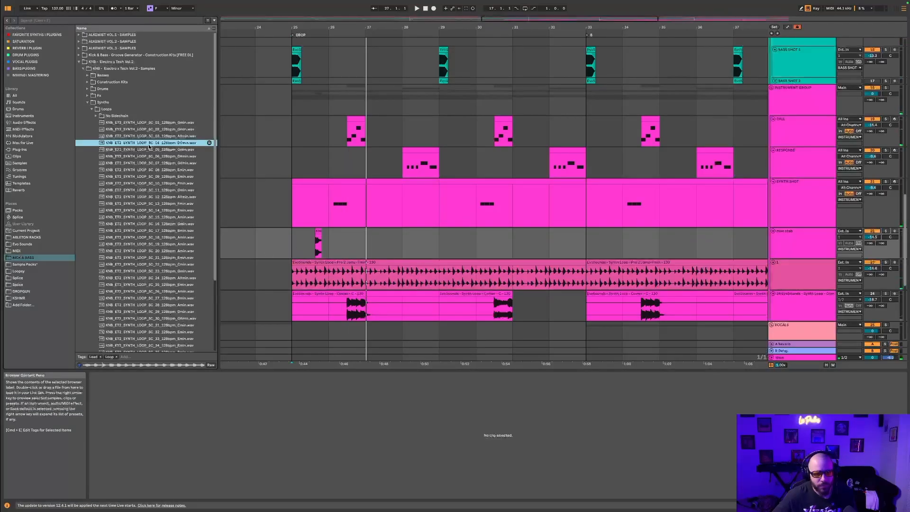
key("space")
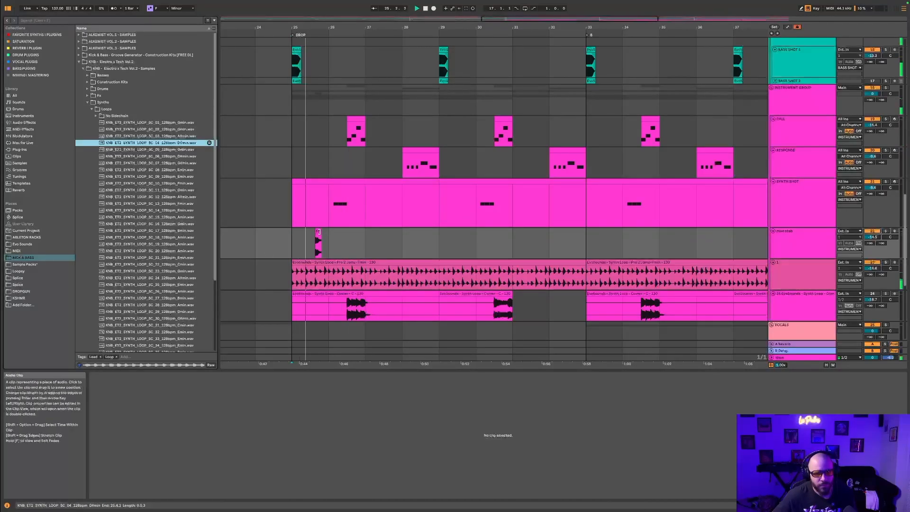
left_click(319, 232)
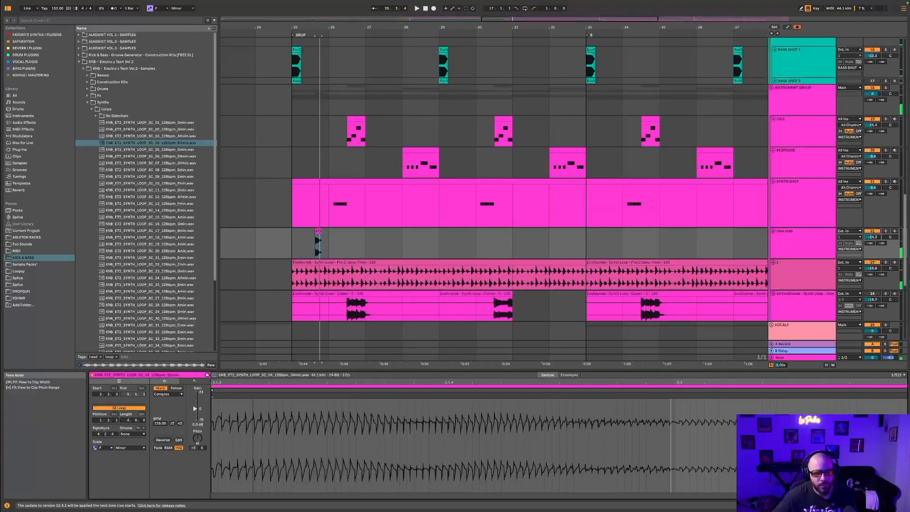
- Select the stab track's range from 25.1.1 to 29.1.1 and duplicate it into the following four bars
left_click_drag(408, 390, 450, 393)
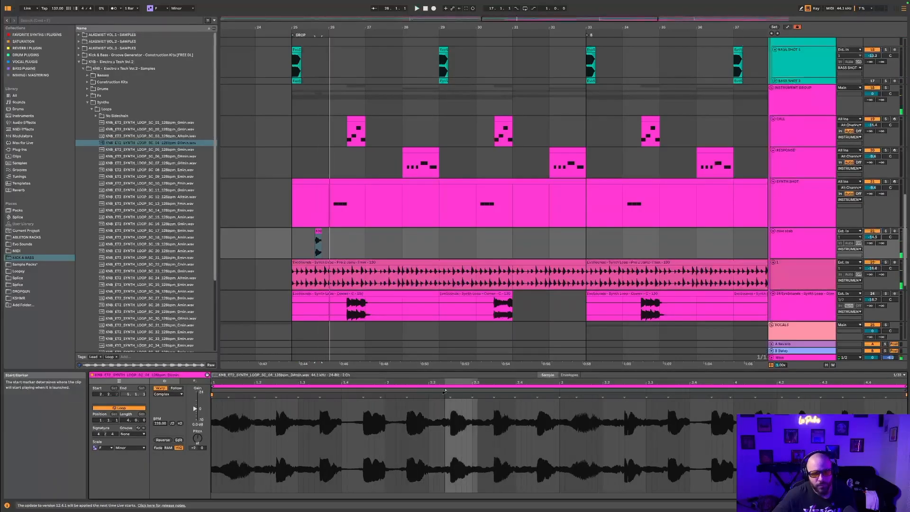
left_click(287, 245)
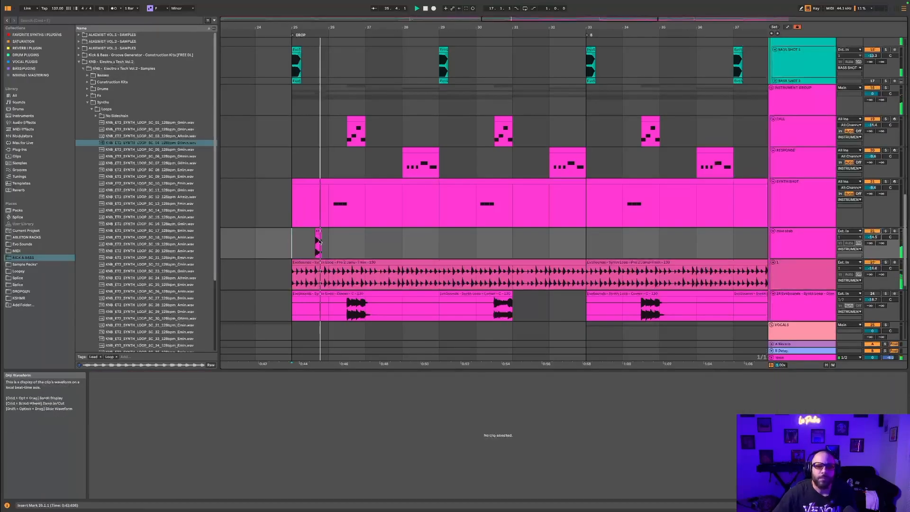
left_click_drag(293, 241, 421, 255)
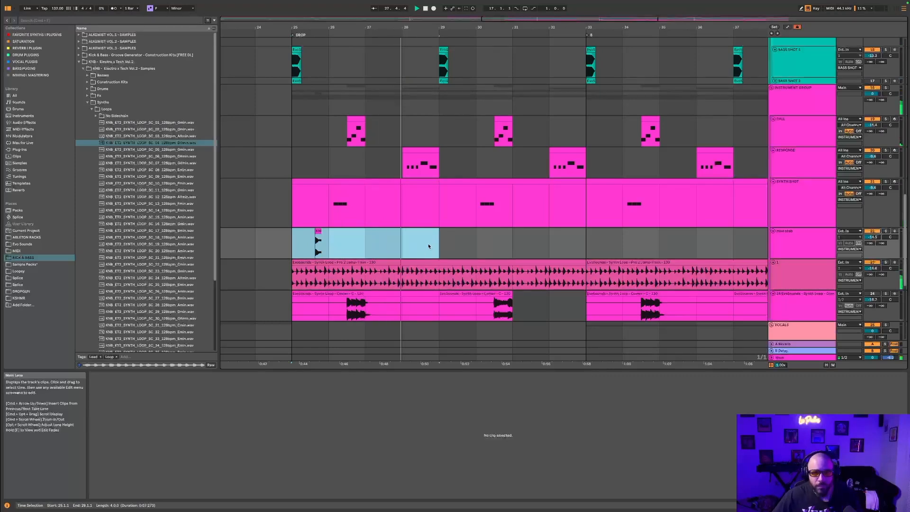
left_click(427, 244)
key("super+d")
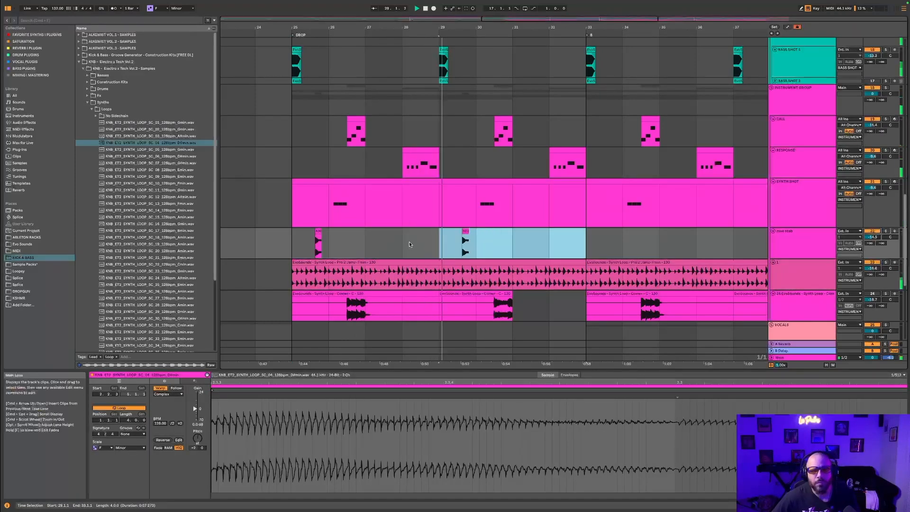
- Repeat the four-bar stab pattern on its track through the rest of the drop up to bar 49
left_click_drag(485, 20, 509, 15)
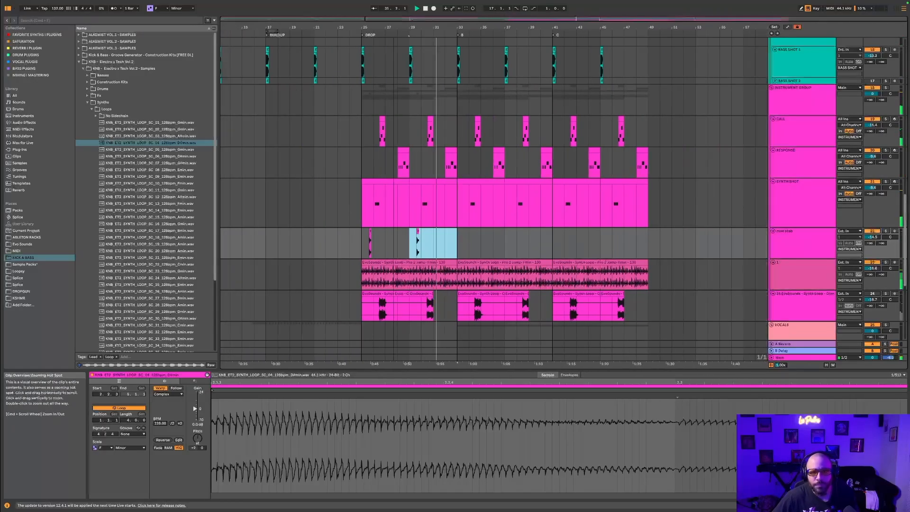
key("super+d")
key("super+d")
left_click_drag(367, 243, 459, 243)
key("super+d")
key("super+d")
left_click(368, 247)
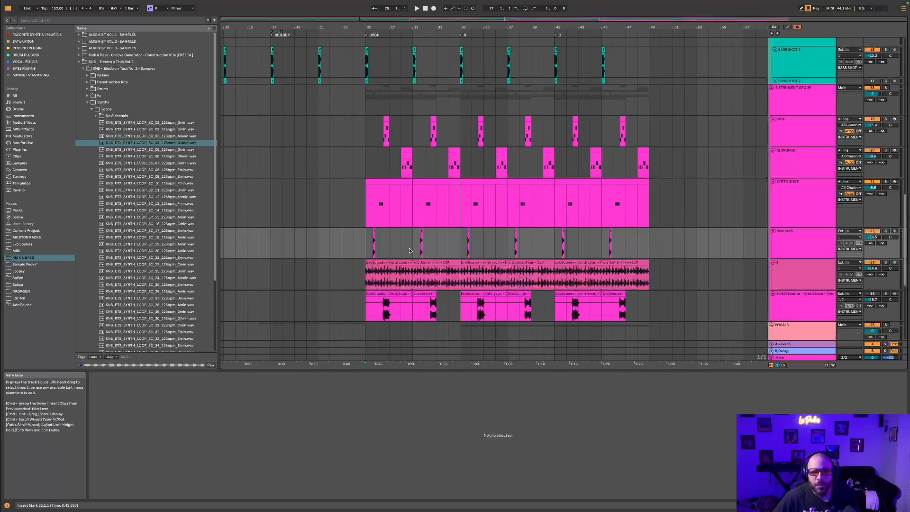
- Hide the library browser, play the drop's C section from 41.1.1, and look over the tracks down to the vocals and riser
left_click(563, 233)
left_click(554, 237)
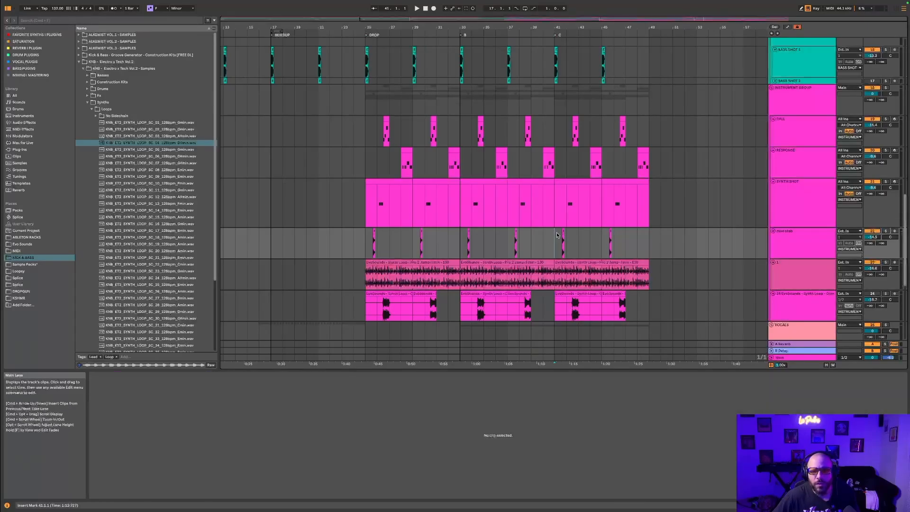
left_click(8, 8)
scroll(501, 249, "up", 3)
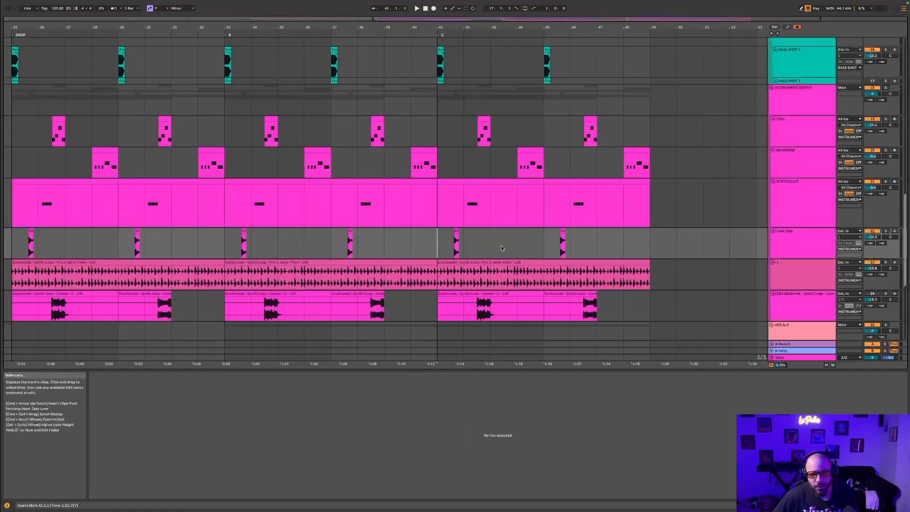
scroll(450, 27, "down", 3)
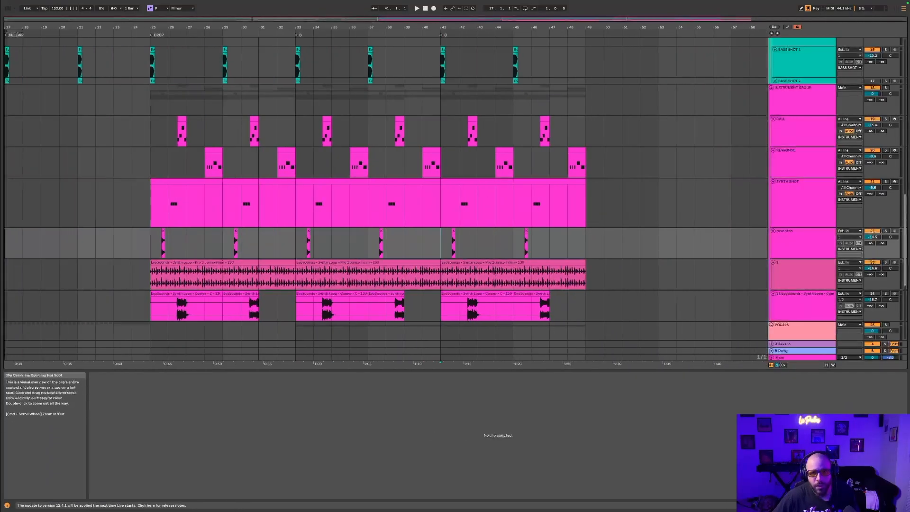
key("space")
scroll(743, 246, "down", 3)
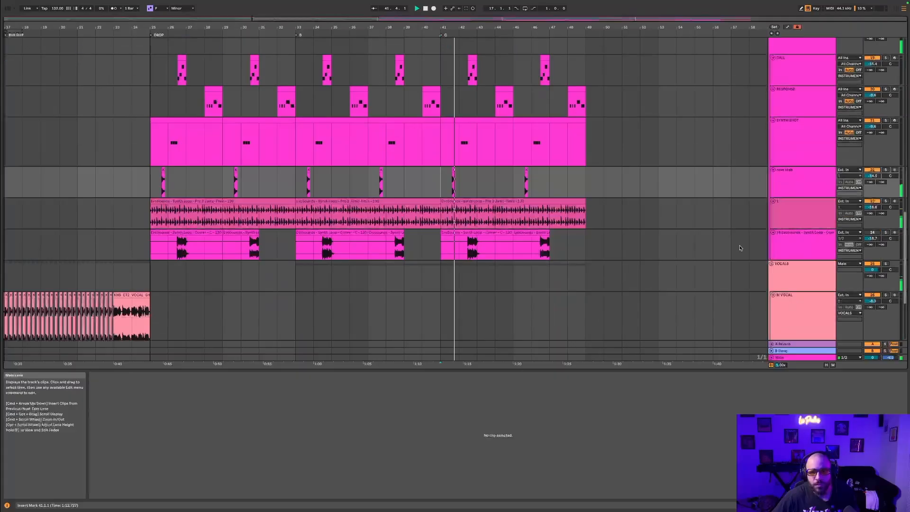
scroll(758, 27, "down", 2)
scroll(758, 27, "down", 1)
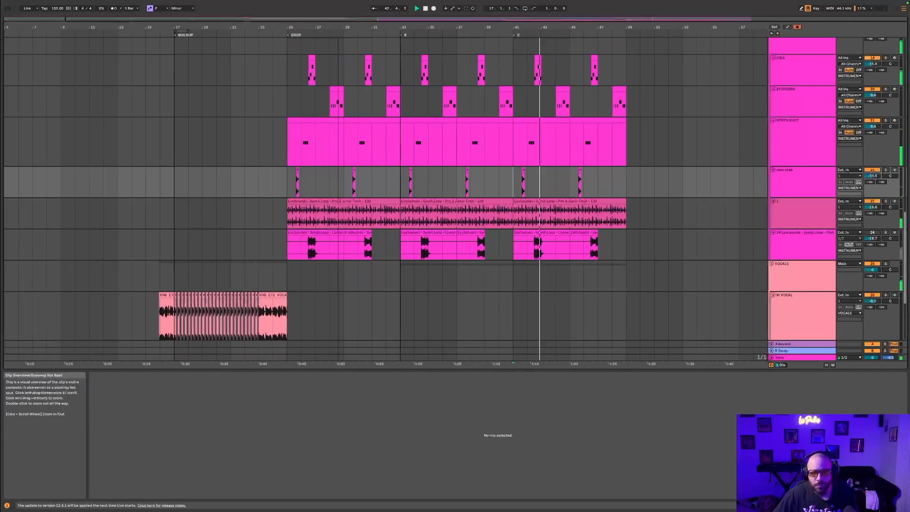
scroll(697, 205, "down", 4)
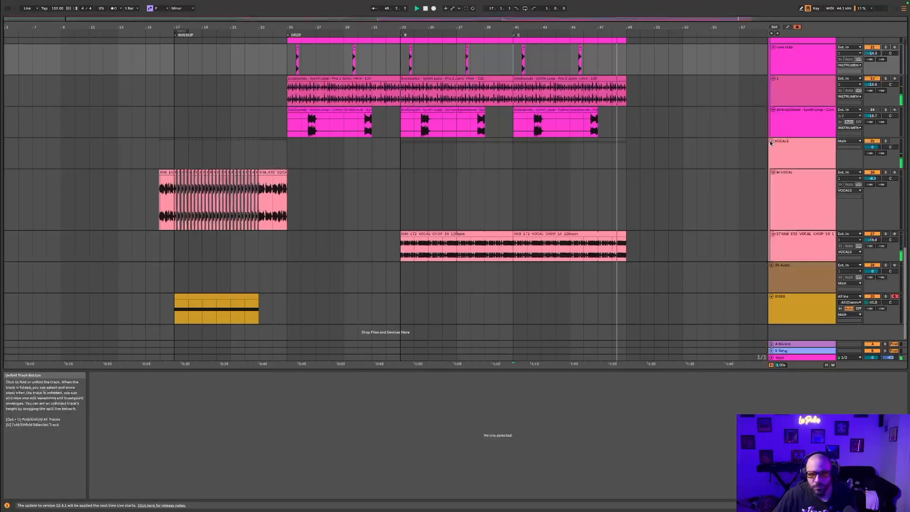
- Fold the VOCALS, DRUM GROUP, BASS GROUP and INSTRUMENT GROUP tracks in the arrangement
left_click(771, 141)
scroll(500, 143, "up", 3)
scroll(500, 63, "down", 1)
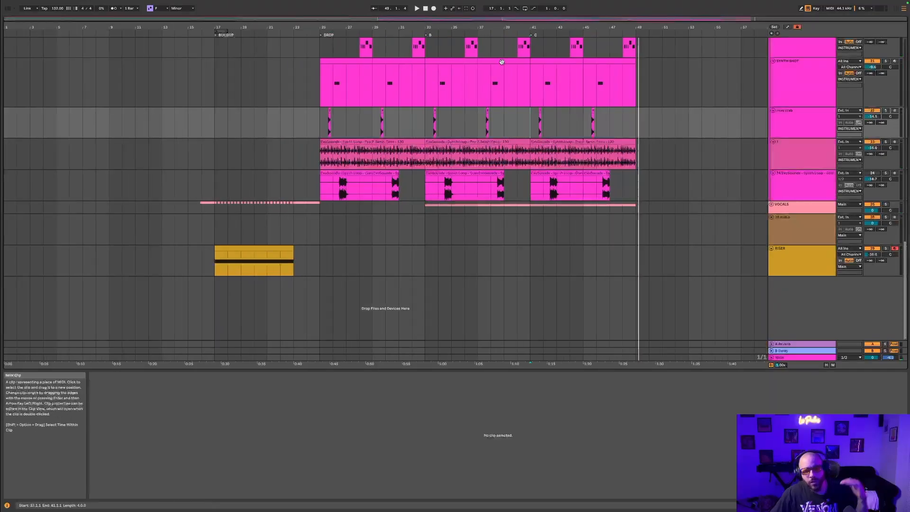
scroll(540, 74, "up", 4)
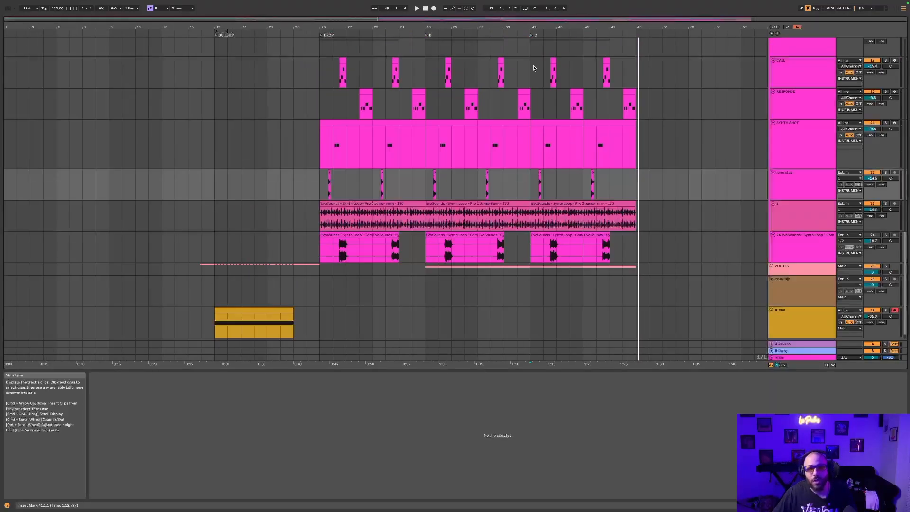
scroll(551, 79, "up", 4)
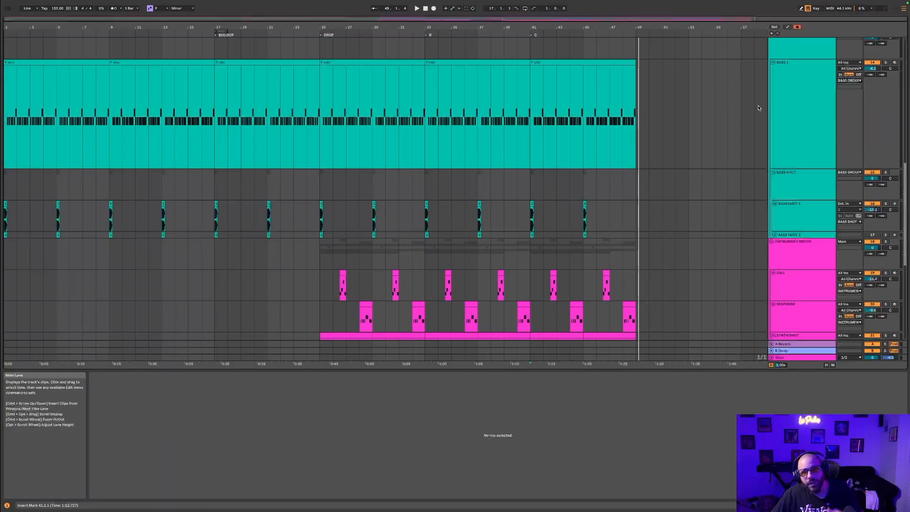
scroll(757, 104, "up", 6)
scroll(774, 123, "up", 8)
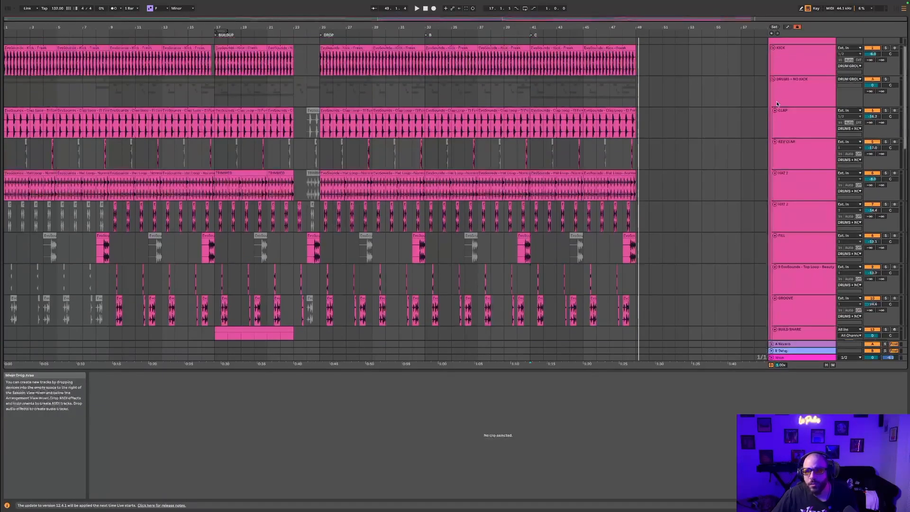
left_click(771, 41)
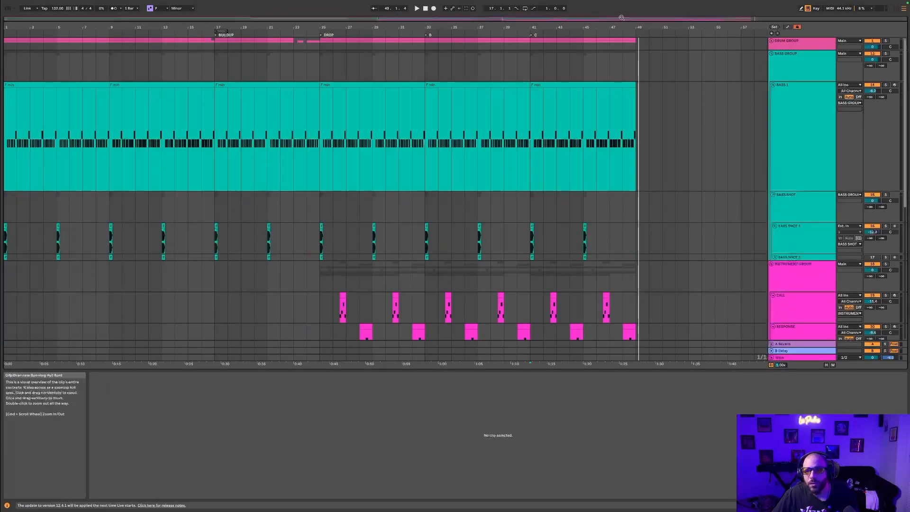
left_click(771, 54)
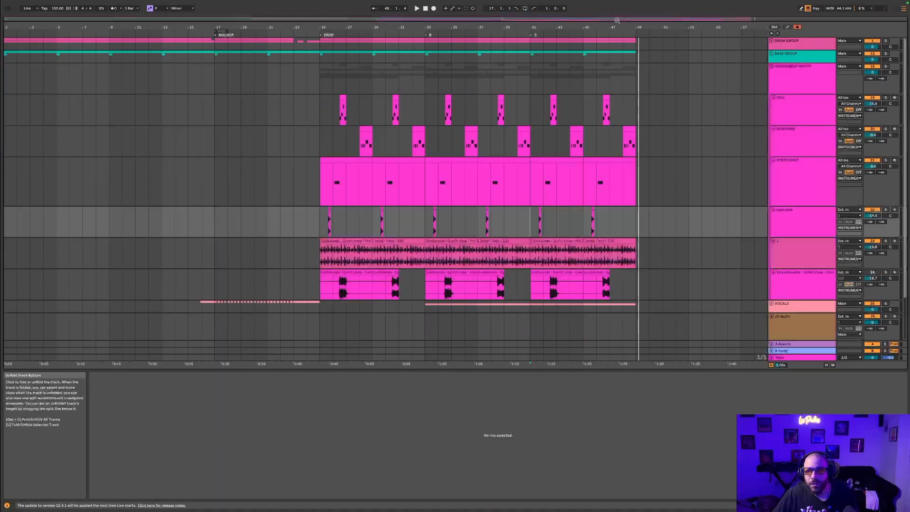
left_click(771, 66)
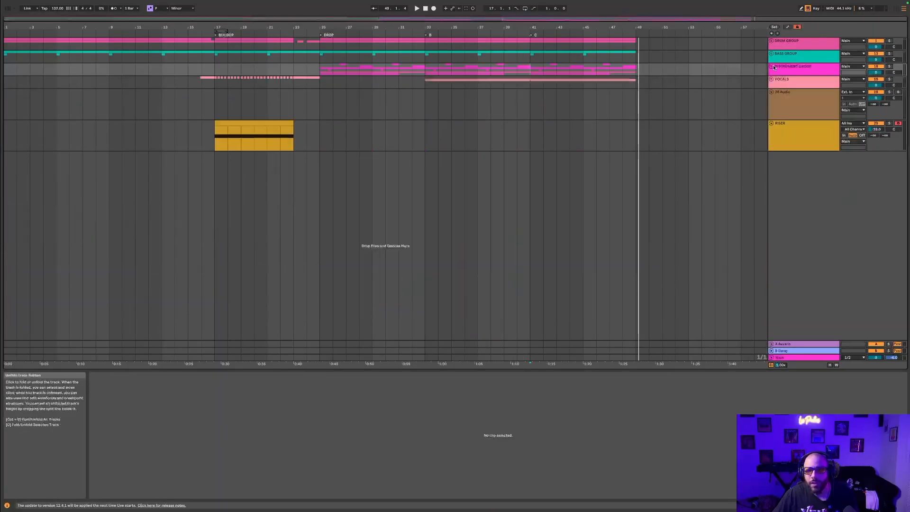
- Try duplicating the range from 42.1.1 to 49.1.1 across the drum, bass, instrument and vocal groups, and undo it
mouse_move(533, 36)
left_mouse_down()
mouse_move(567, 35)
mouse_move(635, 71)
mouse_move(635, 82)
left_mouse_up()
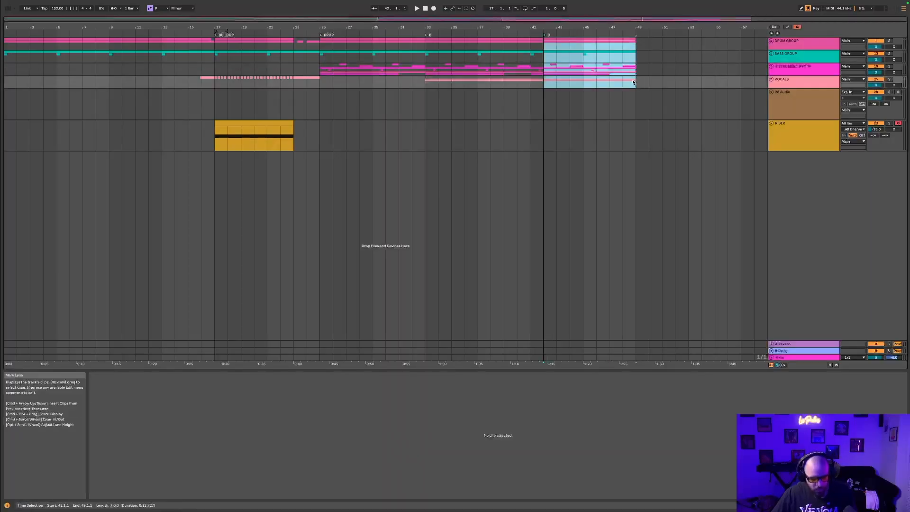
key("super+d")
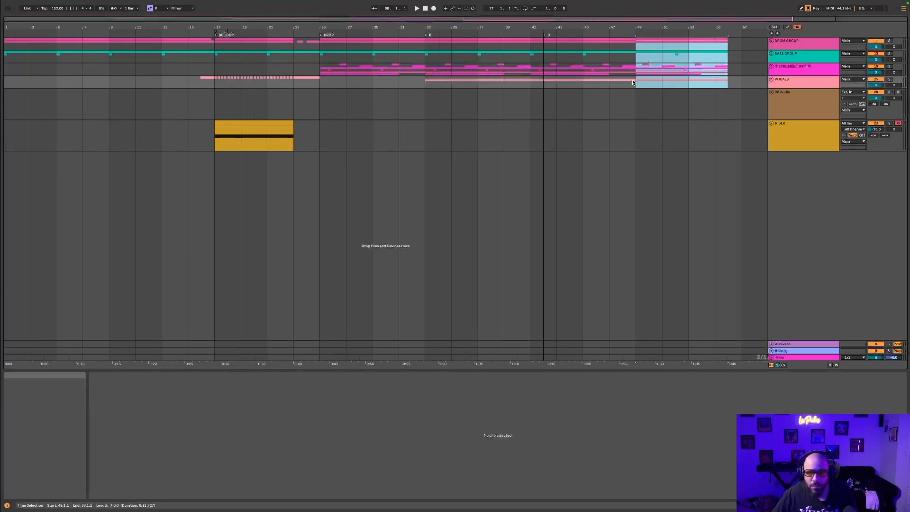
key("super+z")
key("super+z")
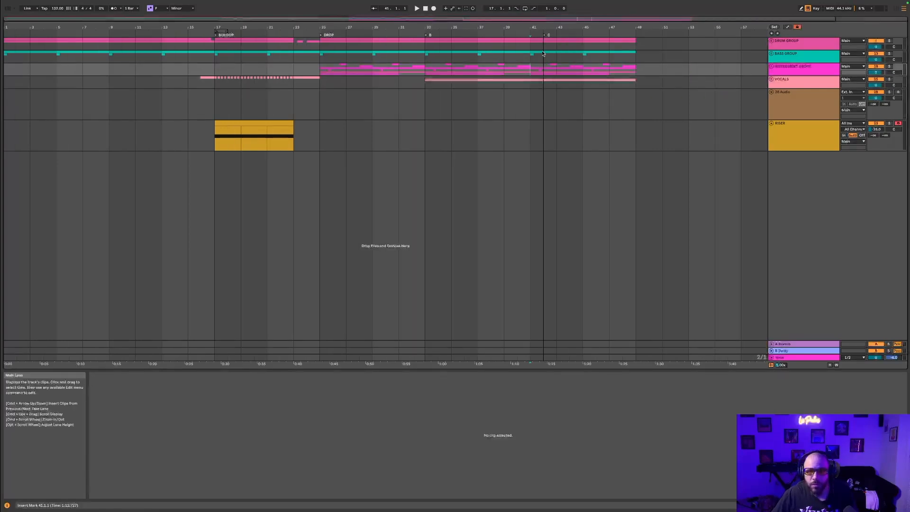
- Play briefly from 41.1.1 and move the C locator back to bar 41
left_click(528, 44)
key("space")
key("space")
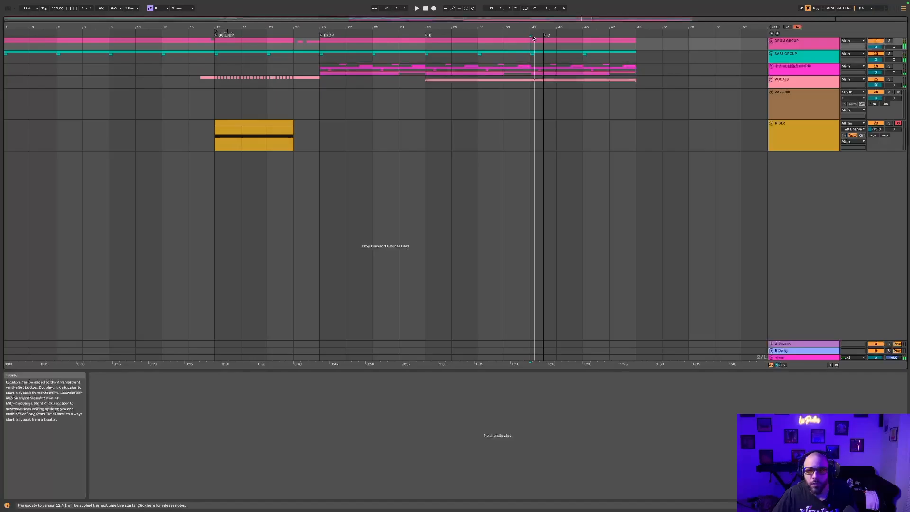
left_click_drag(545, 38, 532, 37)
left_click(531, 54)
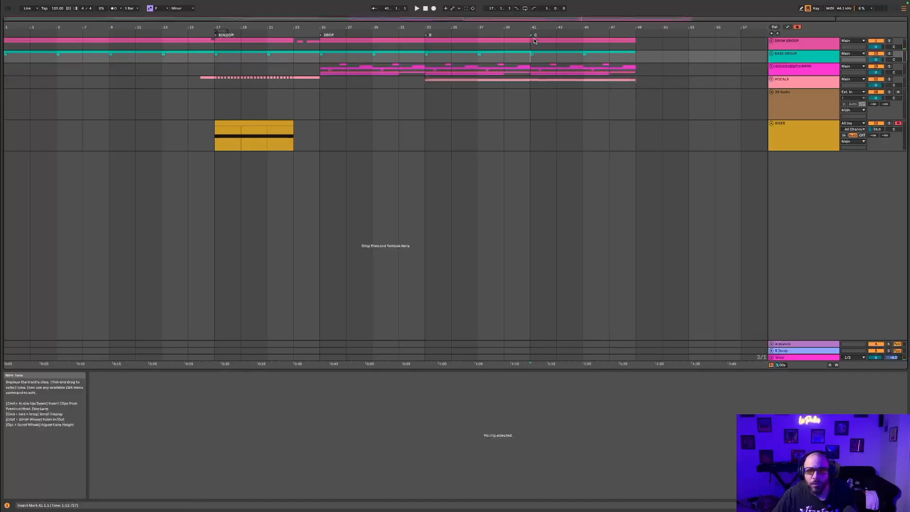
- Duplicate the range from 41.1.1 to 49.1.1 of the drum, bass, instrument and vocal groups to bar 49
left_click_drag(531, 43, 635, 84)
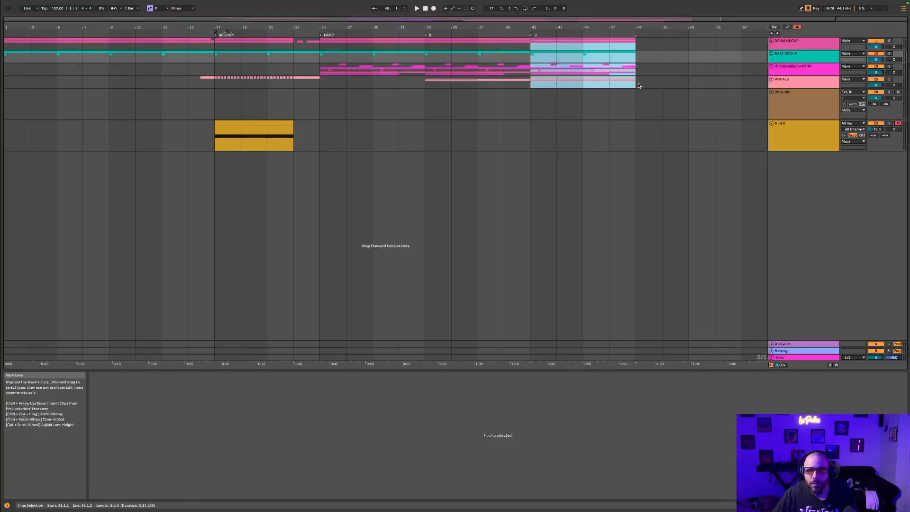
left_click_drag(532, 42, 638, 88)
key("super+d")
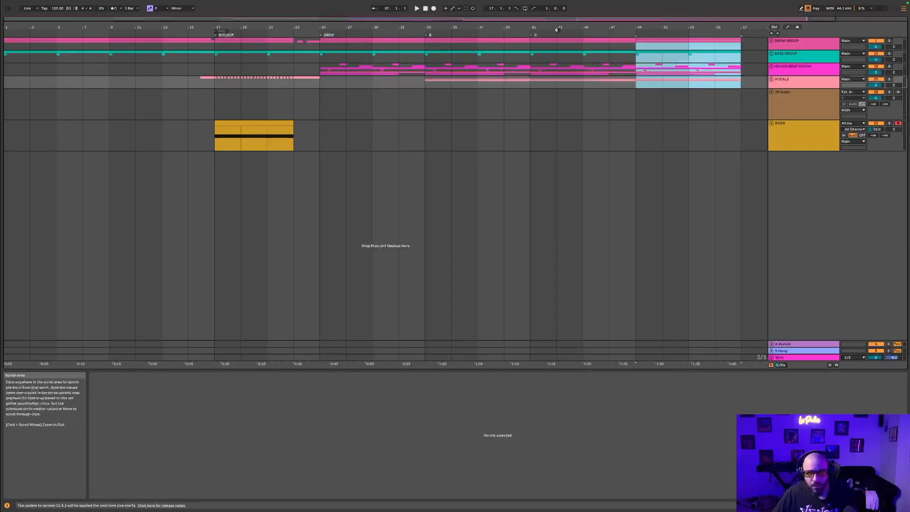
- Add a locator at 49.1.1 and name it "Cool Down"
scroll(455, 18, "right", 2)
right_click(585, 34)
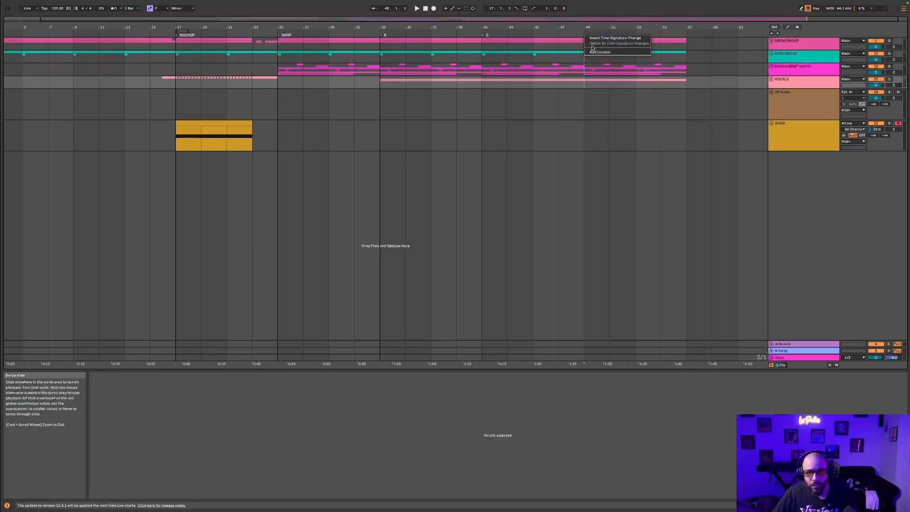
left_click(594, 53)
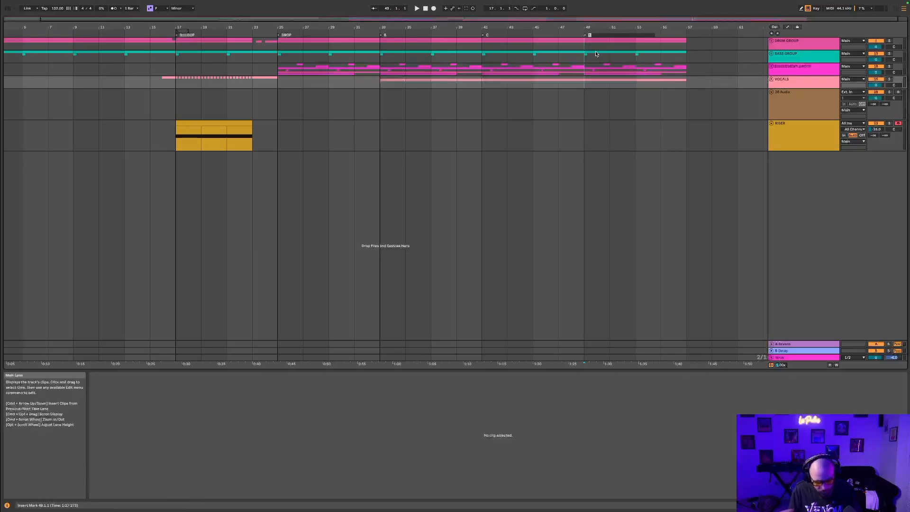
type("Cool Down")
key("Return")
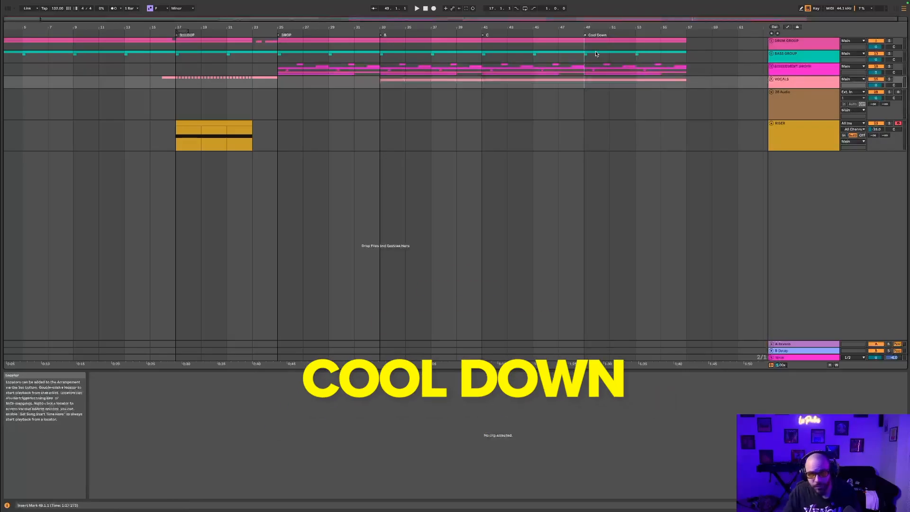
- Unfold the drum group and delete the ride loop clip from 49.1.1 to 57.1.1 in the Cool Down section
left_click(558, 41)
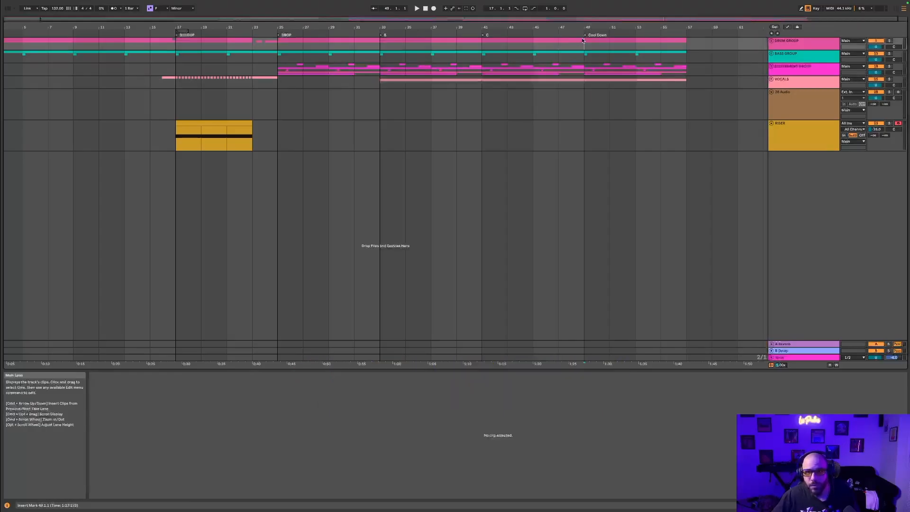
left_click(549, 45)
left_click_drag(626, 19, 625, 13)
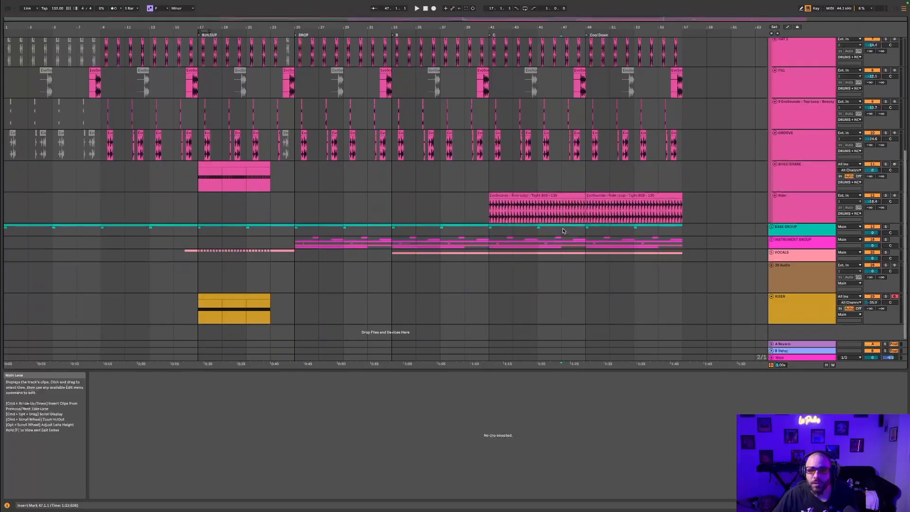
scroll(597, 241, "up", 2)
left_click(598, 242)
key("Delete")
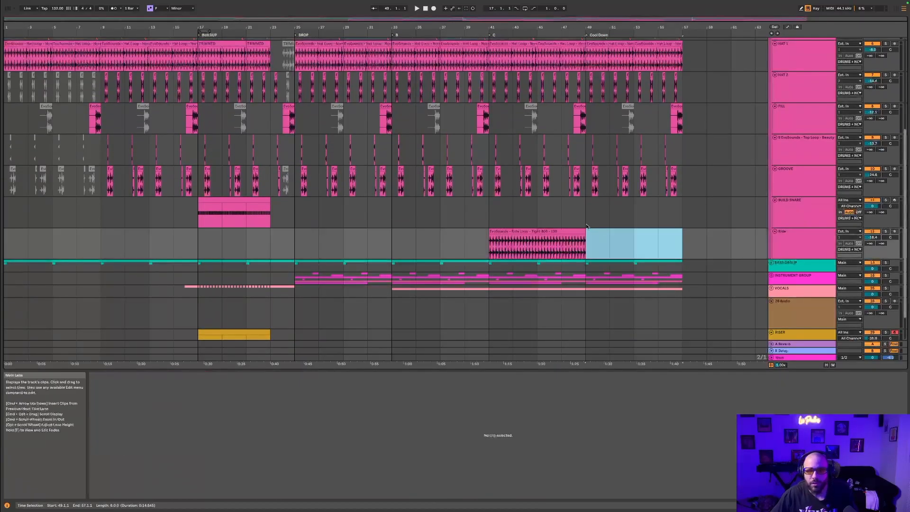
- Review the drum tracks and deactivate the top loop and GROOVE clips from 49.1.1 to 57.1.1
scroll(492, 240, "up", 2)
scroll(492, 236, "up", 3)
left_click(493, 239)
scroll(494, 238, "up", 3)
left_click(490, 241)
scroll(491, 240, "down", 4)
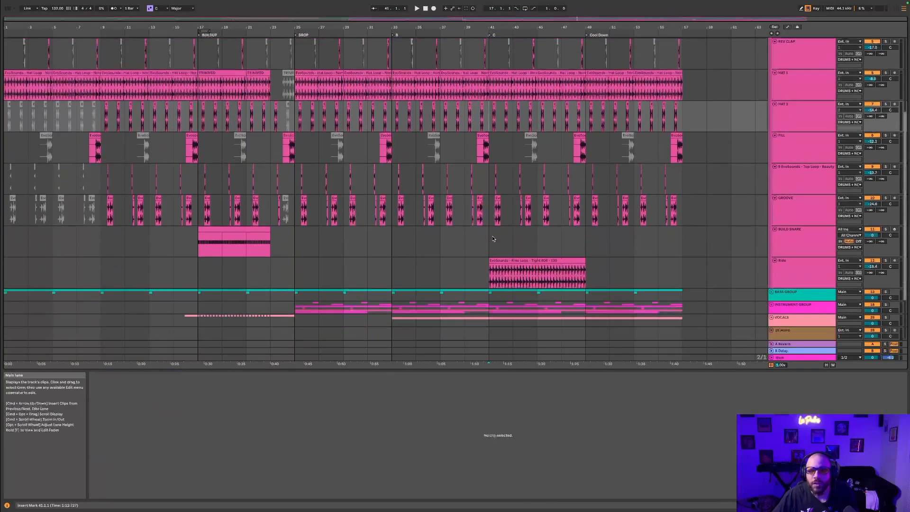
scroll(577, 244, "up", 2)
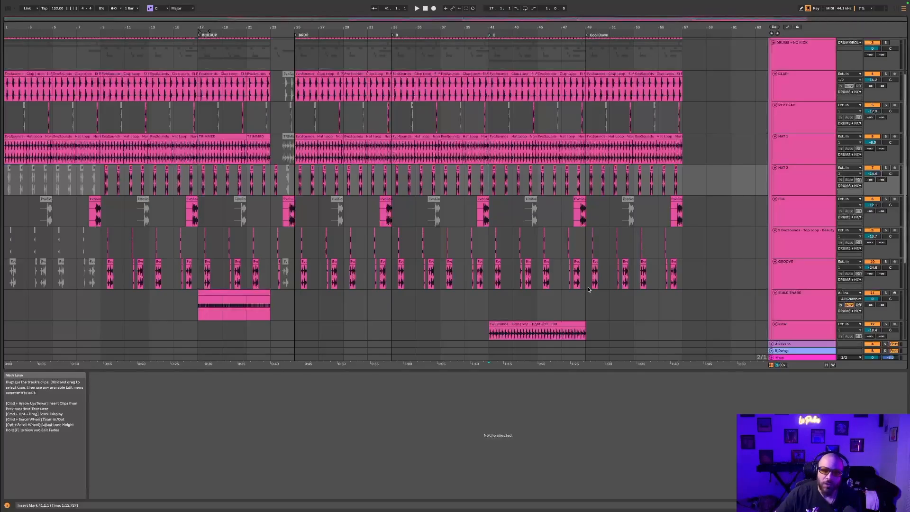
left_click_drag(593, 263, 690, 255)
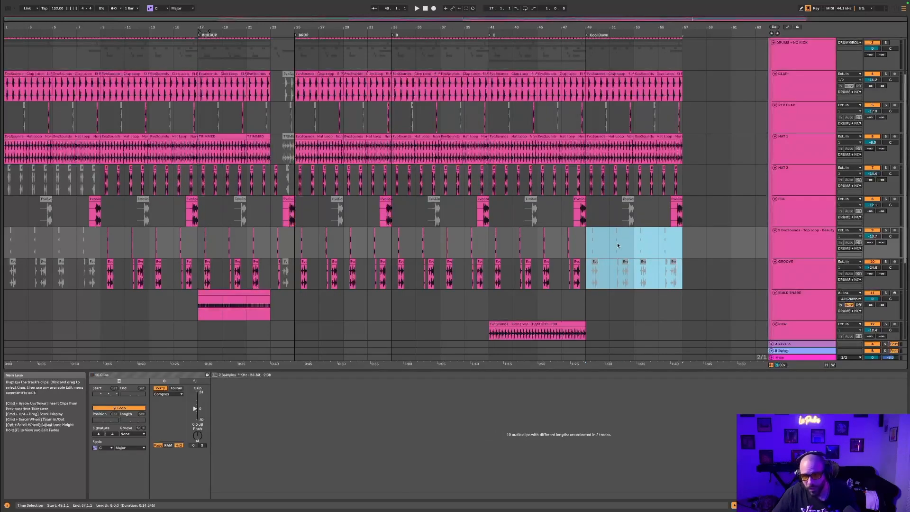
- Play the Cool Down section from 49.1.1 to check the reduced drums
left_click(581, 243)
scroll(597, 187, "up", 2)
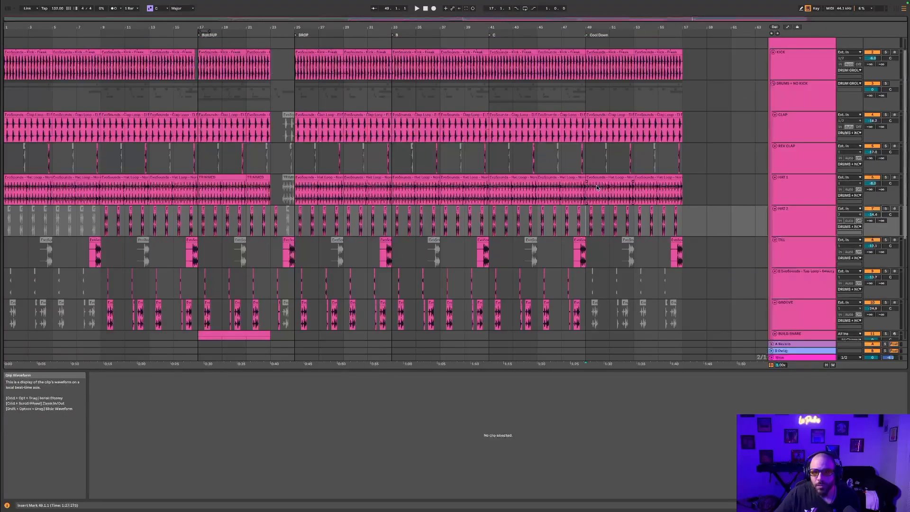
scroll(585, 142, "down", 5)
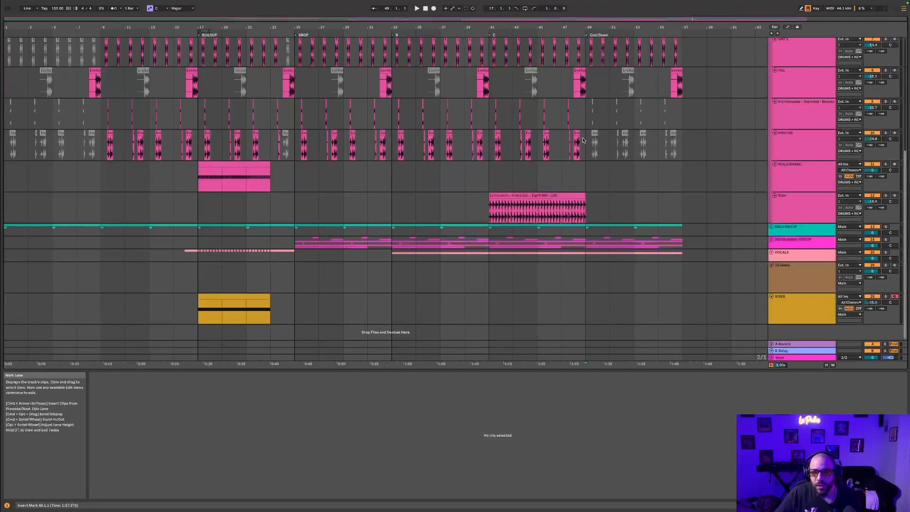
left_click(579, 172)
key("space")
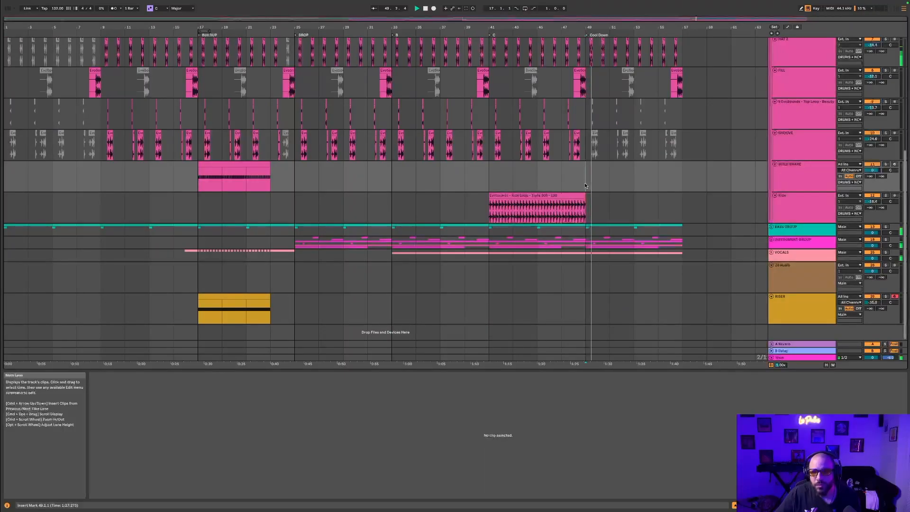
- Unfold the instrument and vocal groups and delete the vocal chop clip from 49.1.1 to 57.1.1
left_click(771, 242)
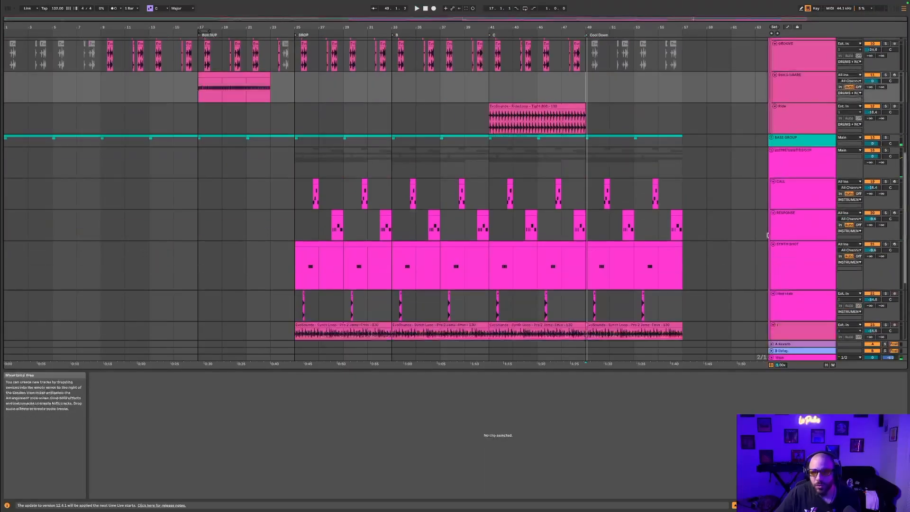
scroll(786, 261, "down", 6)
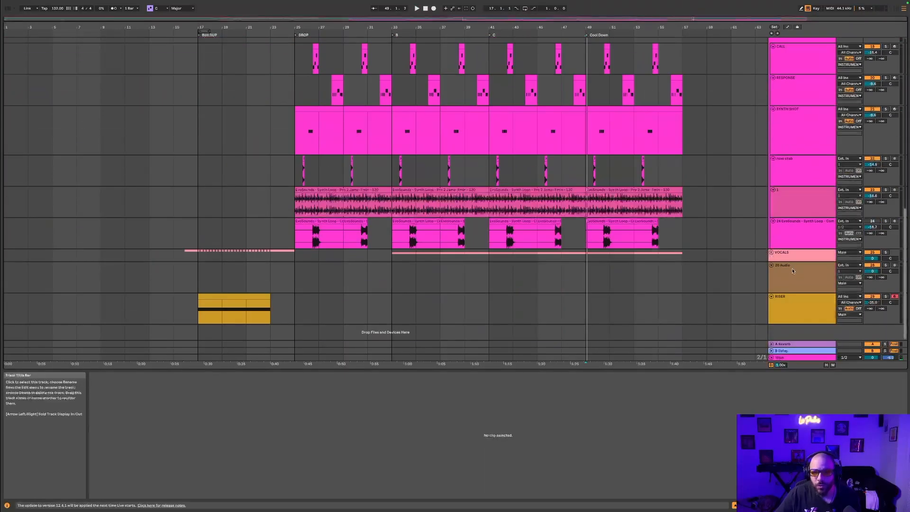
left_click(771, 252)
scroll(777, 258, "down", 3)
left_click(609, 242)
left_click(602, 251)
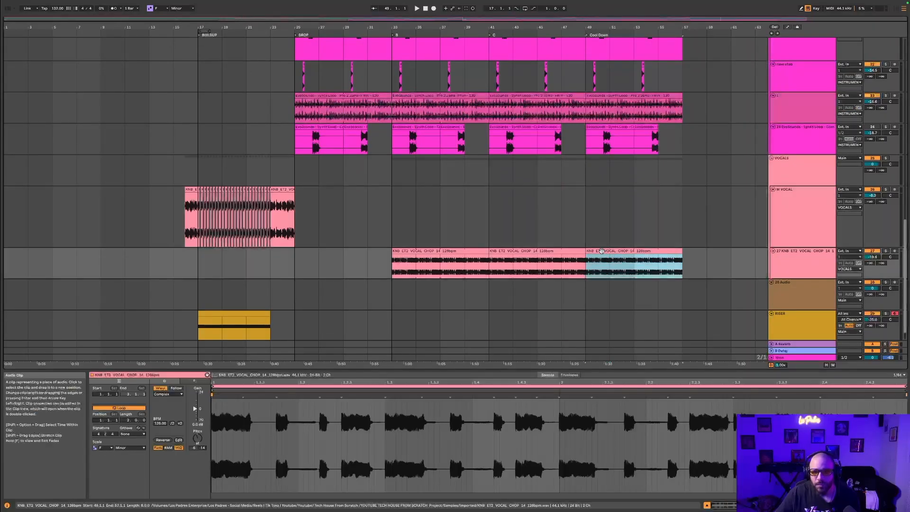
key("Delete")
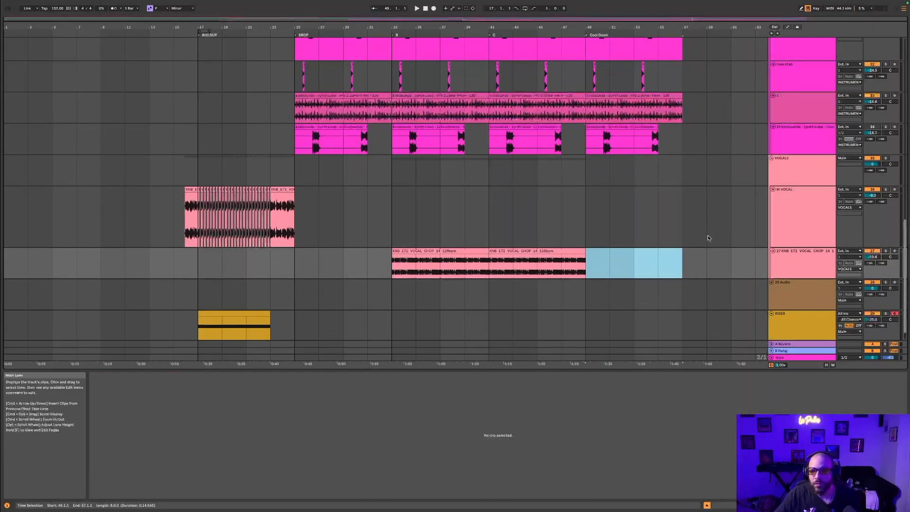
- Play the transition into the Cool Down and deactivate the full-length synth loop clip on track 1 from 49.1.1 to 57.1.1
scroll(706, 185, "up", 3)
scroll(710, 206, "up", 2)
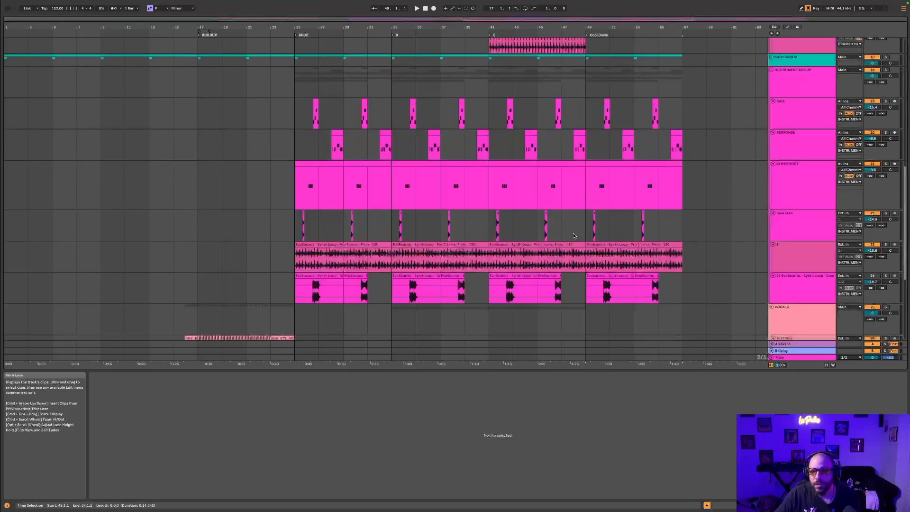
key("space")
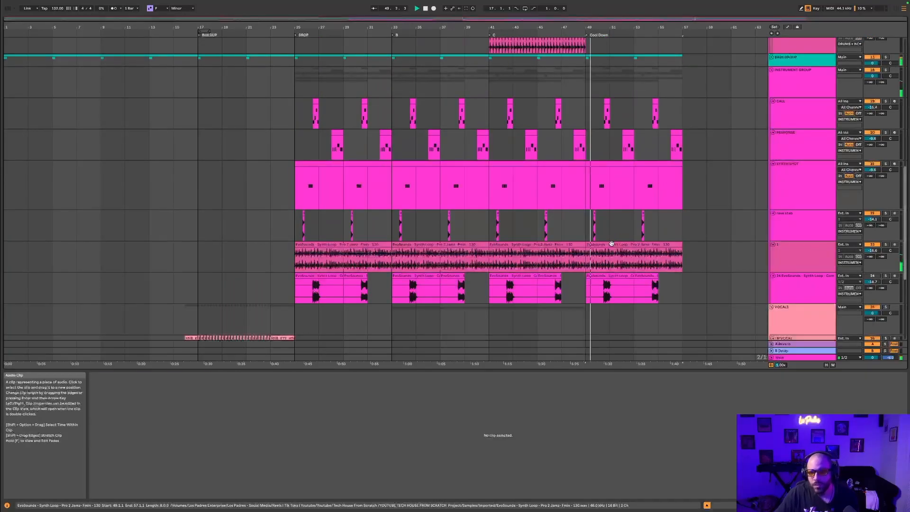
left_click(611, 243)
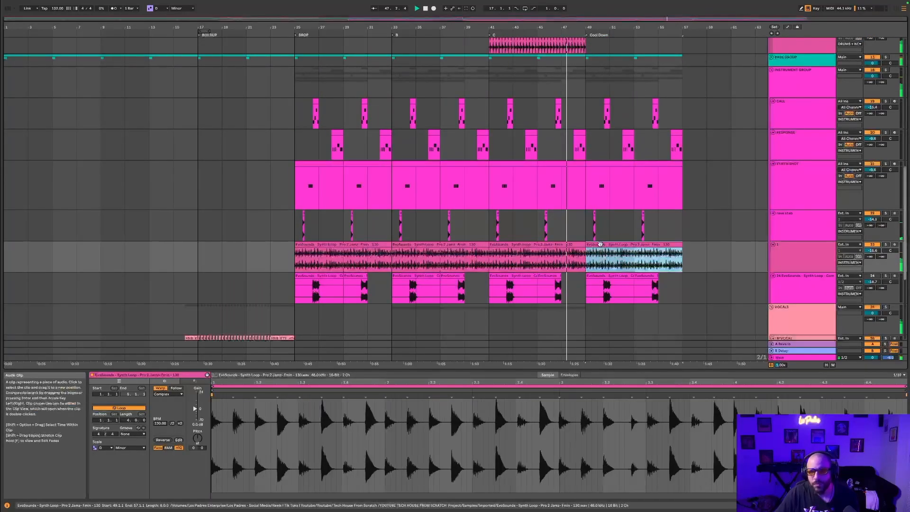
key("0")
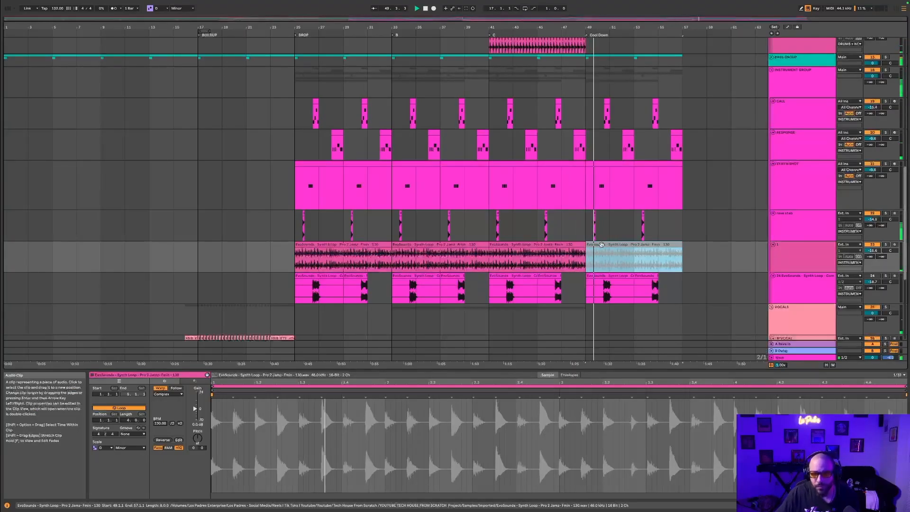
left_click(565, 230)
- Unfold the bass group and display the device chain of the BASS 1 track
scroll(812, 225, "up", 3)
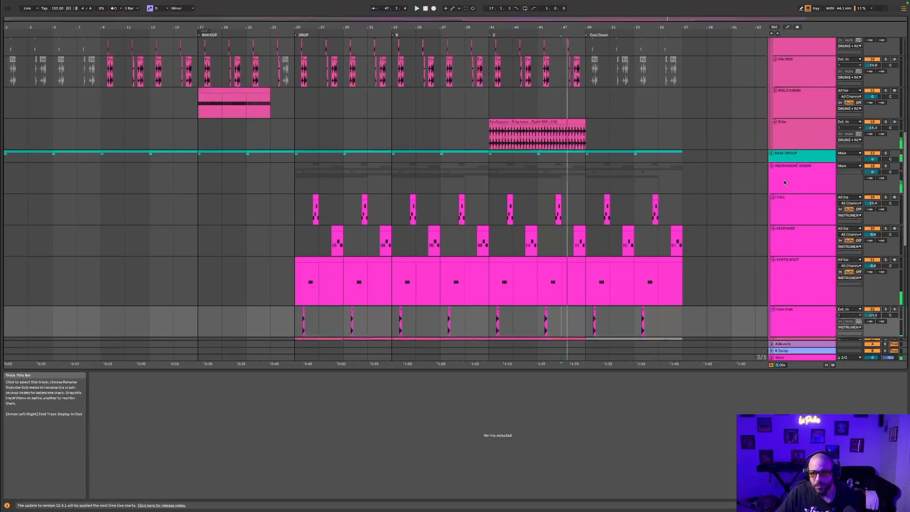
scroll(784, 183, "up", 3)
left_click(771, 243)
scroll(777, 245, "down", 1)
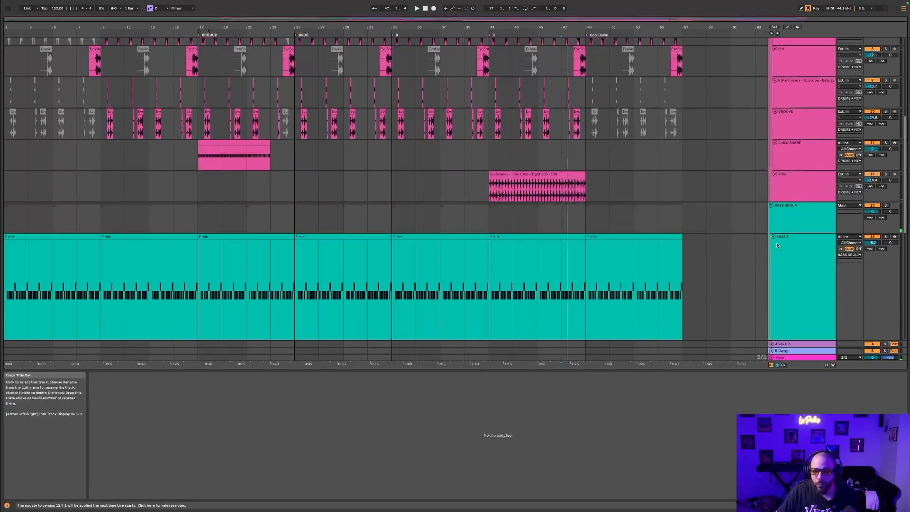
left_click(777, 245)
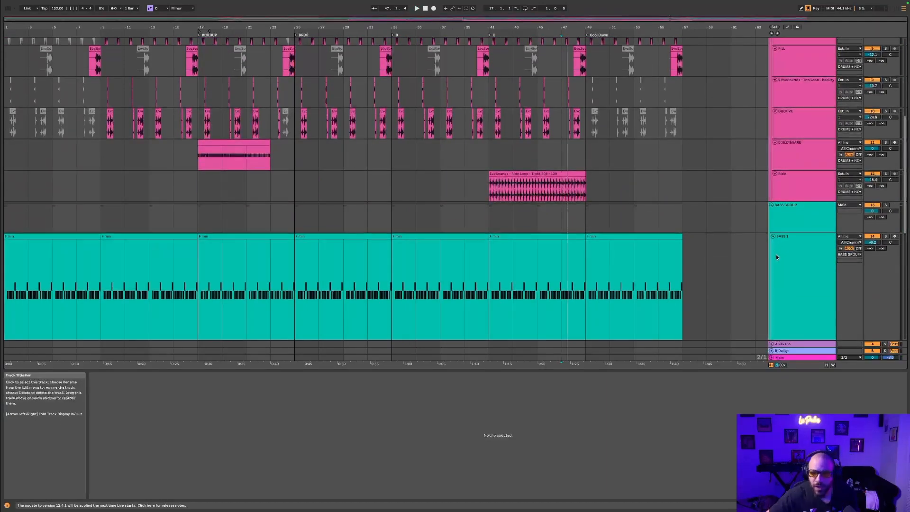
scroll(596, 237, "down", 3)
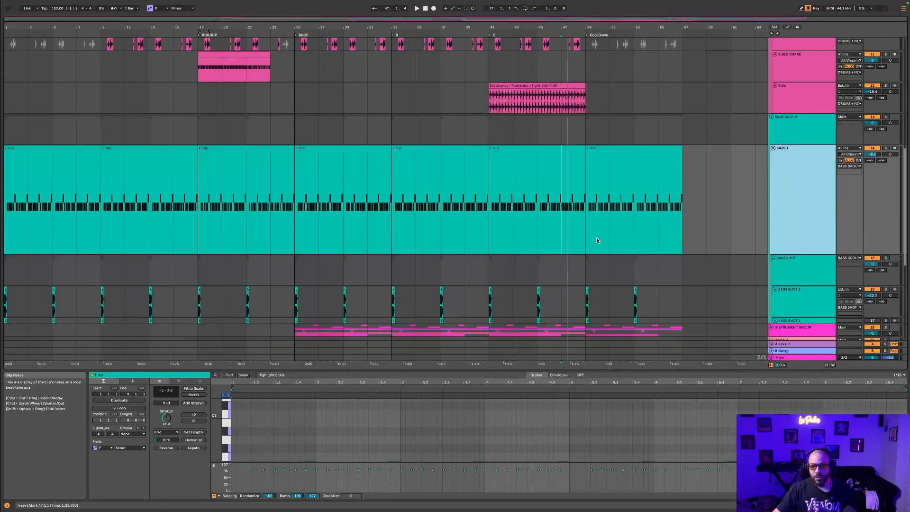
scroll(590, 218, "up", 2)
left_click(584, 269)
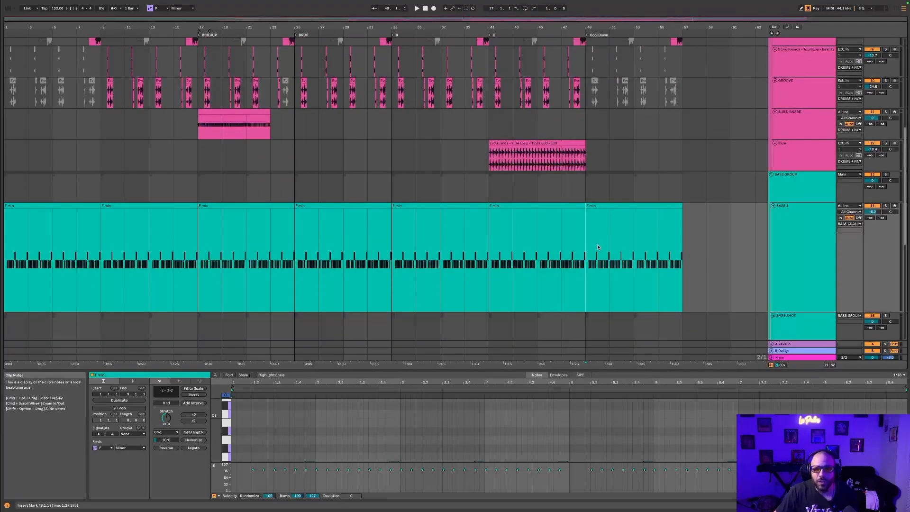
key("shift+Tab")
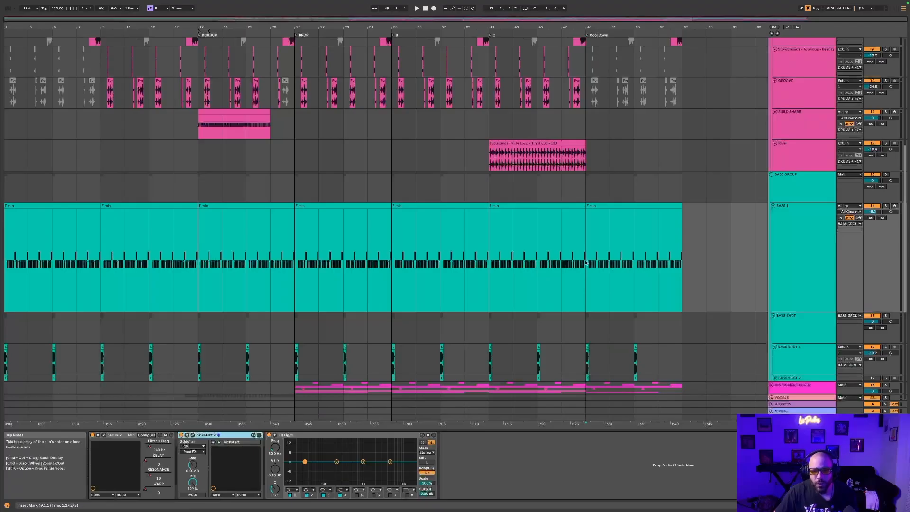
- Open Serum 2 on BASS 1, show the automation for its Filter 1 Freq, and move the plug-in window clear of the arrangement
left_click_drag(586, 262, 691, 260)
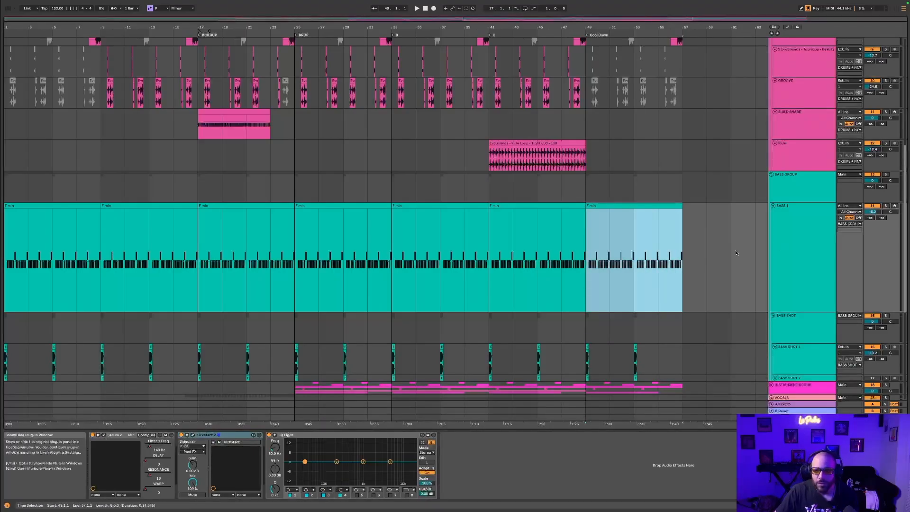
left_click(111, 434)
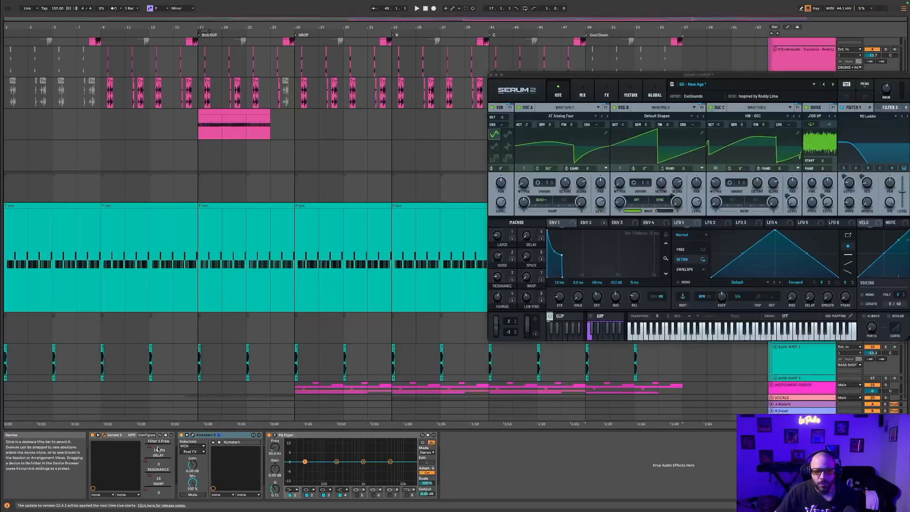
right_click(161, 446)
left_click(180, 452)
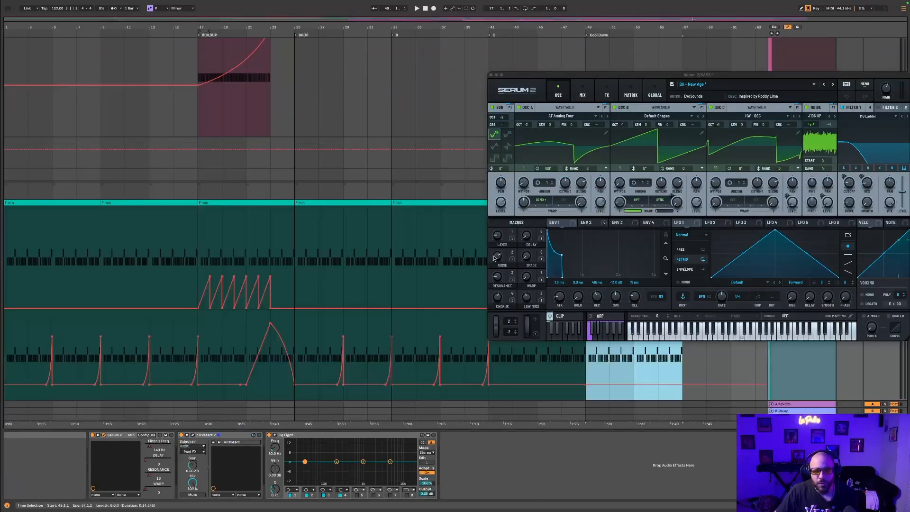
left_click_drag(698, 78, 776, 364)
scroll(602, 265, "down", 2)
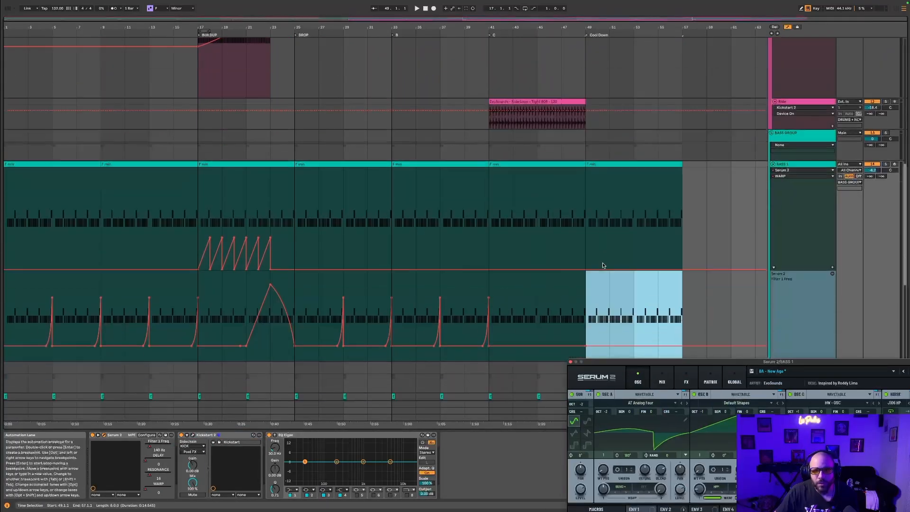
- Play the buildup from 17.1.1 and examine the BASS 1 warp and filter automation
left_click(192, 245)
key("space")
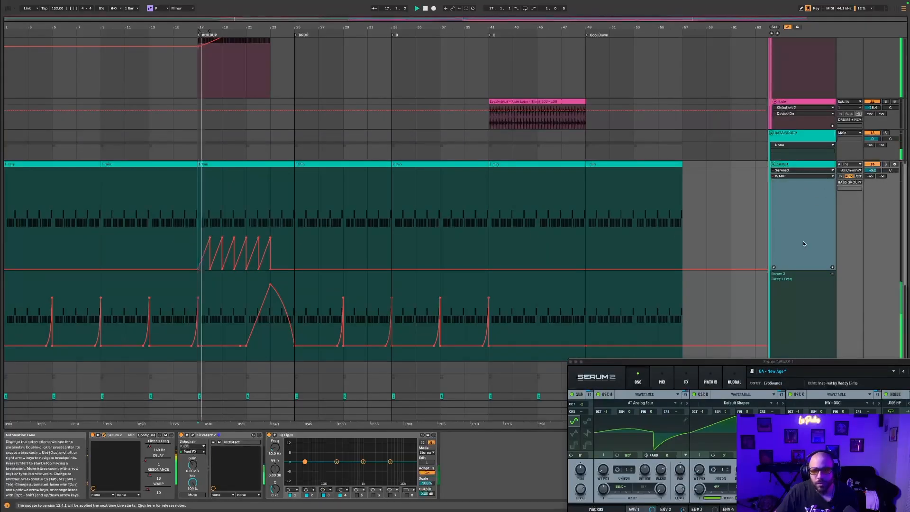
scroll(475, 253, "down", 3)
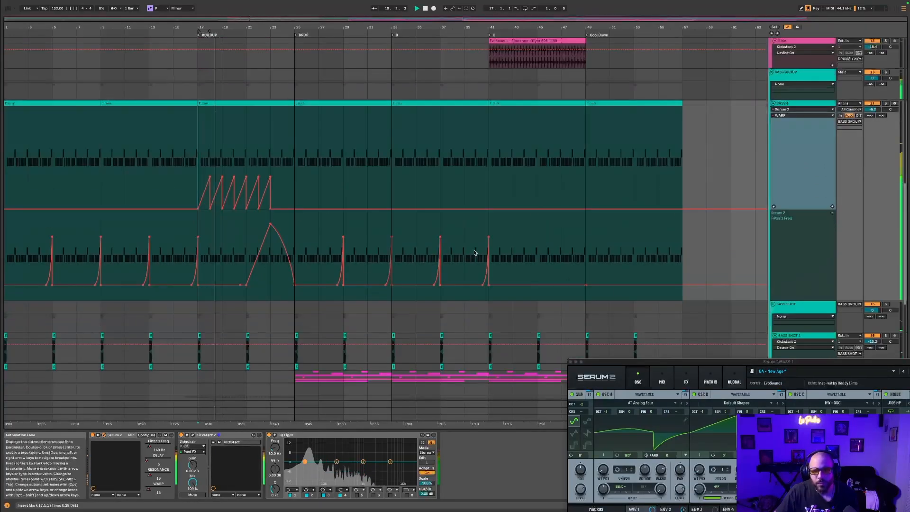
scroll(407, 214, "down", 2)
- Duplicate the BASS 1 Filter 1 Freq automation from 33.1.1 to 41.1.1 across the following two eight-bar sections, up to 57.1.1
left_click_drag(395, 190, 489, 197)
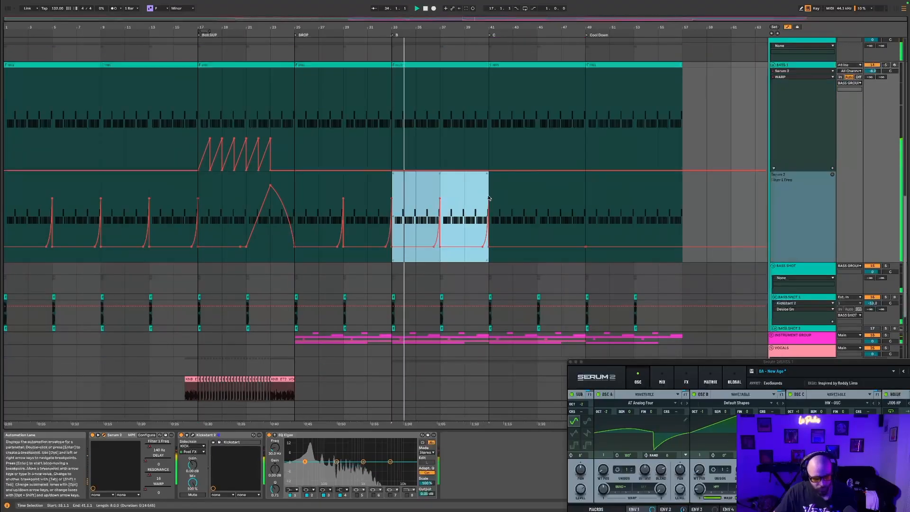
key("ctrl+d")
left_click(490, 199)
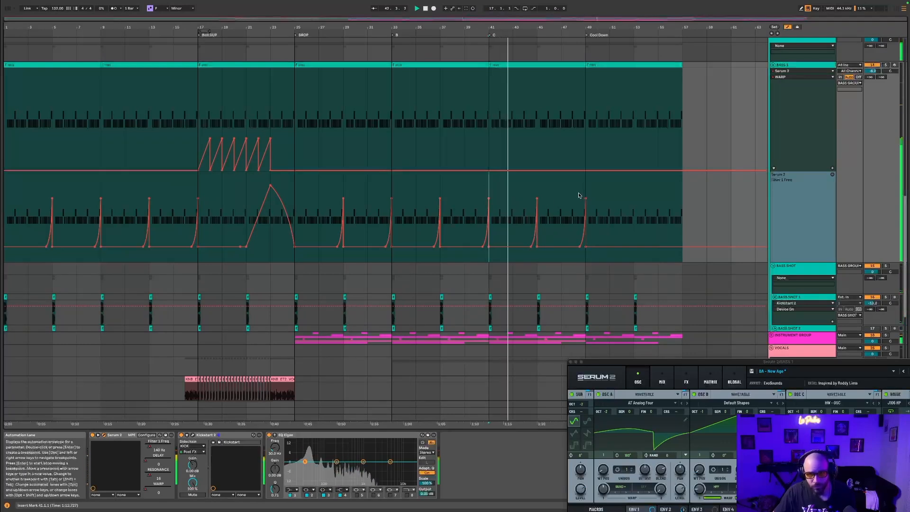
left_click_drag(489, 189, 590, 195)
key("ctrl+d")
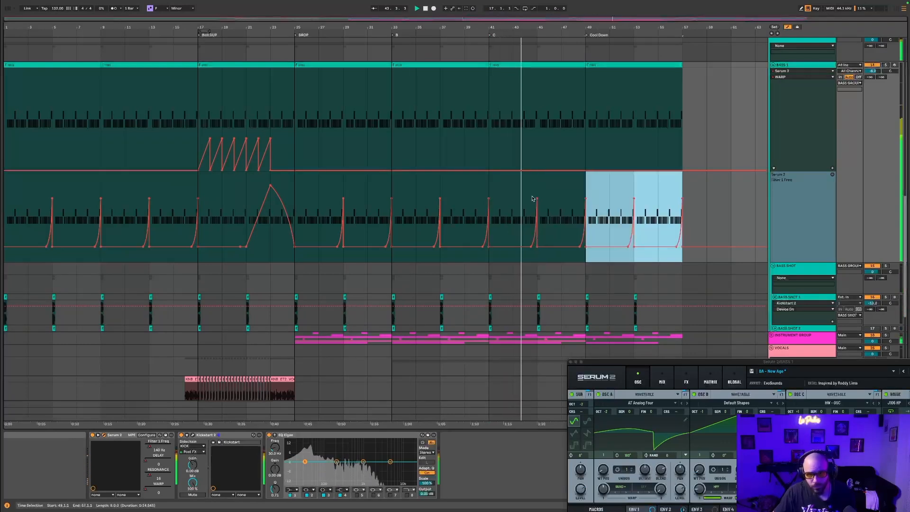
- Play the Cool Down section and lengthen the filter rise into 53.1.1 by moving its 140 Hz starting breakpoint back to 51.1.1
left_click(494, 193)
key("space")
key("space")
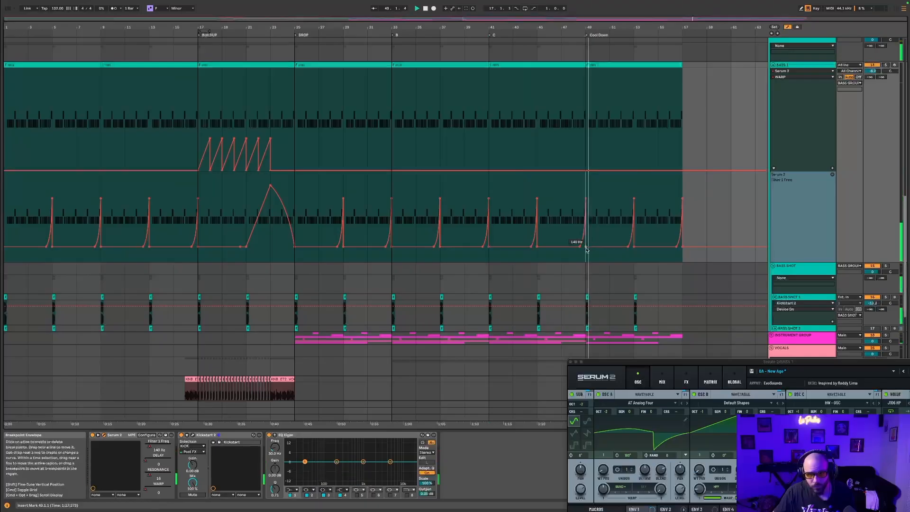
left_click_drag(612, 20, 612, 46)
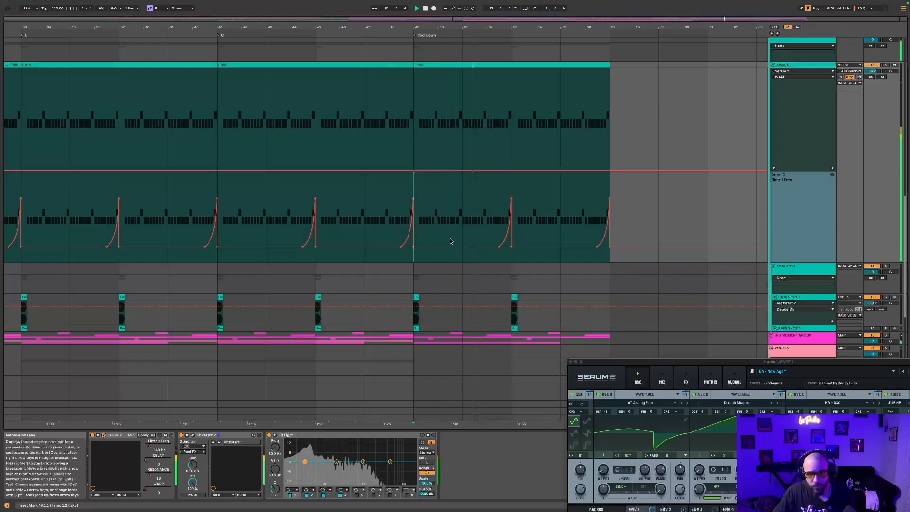
left_click_drag(499, 247, 462, 247)
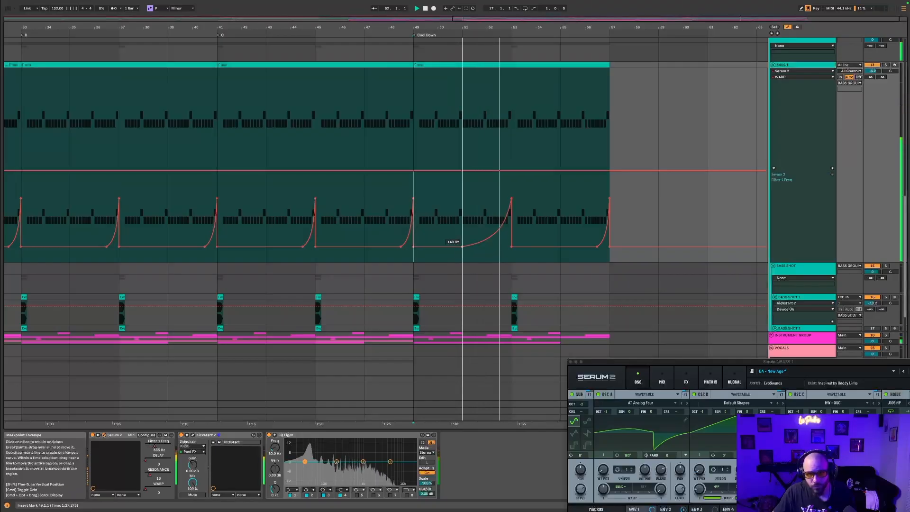
- Stop playback and lower the Filter 1 Freq peak at 53.1.1 to about 3370 Hz
left_click_drag(559, 21, 560, 14)
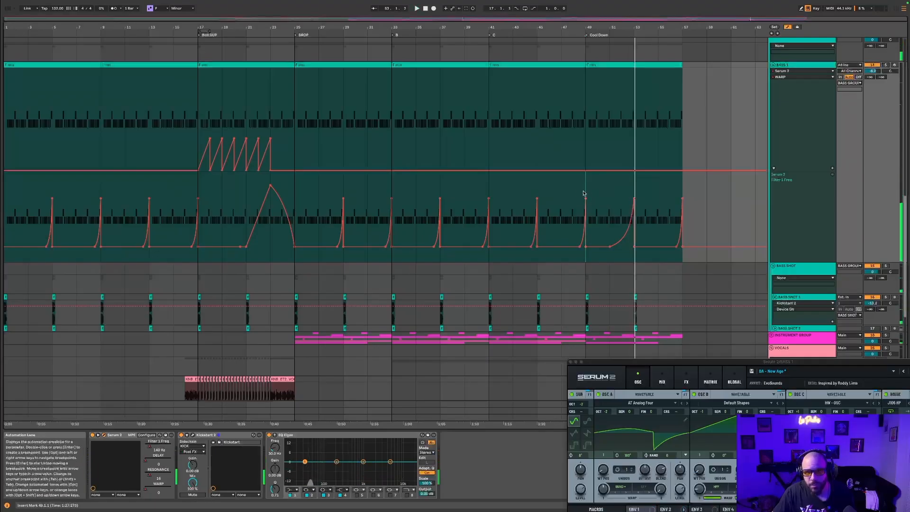
key("space")
left_click(635, 201)
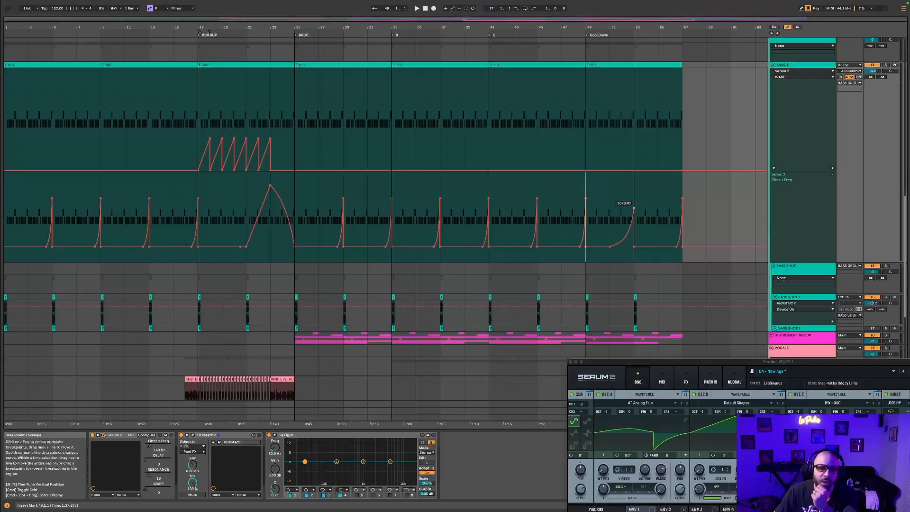
- Play the drop from 25.1.1 and review the BASS 1 filter automation across the drop sections
left_click(295, 193)
key("space")
left_click_drag(350, 31, 321, 236)
key("space")
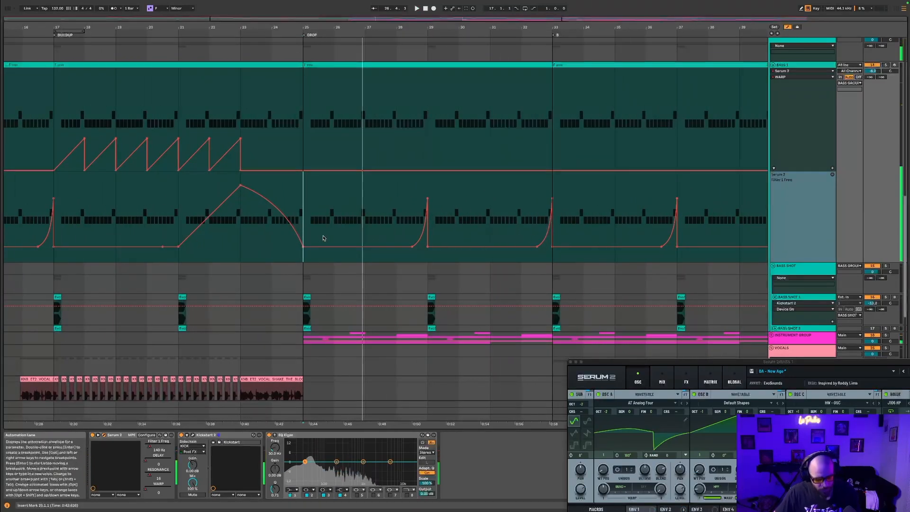
left_click_drag(431, 19, 430, 4)
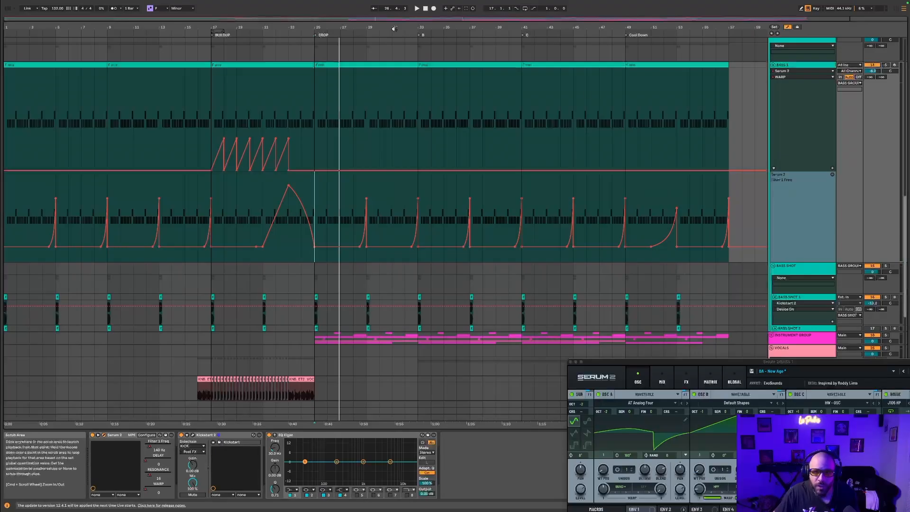
left_click_drag(370, 18, 370, 14)
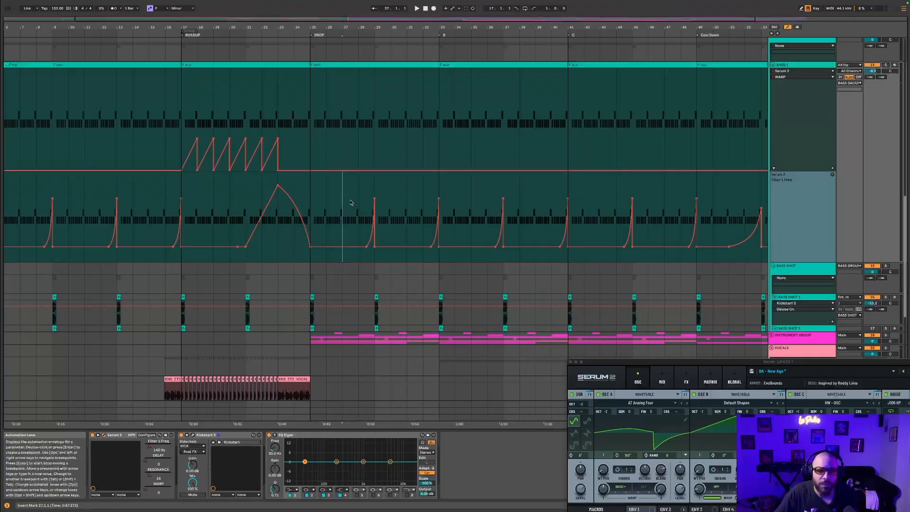
left_click_drag(350, 203, 372, 203)
left_click(312, 200)
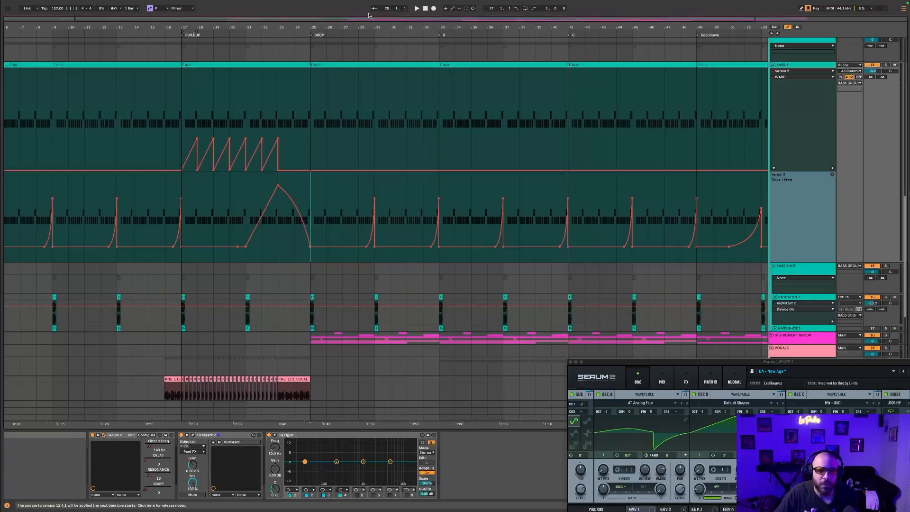
- Play the drop from 25.1.1 and try raising the BASS 1 Filter 1 Freq breakpoints at 27.1.1 and 26.1.1 for an extra rise
left_click_drag(364, 17, 364, 44)
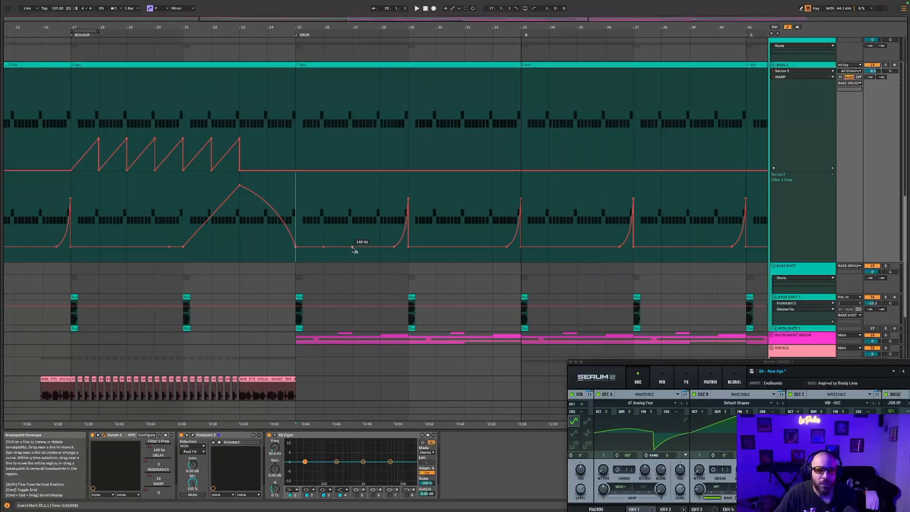
key("space")
left_click_drag(352, 229, 352, 196)
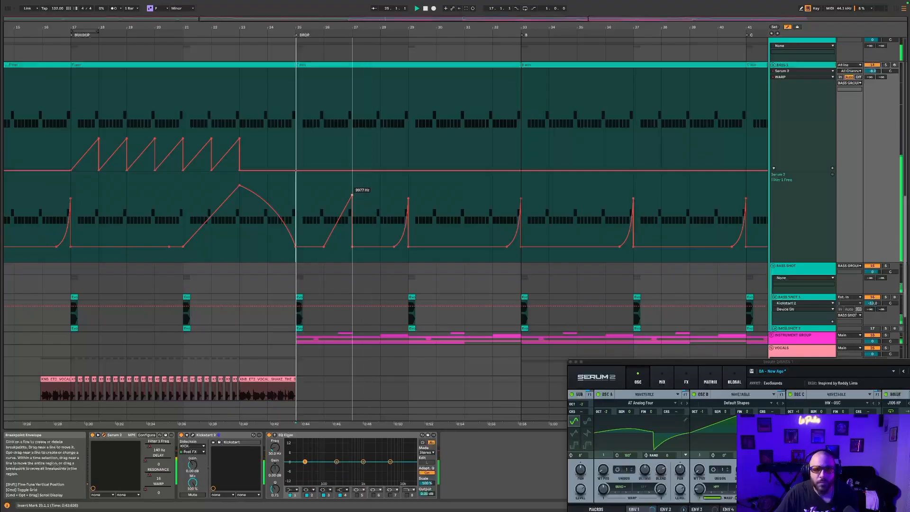
left_click(352, 197)
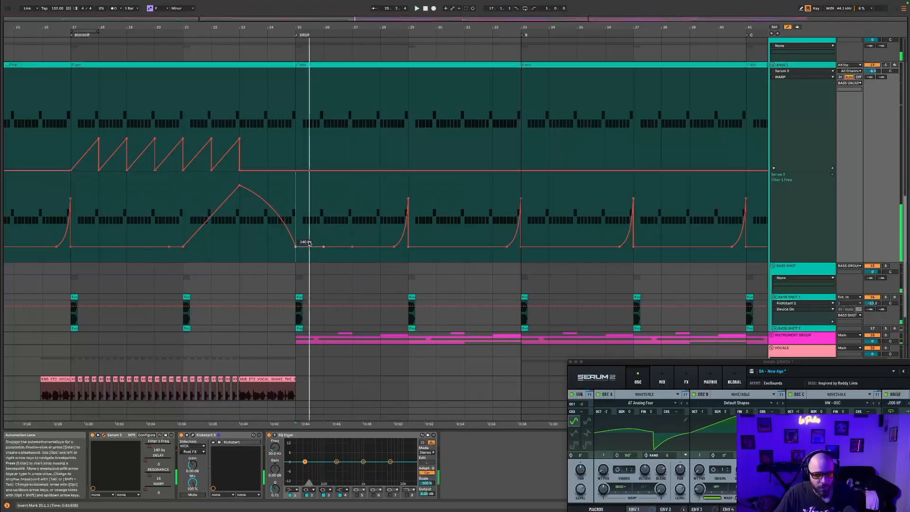
mouse_move(313, 245)
left_mouse_down()
mouse_move(323, 192)
mouse_move(323, 238)
left_mouse_up()
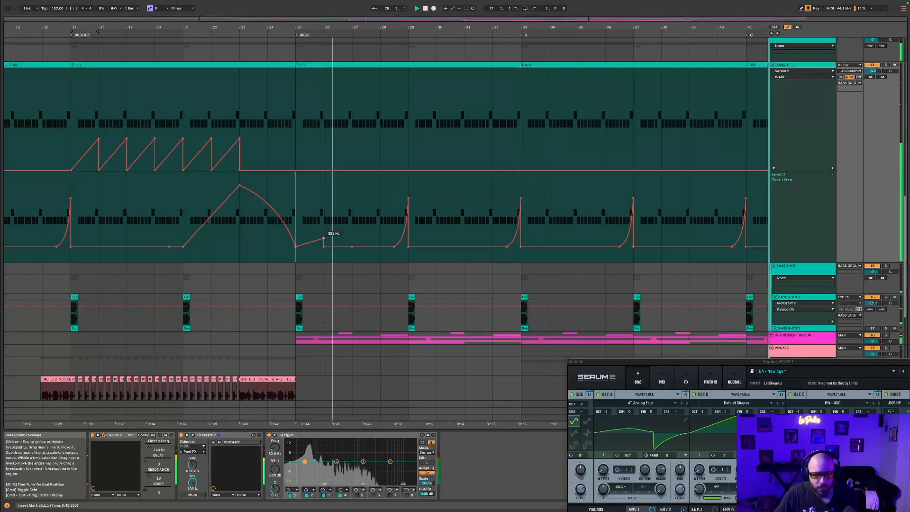
- Add a small BASS 1 Filter 1 Freq rise from 26.1.1 to about 890 Hz at 27.1.1, dropping straight back to 140 Hz
left_click_drag(352, 246, 352, 222)
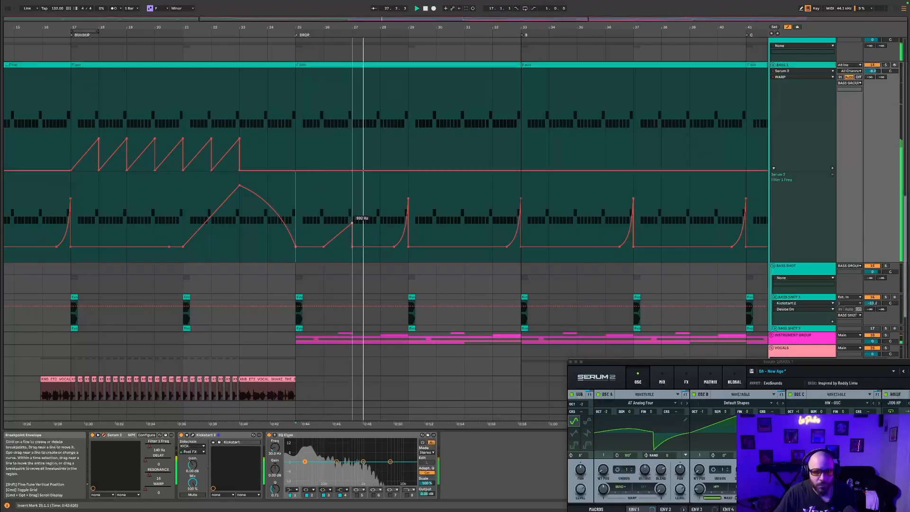
mouse_move(352, 246)
left_mouse_down()
mouse_move(380, 246)
mouse_move(353, 247)
left_mouse_up()
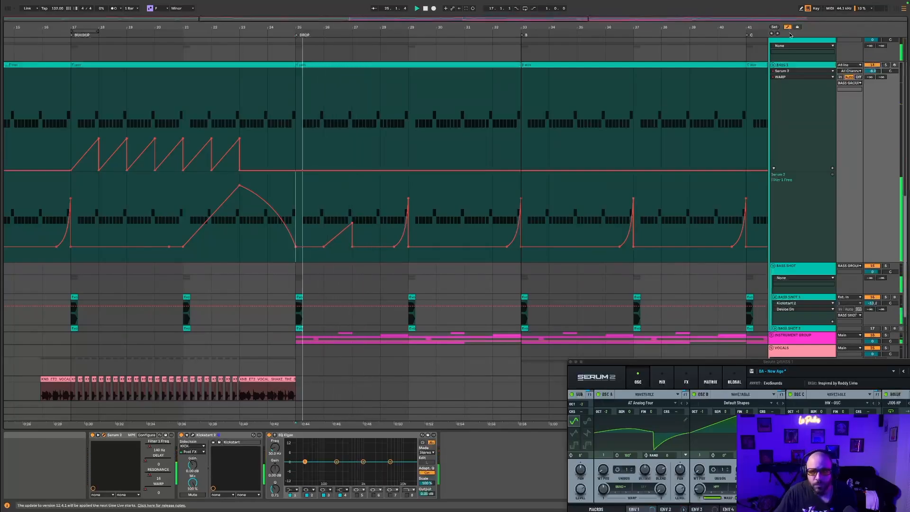
- Clear the Filter 1 Freq automation across the first beat of bar 27 on BASS 1, leaving a sloped fall from the peak
key("a")
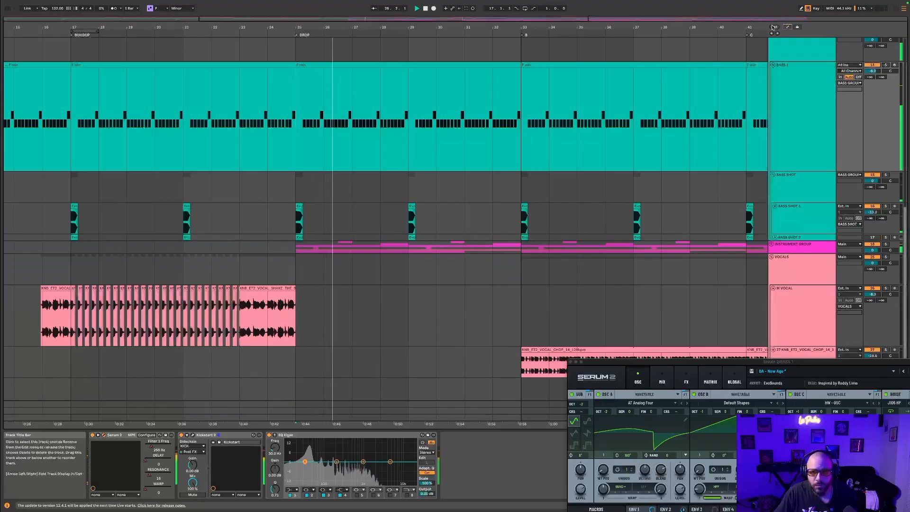
key("a")
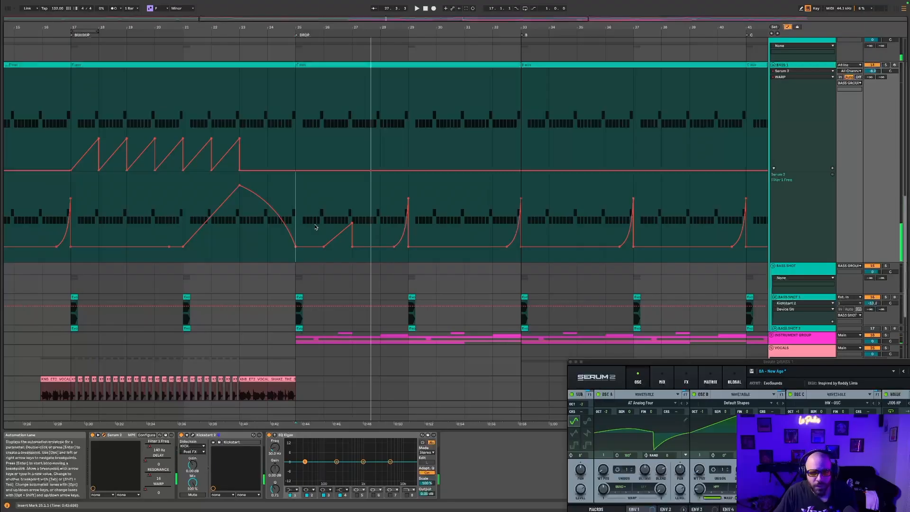
left_click(351, 209)
left_click_drag(352, 206, 358, 204)
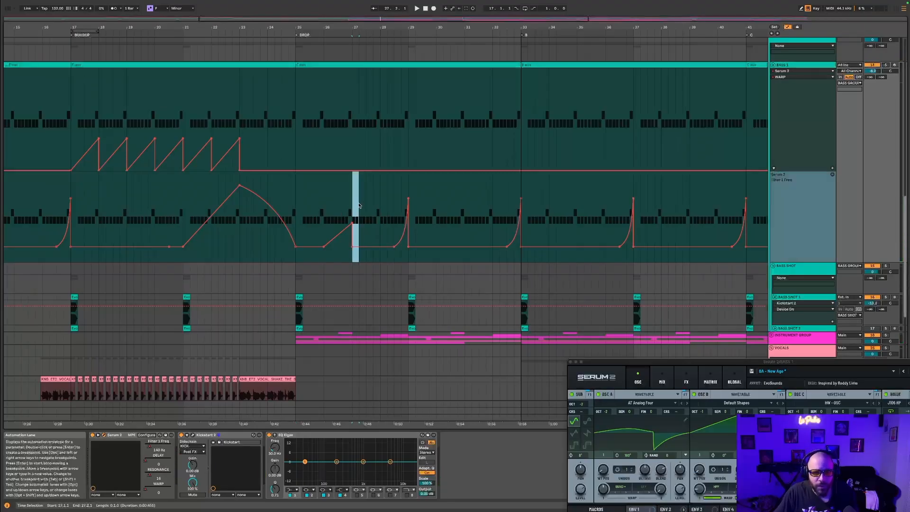
left_click_drag(349, 27, 349, 68)
left_click(360, 207)
left_click_drag(361, 209, 370, 204)
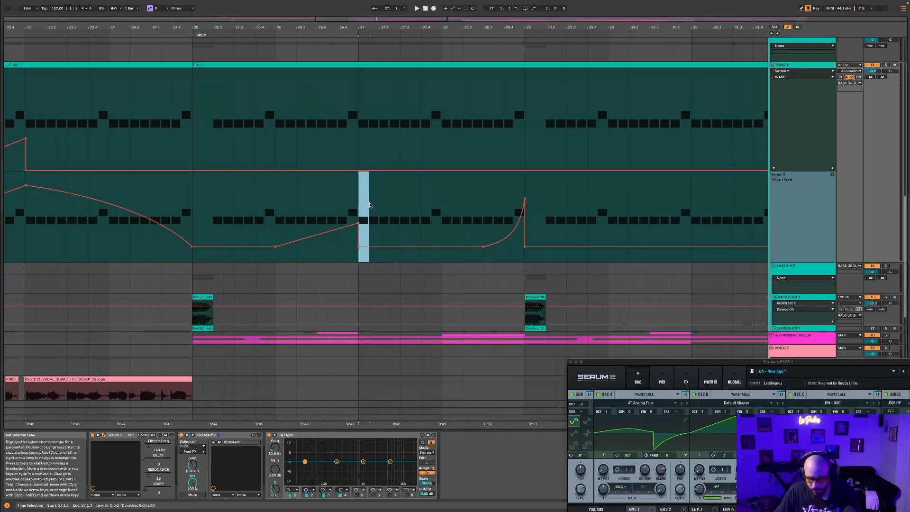
left_click_drag(361, 204, 379, 204)
key("Delete")
- Hide the separate Filter 1 Freq automation lane under the BASS 1 track
left_click_drag(359, 114, 369, 51)
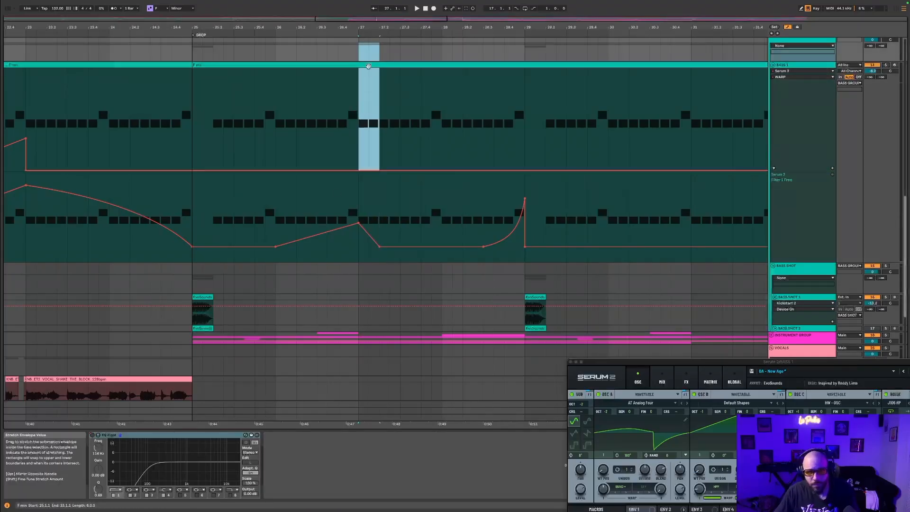
left_click(369, 66)
left_click(833, 174)
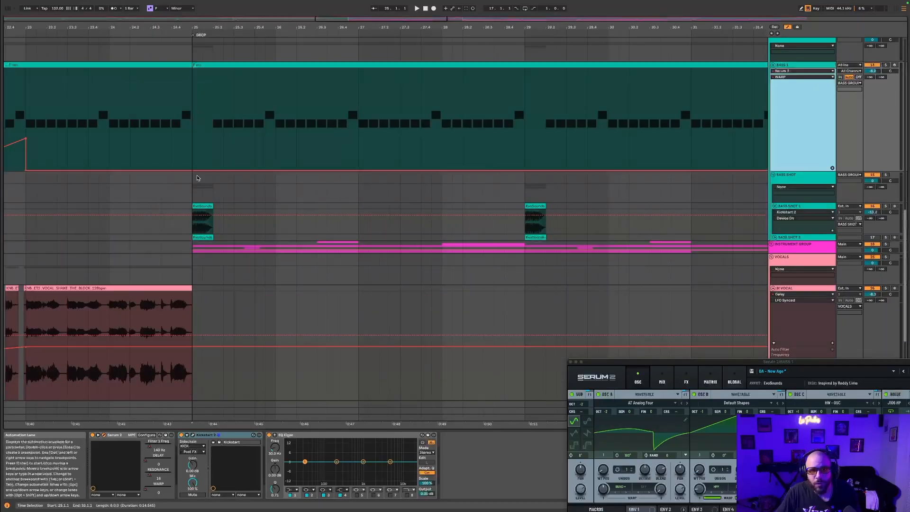
- Delete the first beat of bar 27 from the BASS 1 MIDI clip
left_click_drag(360, 72, 377, 59)
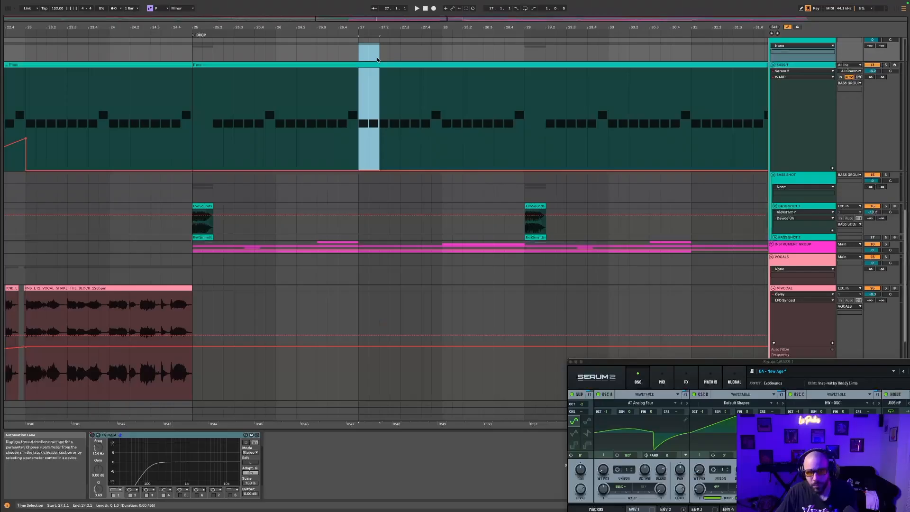
left_click(784, 65)
left_click(773, 65)
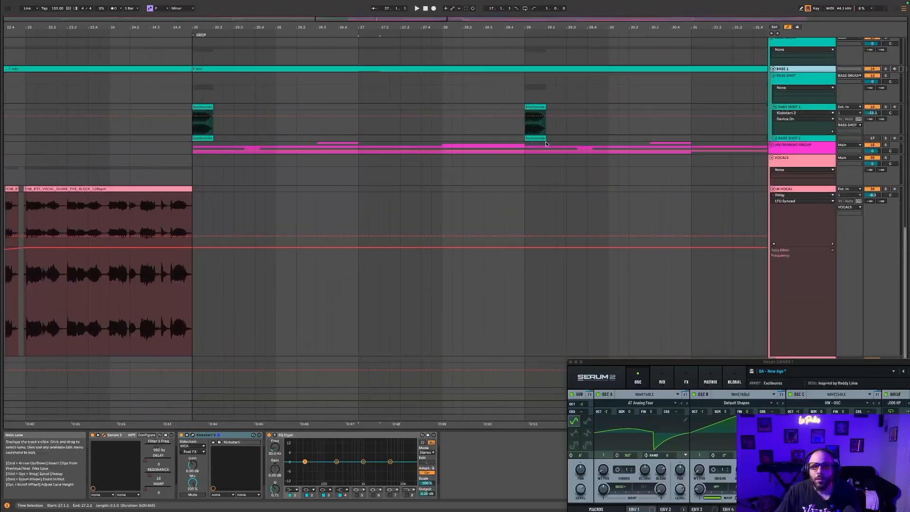
scroll(362, 122, "up", 3)
left_click(773, 128)
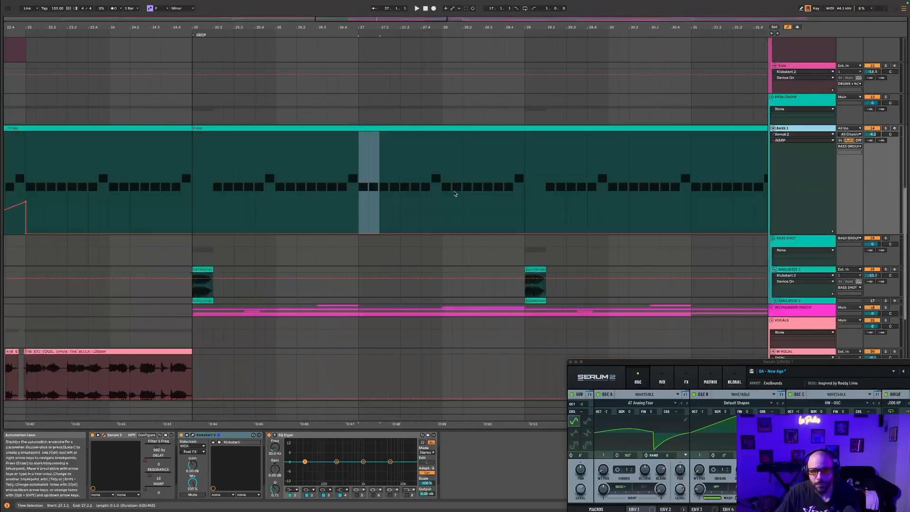
left_click(390, 185)
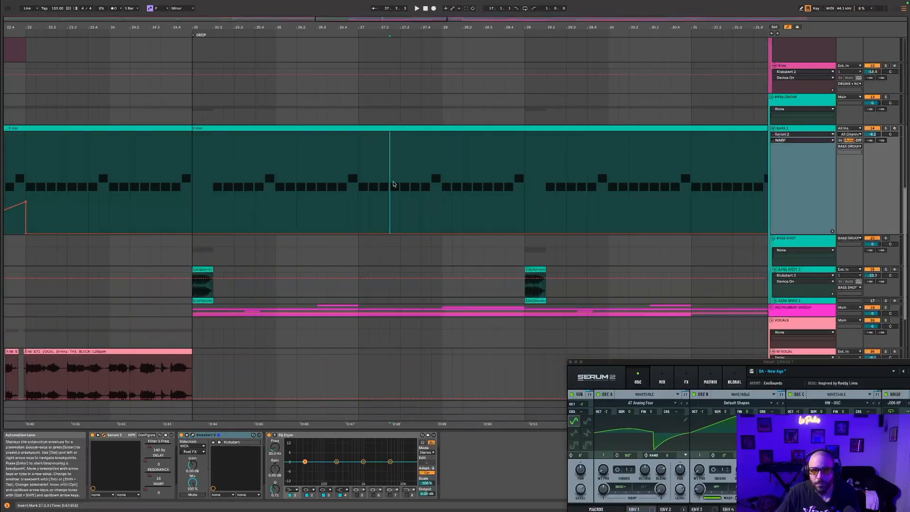
left_click_drag(358, 184, 376, 180)
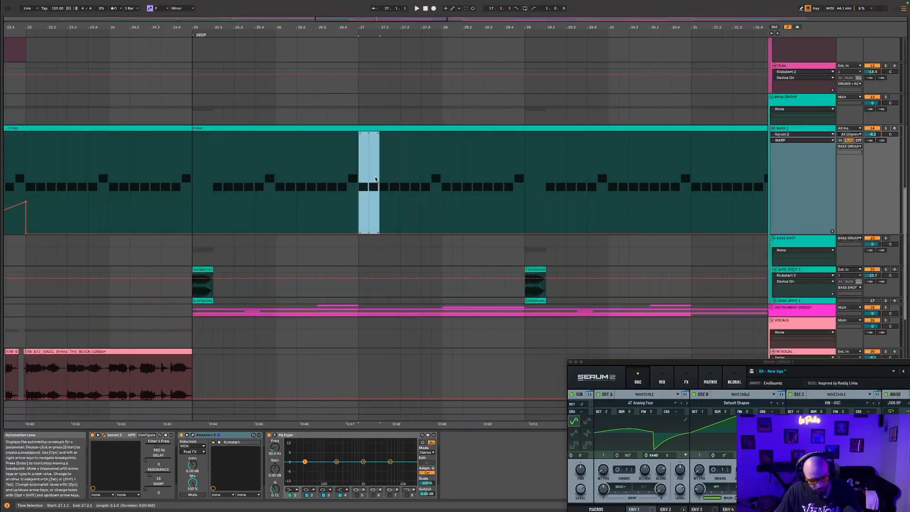
key("Delete")
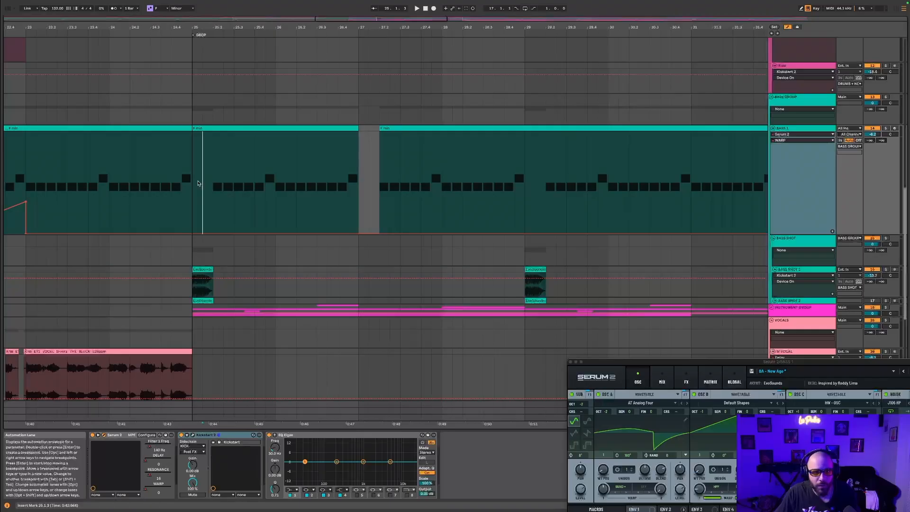
- Play from the drop and copy the bar 25 bass shot clip to the start of bar 27 on BASS SHOT 1
left_click(194, 185)
key("space")
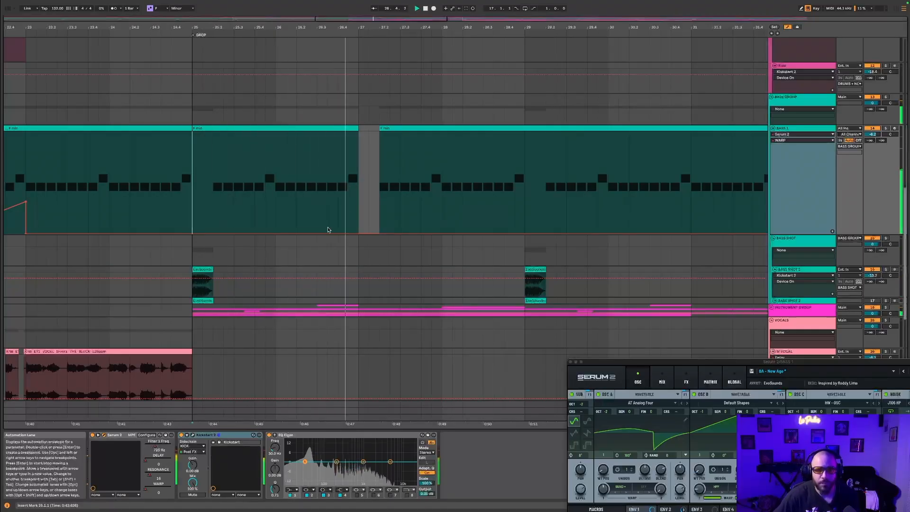
left_click(202, 269)
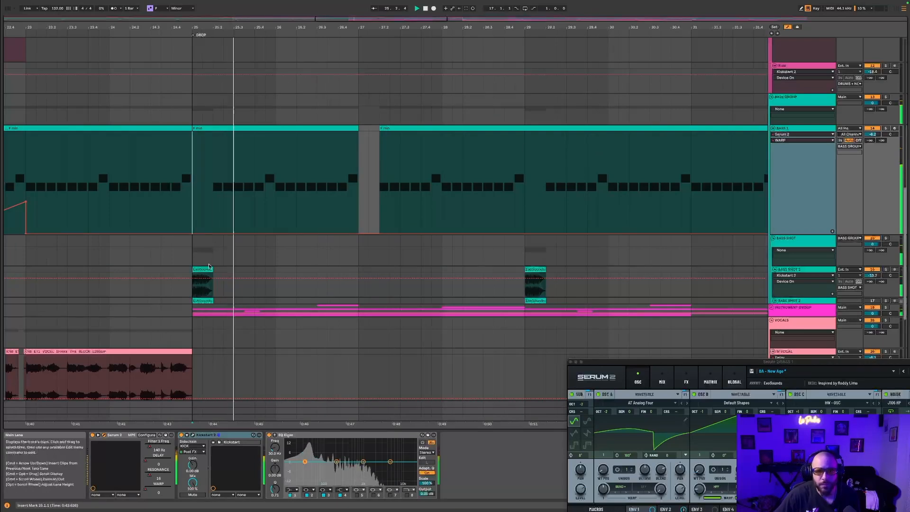
mouse_move(203, 269)
left_mouse_down()
mouse_move(355, 268)
mouse_move(211, 265)
left_mouse_up()
left_click(359, 267)
key("super+d")
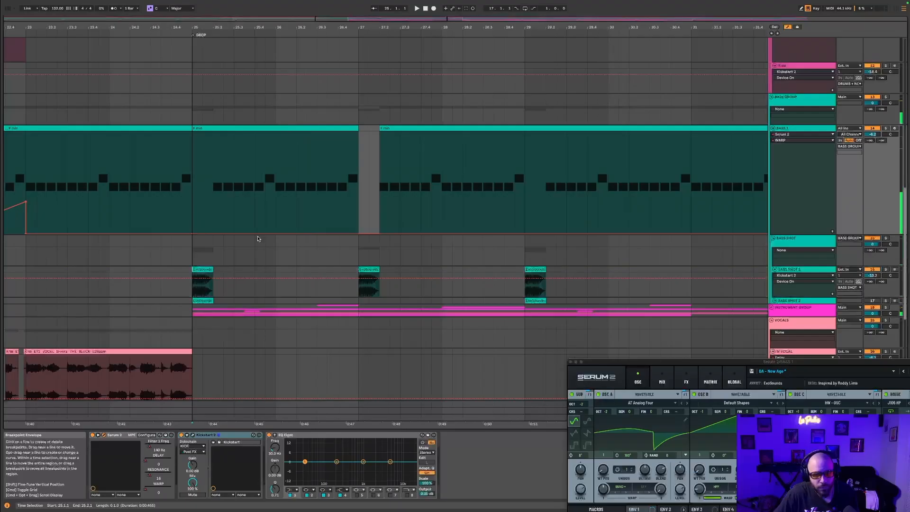
- Draw a WARP automation ramp on BASS 1 rising from the drop at bar 25 to about 27 near the end of bar 26
left_click_drag(264, 233, 285, 206)
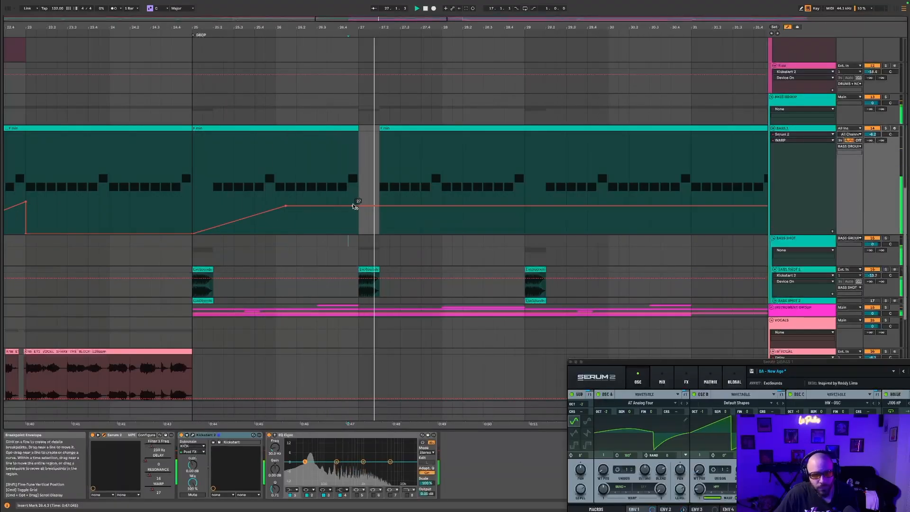
left_click_drag(285, 208, 349, 206)
key("space")
left_click(192, 216)
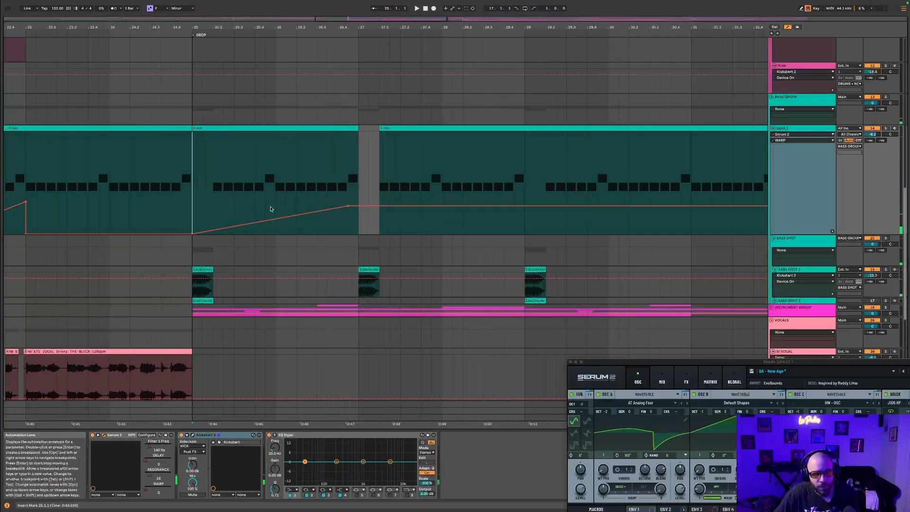
- Raise the WARP ramp's peak and drop the envelope to 0 at bar 27, auditioning from the drop
left_click_drag(351, 203, 361, 232)
key("space")
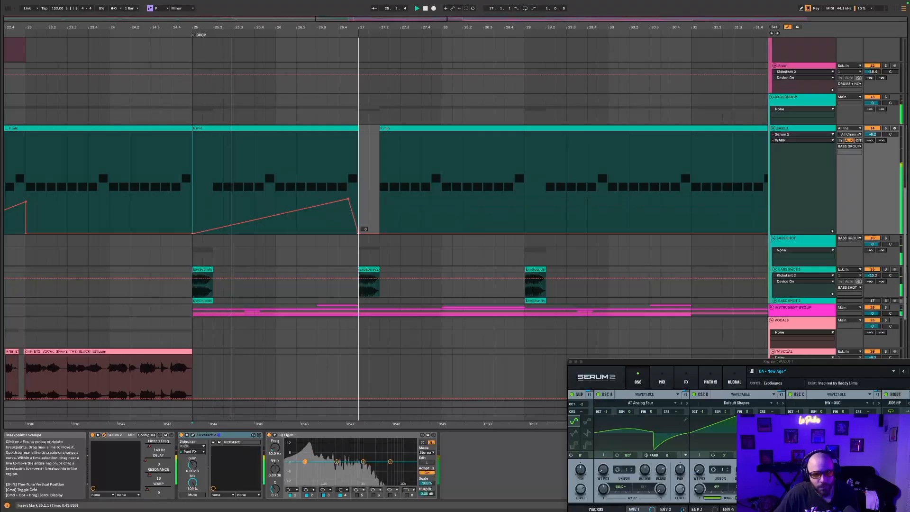
left_click_drag(346, 201, 349, 190)
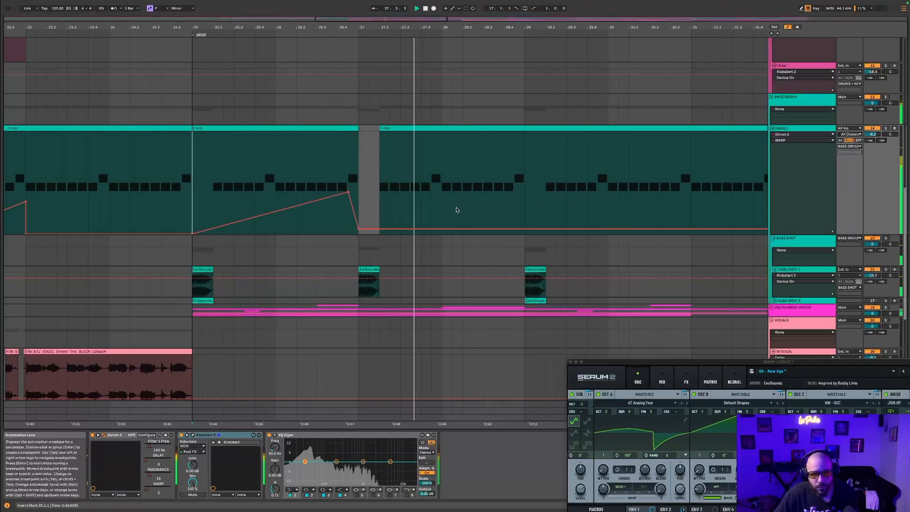
left_click_drag(388, 234, 388, 238)
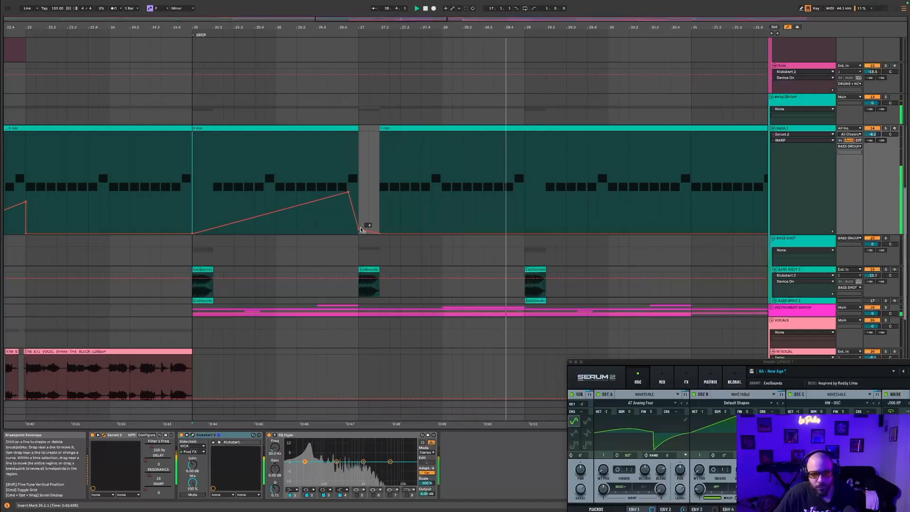
key("space")
key("space")
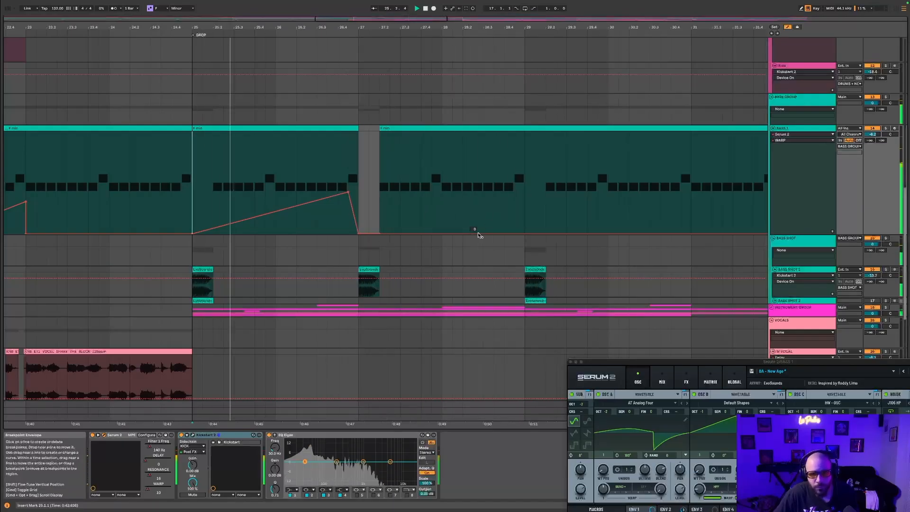
- Draw a curved WARP rise through the second half of bar 28 that drops to 0 at bar 29
mouse_move(515, 232)
left_mouse_down()
mouse_move(518, 212)
mouse_move(541, 210)
mouse_move(525, 233)
left_mouse_up()
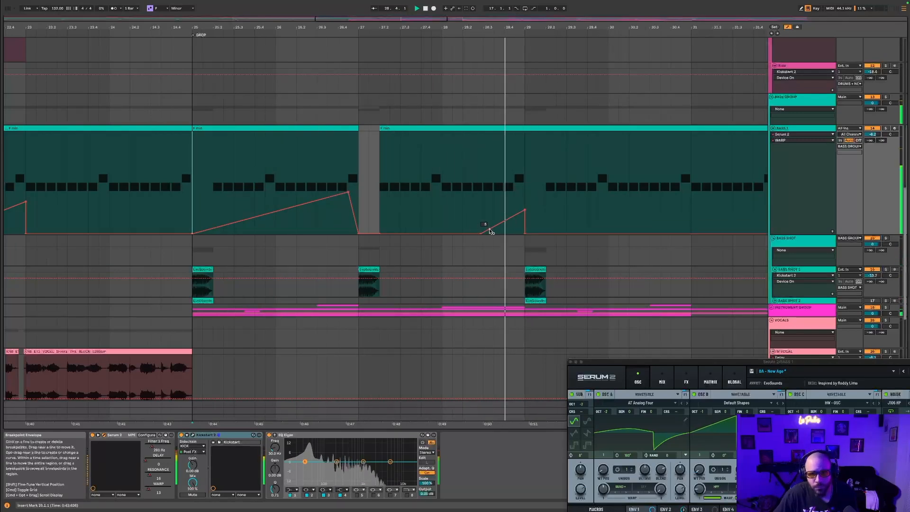
left_click_drag(524, 209, 524, 199)
left_click_drag(480, 234, 498, 224)
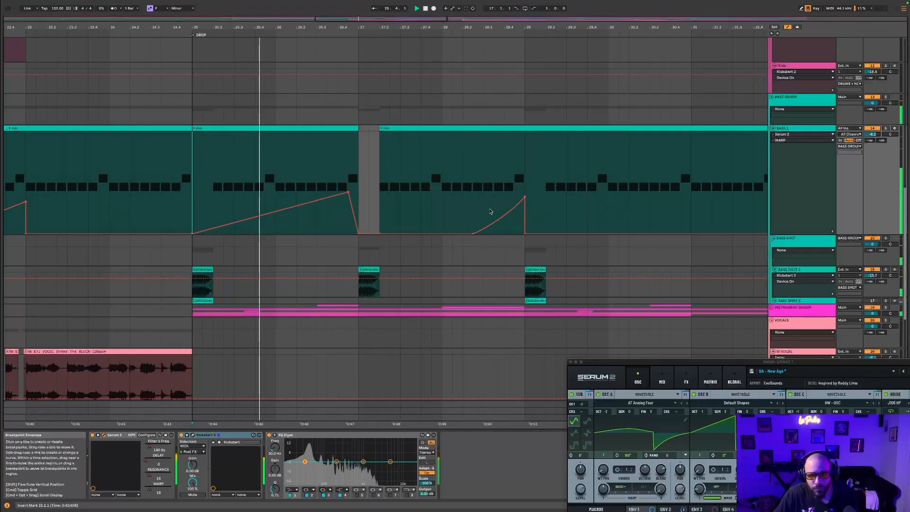
- Copy bar 28's WARP automation to beat 2 of bar 27 and remove the lower breakpoint of the copy's vertical drop
left_click_drag(445, 214, 520, 227)
key("super+c")
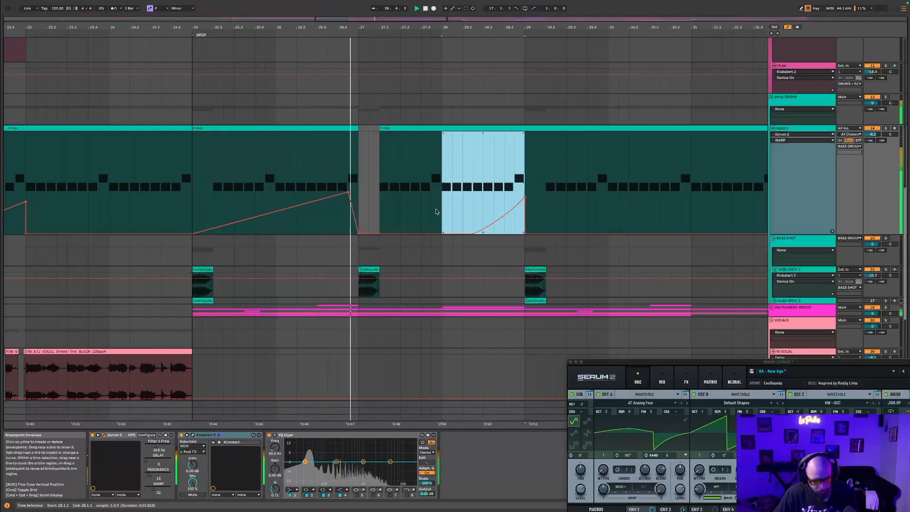
left_click(381, 211)
key("super+v")
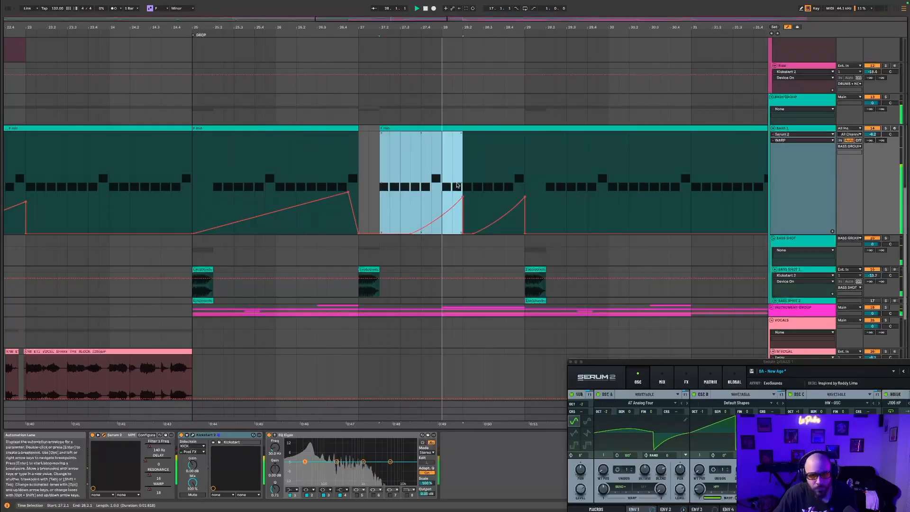
left_click(463, 168)
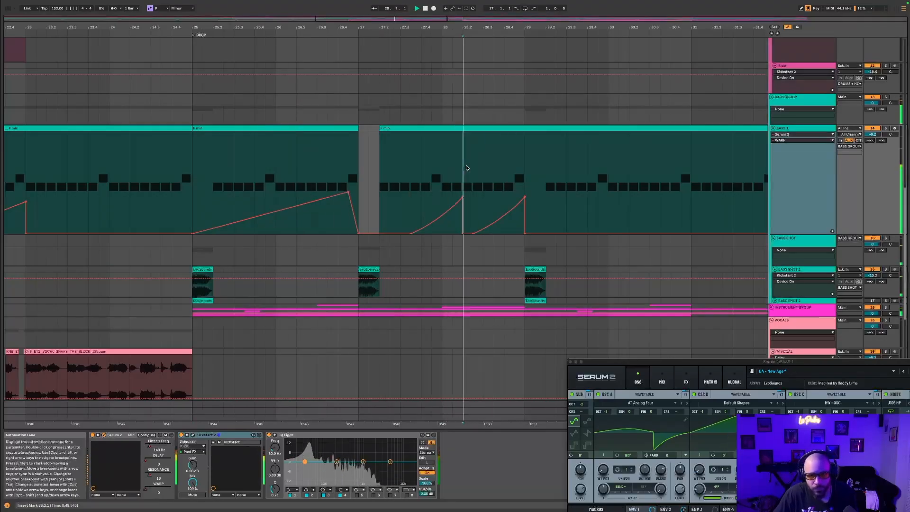
left_click(463, 234)
- Audition the copied WARP rise with a higher peak, and delete the peaks of both curved rises before bar 29
left_click(379, 193)
key("space")
key("space")
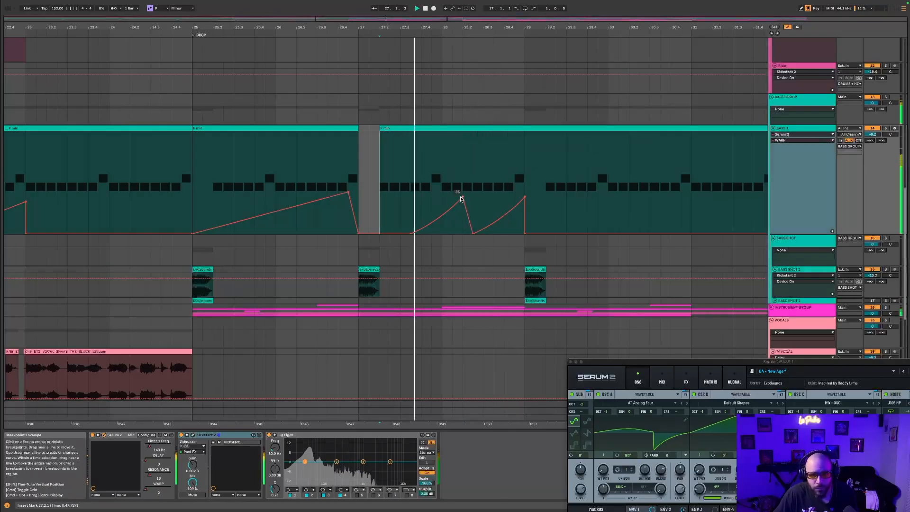
left_click_drag(461, 198, 463, 191)
key("space")
key("space")
left_click(463, 190)
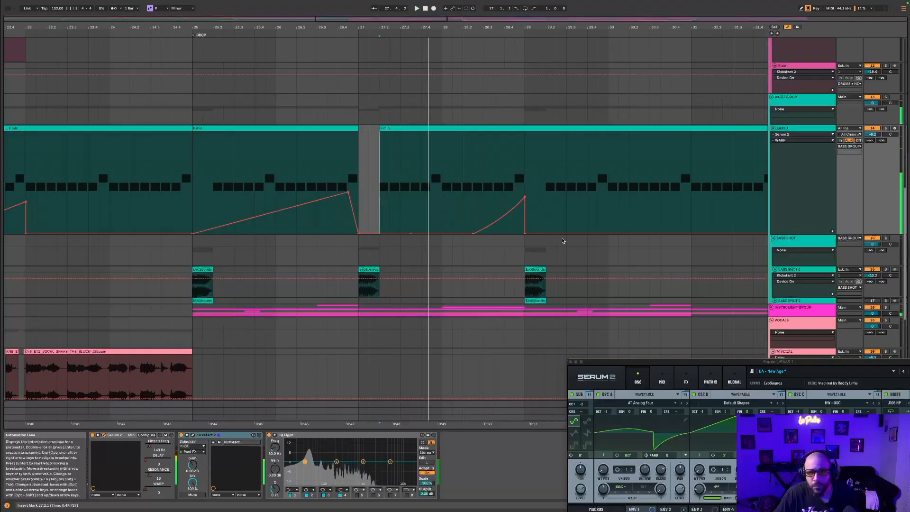
left_click(523, 199)
- In BASS 1's Filter 1 Freq envelope, move the last curve's start to bar 28 and raise its bar 29 peak to 22050 Hz
left_click(301, 177)
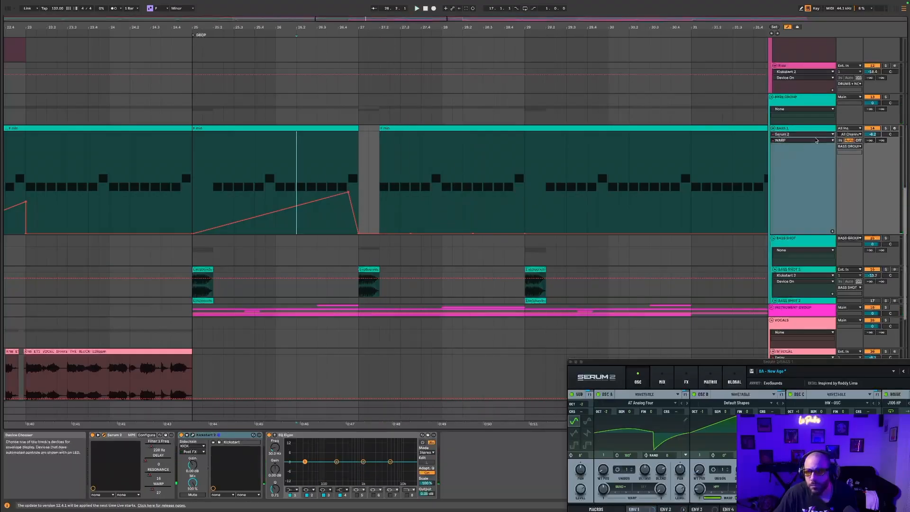
left_click(816, 140)
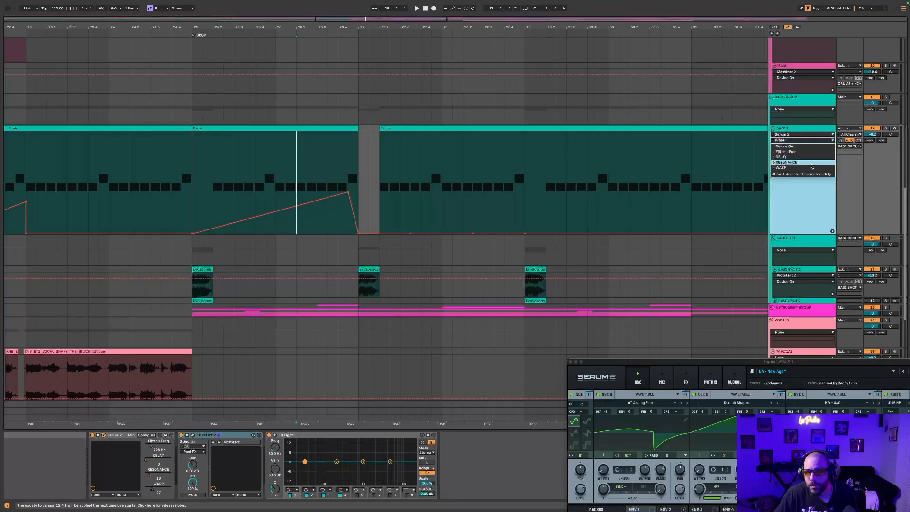
left_click(811, 153)
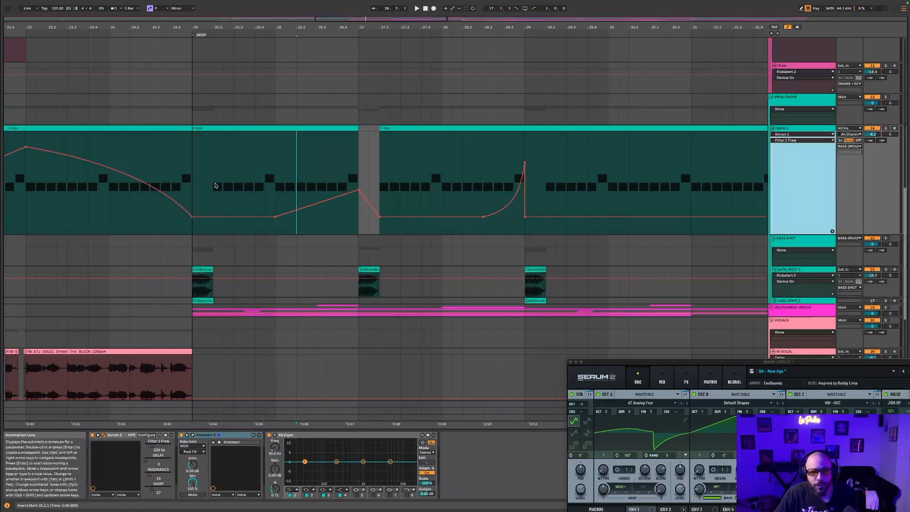
left_click(215, 186)
key("space")
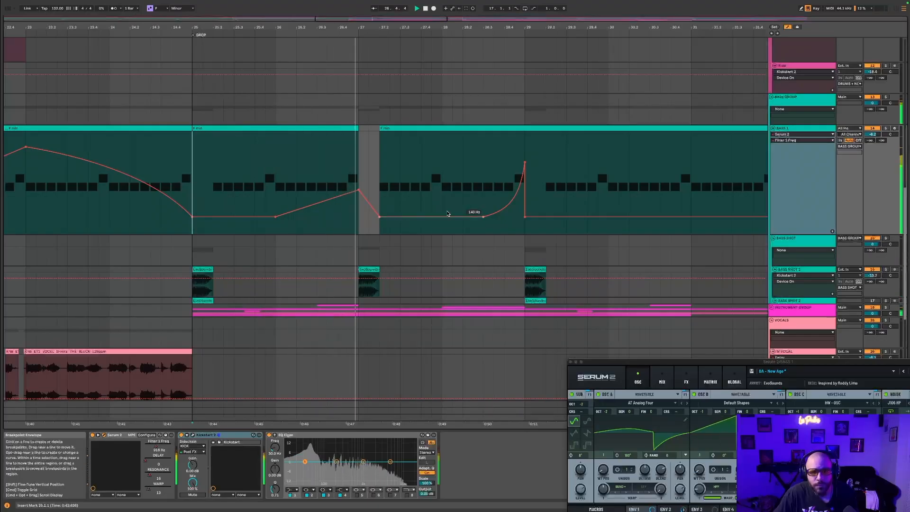
left_click_drag(483, 217, 442, 216)
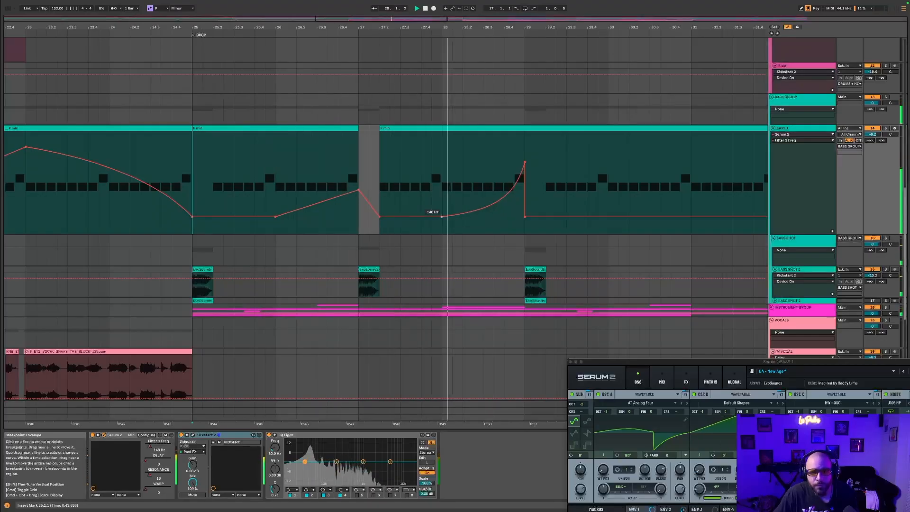
left_click_drag(525, 162, 525, 147)
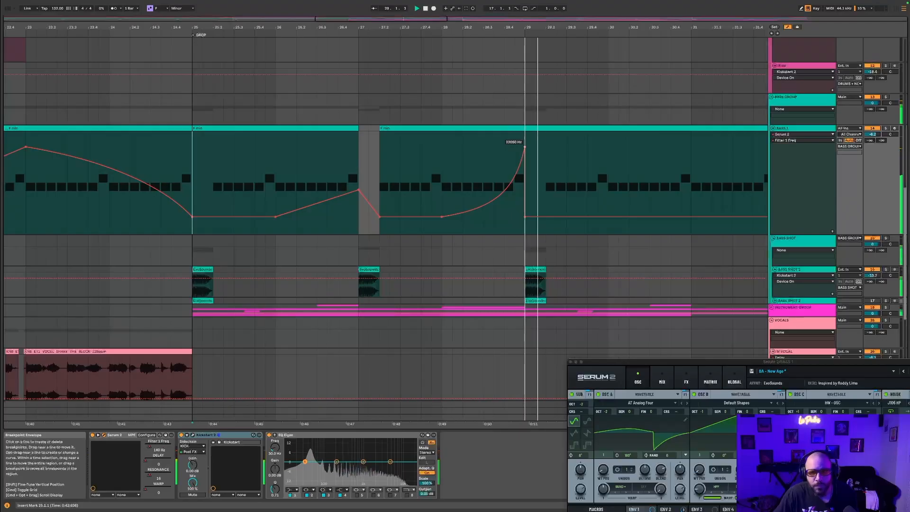
- Loop bars 25 to 29 of the drop and play the loop
left_click_drag(192, 179, 525, 180)
key("space")
left_click_drag(420, 22, 420, 12)
key("super+l")
key("space")
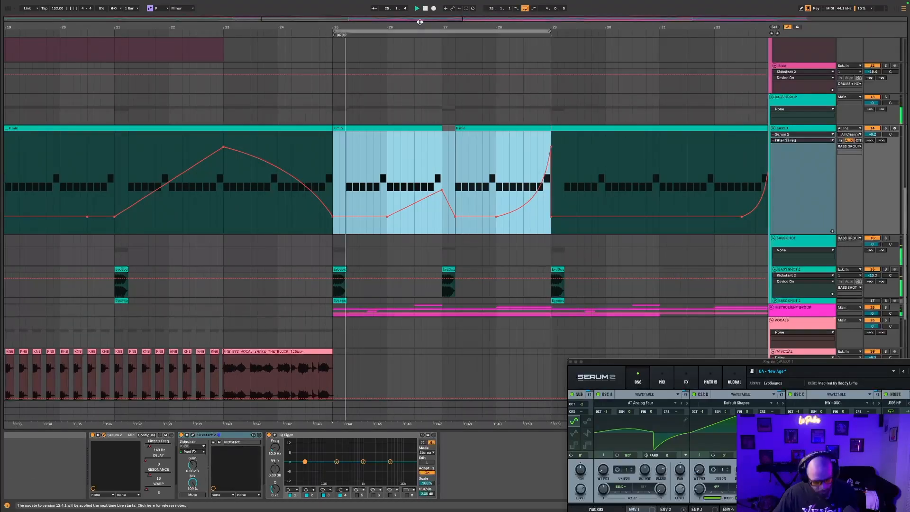
- In BASS 1's Filter 1 Freq envelope, raise the bar 27 peak slightly and start the curve into bar 29 at beat 4 of bar 27
left_click(442, 185)
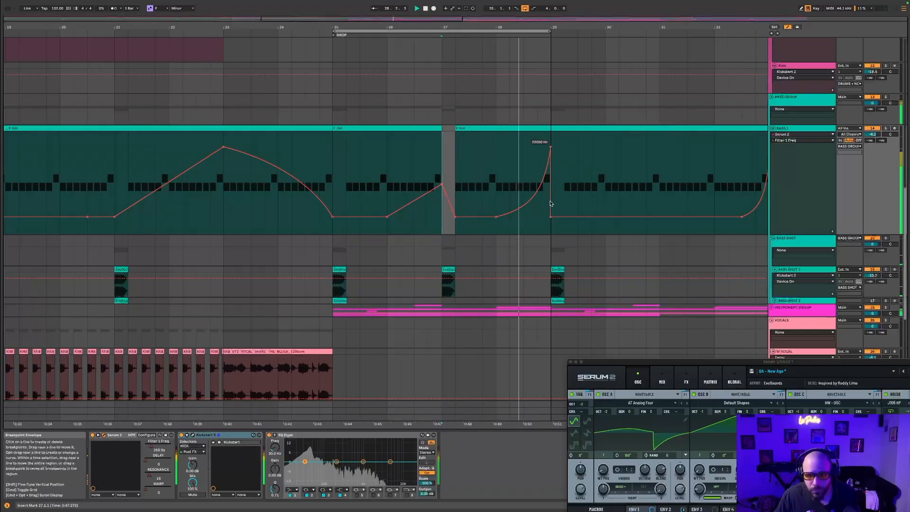
left_click_drag(497, 212, 517, 195)
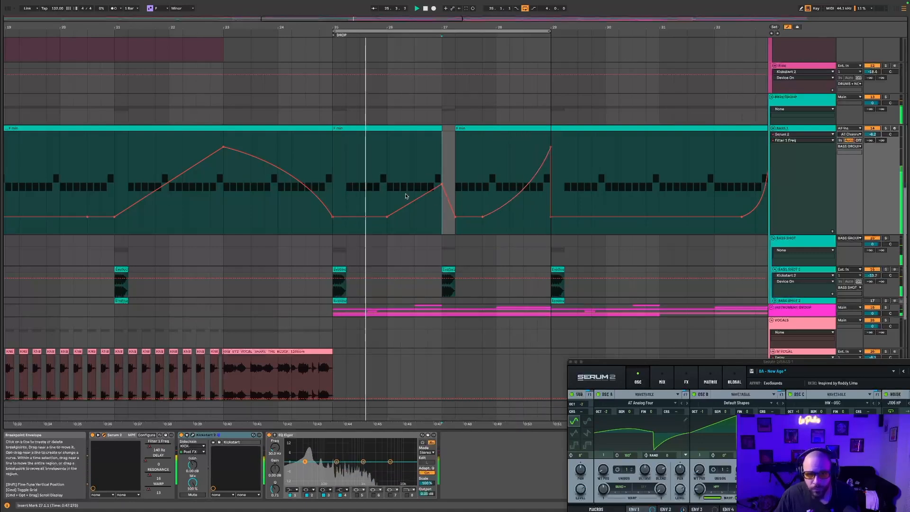
left_click_drag(378, 19, 377, 10)
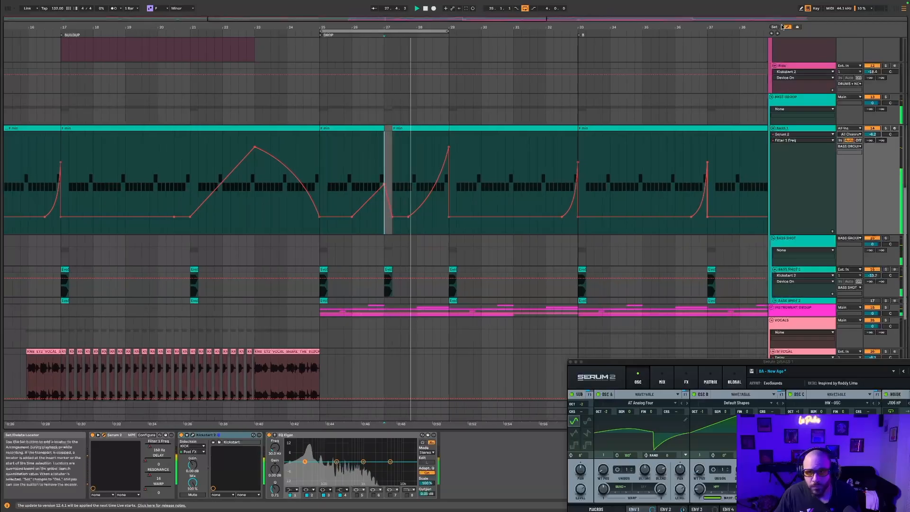
- Try to consolidate bars 25 to 29 across BASS 1 and BASS SHOT 1 together, and undo it
left_click(336, 137)
left_click_drag(336, 137, 449, 256)
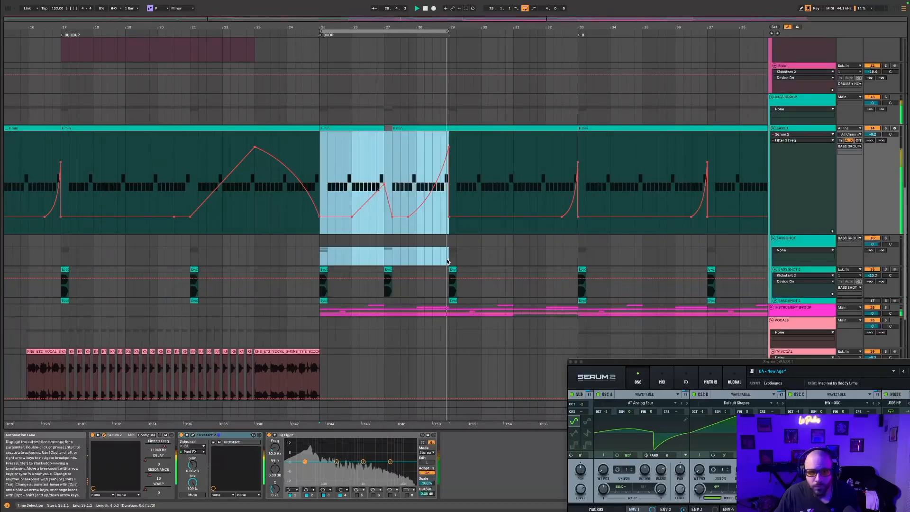
left_click(401, 137)
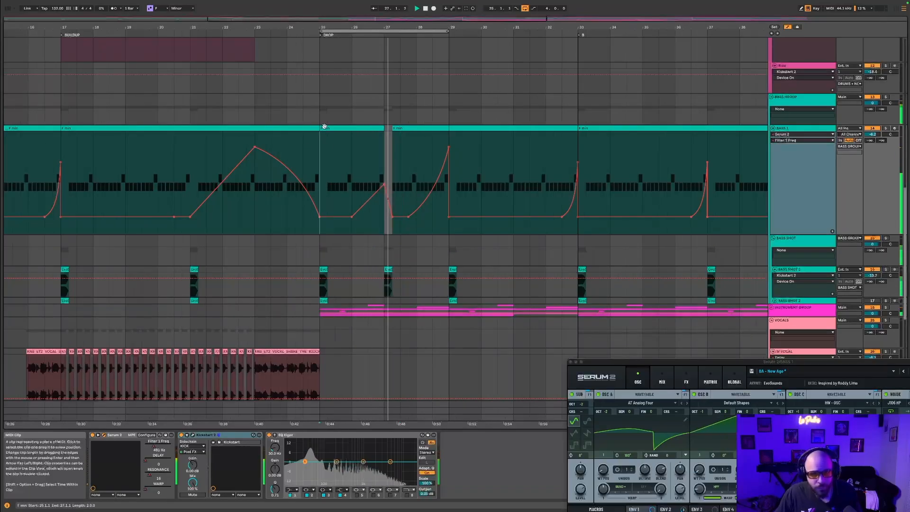
left_click(366, 128)
left_click(430, 129, "shift")
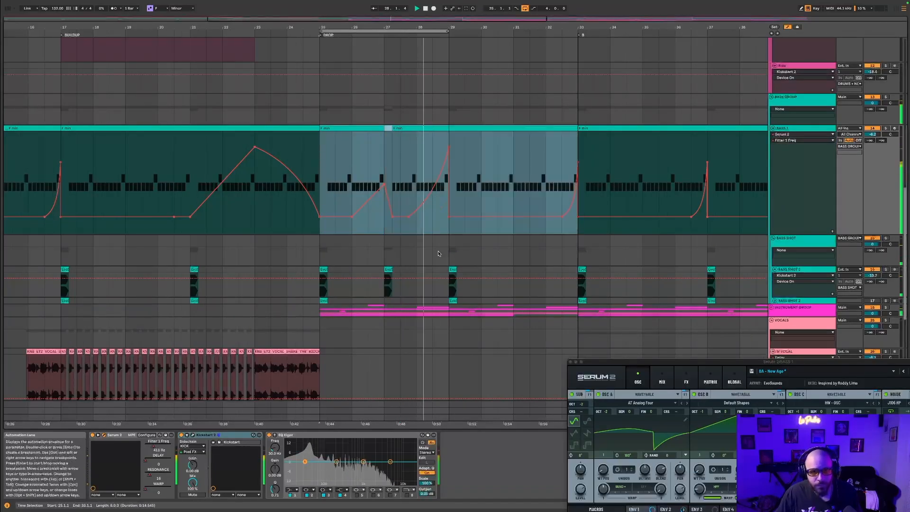
left_click(436, 255)
left_click(787, 27)
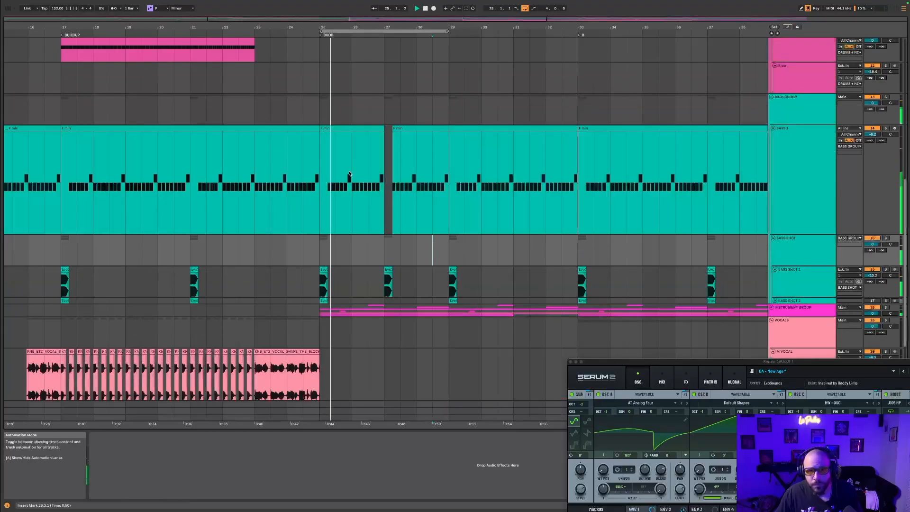
left_click_drag(321, 136, 448, 265)
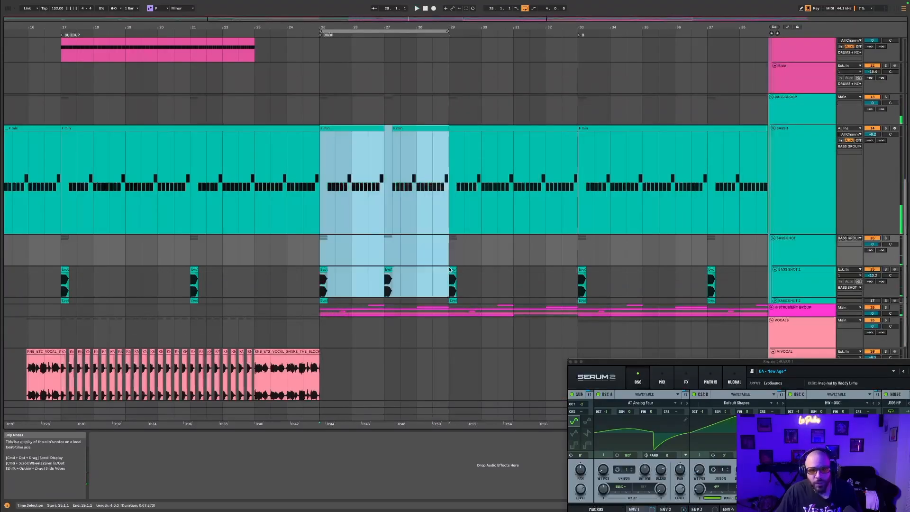
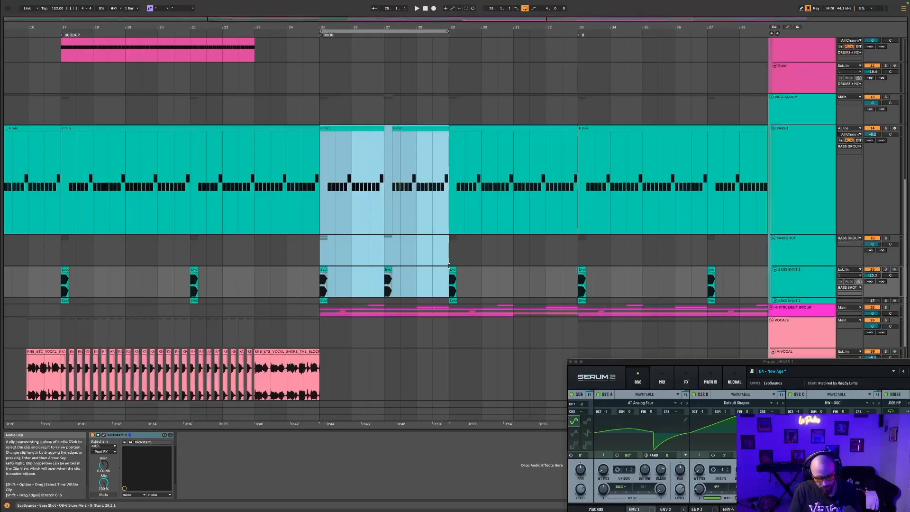
key("super+j")
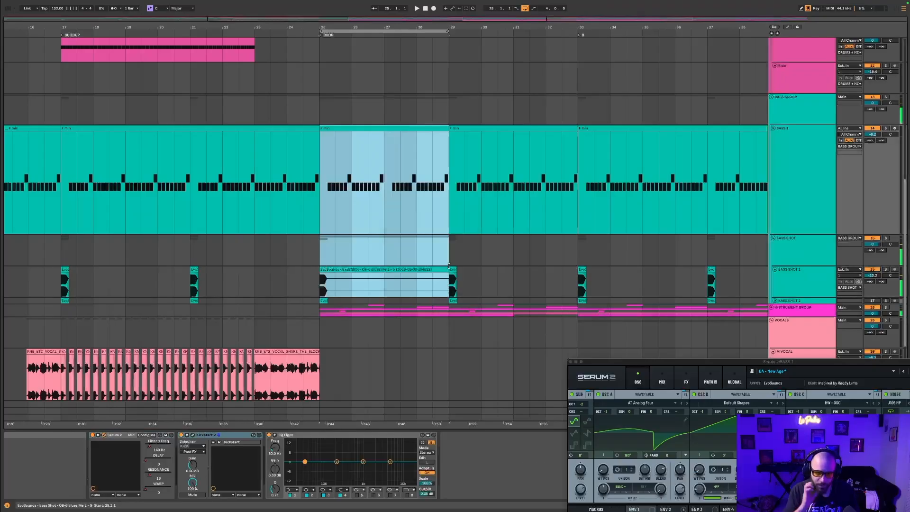
key("super+z")
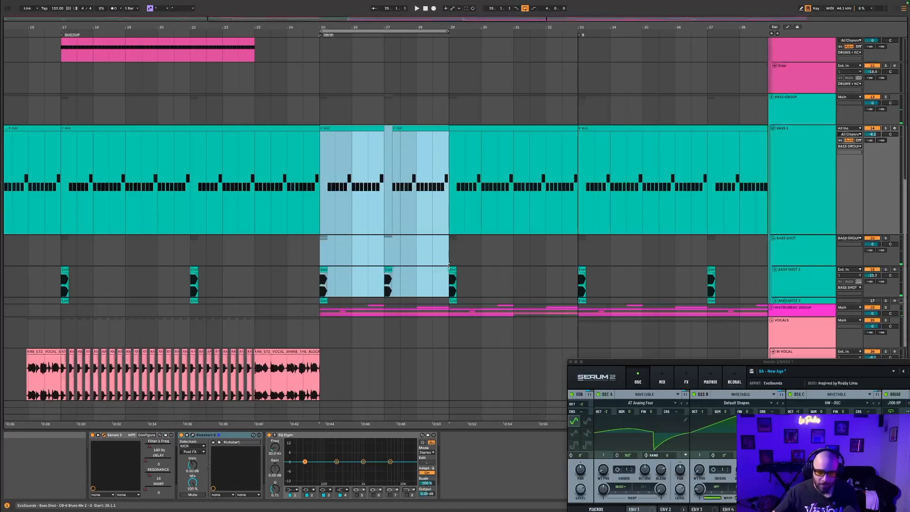
- Consolidate bars 25 to 29 of BASS 1 into one clip named DROP BASS and play it
left_click_drag(322, 180, 447, 186)
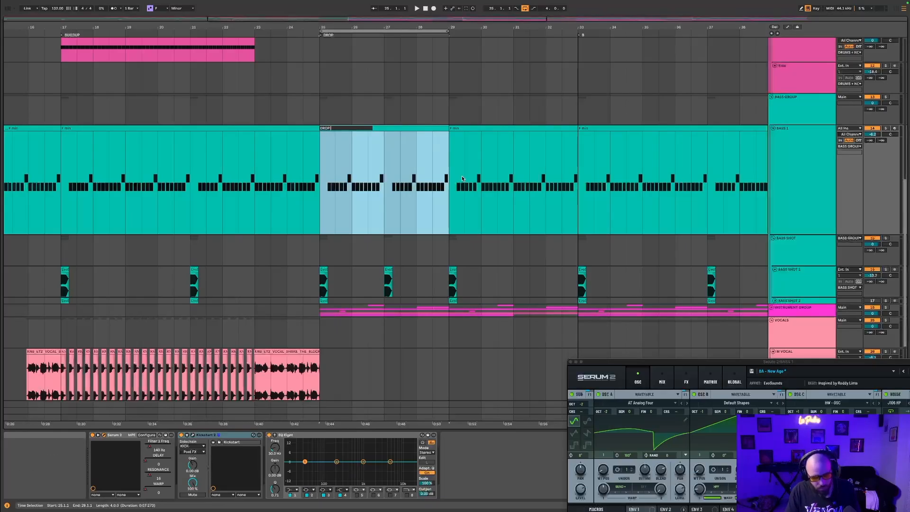
key("space")
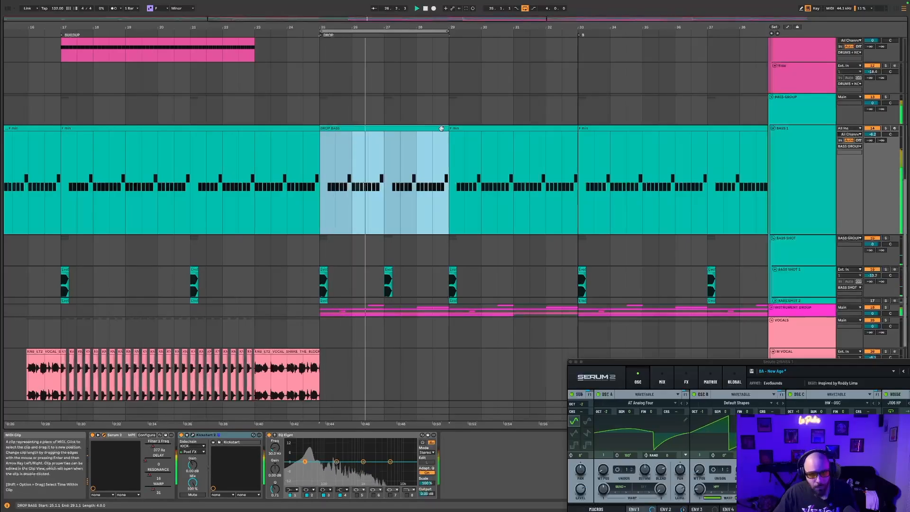
- Duplicate the DROP BASS clip to bars 29 and 33, with the track automation shown to check the copied envelopes
key("super+d")
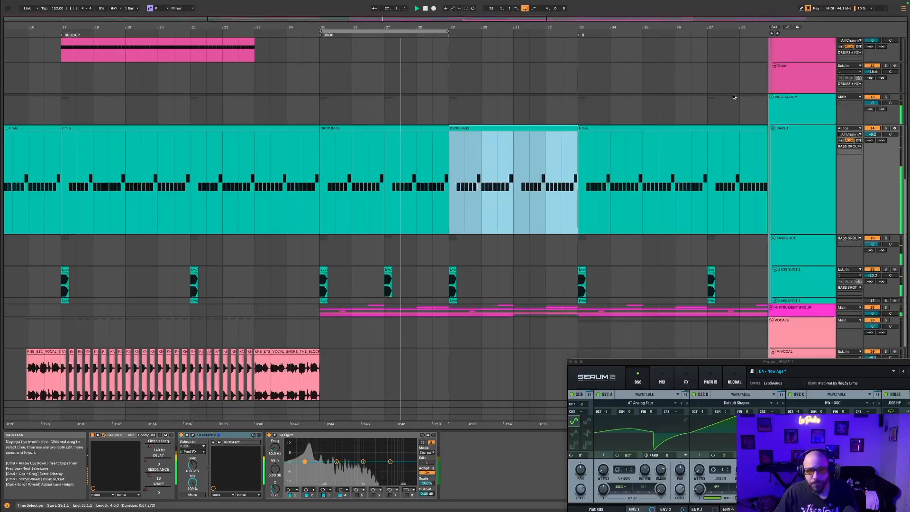
key("space")
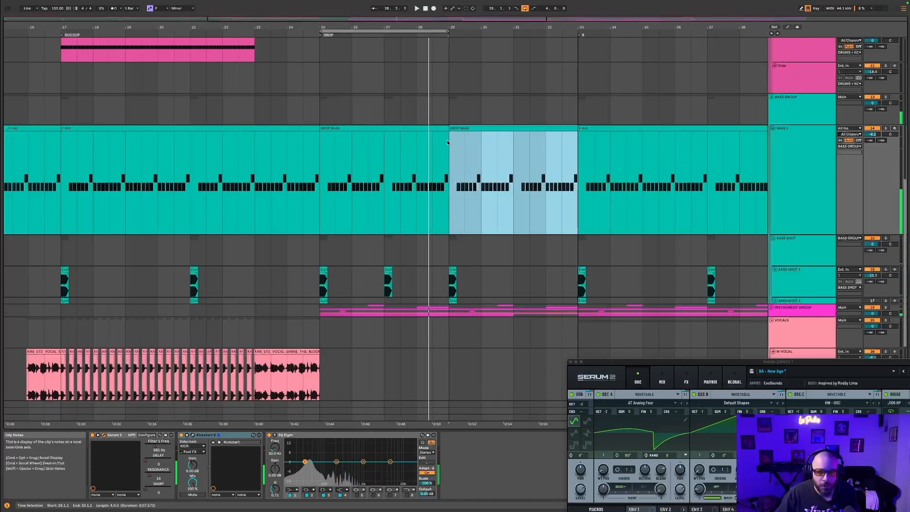
left_click_drag(345, 19, 345, 15)
left_click_drag(398, 27, 399, 29)
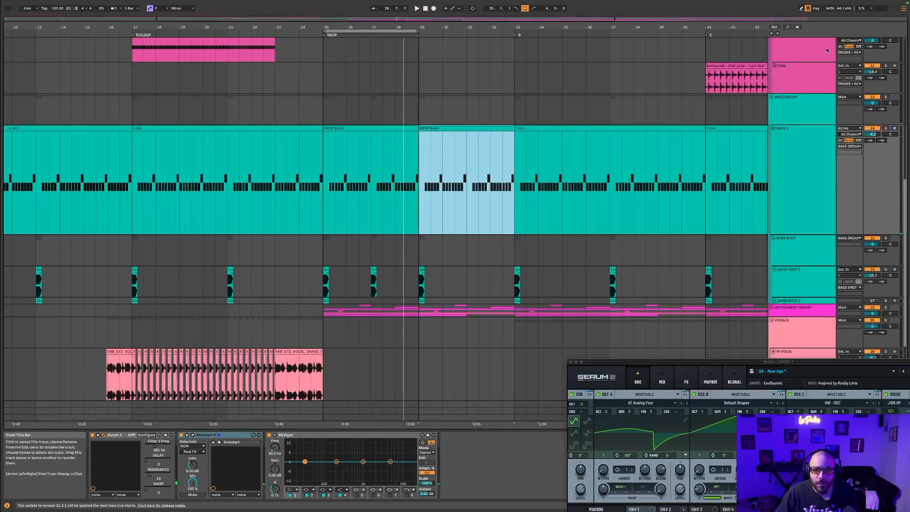
key("a")
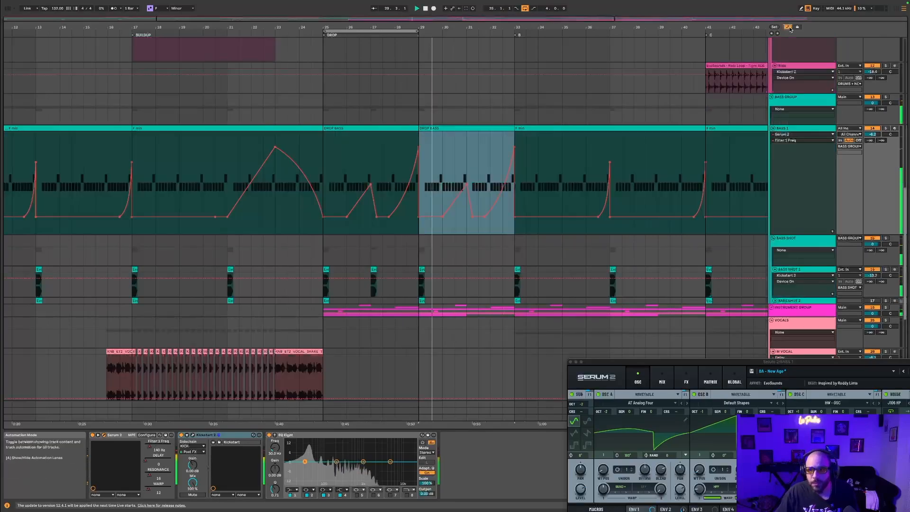
key("Left")
key("Right")
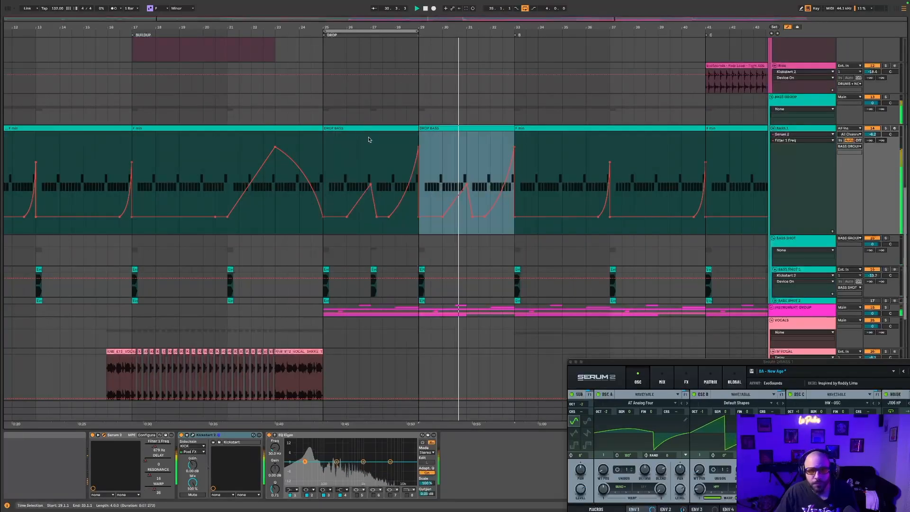
key("super+d")
key("space")
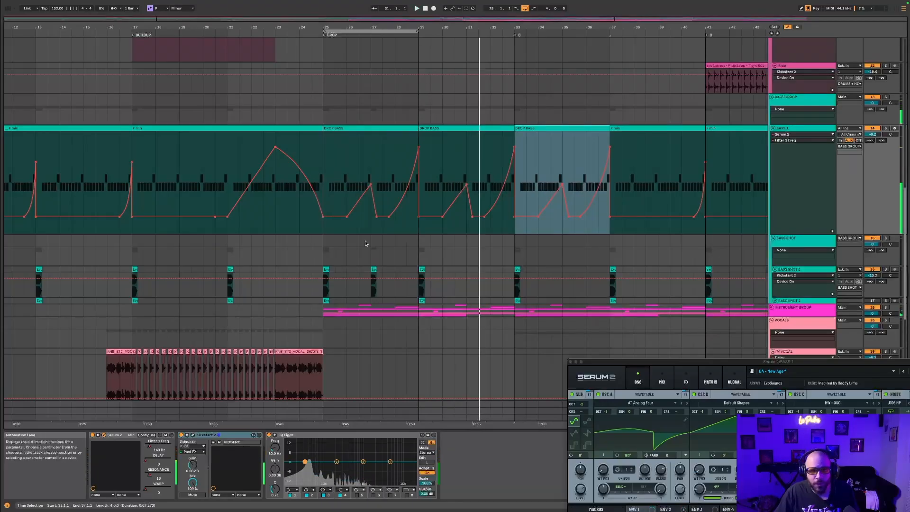
- Repeat the BASS SHOT 1 clips of bars 25 to 29 every four bars up to bar 57
left_click(322, 268)
left_click_drag(321, 269, 418, 279)
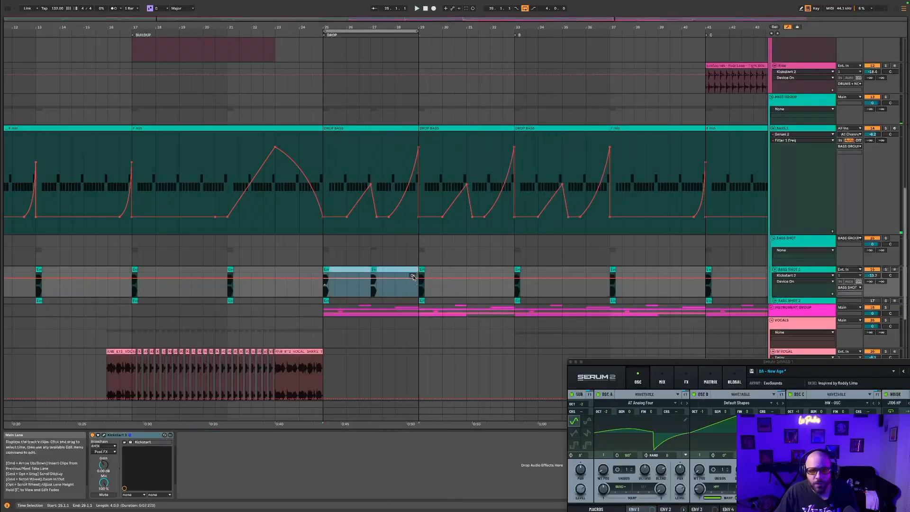
key("Right")
key("Right")
left_click_drag(432, 21, 430, 4)
key("super+d")
key("super+d")
key("super+d")
key("super+d")
key("super+d")
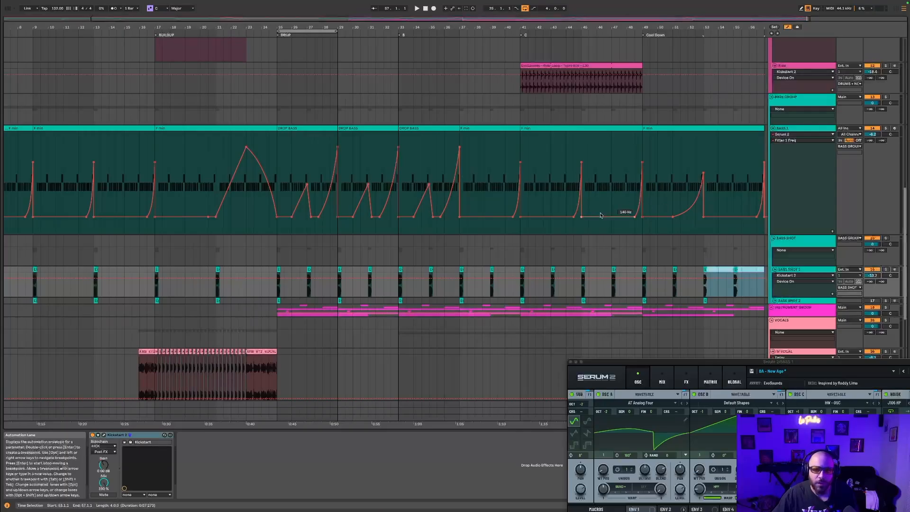
- Play the drop from bar 25 with automation hidden, and turn off the arrangement loop to listen on from bar 29
right_click(554, 195)
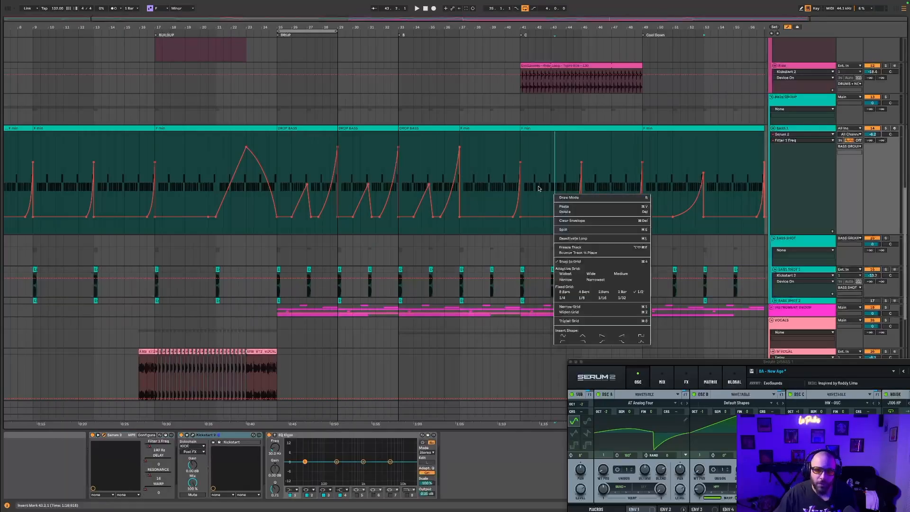
left_click(635, 150)
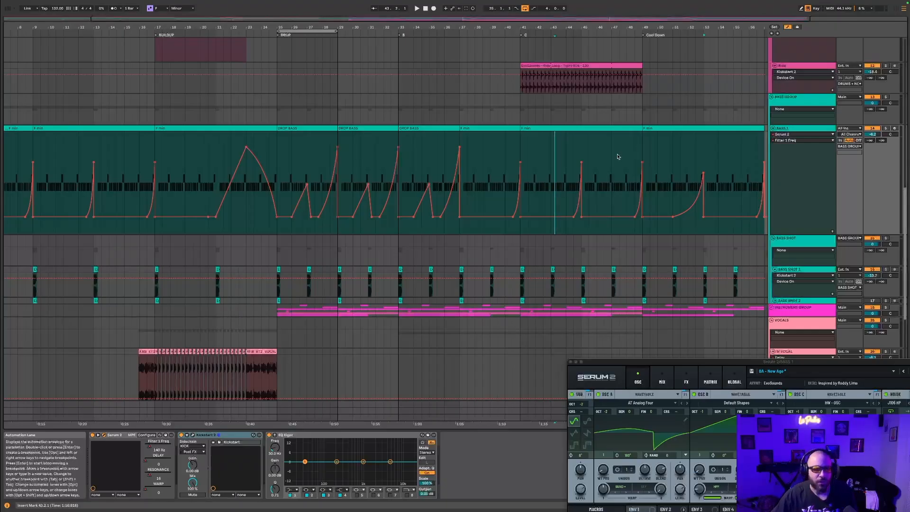
left_click(279, 165)
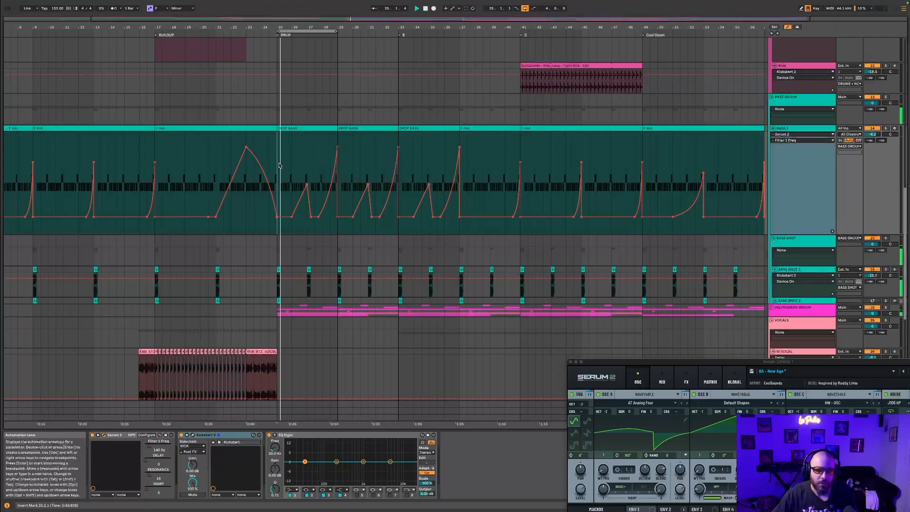
left_click_drag(277, 14, 277, 17)
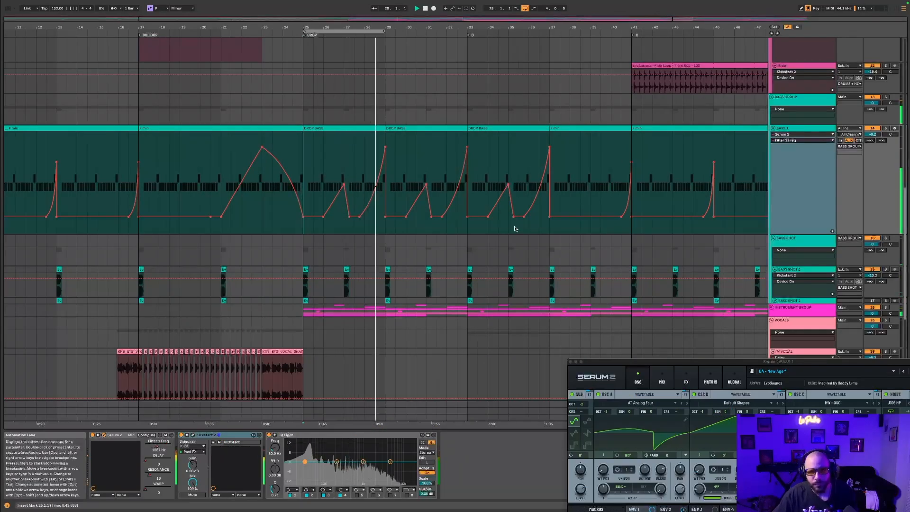
left_click(787, 27)
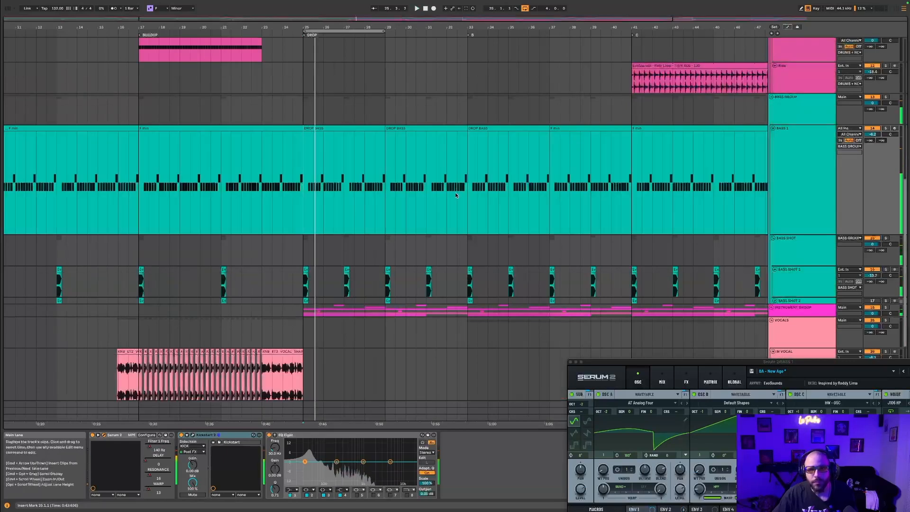
left_click(388, 198)
left_click(525, 8)
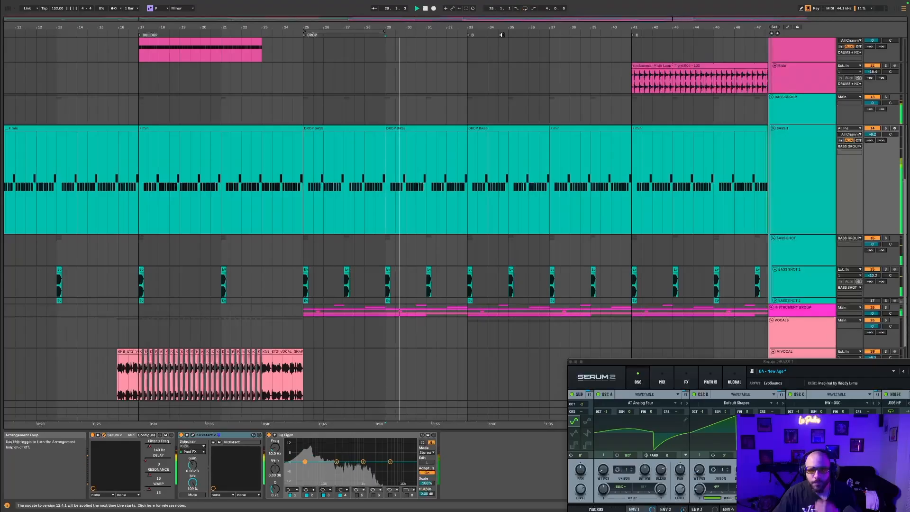
left_click_drag(333, 20, 333, 14)
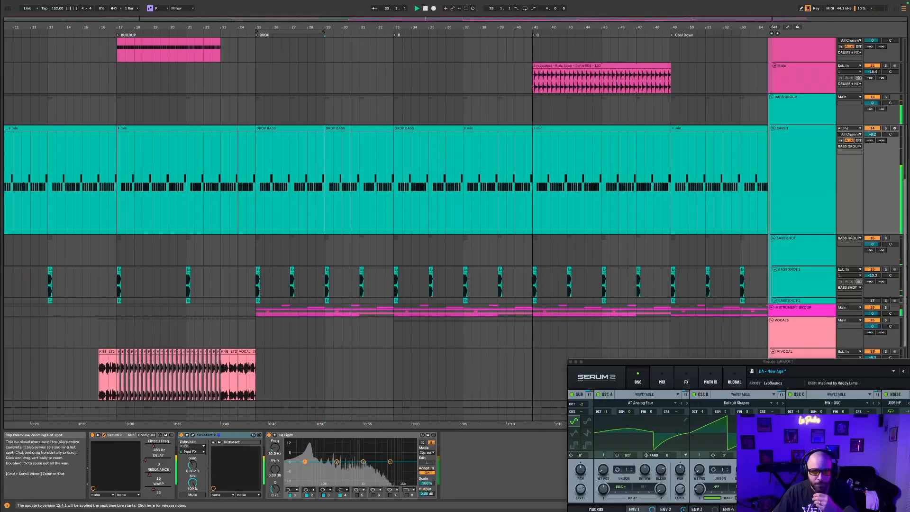
- Raise the BASS 1 track volume to -4.8 dB
right_click(455, 184)
left_click(530, 311)
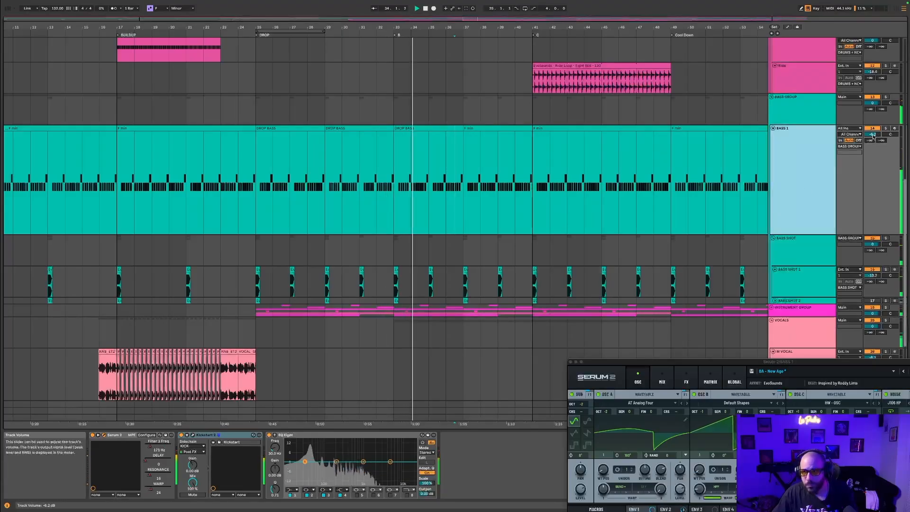
left_click_drag(873, 137, 873, 135)
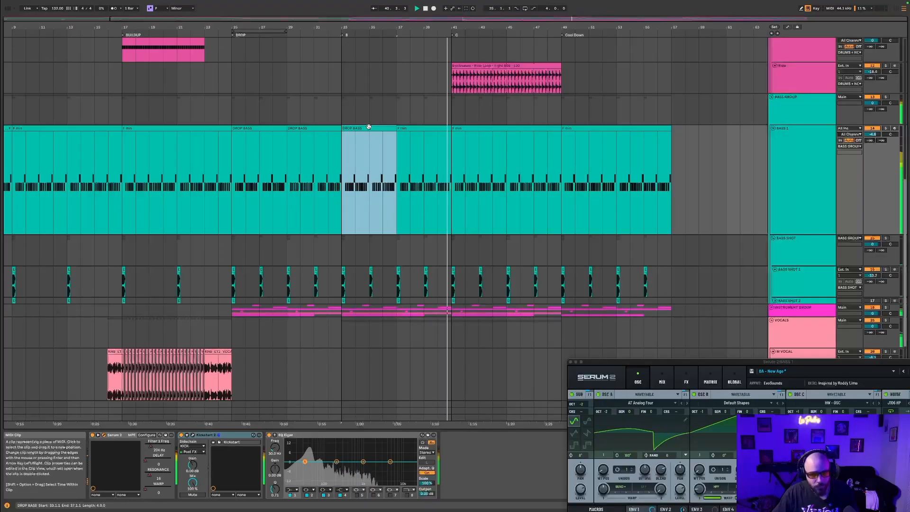
- Duplicate the DROP BASS clip at bar 33 repeatedly until its copies reach bar 57
key("super+d")
key("super+d")
key("super+d")
key("super+d")
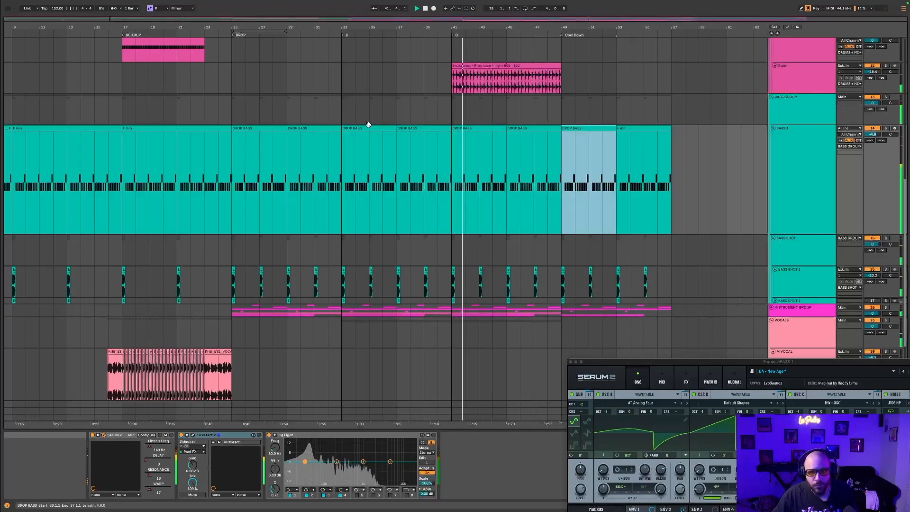
key("super+d")
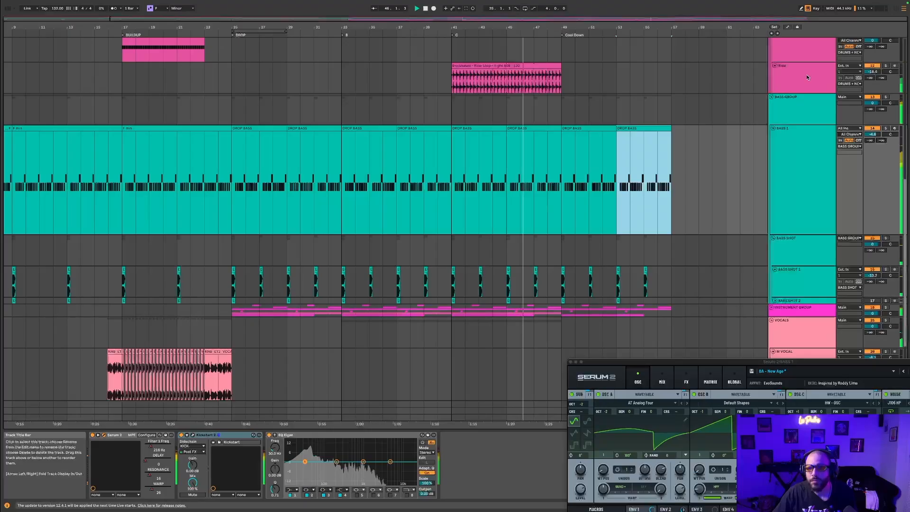
- Undo the DROP BASS copies from bar 49 onward to restore the original Cool Down bass clip
key("super+z")
key("super+z")
key("super+z")
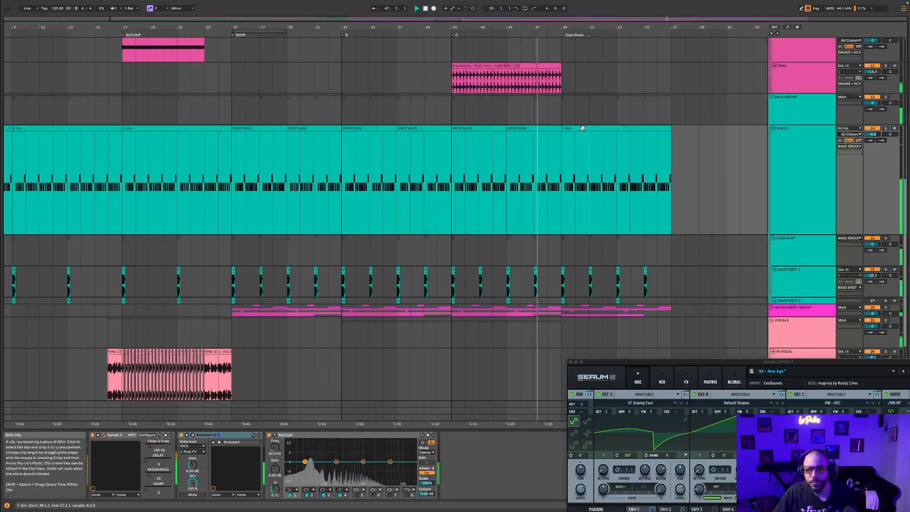
- Show the Filter 1 Freq automation for the BASS 1 clip that starts at bar 49
left_click(582, 128)
right_click(158, 447)
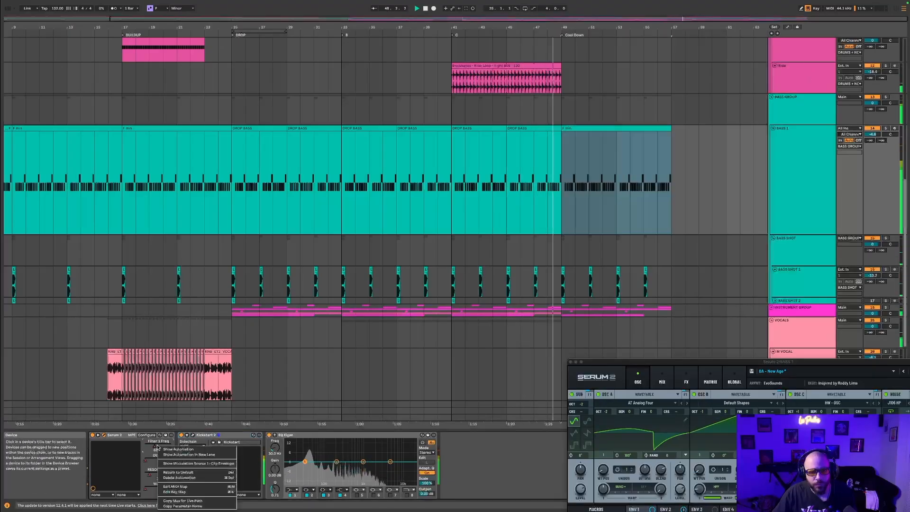
left_click(178, 448)
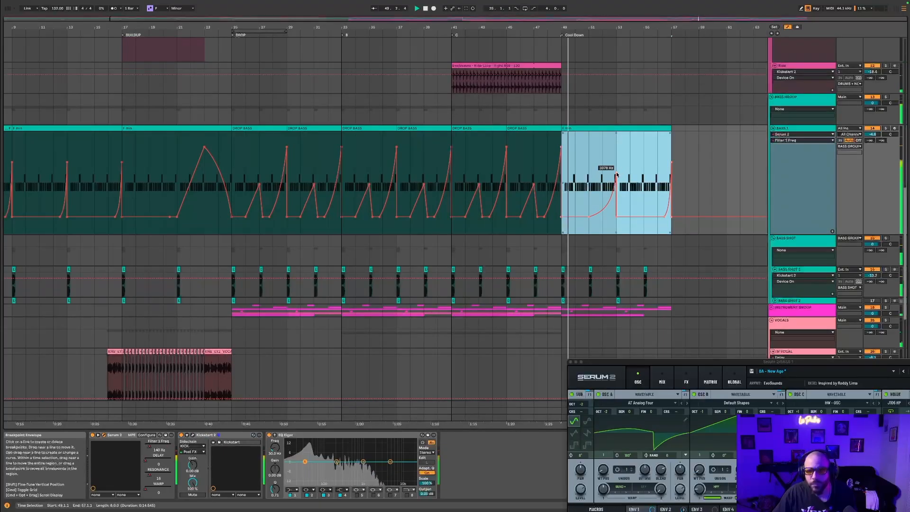
- Hide the automation lanes and play back the transition into the Cool Down section from bar 48
left_click(547, 153)
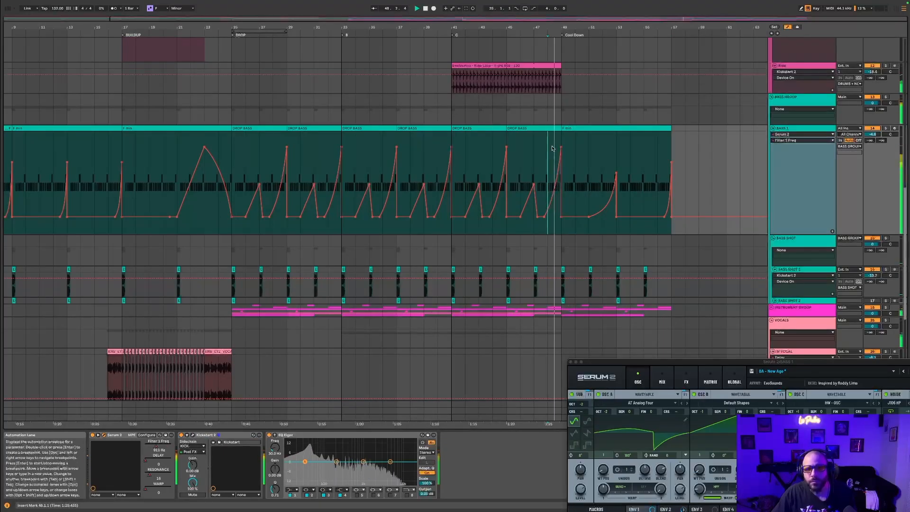
key("a")
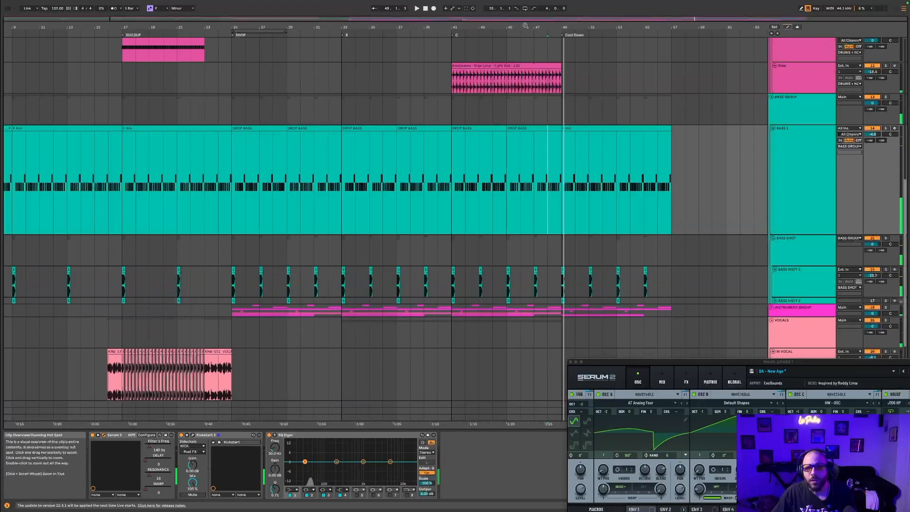
scroll(559, 156, "up", 1)
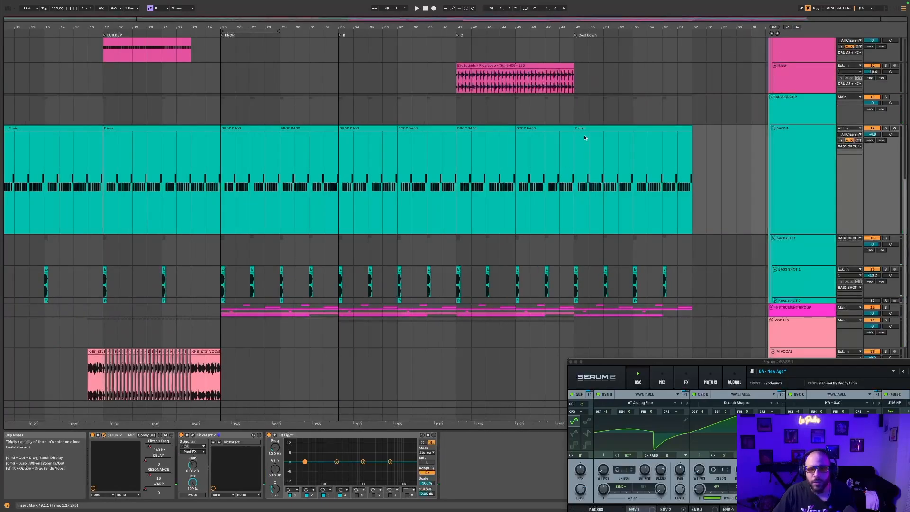
left_click(568, 179)
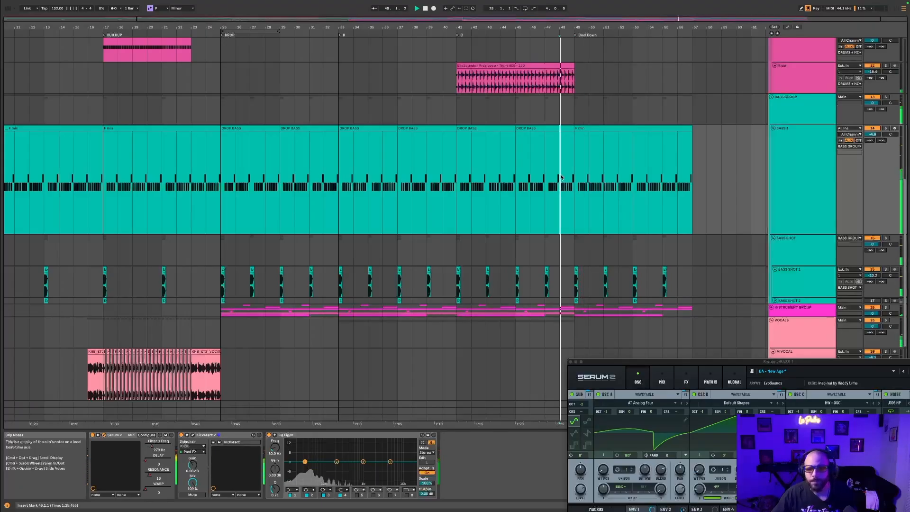
- Unfold the INSTRUMENT GROUP and examine the drum, instrument and vocal tracks across the Cool Down section
scroll(774, 226, "down", 4)
left_click(771, 220)
scroll(772, 221, "down", 3)
key("space")
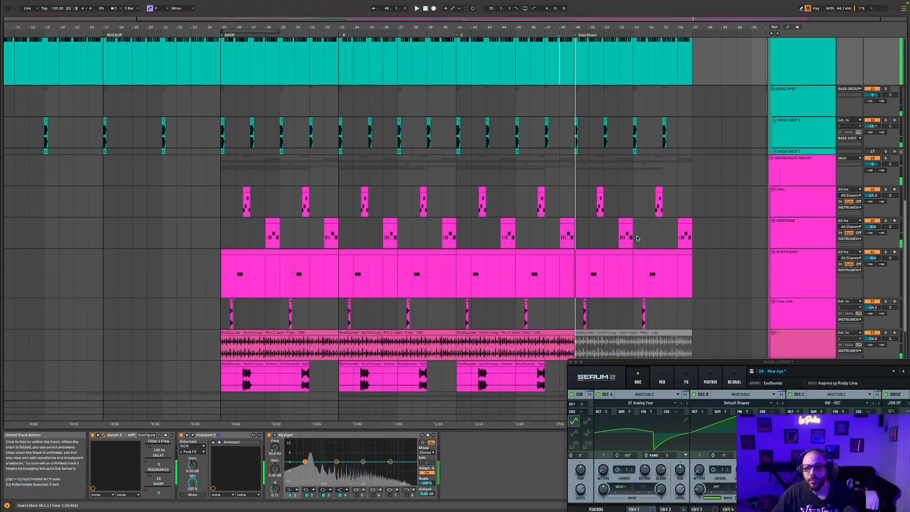
scroll(645, 231, "up", 13)
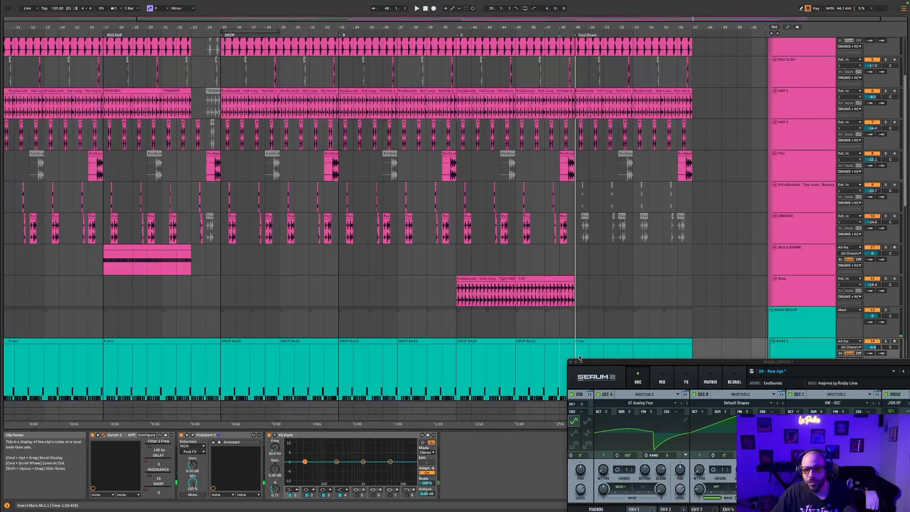
scroll(616, 303, "down", 10)
scroll(615, 299, "down", 6)
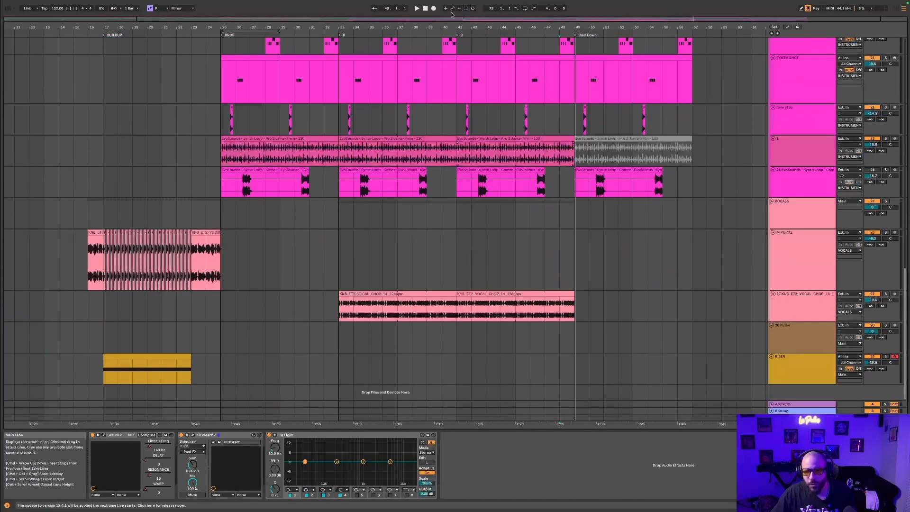
scroll(542, 171, "down", 3)
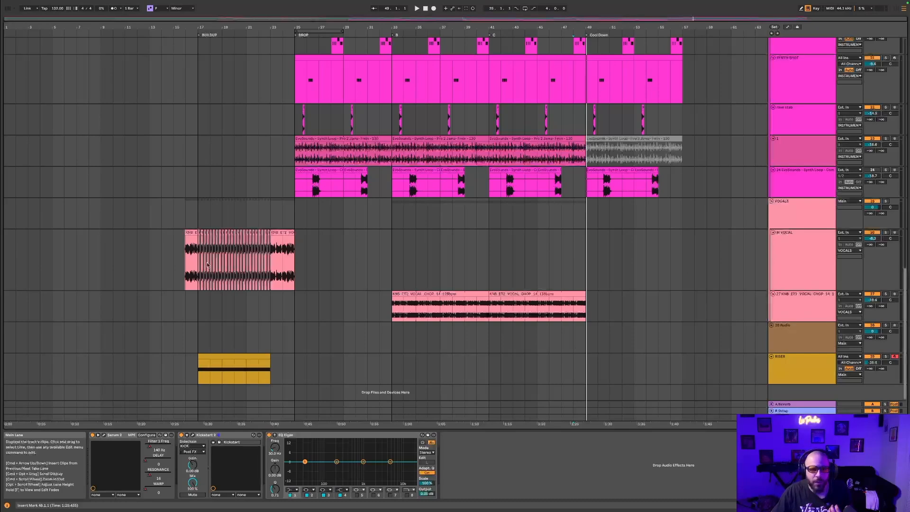
- Copy the M VOCAL chops and closing phrase from bars 17 to 25 to the start of Cool Down at bar 49
left_click_drag(199, 268, 295, 265)
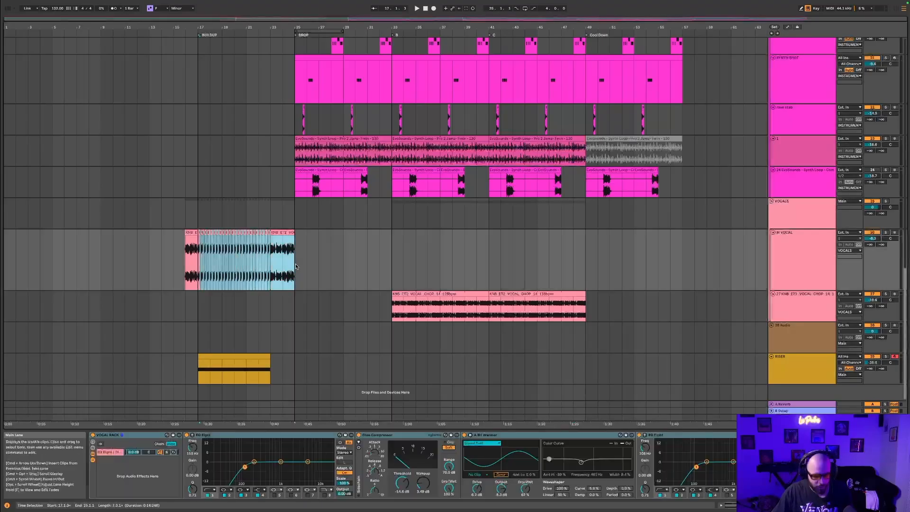
left_click(587, 251)
key("ctrl+v")
left_click_drag(588, 260, 624, 265)
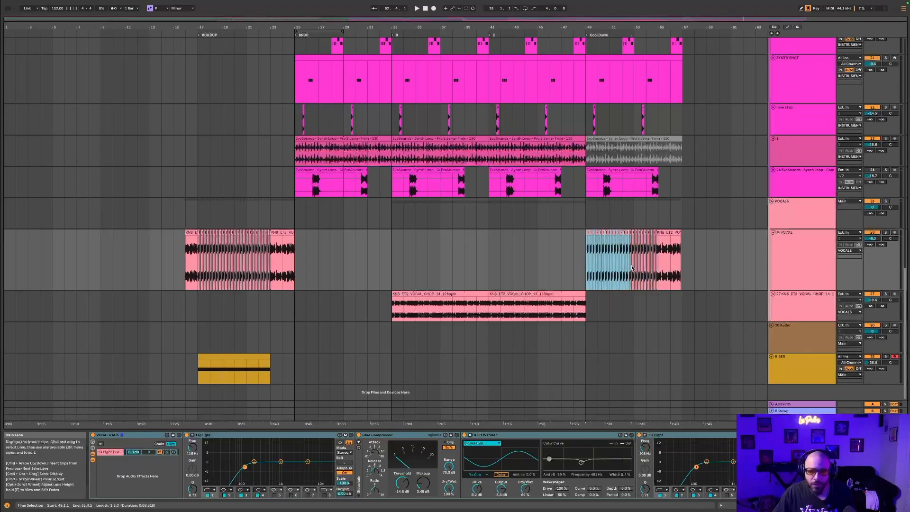
left_click(588, 277)
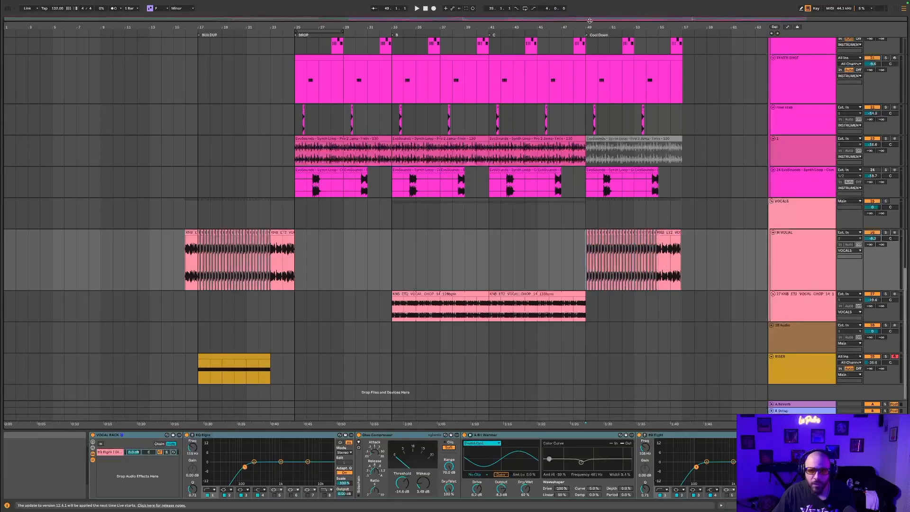
- Play back the copied M VOCAL chops in the Cool Down section
scroll(537, 251, "up", 5)
key("space")
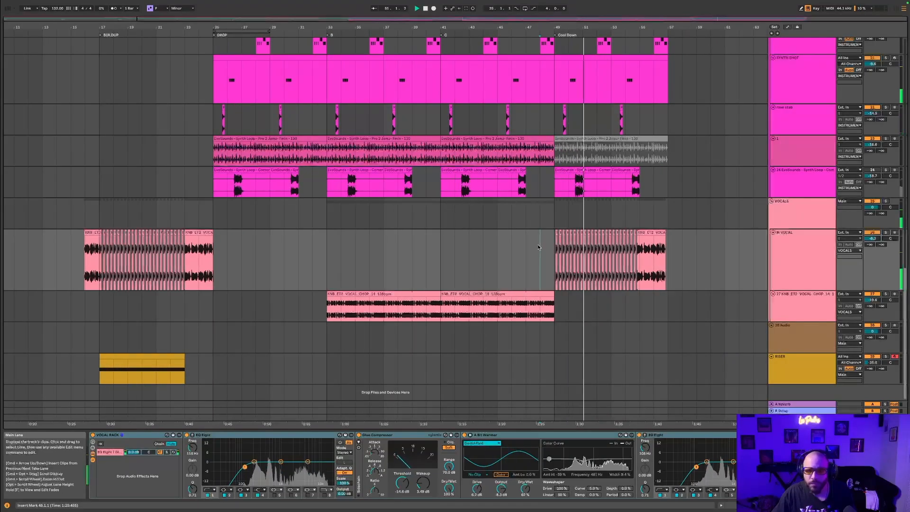
key("space")
key("space")
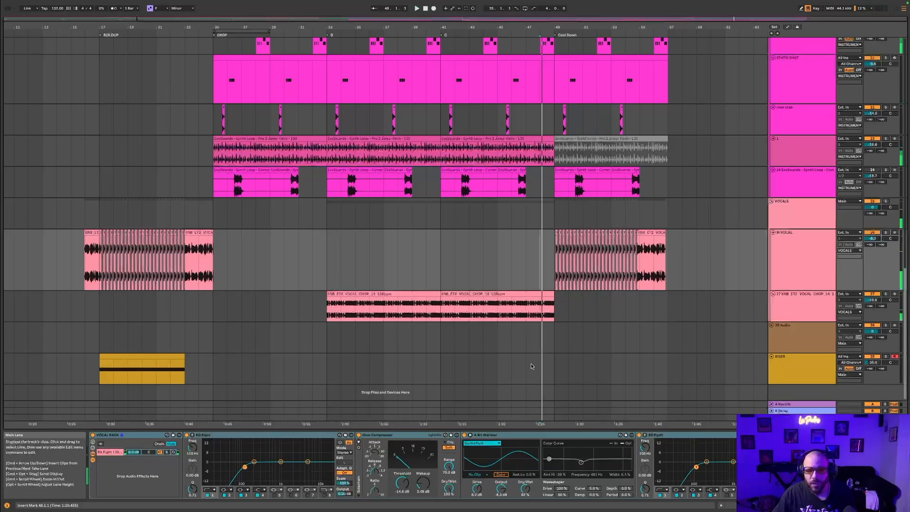
- Show the M VOCAL track's Auto Filter Frequency automation, raise its starting point at bar 49, and hide the automation again
left_click(870, 505)
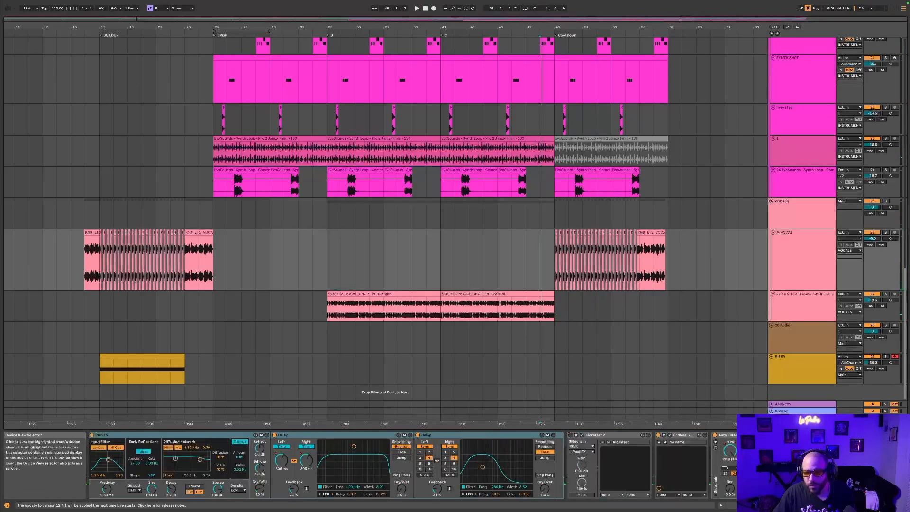
right_click(727, 449)
left_click(738, 397)
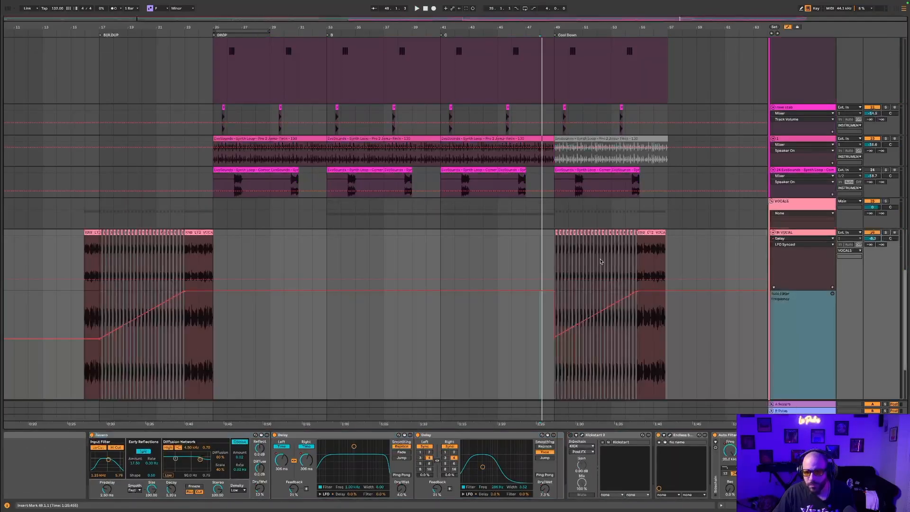
left_click_drag(554, 340, 554, 317)
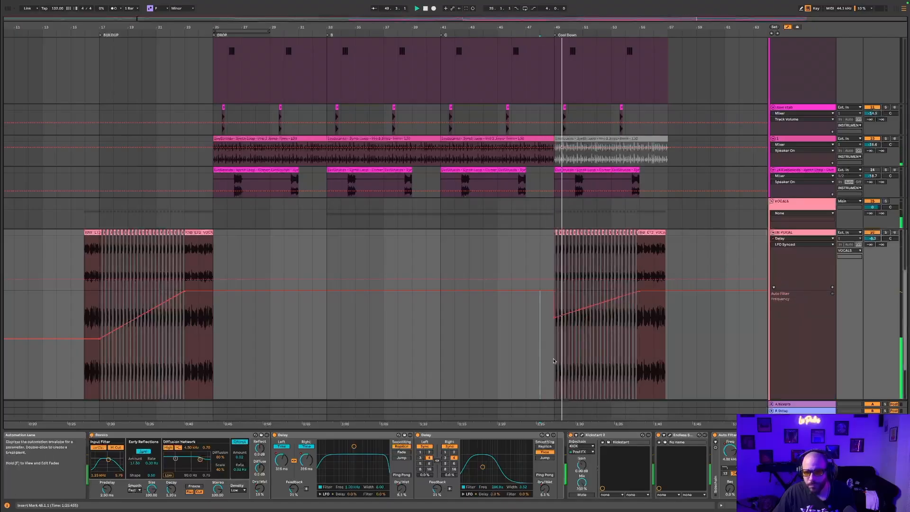
left_click(787, 313)
left_click(787, 27)
- Play the M VOCAL chops from bar 49 to check their timing at the start of Cool Down
left_click_drag(633, 19, 692, 61)
left_click(441, 241)
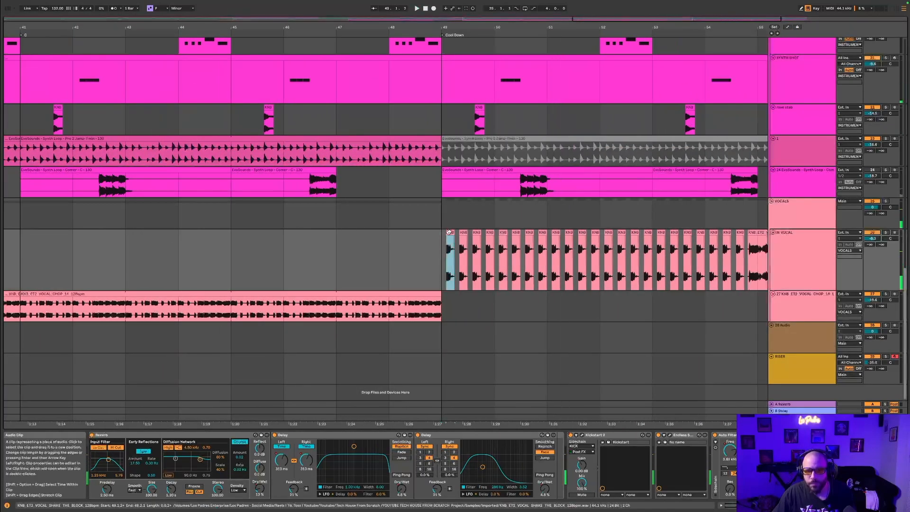
key("space")
left_click_drag(442, 20, 429, 6)
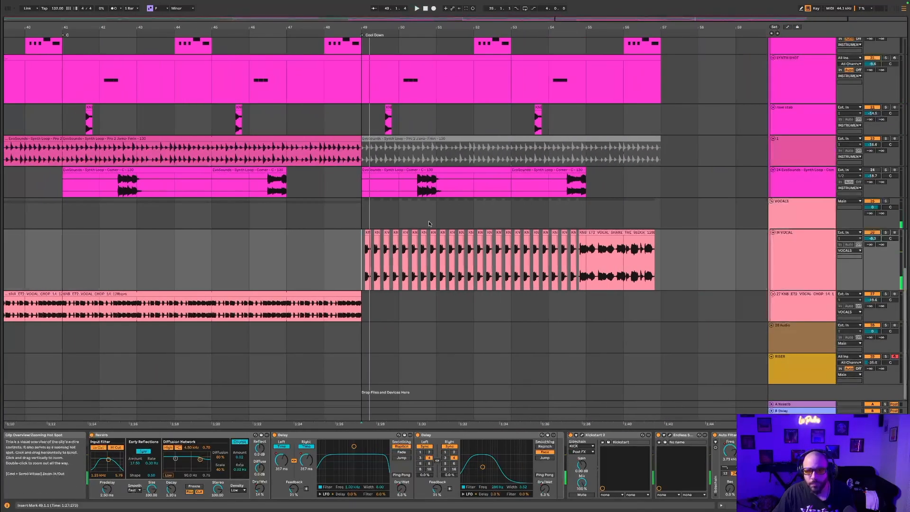
left_click_drag(365, 251, 660, 257)
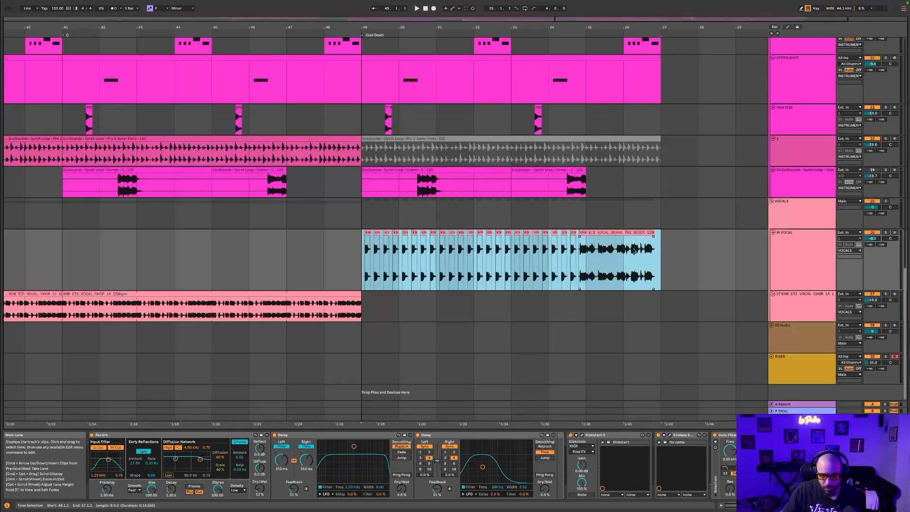
left_click(357, 258)
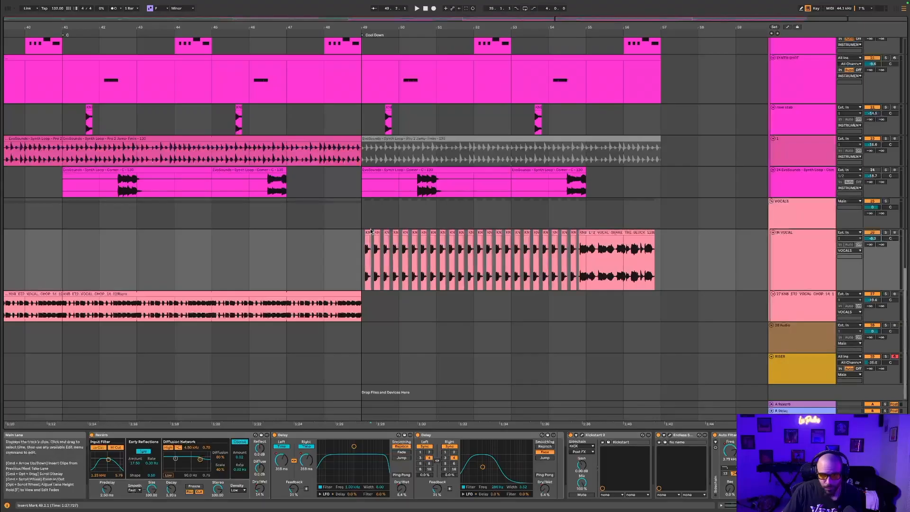
- Inspect the sample of the first M VOCAL chop after bar 49, return to the device view and replay Cool Down
double_click(372, 233)
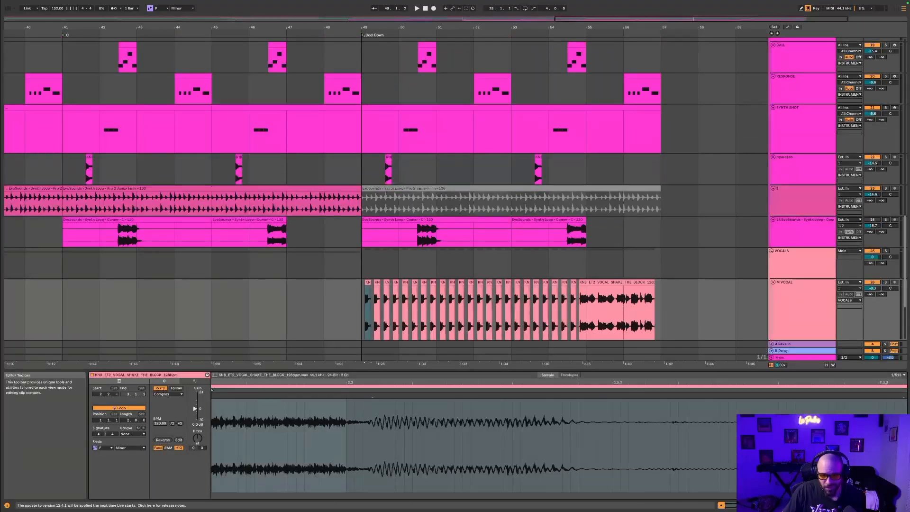
key("shift+Tab")
left_click(359, 323)
scroll(360, 322, "down", 3)
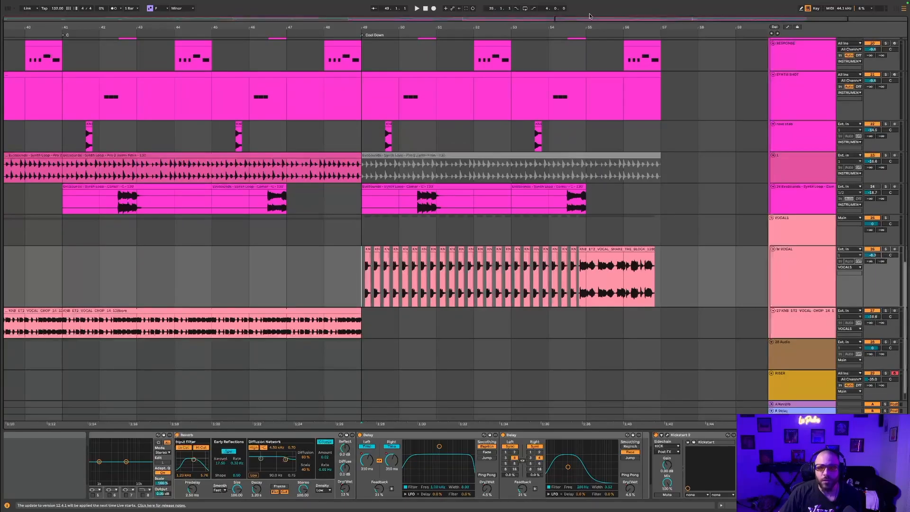
key("minus")
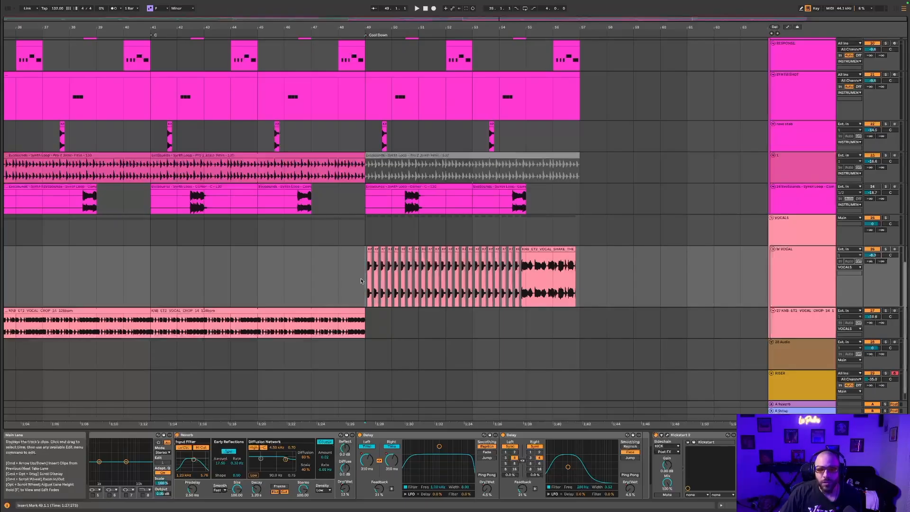
key("plus")
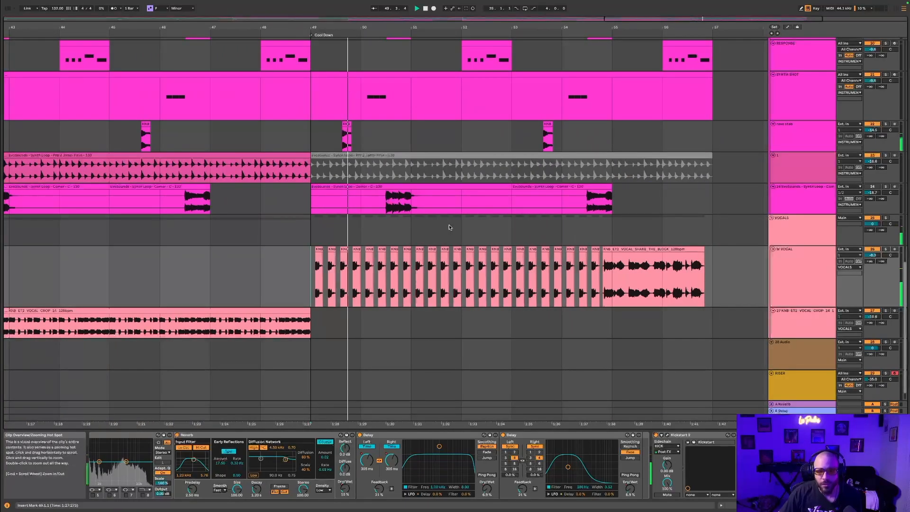
- Shift all M VOCAL clips between bars 49 and 57 slightly later and play them back
left_click_drag(306, 281, 717, 286)
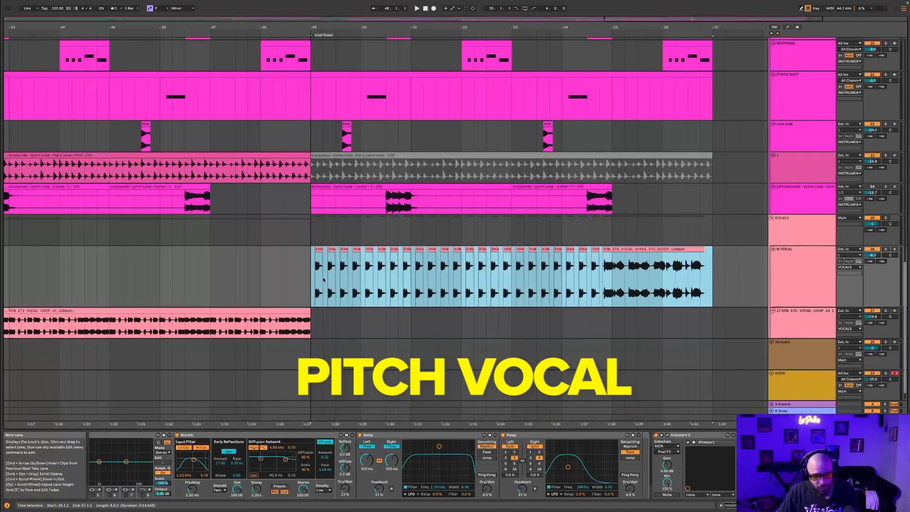
left_click_drag(381, 18, 695, 54)
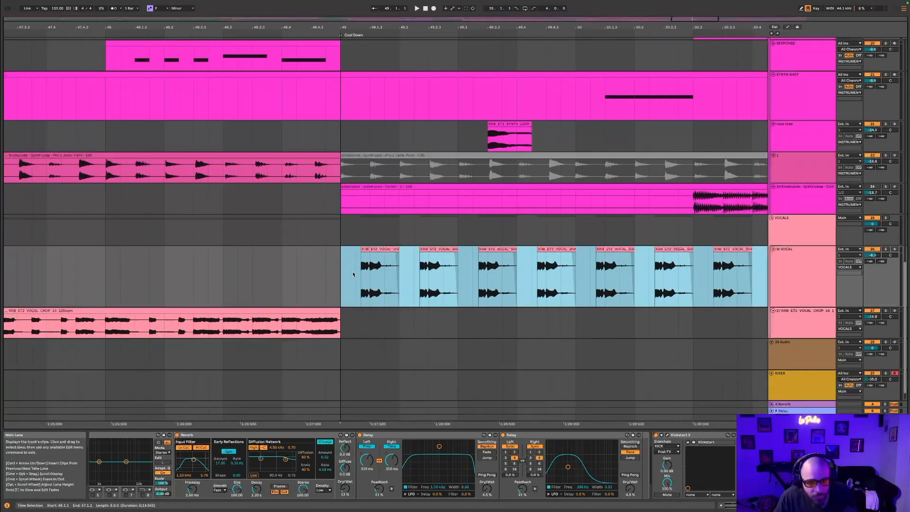
left_click_drag(368, 249, 371, 249)
key("space")
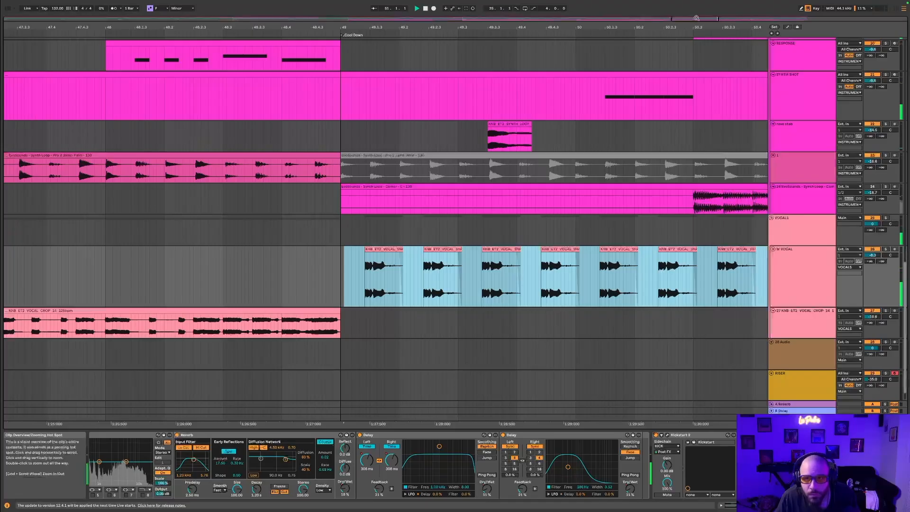
- Set the fixed grid to 1 Bar and consolidate the M VOCAL chops from bar 49 to bar 51 into one clip
left_click_drag(697, 19, 699, 1)
right_click(684, 261)
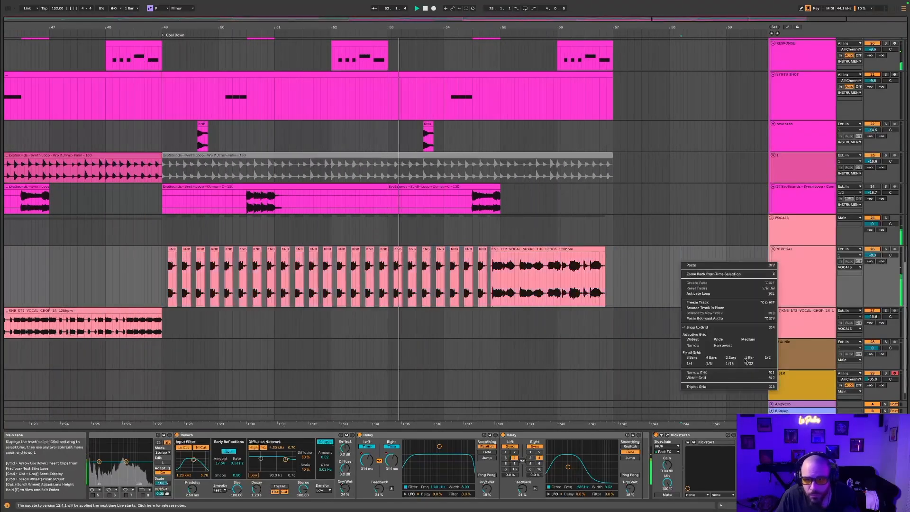
left_click(744, 357)
key("space")
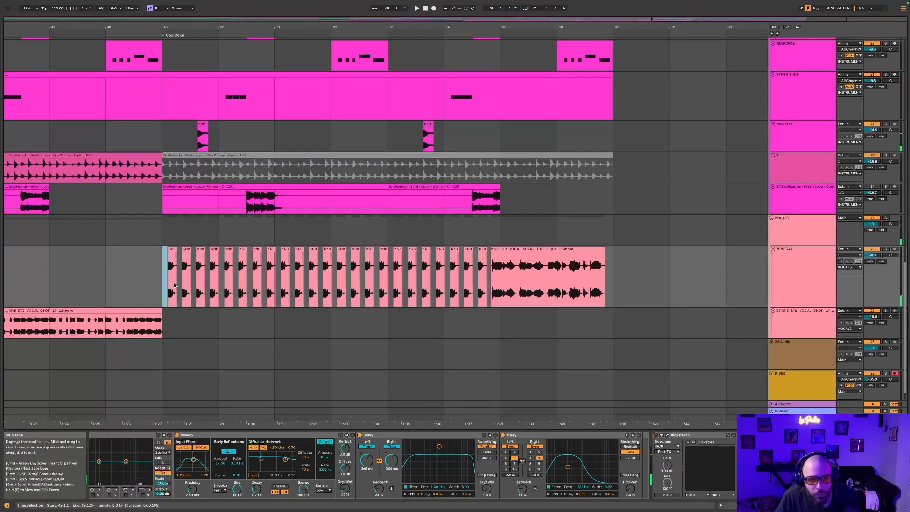
left_click_drag(160, 285, 282, 286)
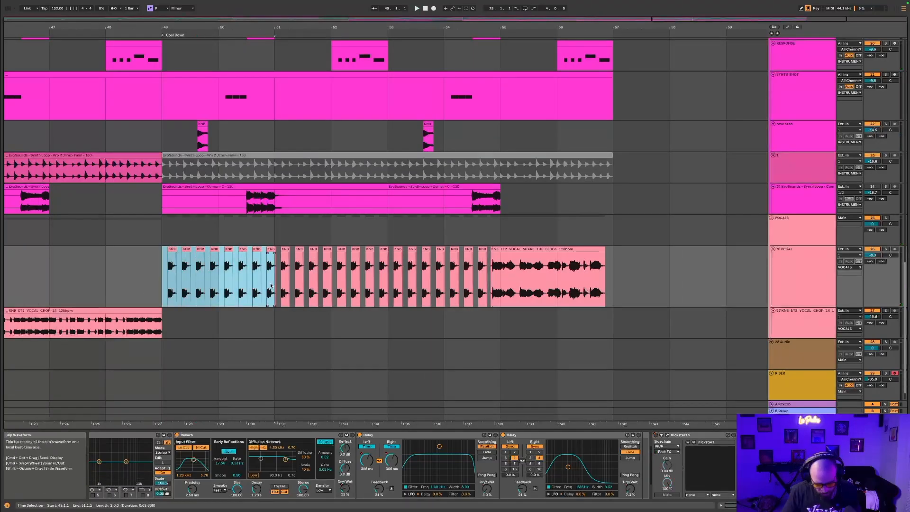
key("super+j")
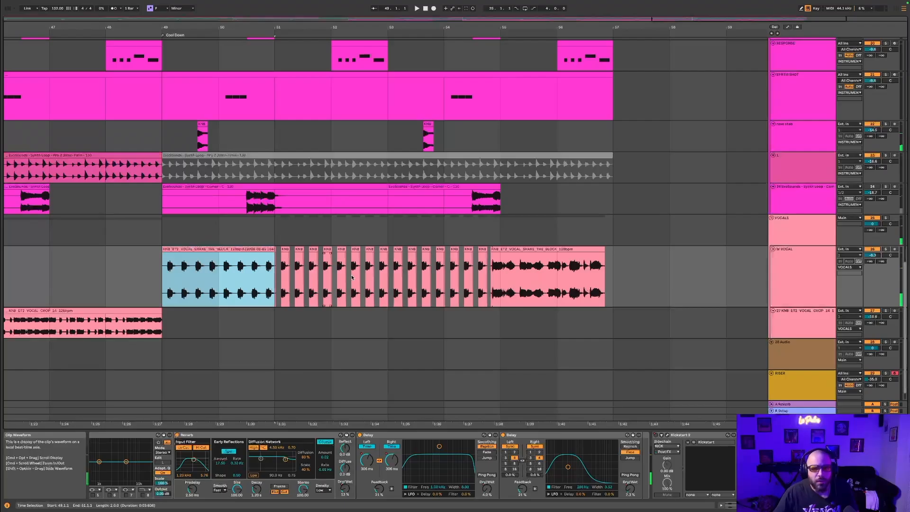
- Play the closing M VOCAL phrase from bar 55 and open its clip in the sample editor
left_click(516, 277)
key("space")
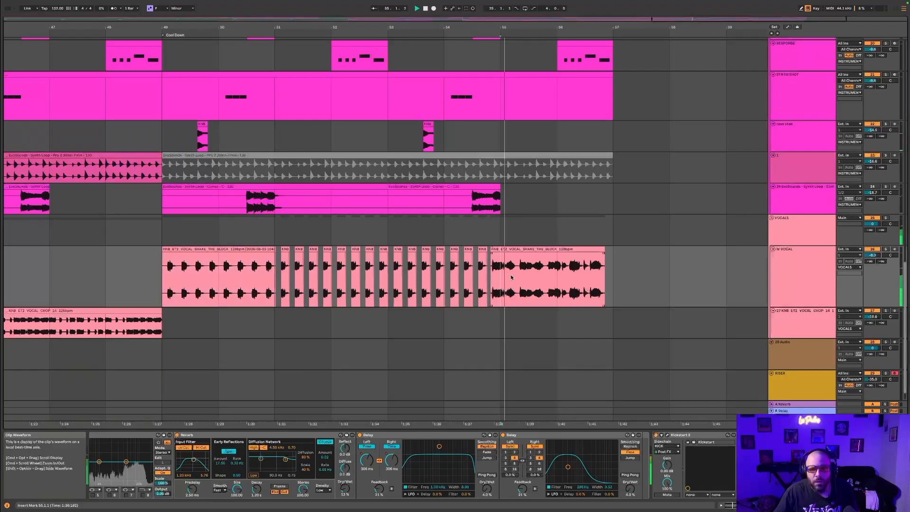
left_click(562, 288)
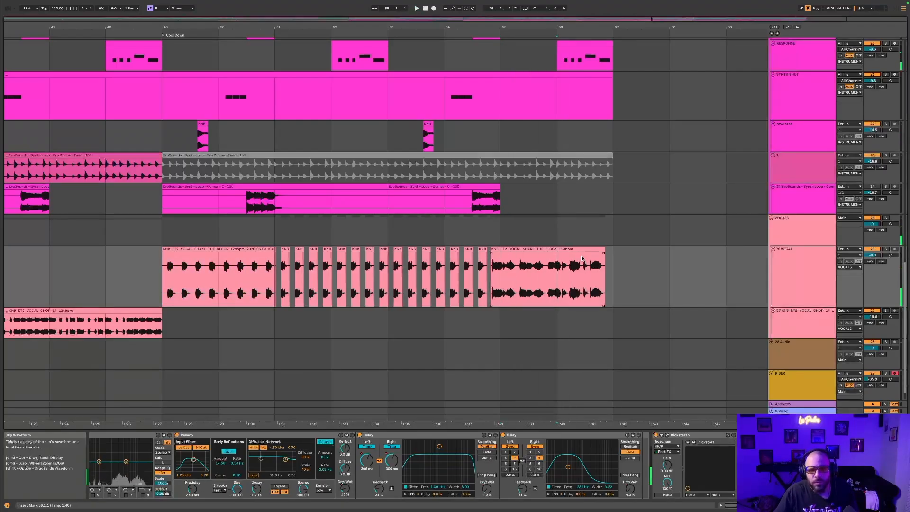
double_click(563, 255)
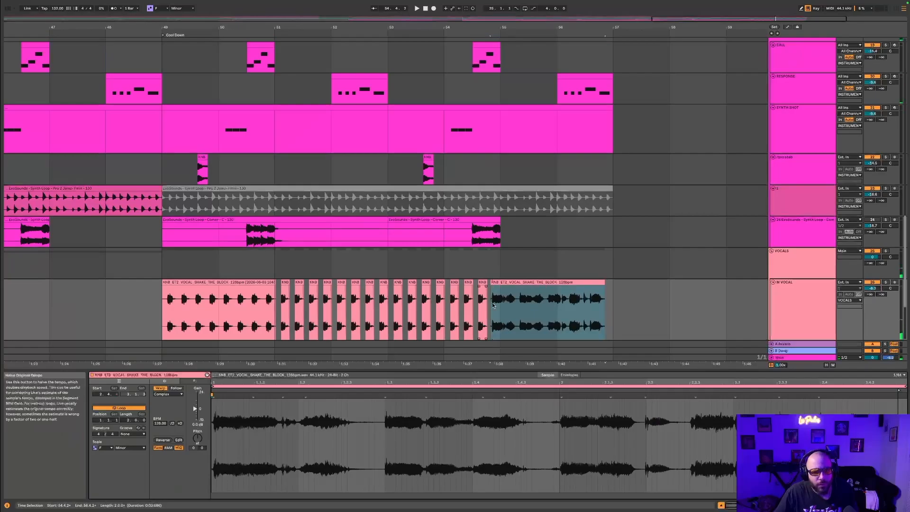
left_click(538, 290)
double_click(706, 20)
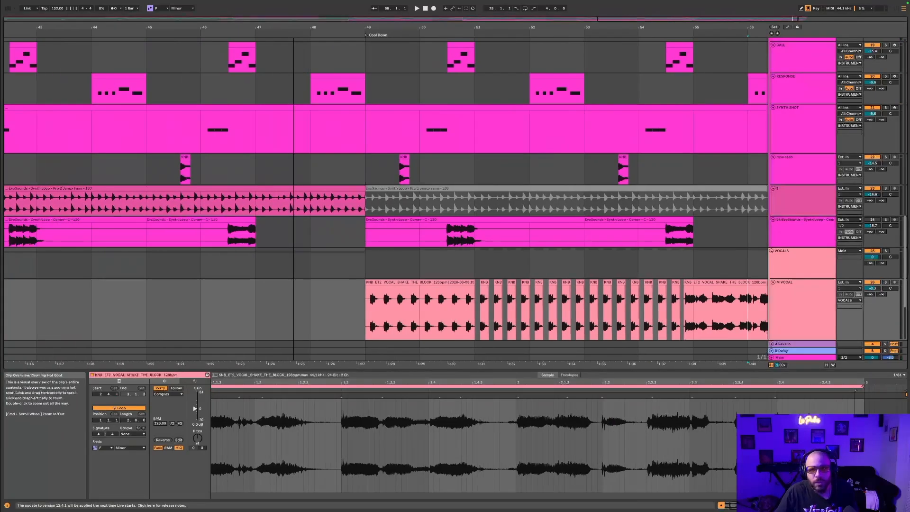
- Copy the last bar of the build-up M VOCAL phrase, from bar 24 to bar 25
scroll(192, 308, "up", 3)
left_click(370, 310)
left_click_drag(369, 310, 393, 307)
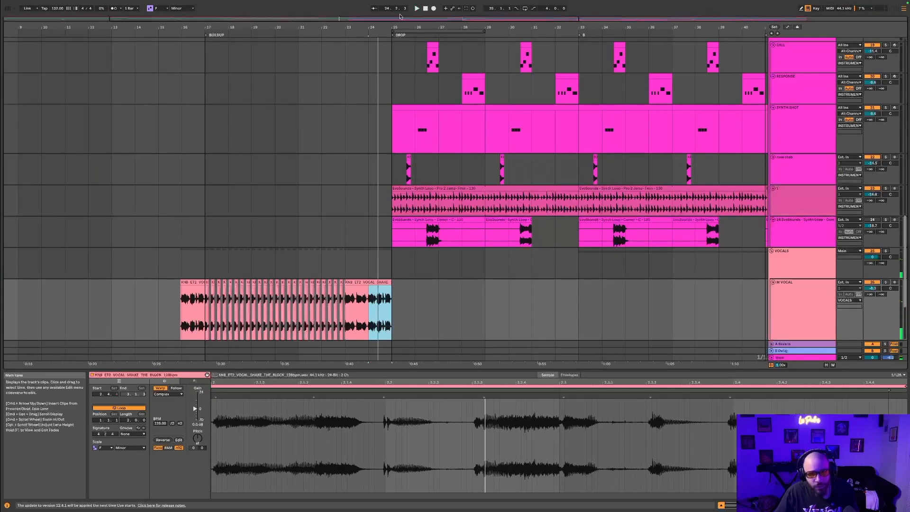
left_click_drag(399, 17, 720, 17)
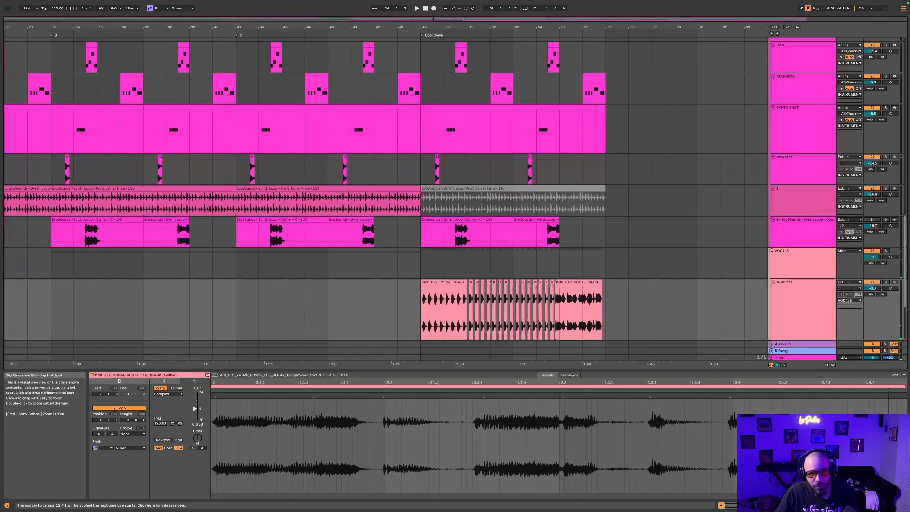
- Play the consolidated M VOCAL chop clip at bar 49 and duplicate it over bars 51 to 53
left_click(423, 304)
key("space")
left_click(445, 282)
key("super+d")
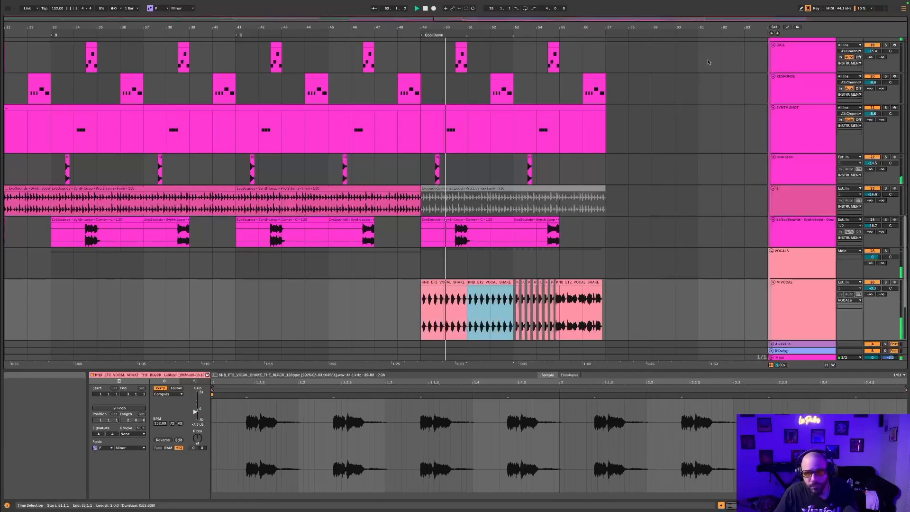
- Paste the copied vocal phrase on the M VOCAL track from bar 52 to bar 53
left_click_drag(663, 18, 719, 39)
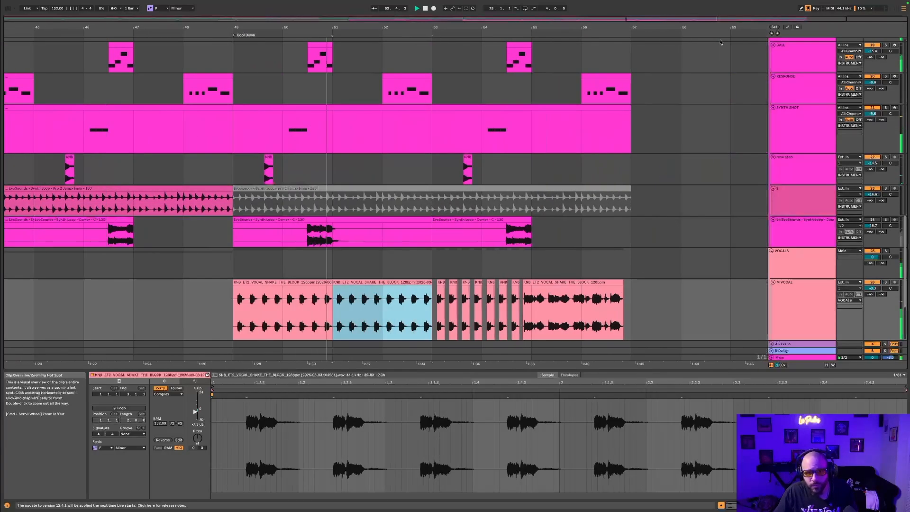
left_click(395, 322)
key("super+v")
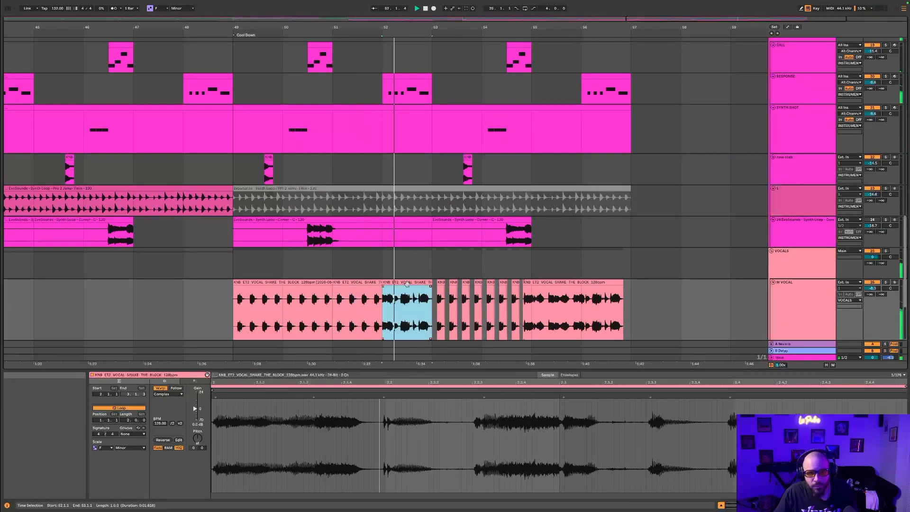
left_click(229, 309)
key("space")
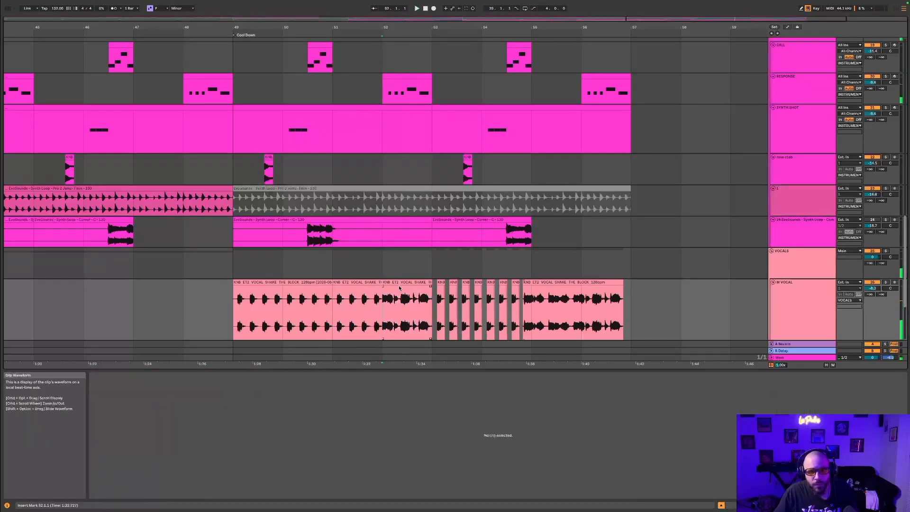
- Return to the device view and play the arrangement from bar 45 to hear the transition into Cool Down
left_click(825, 505)
left_click_drag(681, 18, 626, 6)
left_click(338, 155)
scroll(335, 159, "up", 2)
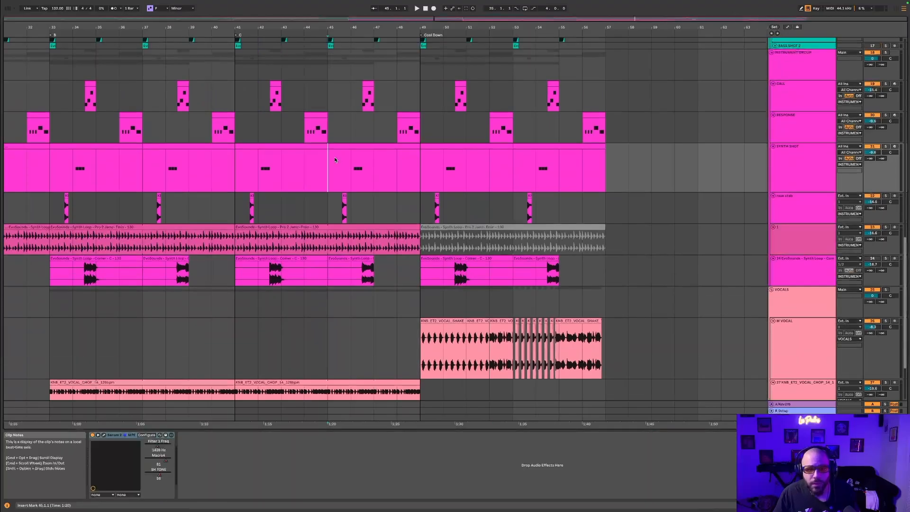
key("space")
left_click_drag(517, 24, 576, 33)
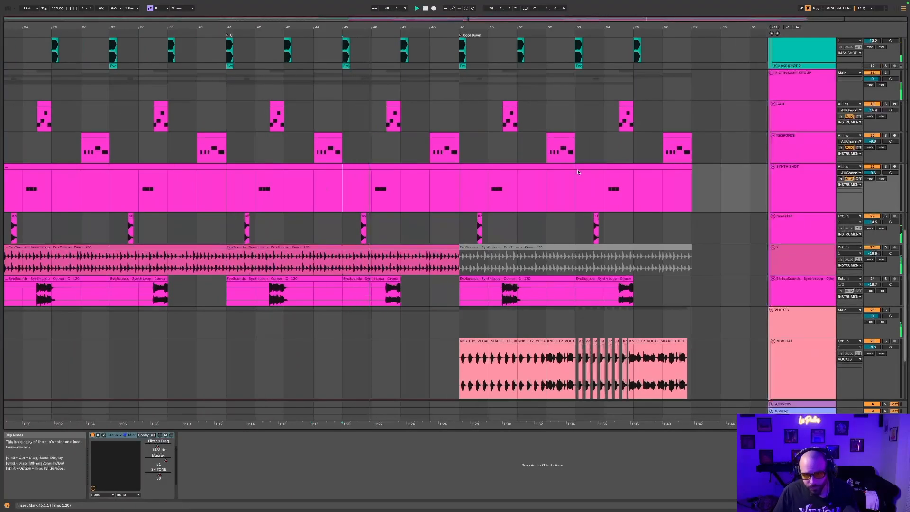
- Fold the INSTRUMENT GROUP and delete its clips from bar 49 to bar 57
left_click_drag(559, 194, 462, 192)
scroll(772, 135, "up", 3)
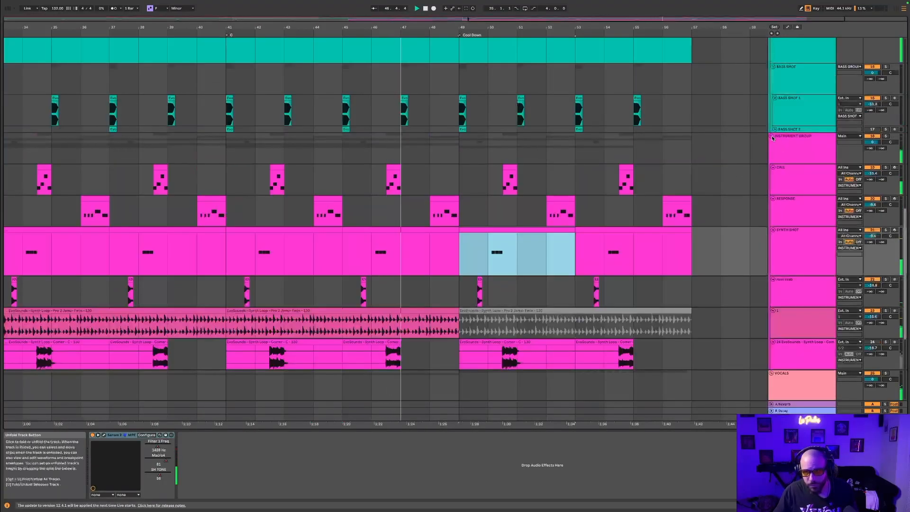
left_click(771, 135)
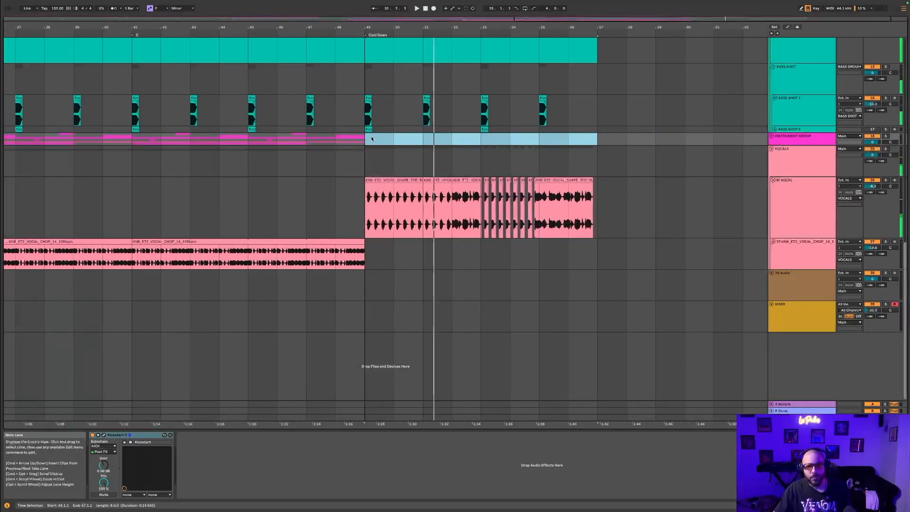
left_click(329, 142)
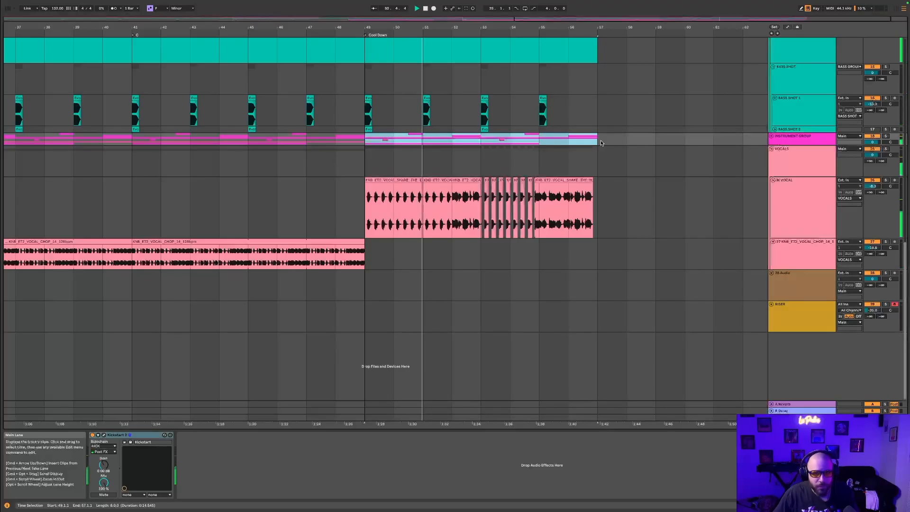
key("Delete")
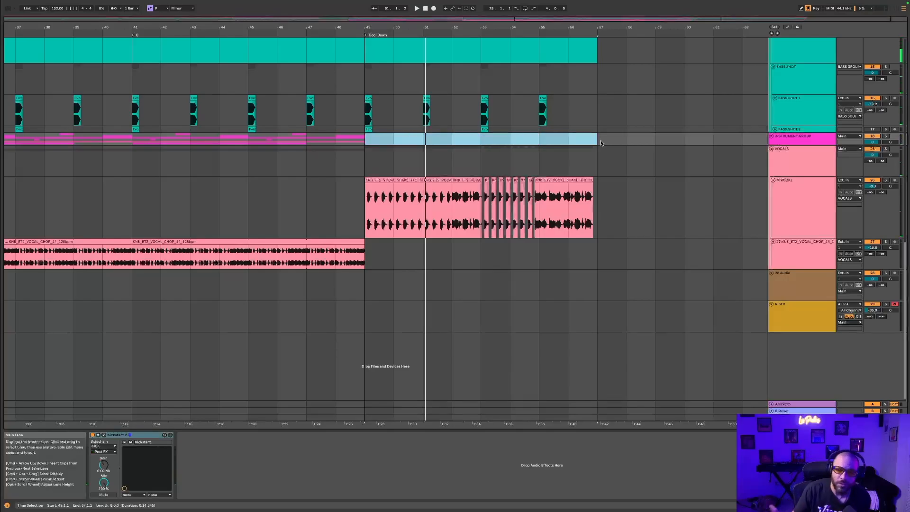
- Open the first M VOCAL chop clip, turn off its grid snapping and nudge the opening warp marker slightly later
left_click(391, 180)
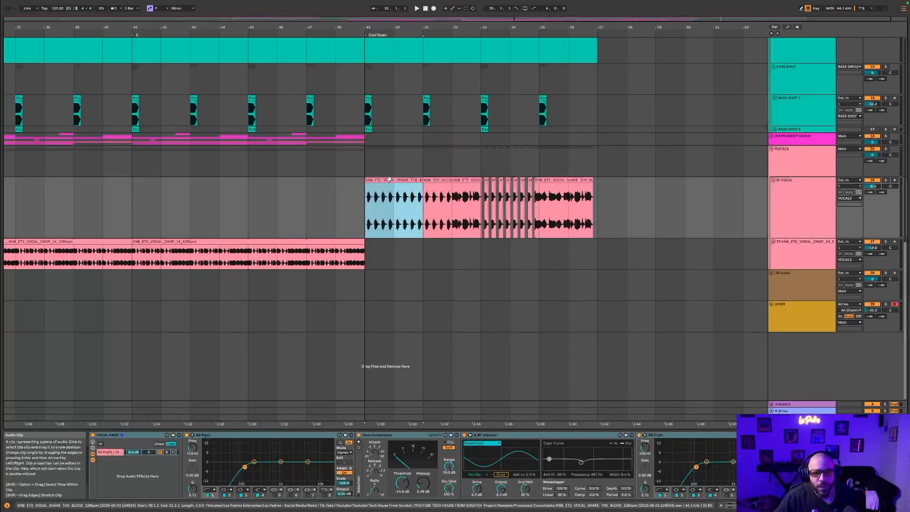
double_click(392, 177)
key("space")
left_click_drag(218, 382, 218, 421)
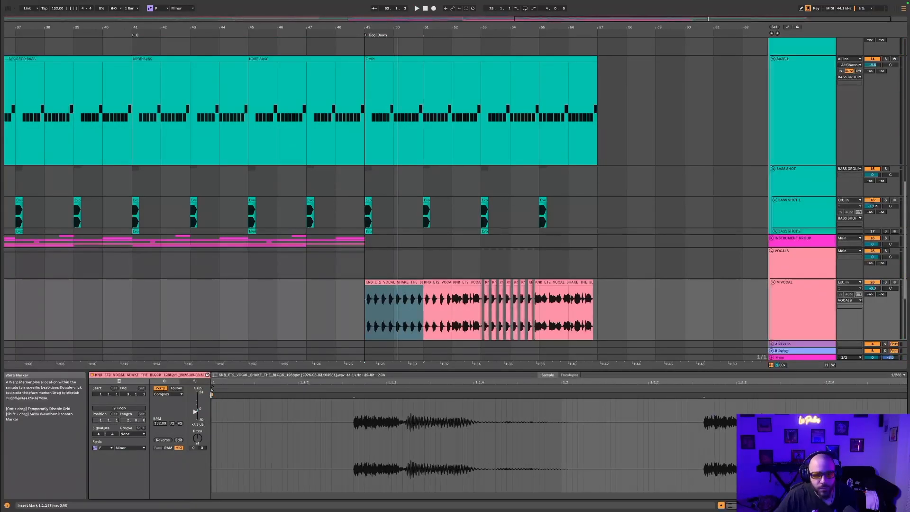
right_click(240, 415)
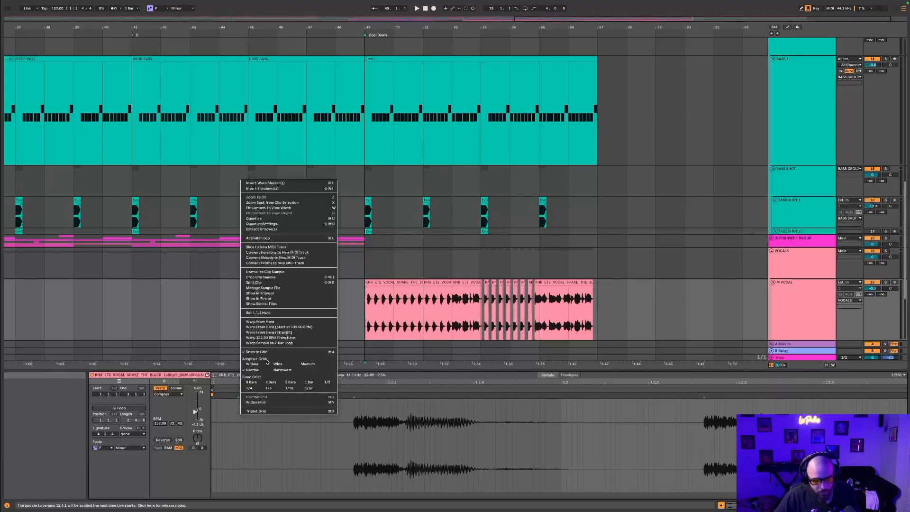
left_click(254, 351)
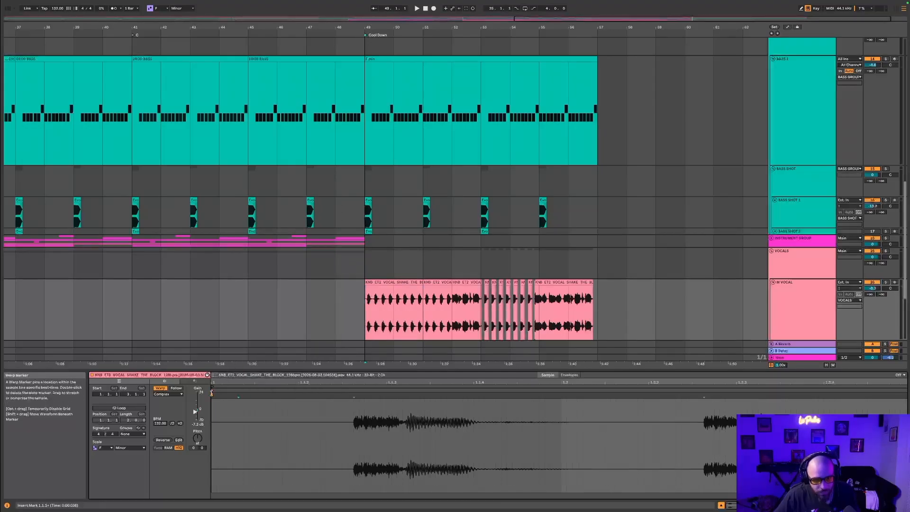
left_click_drag(213, 393, 218, 393)
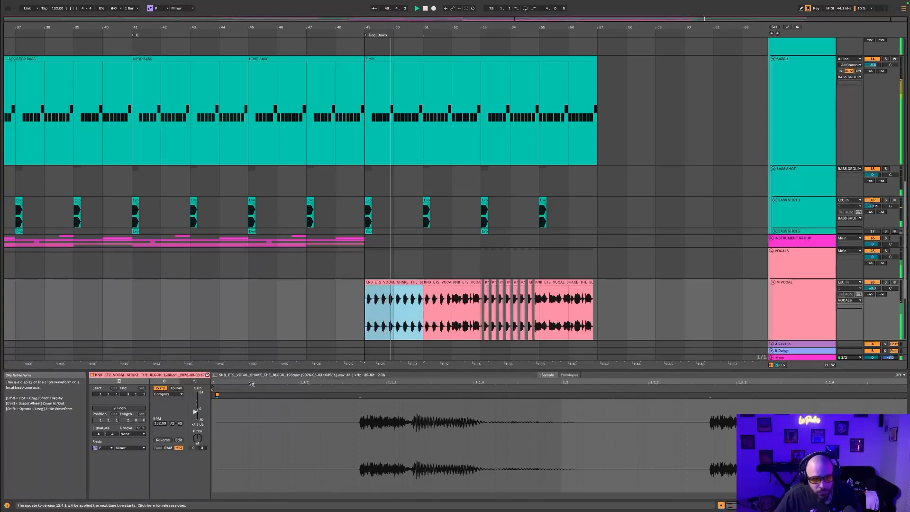
- Loop the first M VOCAL clip out to bar 52 and duplicate bars 49 to 53 over bars 53 to 57
left_click(119, 407)
left_click(436, 283)
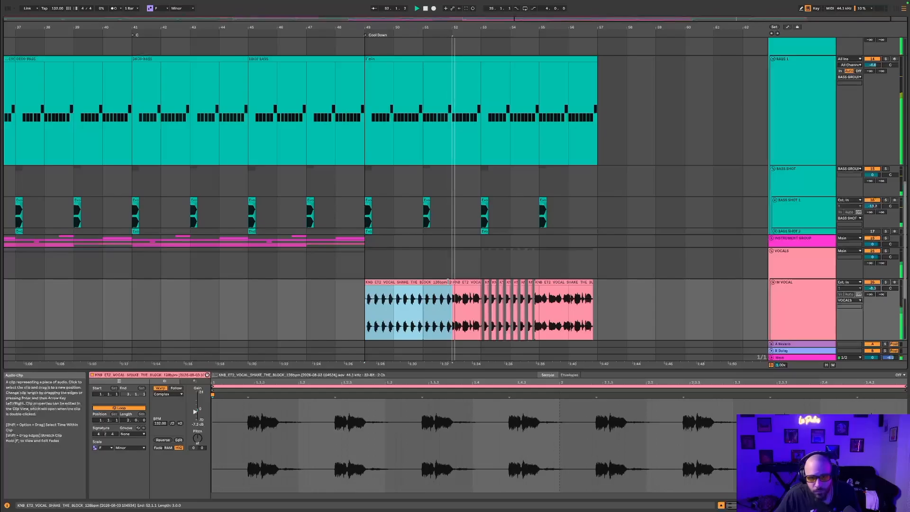
left_click_drag(370, 313, 499, 305)
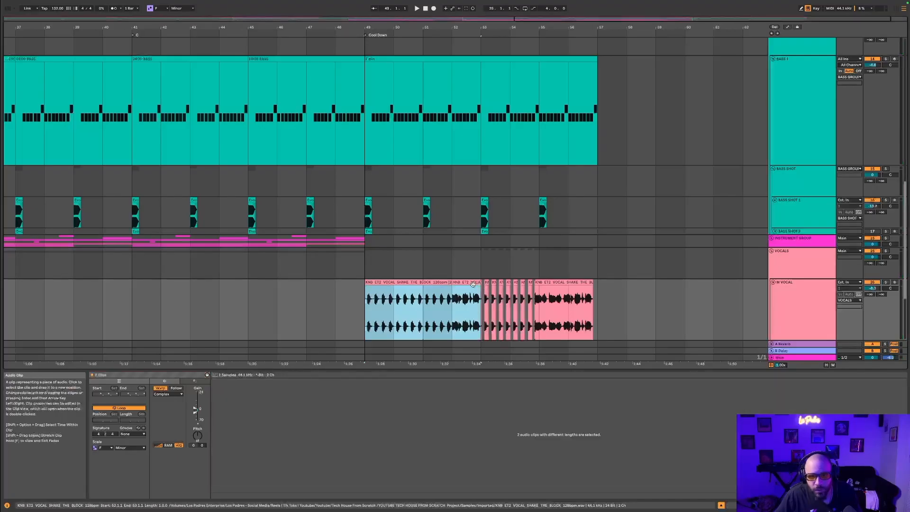
key("super+d")
left_click(375, 302)
scroll(375, 302, "down", 3)
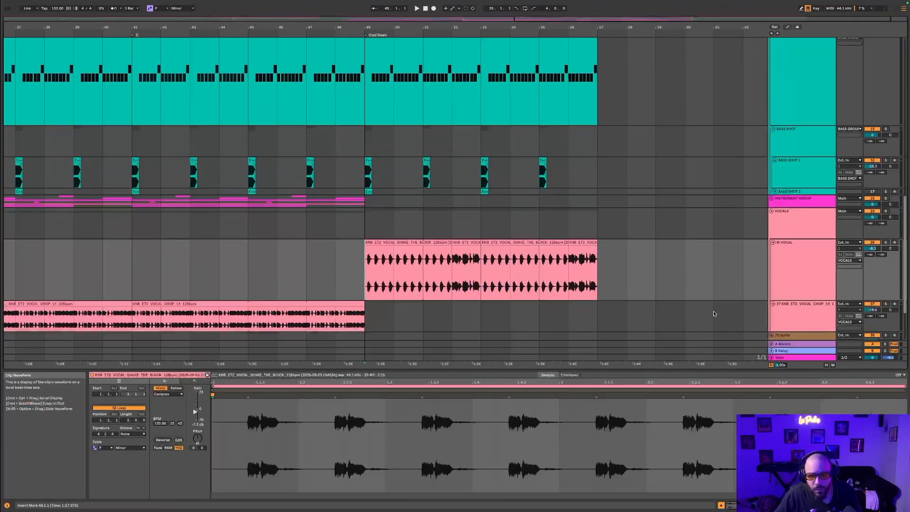
- Return to the M VOCAL device chain and briefly play the start of Cool Down
left_click(815, 505)
left_click(359, 314)
key("space")
key("space")
left_click_drag(805, 505, 820, 505)
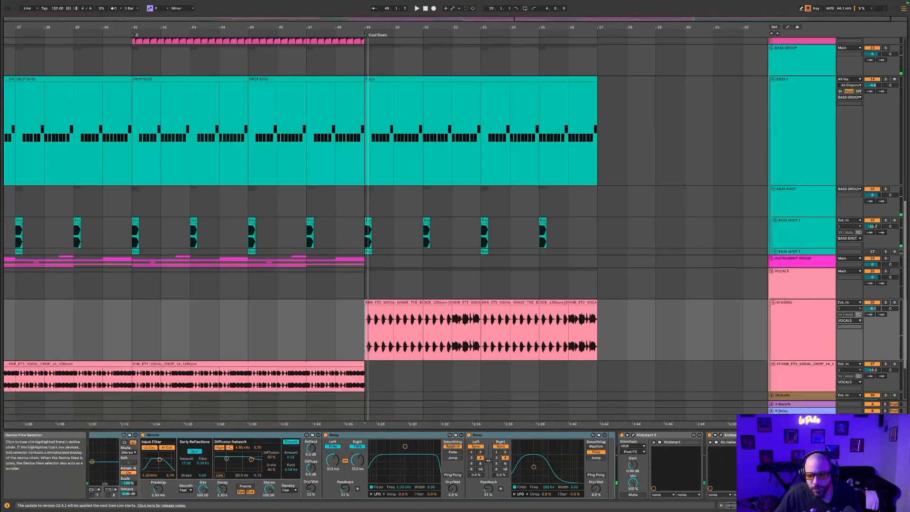
- Flatten the M VOCAL Auto Filter Frequency automation at 20 kHz from bar 49 to bar 57 and play it back
right_click(812, 371)
left_click(814, 394)
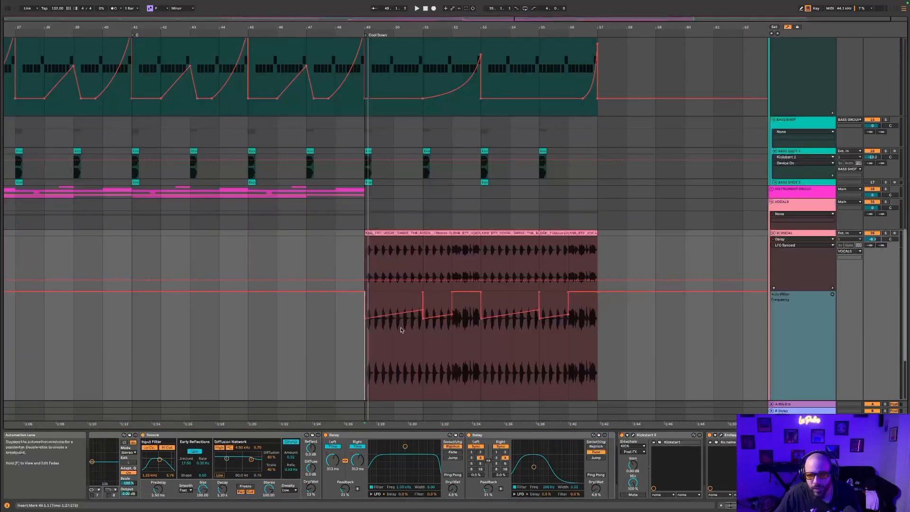
left_click(336, 313)
left_click_drag(364, 320, 365, 292)
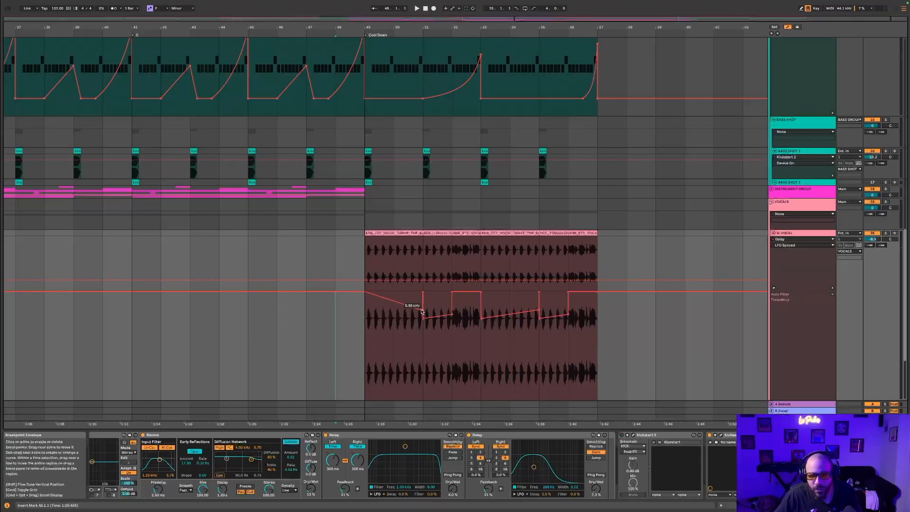
left_click(423, 317)
left_click(453, 317)
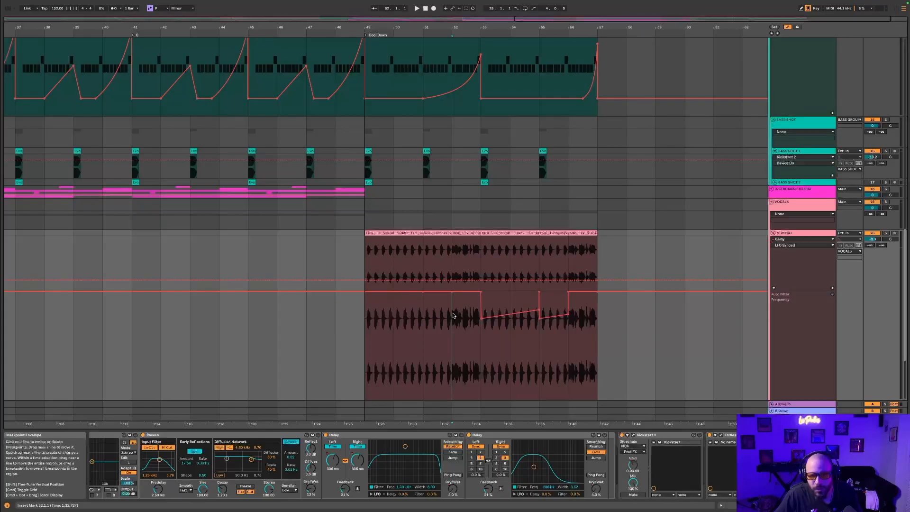
left_click(481, 317)
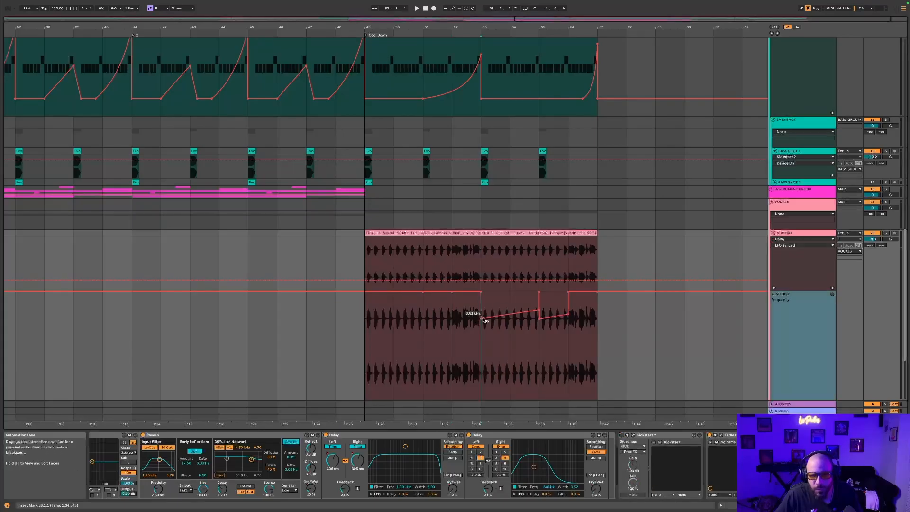
left_click(539, 318)
left_click(567, 314)
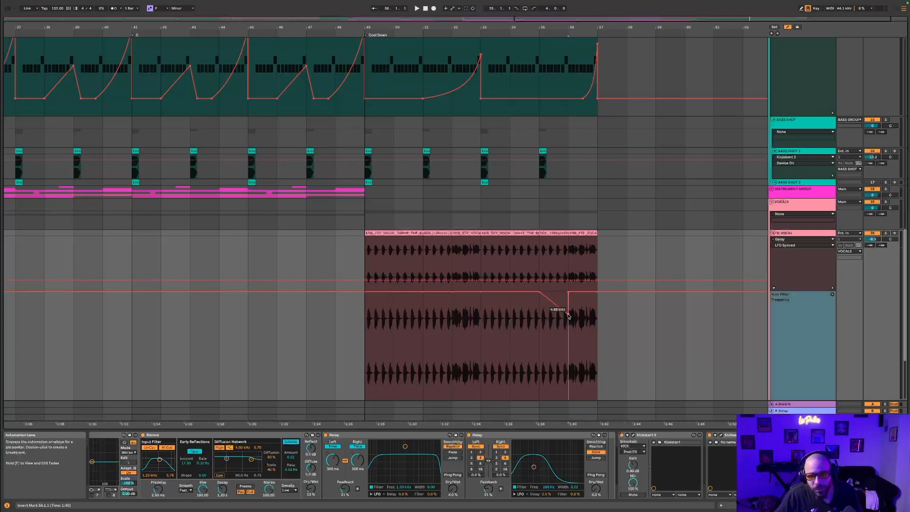
left_click(376, 320)
key("space")
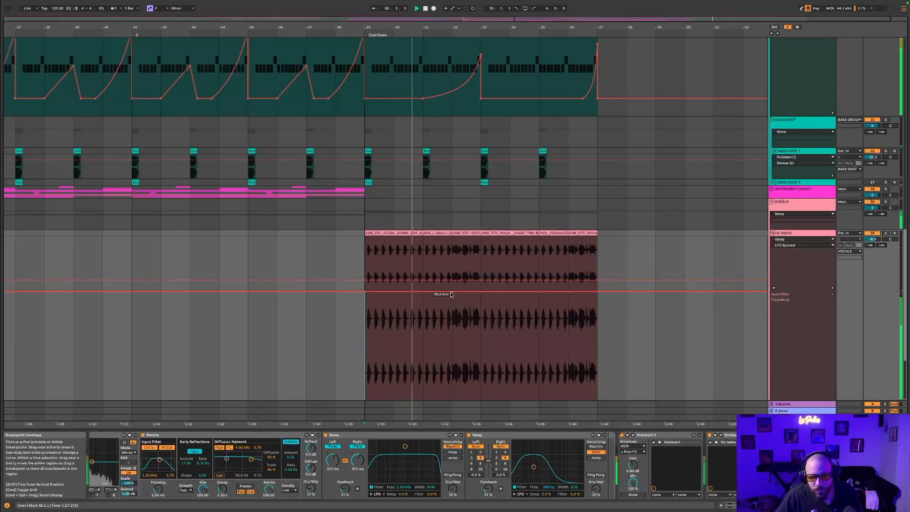
- Try to curve the M VOCAL Auto Filter Frequency automation downward toward bar 57
left_click_drag(568, 293, 597, 309)
left_click_drag(540, 293, 597, 301)
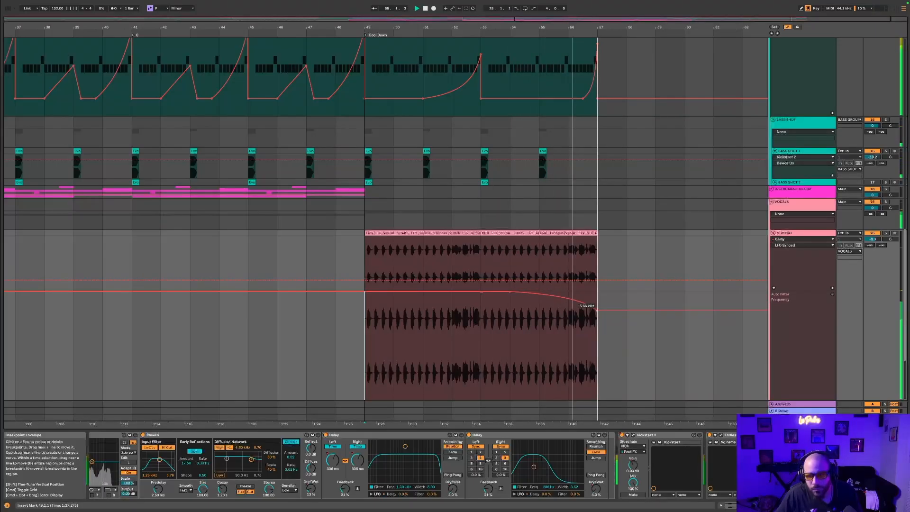
mouse_move(596, 312)
left_mouse_down()
mouse_move(596, 321)
mouse_move(599, 308)
left_mouse_up()
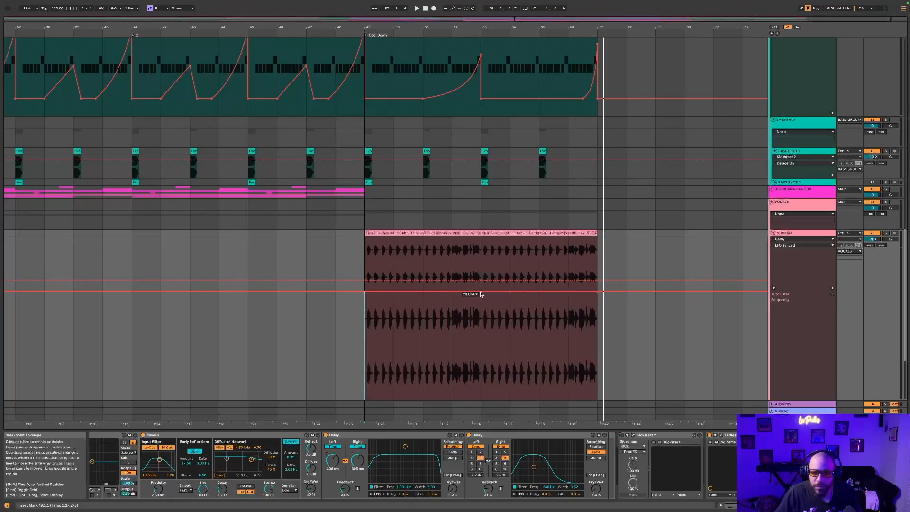
- Hide the automation and review the whole arrangement across the vocal, bass and drum tracks, playing from bar 40
left_click(788, 27)
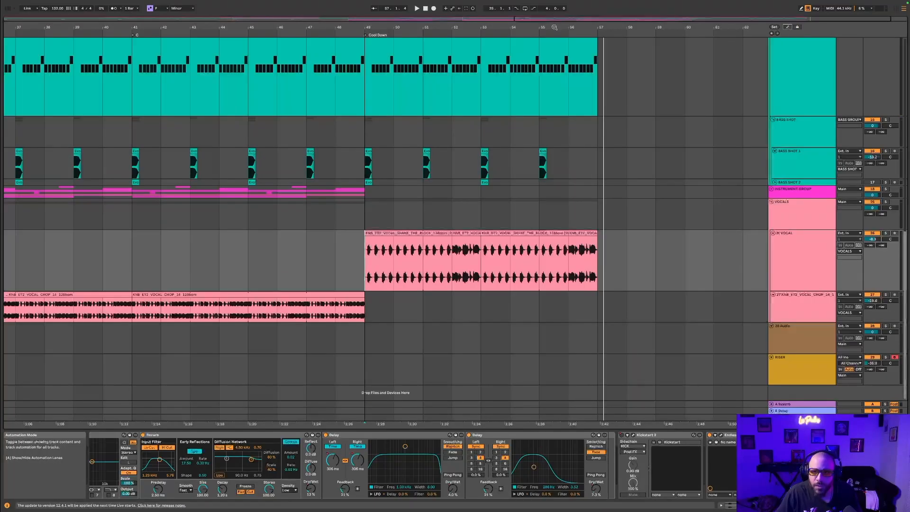
double_click(553, 19)
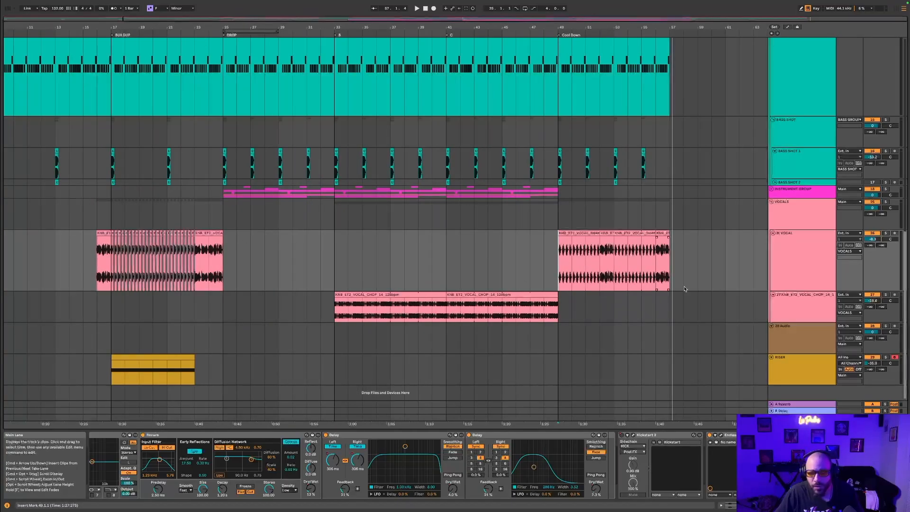
scroll(383, 223, "down", 2)
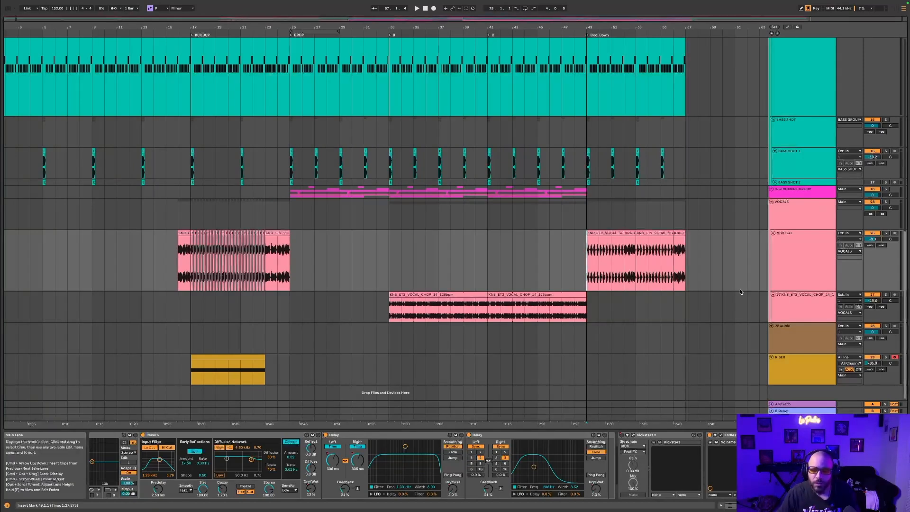
scroll(740, 291, "up", 2)
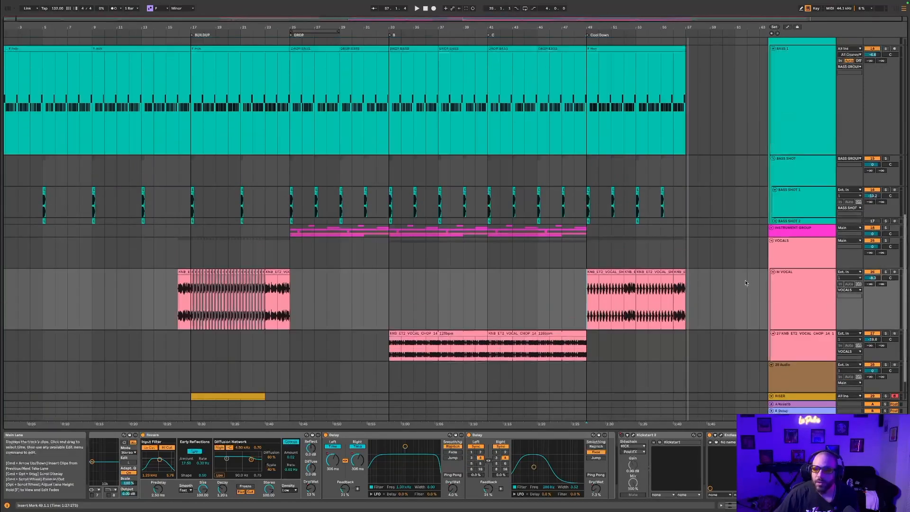
scroll(750, 268, "up", 5)
scroll(723, 287, "up", 4)
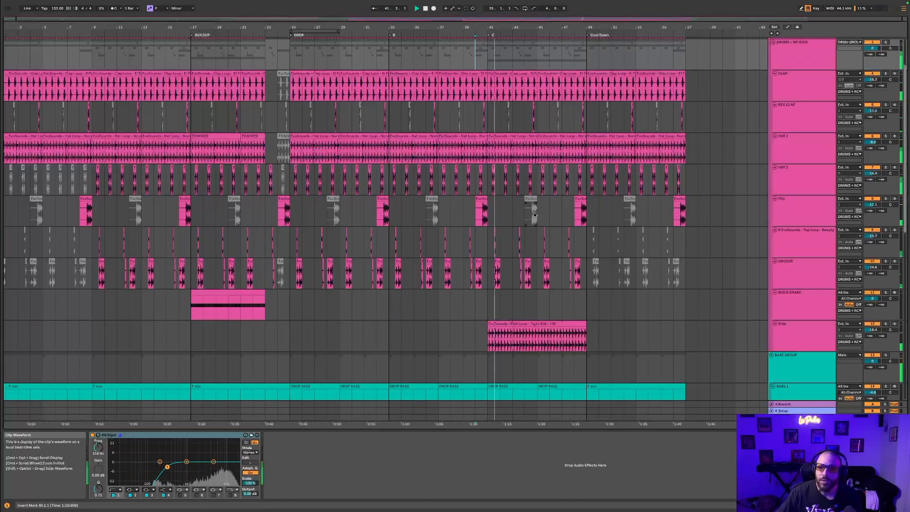
scroll(796, 341, "down", 2)
scroll(798, 324, "down", 10)
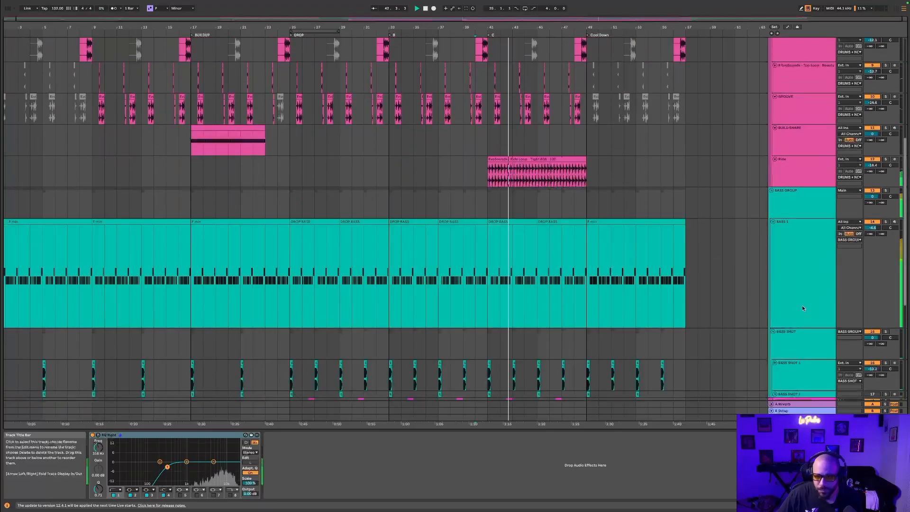
- Reorder the BASS 1 device chain so that Kickstart 2 comes after EQ Eight
left_click(797, 194)
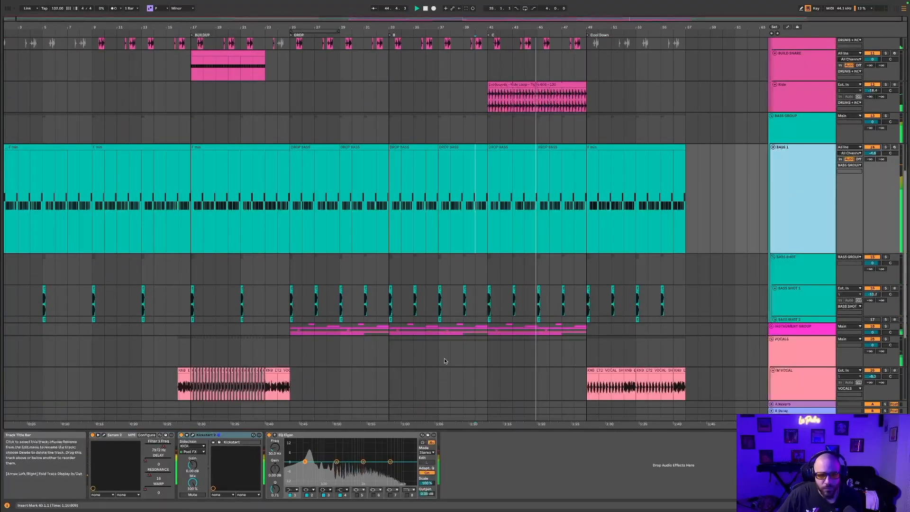
left_click(415, 435)
left_click_drag(415, 435, 465, 438)
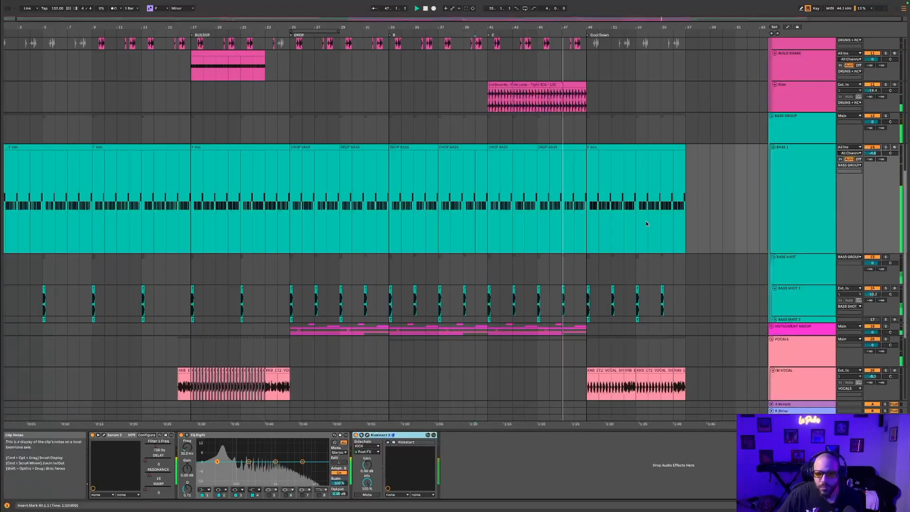
- Open Kickstart 2 on the M VOCAL track, raise its Mix amount and play the section back
scroll(646, 223, "down", 2)
scroll(693, 280, "down", 2)
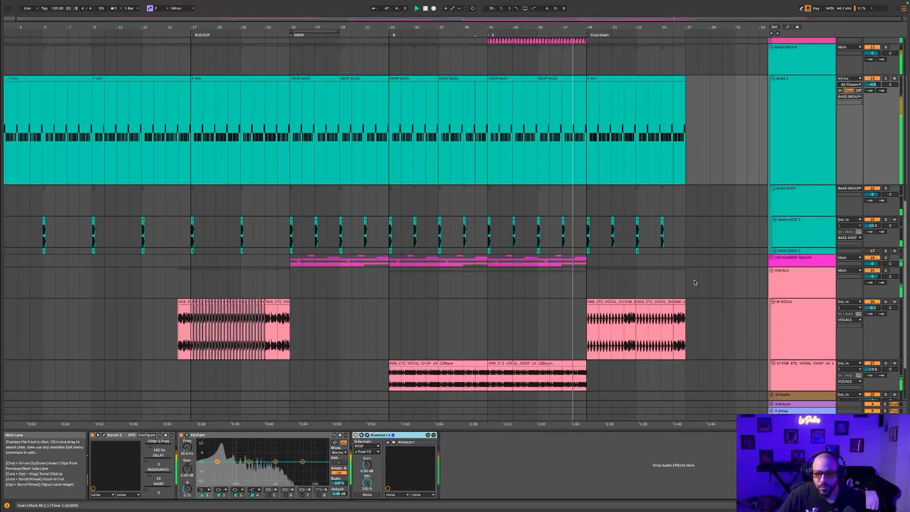
left_click(795, 126)
scroll(741, 310, "down", 3)
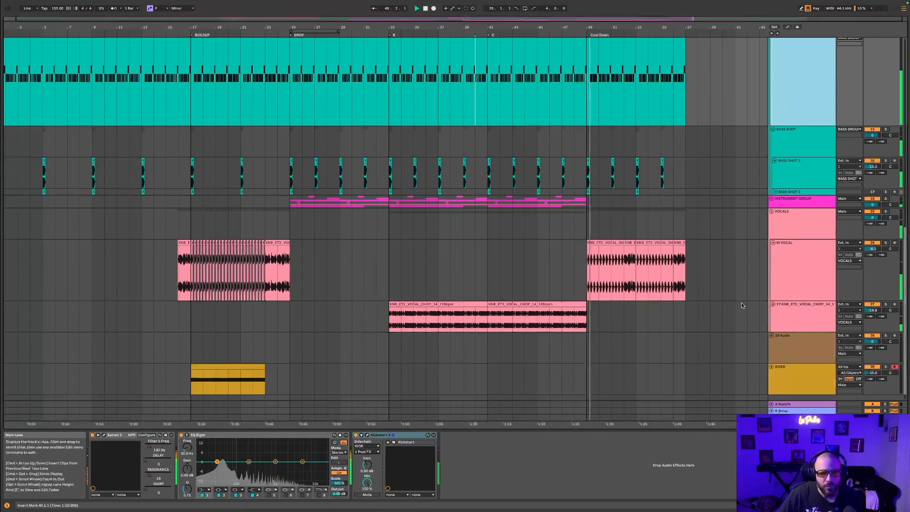
left_click(895, 250)
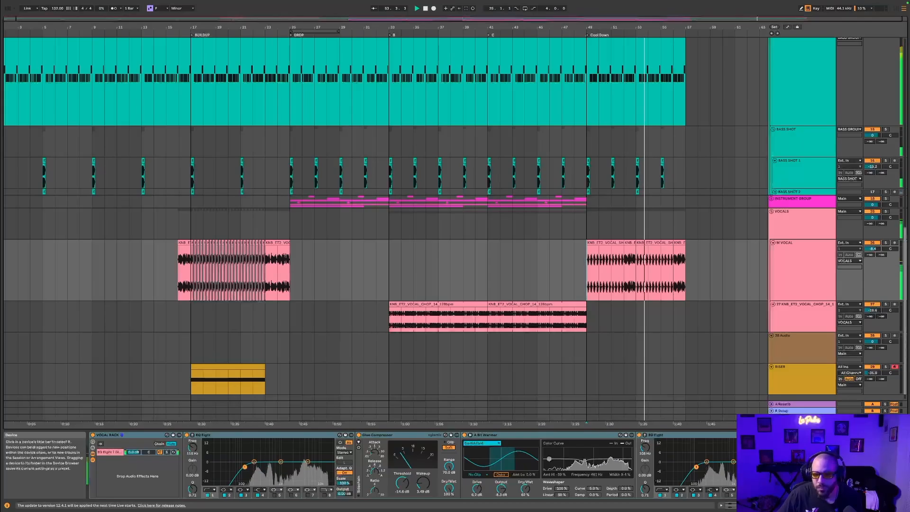
scroll(711, 445, "right", 15)
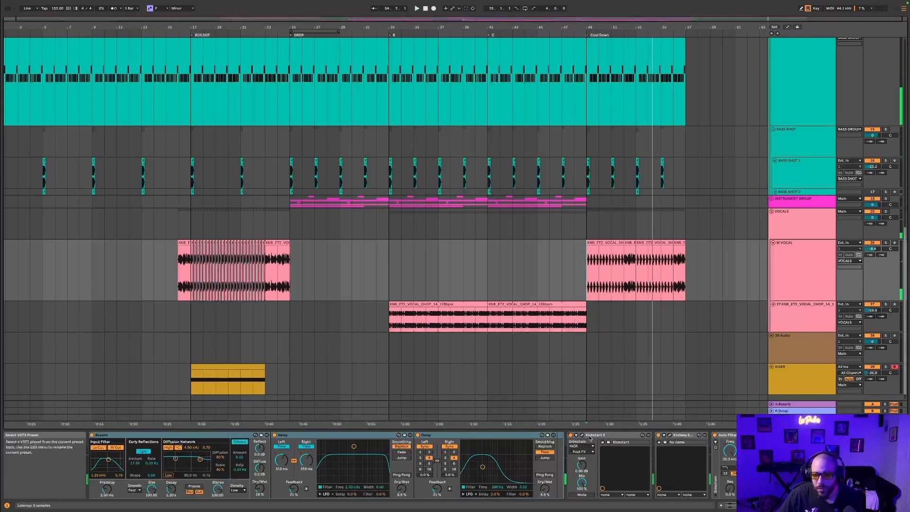
left_click(582, 435)
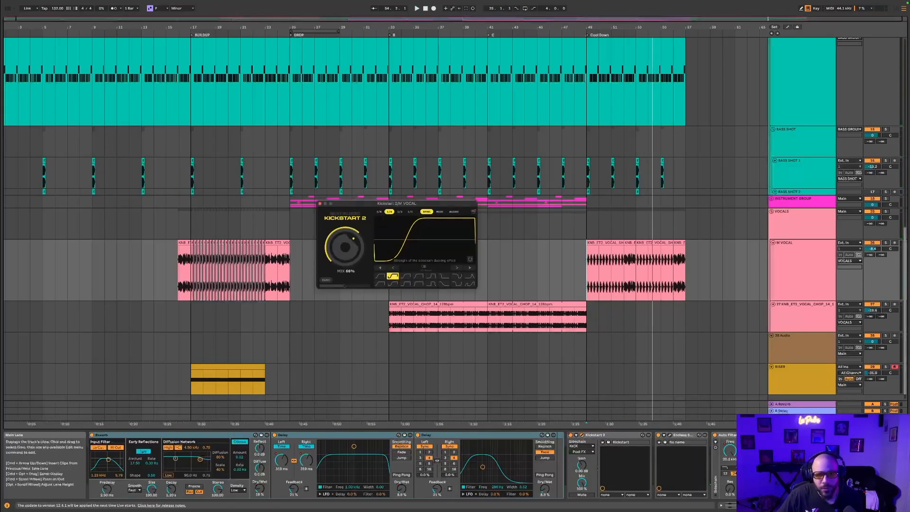
left_click_drag(345, 247, 345, 233)
key("space")
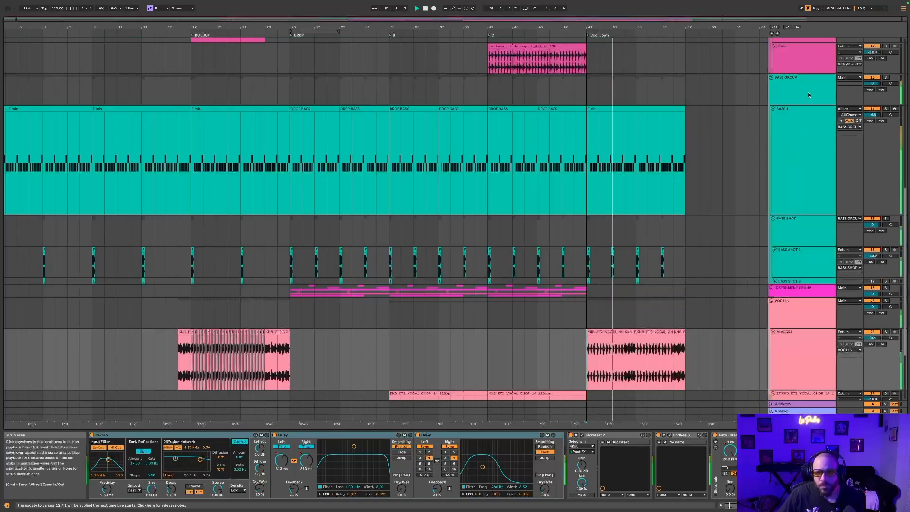
- Copy a one-bar M VOCAL chop and paste it at bars 32 and 40, just before the B and C sections
scroll(808, 92, "up", 10)
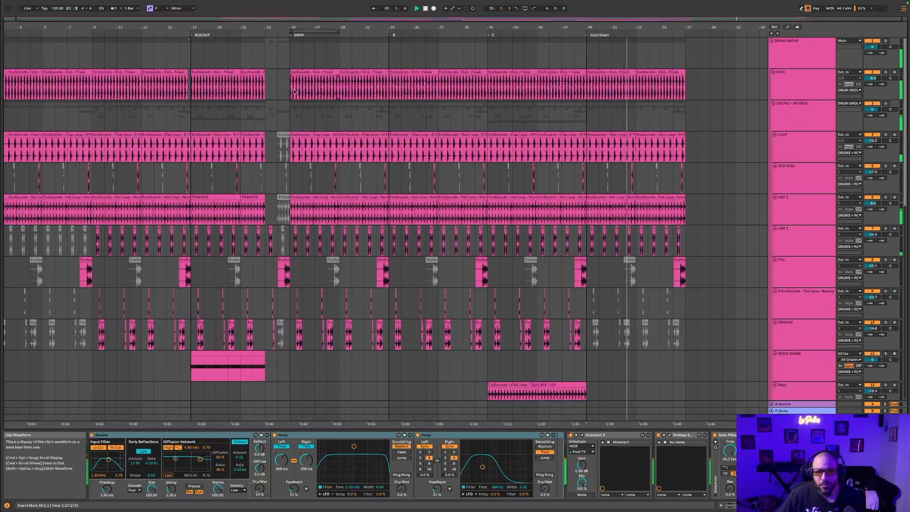
left_click(294, 91)
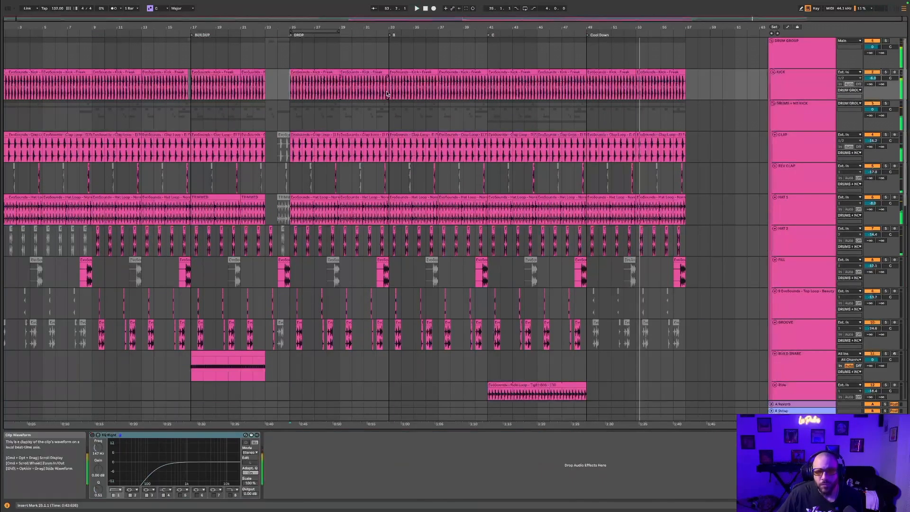
scroll(387, 88, "down", 12)
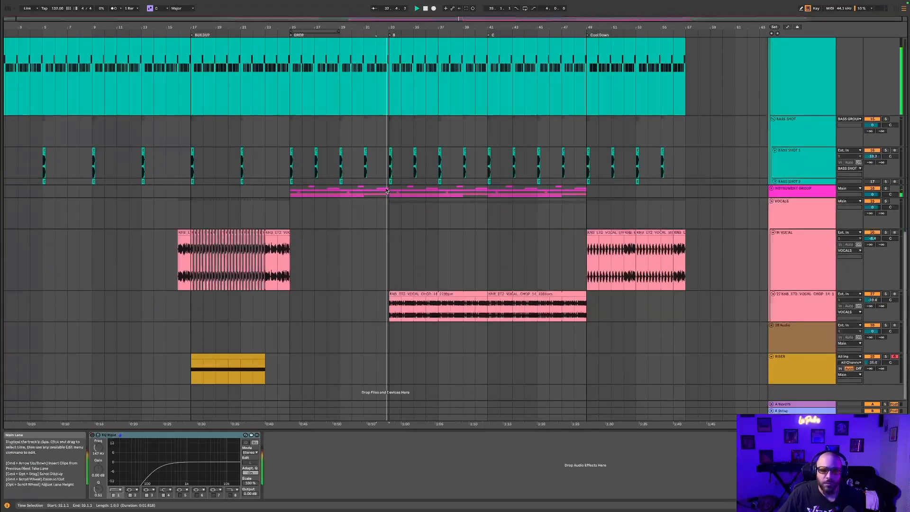
left_click_drag(279, 249, 290, 247)
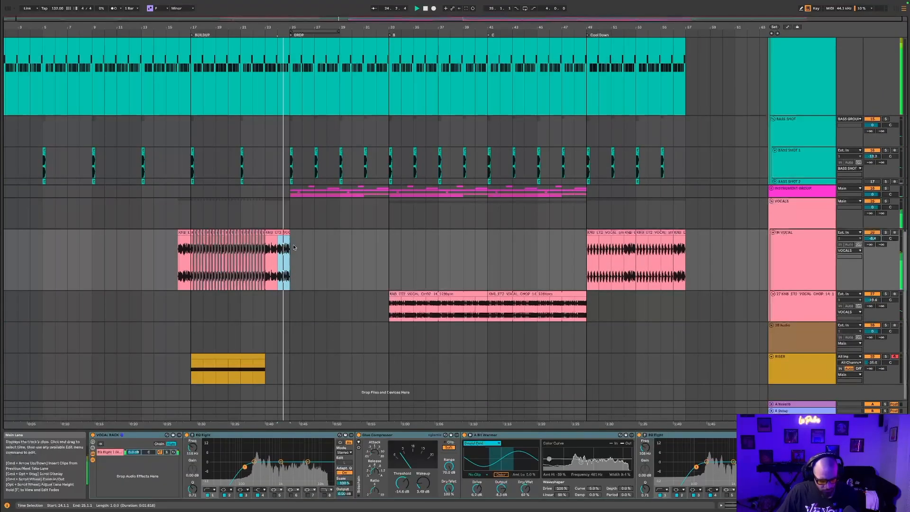
left_click(180, 260)
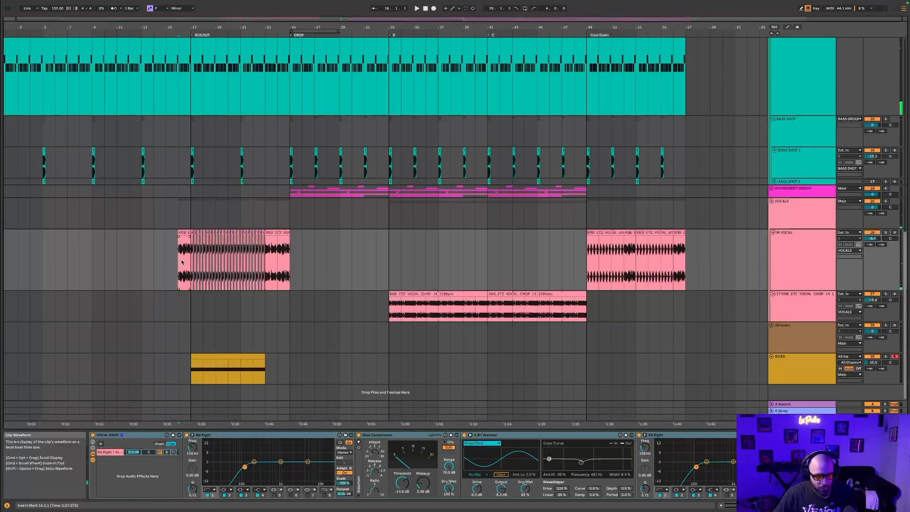
key("space")
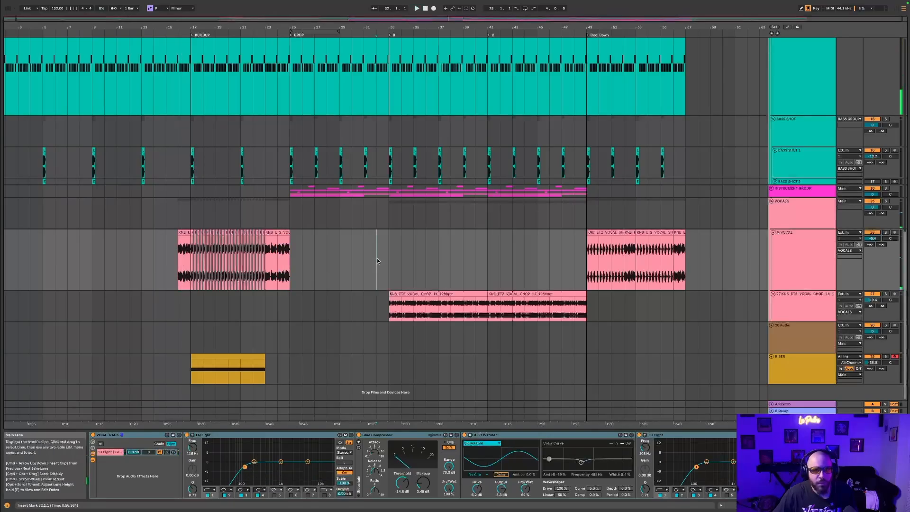
left_click(376, 258)
key("super+v")
left_click(476, 257)
key("super+v")
left_click_drag(294, 260, 572, 270)
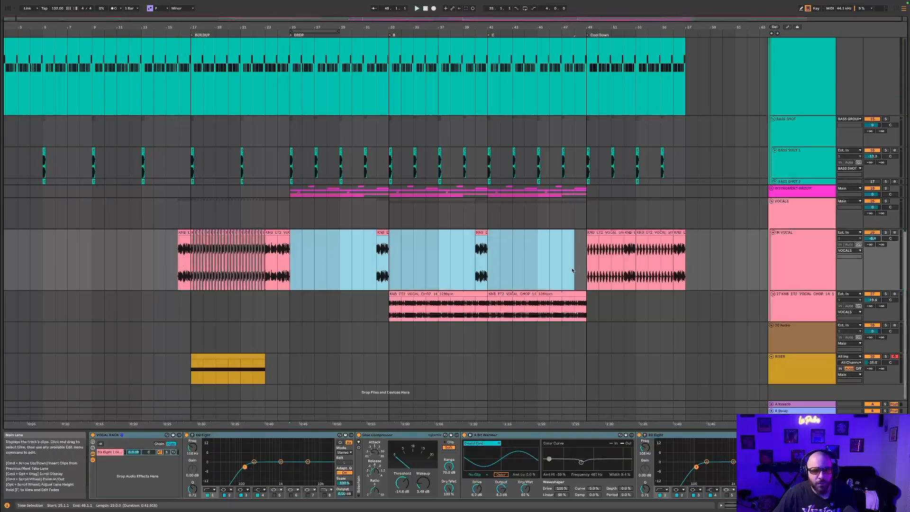
left_click(364, 258)
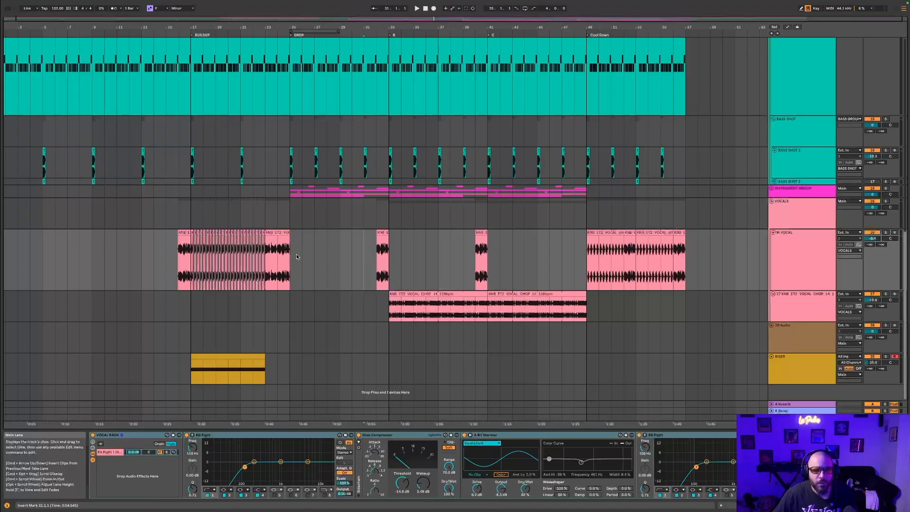
- Show the automation and switch the BASS GROUP's EQ Eight Device On envelope to on from bar 32
scroll(342, 179, "up", 5)
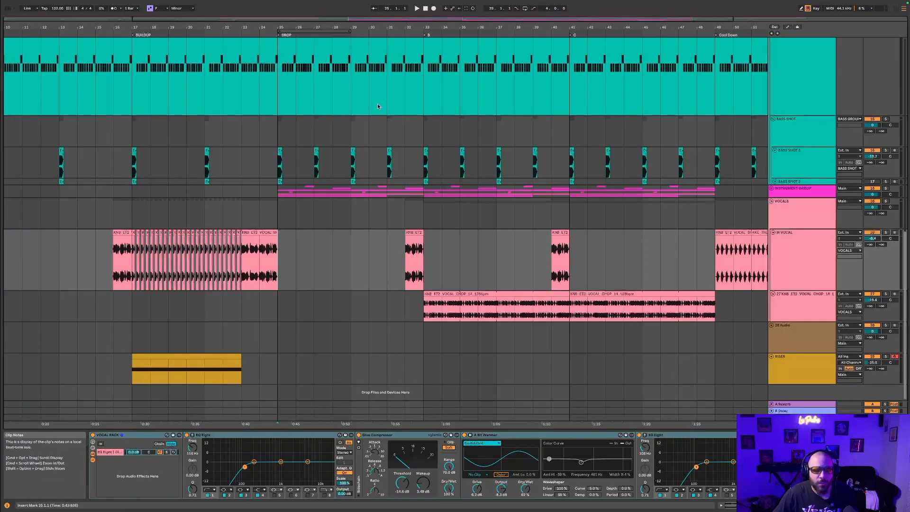
scroll(380, 180, "up", 3)
scroll(379, 180, "down", 3)
left_click_drag(387, 261, 422, 259)
scroll(422, 259, "up", 5)
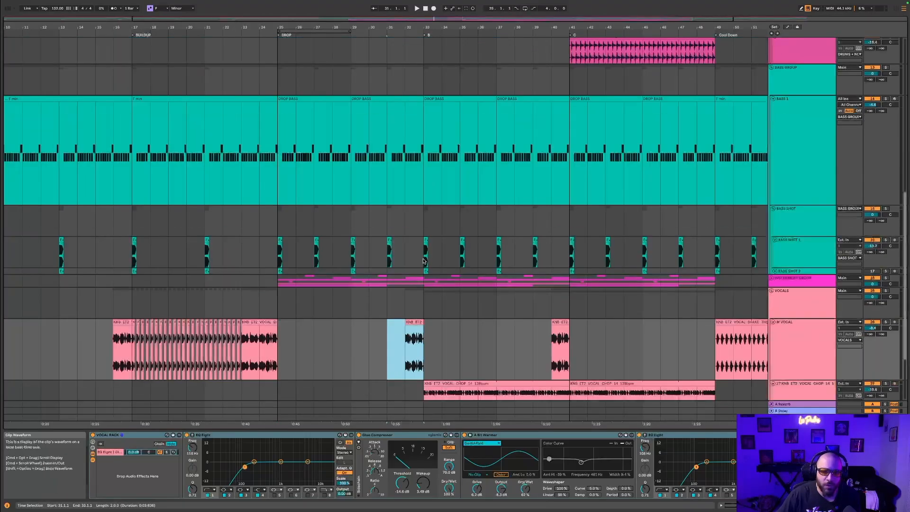
left_click(799, 264)
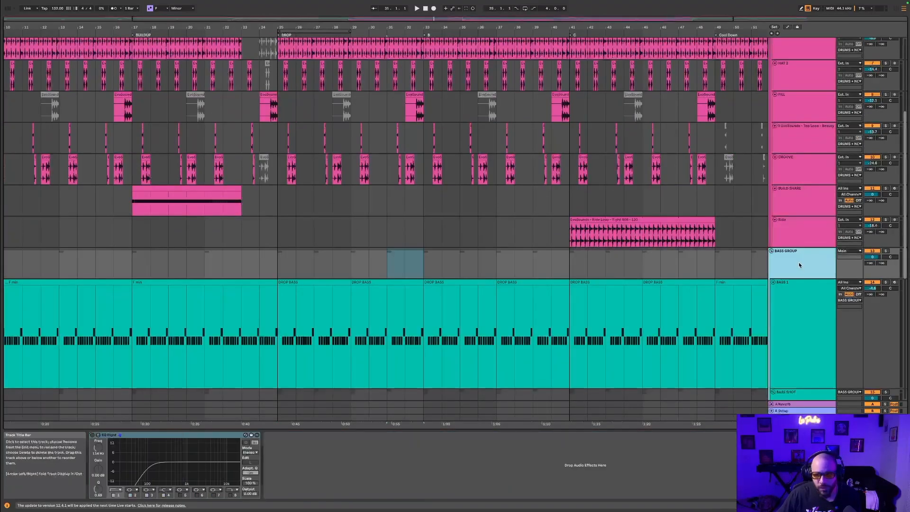
key("a")
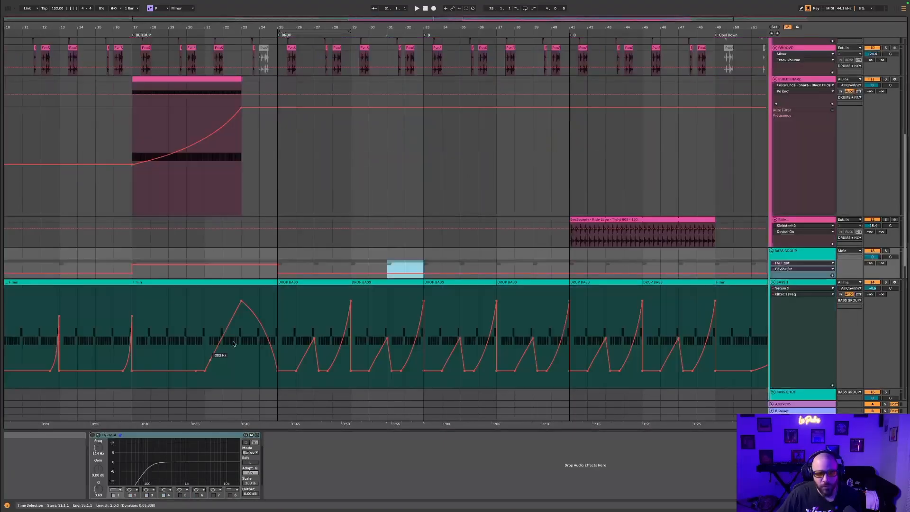
scroll(406, 237, "down", 3)
left_click_drag(412, 210, 412, 202)
scroll(412, 204, "down", 2)
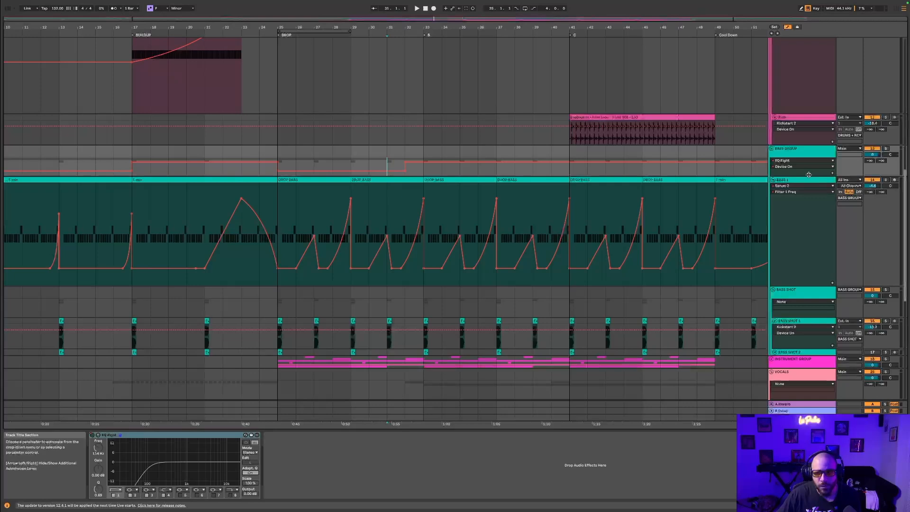
- Enlarge the BASS GROUP automation lane and switch its EQ Eight off again from bar 33
left_click_drag(809, 175, 808, 204)
scroll(351, 130, "down", 2)
left_click(278, 123)
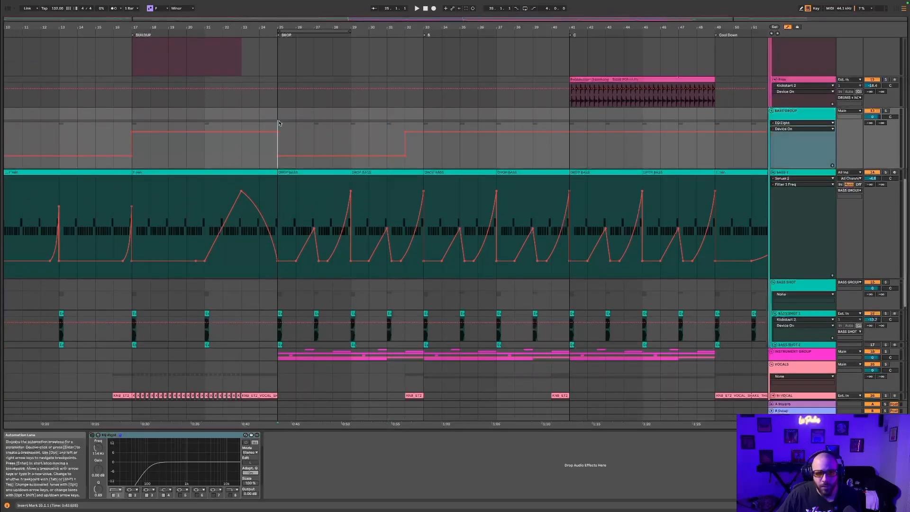
scroll(278, 123, "down", 2)
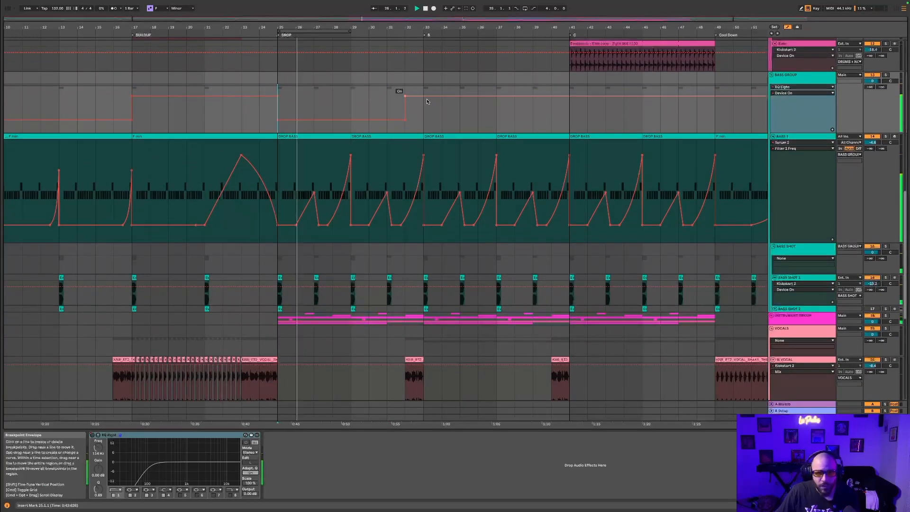
scroll(416, 114, "up", 10)
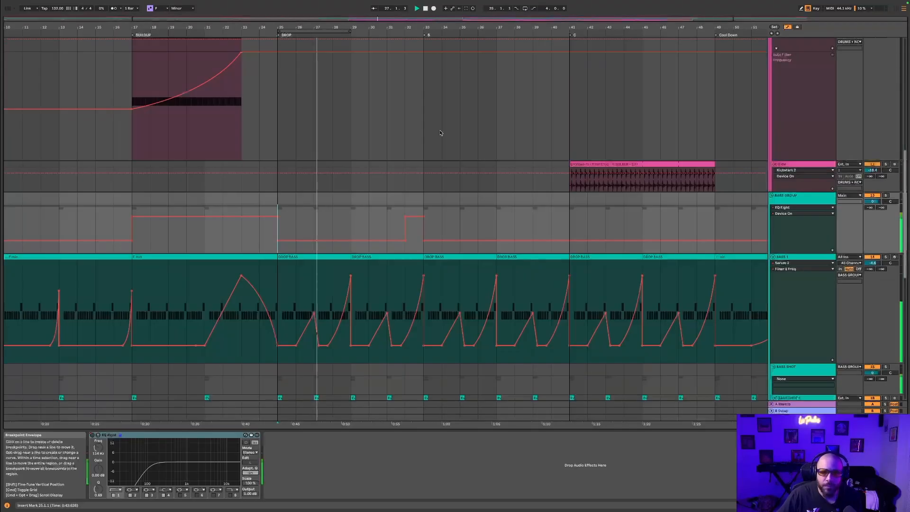
- Automate the KICK track's EQ Eight to be on only from bar 32 to bar 33, with the start aligned exactly to bar 32
scroll(897, 181, "up", 4)
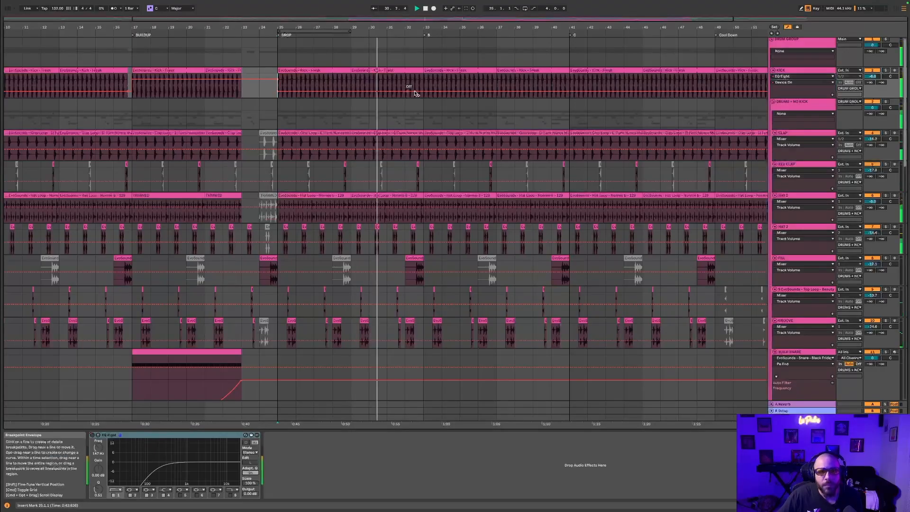
left_click_drag(425, 80, 426, 92)
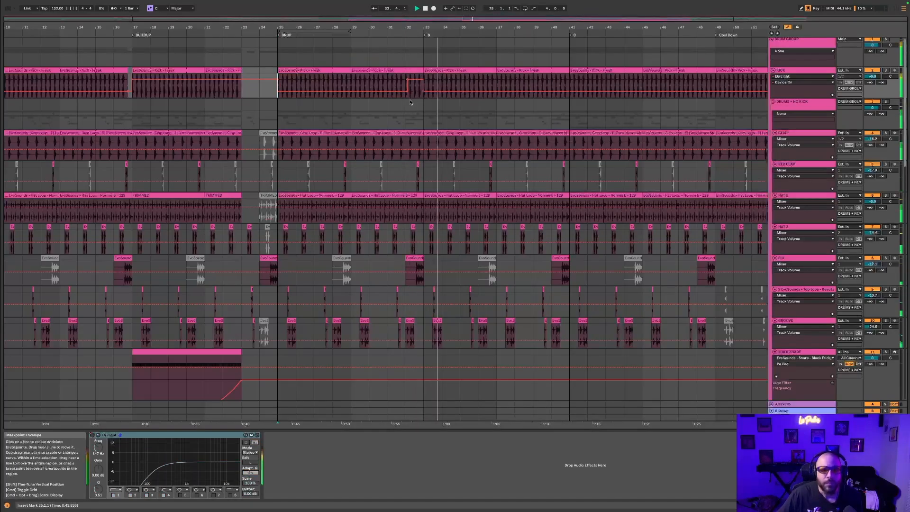
left_click(405, 98)
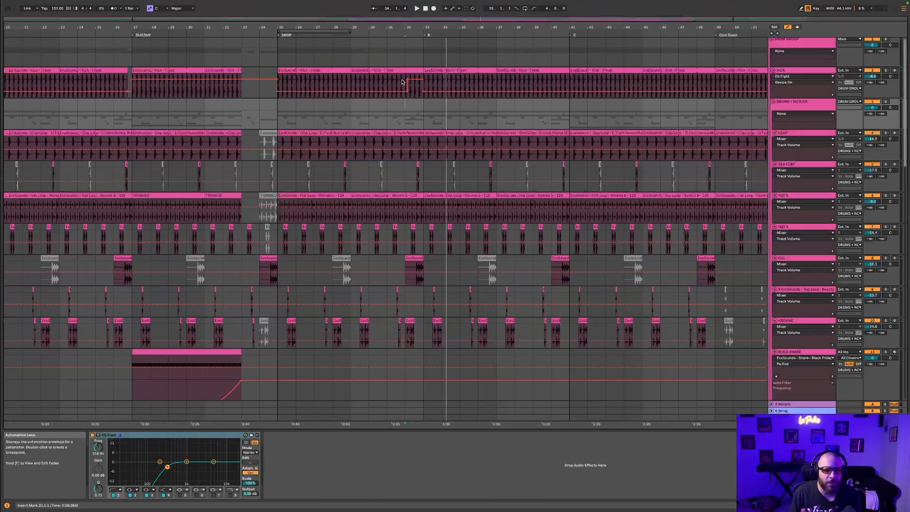
left_click_drag(406, 19, 406, 66)
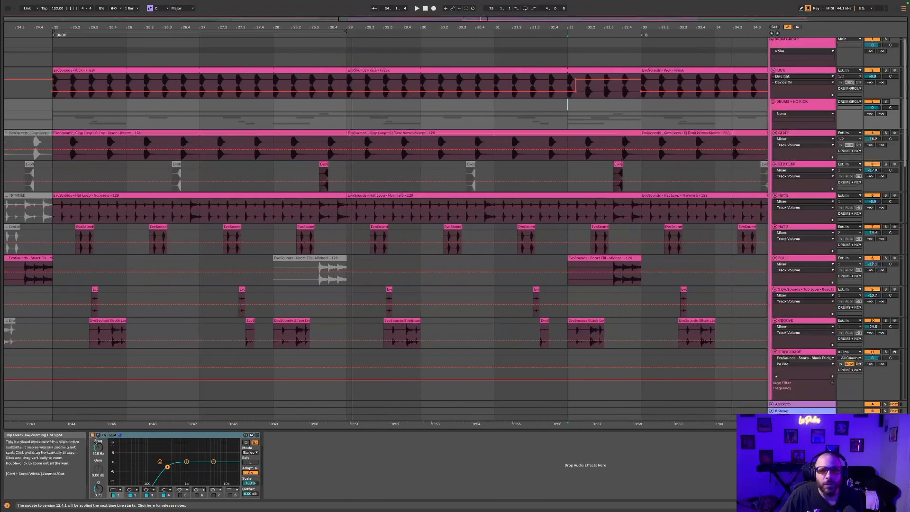
left_click_drag(575, 79, 576, 79)
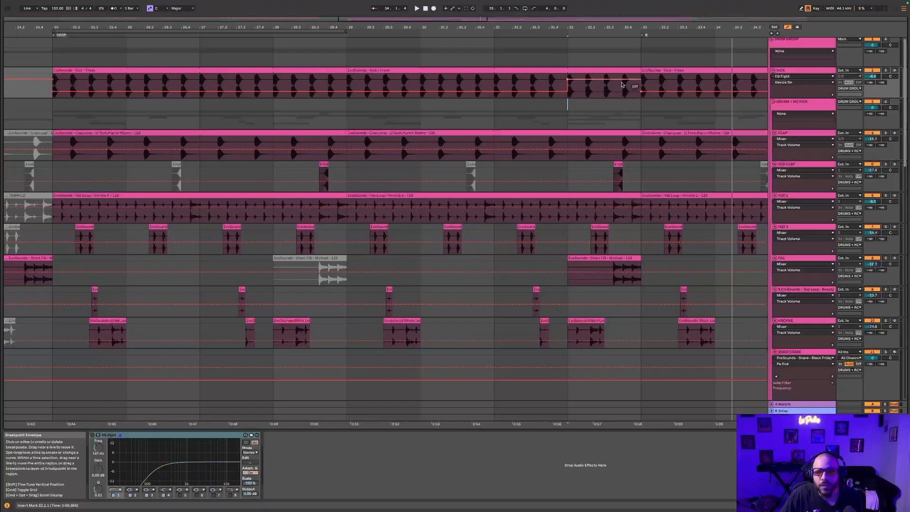
- Compare the BASS GROUP's EQ Eight automation at bar 32 and play the transition with the whole arrangement in view
scroll(622, 85, "down", 10)
left_click(570, 176)
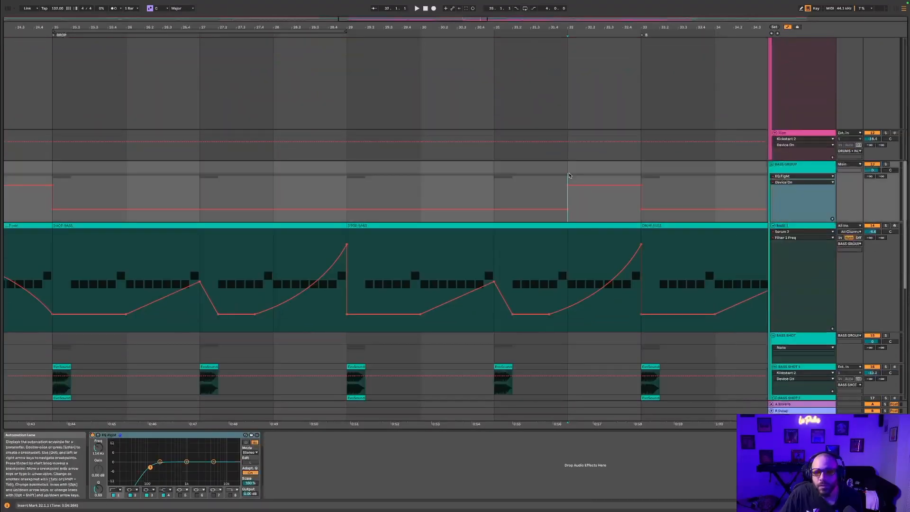
double_click(664, 19)
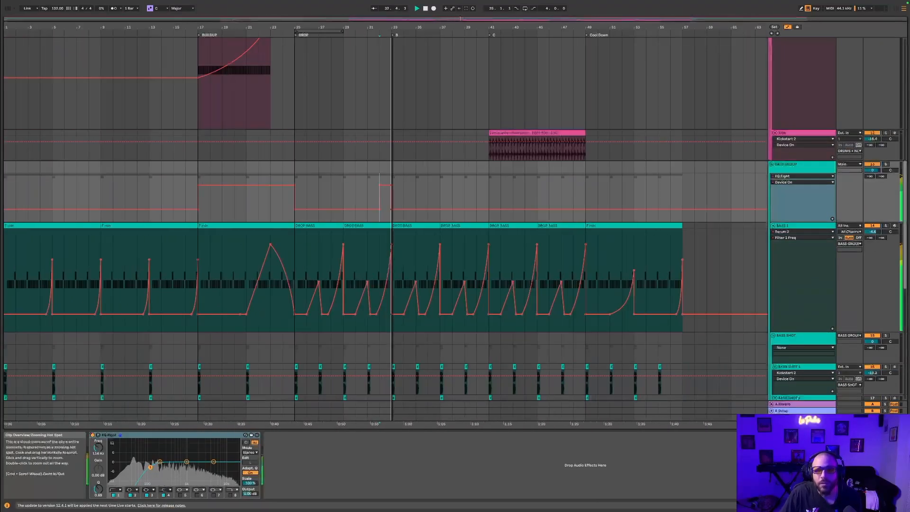
- Give the KICK EQ Eight Device On automation its own lane and duplicate its bars 25 to 33 three times
scroll(711, 175, "up", 10)
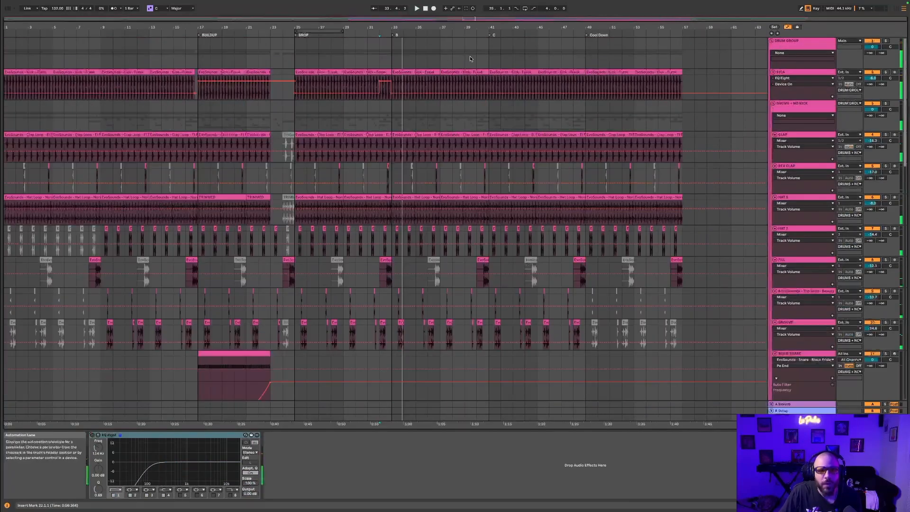
left_click(833, 98)
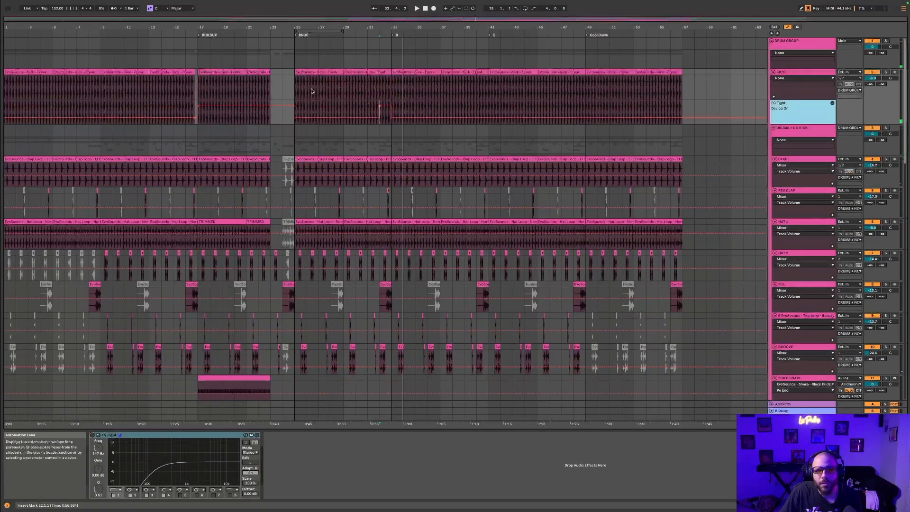
left_click_drag(299, 105, 390, 107)
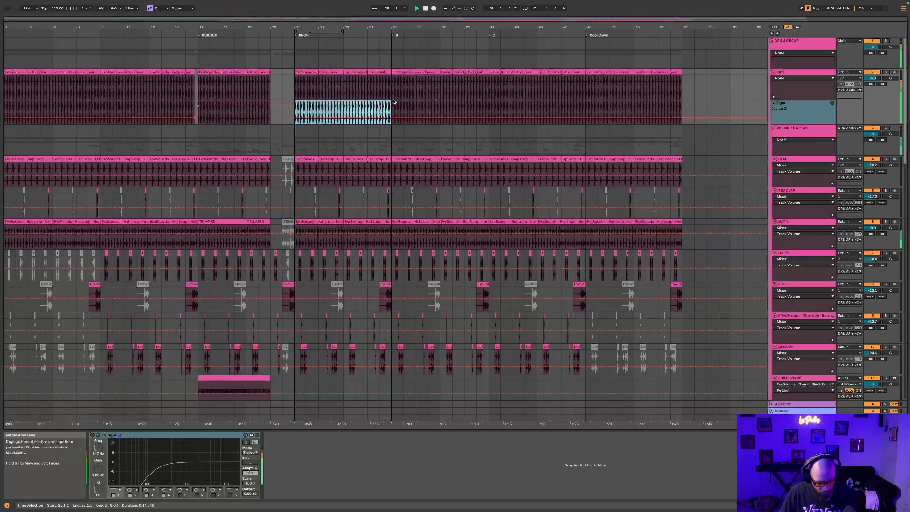
key("space")
key("ctrl+d")
key("ctrl+d")
key("ctrl+d")
- Duplicate the BASS GROUP's EQ Eight Device On automation from bars 25 to 33 three times, up to bar 57
scroll(405, 146, "down", 3)
scroll(405, 146, "down", 12)
left_click_drag(297, 200, 391, 204)
key("ctrl+d")
key("ctrl+d")
key("ctrl+d")
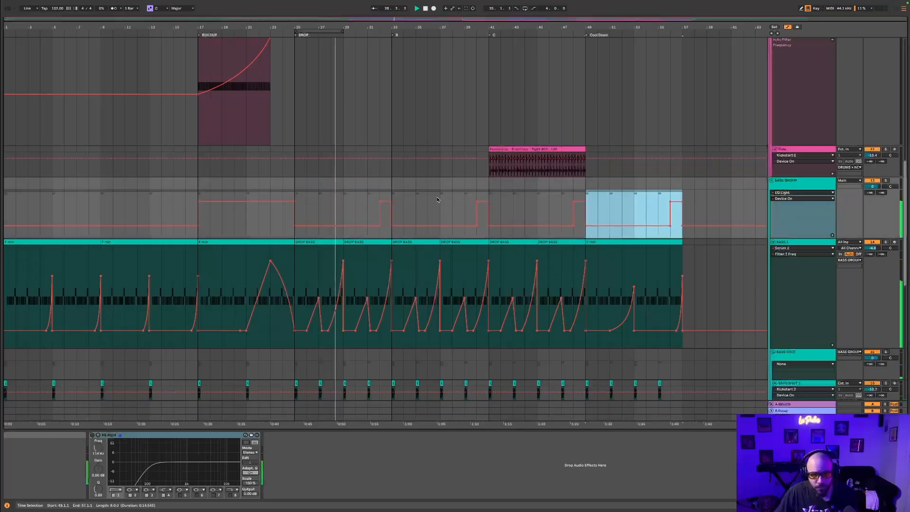
- Review the vocal tracks during playback and check the Kickstart 2 settings on the KNB ET2 VOCAL CHOP 14 track
scroll(741, 209, "down", 3)
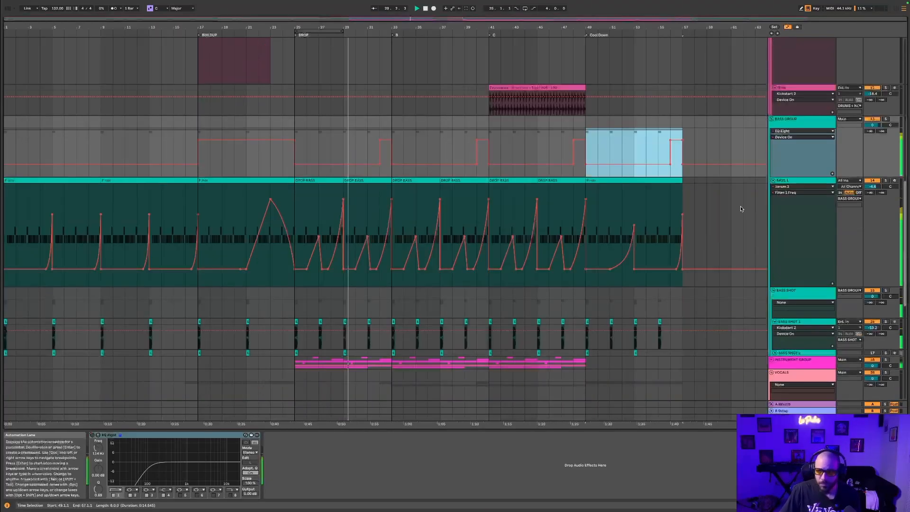
scroll(740, 206, "down", 10)
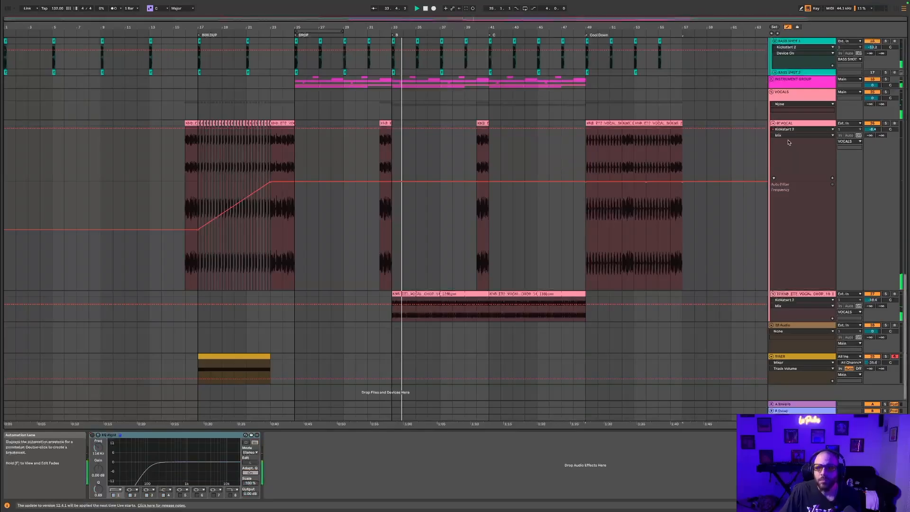
left_click(677, 228)
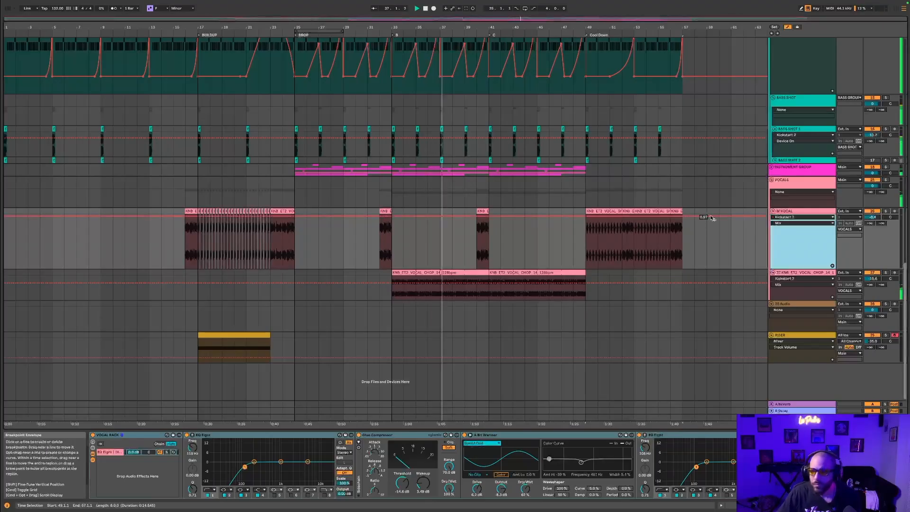
key("Down")
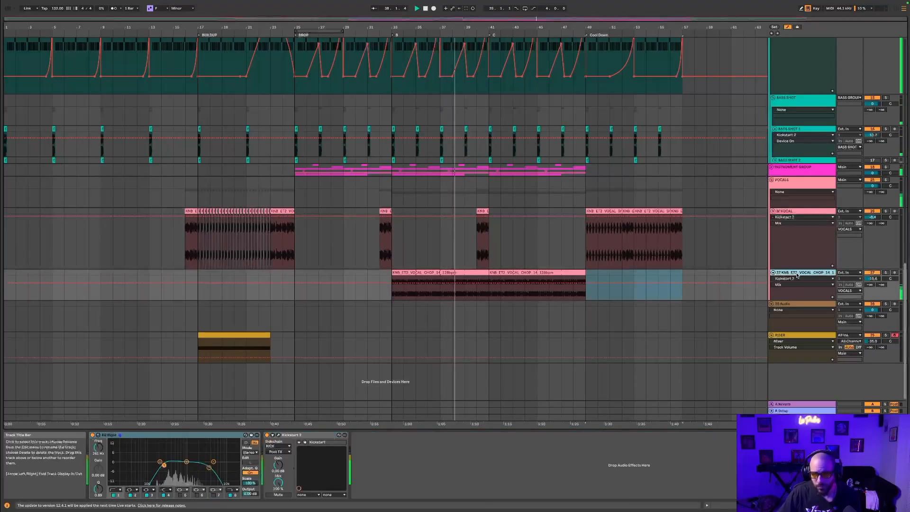
left_click(278, 435)
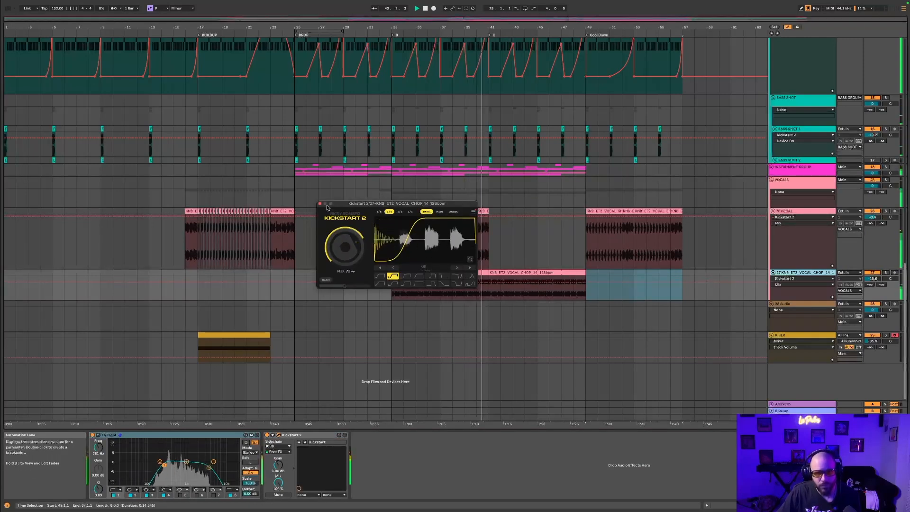
key("super+alt+p")
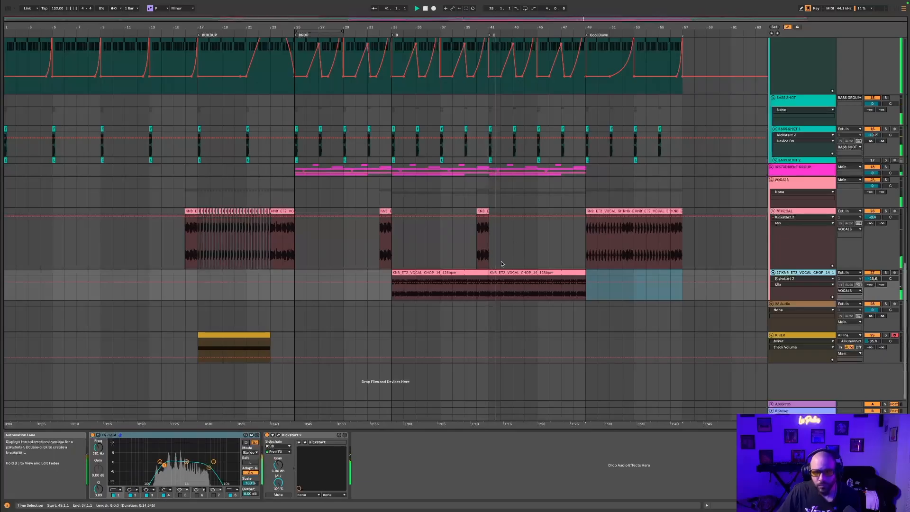
left_click(506, 273)
scroll(706, 183, "up", 5)
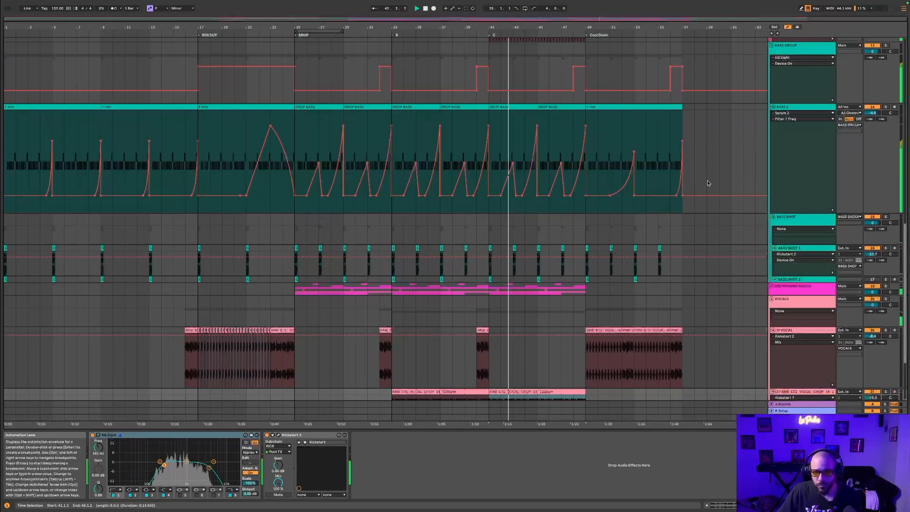
- Hide the arrangement's automation lanes and stop playback with the insert marker at bar 46
left_click(788, 27)
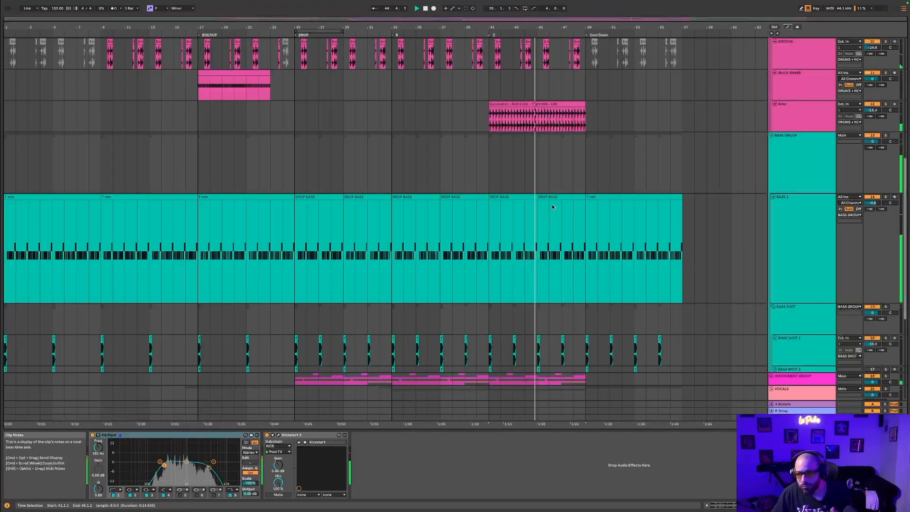
key("h")
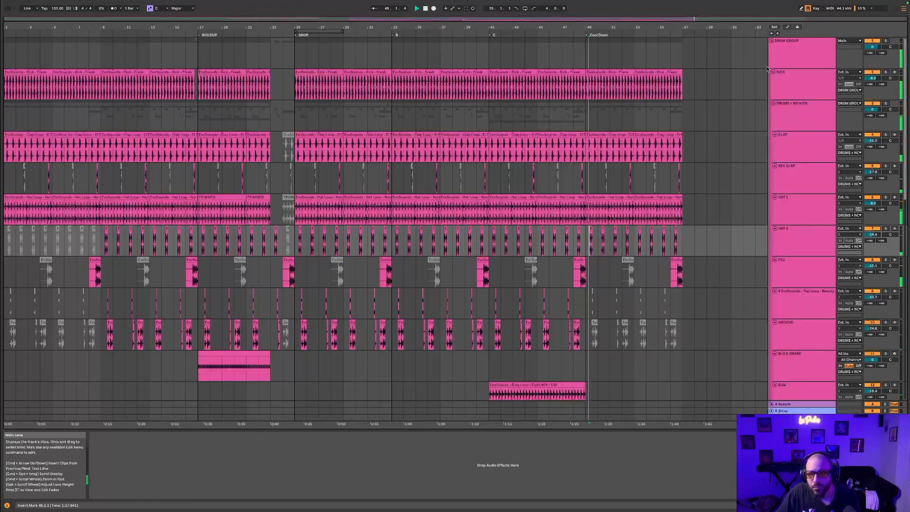
left_click(549, 117)
key("space")
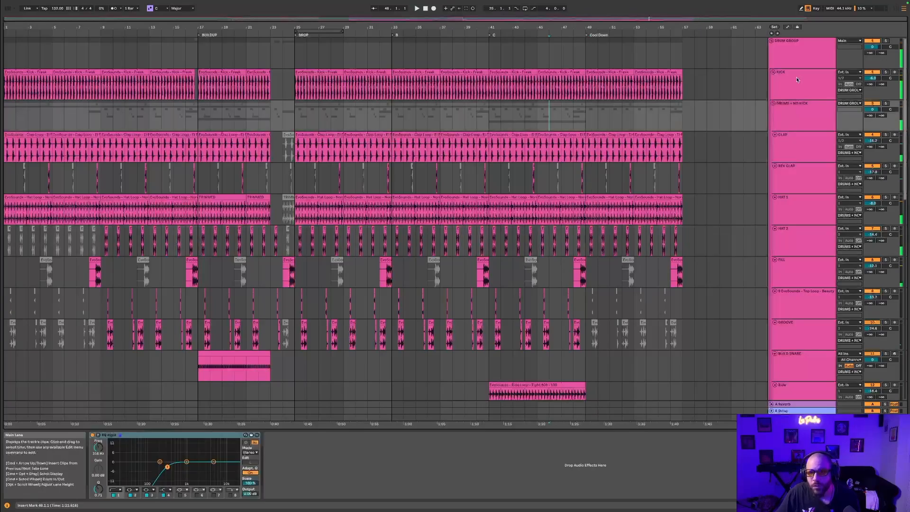
- Fold the DRUMS NO KICK group and remove its clips from bar 49 to bar 57 in the Cool Down
left_click(774, 103)
left_click(559, 109)
left_click_drag(590, 111, 686, 111)
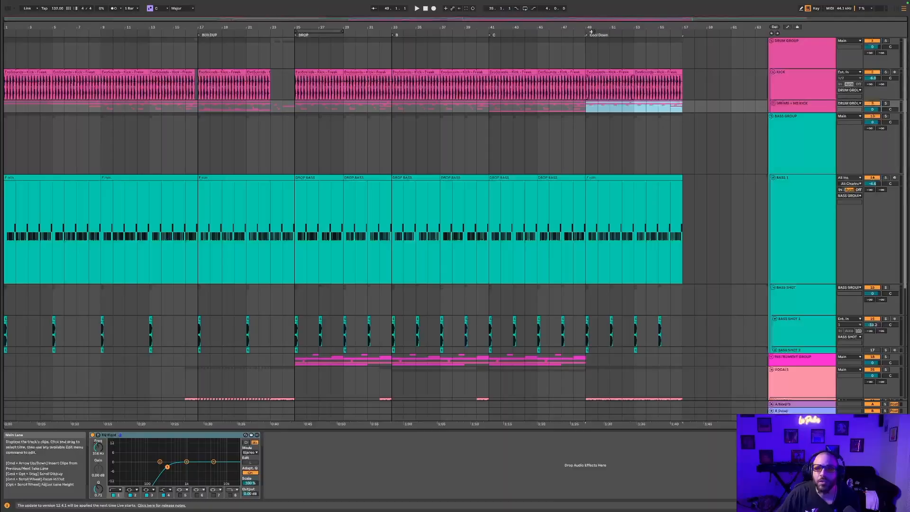
left_click(583, 109)
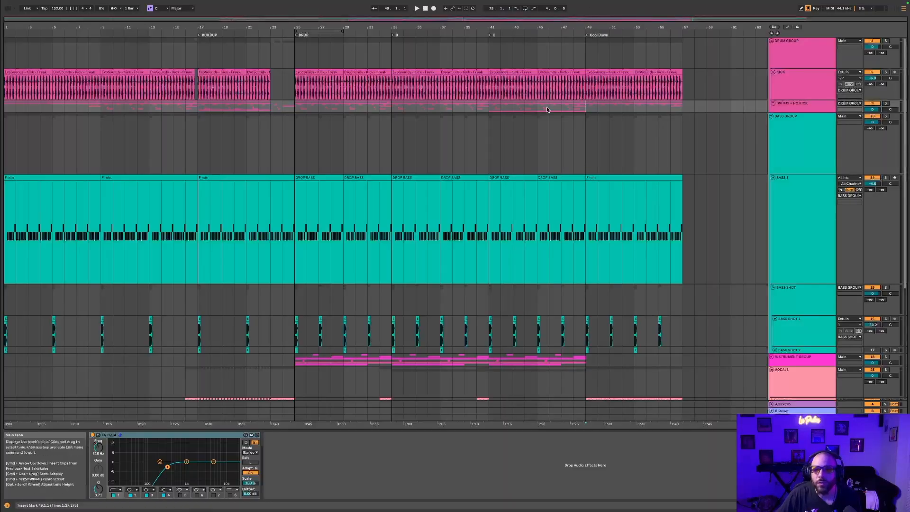
left_click_drag(586, 108, 681, 110)
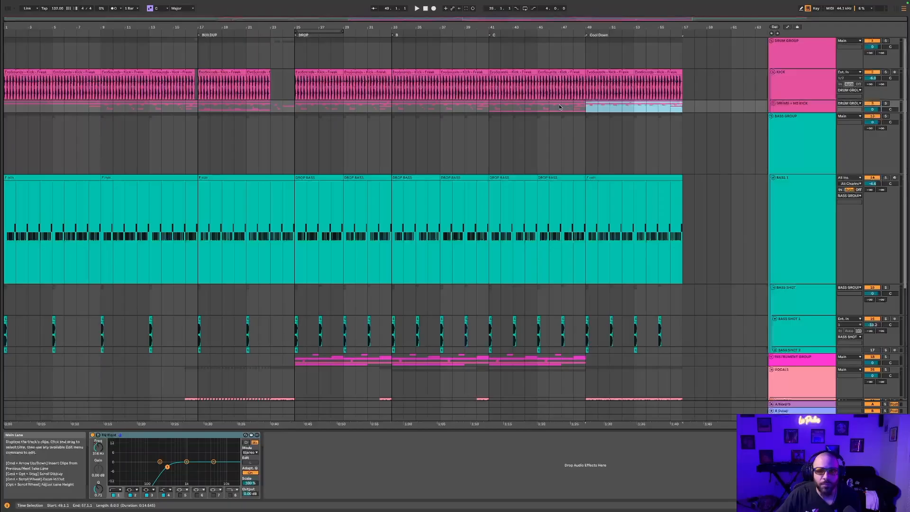
left_click(560, 107)
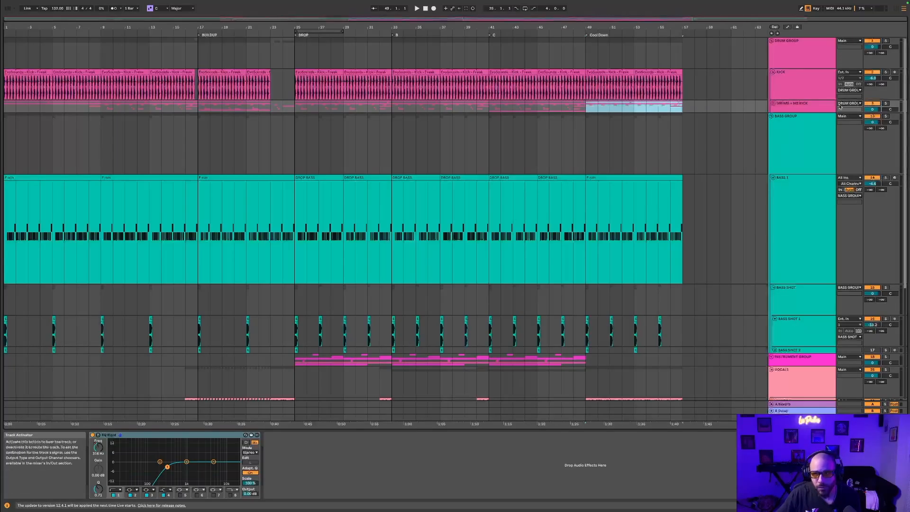
left_click(540, 108)
key("space")
left_click_drag(586, 108, 683, 109)
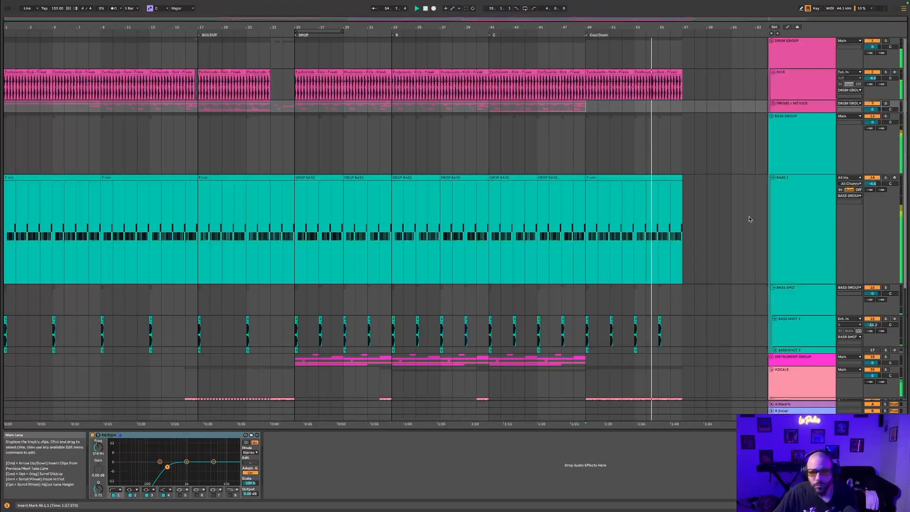
- Listen to the Cool Down with the vocals in view, and mark bars 57 to 62 on the DRUMS NO KICK group
scroll(804, 246, "down", 5)
scroll(803, 239, "down", 1)
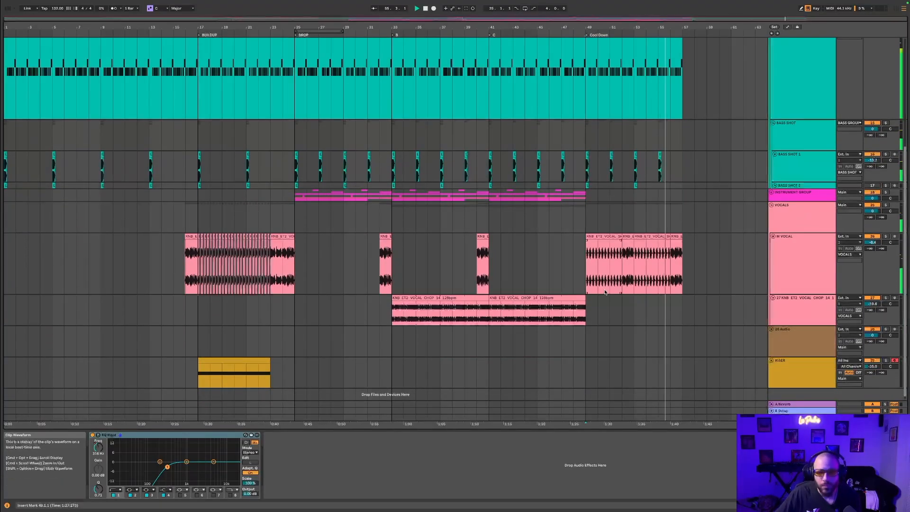
left_click(586, 270)
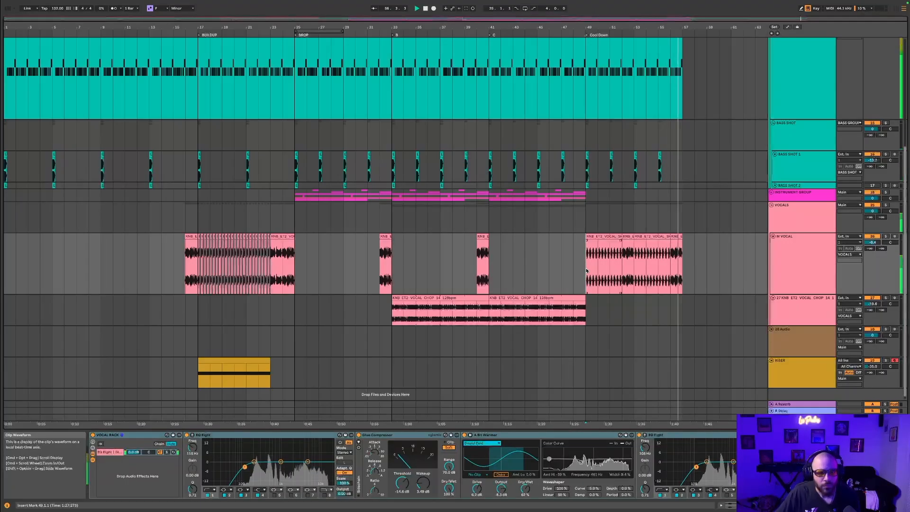
left_click(574, 136)
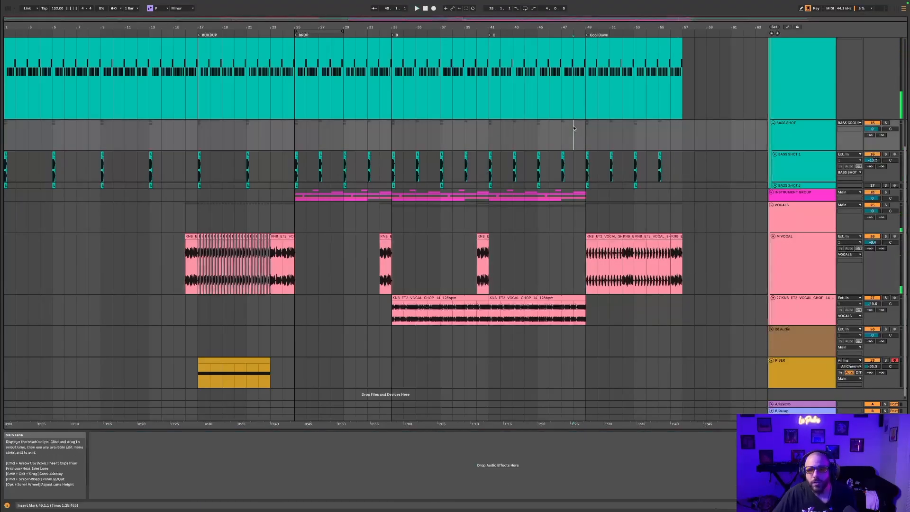
scroll(581, 130, "up", 4)
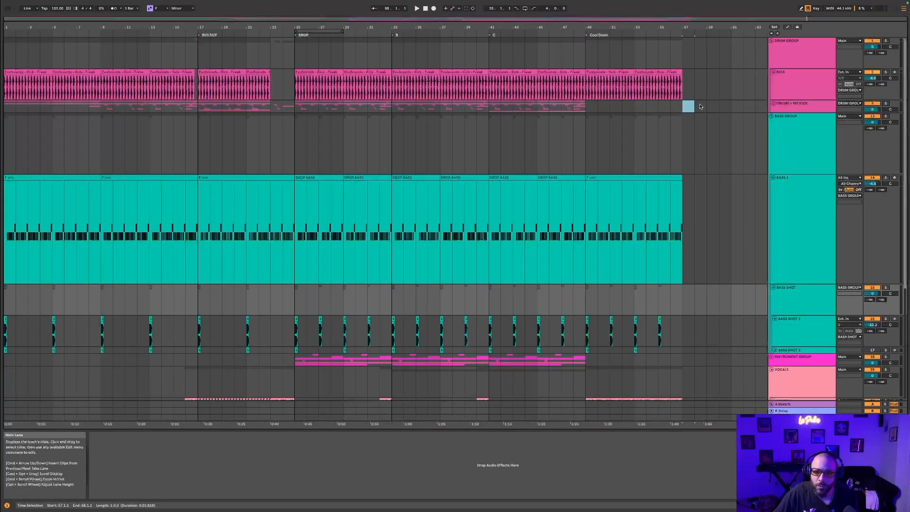
left_click_drag(745, 110, 743, 110)
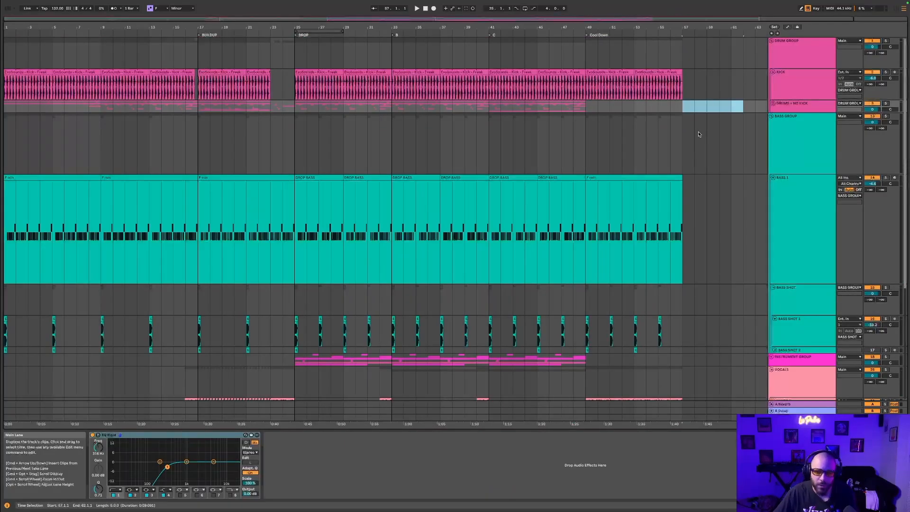
scroll(585, 37, "down", 2)
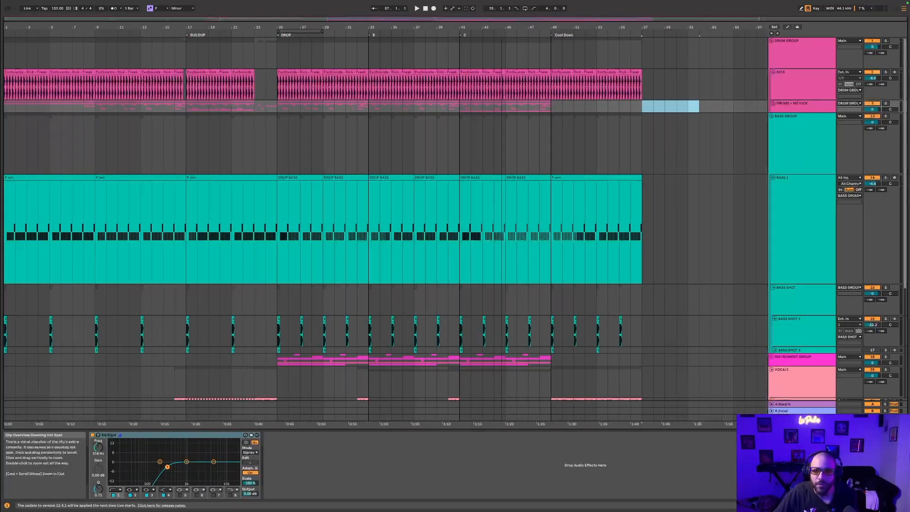
- Unfold the DRUMS NO KICK group and examine its tracks, the Ride clip at bars 41 to 49 and the Cool Down start
left_click(543, 93)
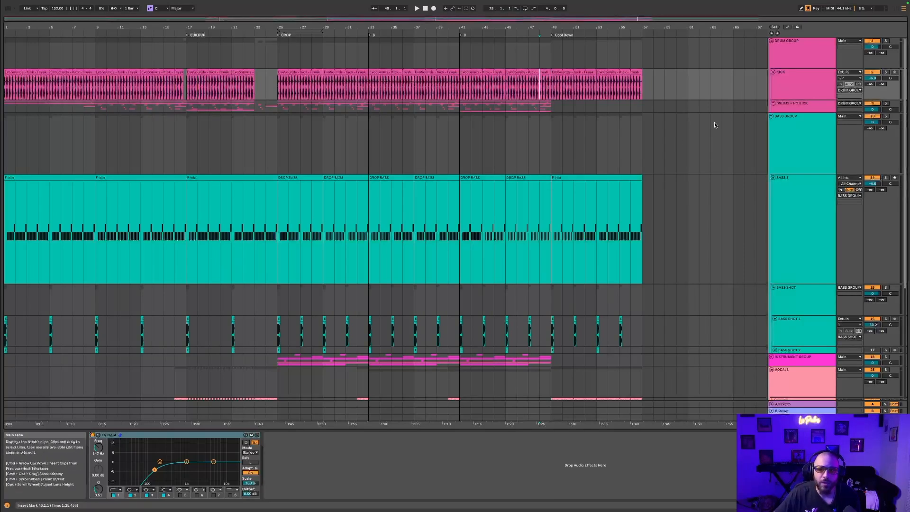
left_click(773, 103)
scroll(496, 184, "down", 10)
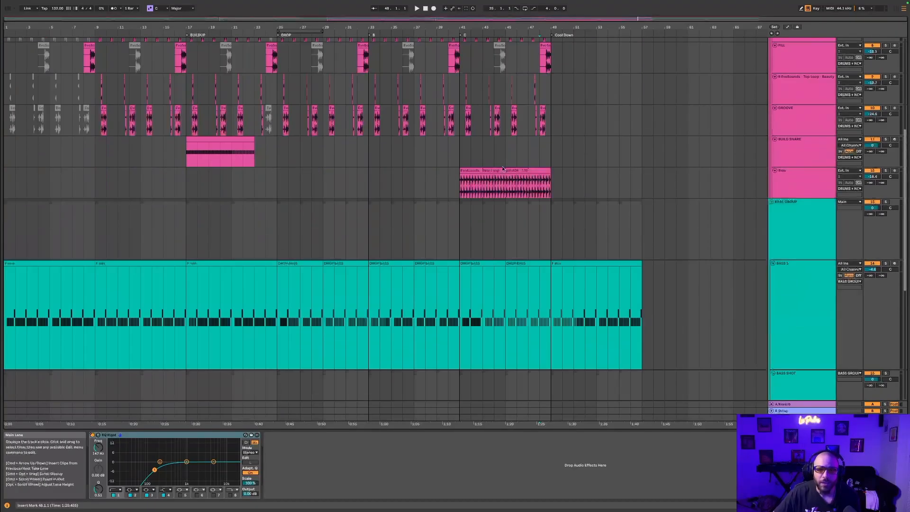
left_click(540, 227)
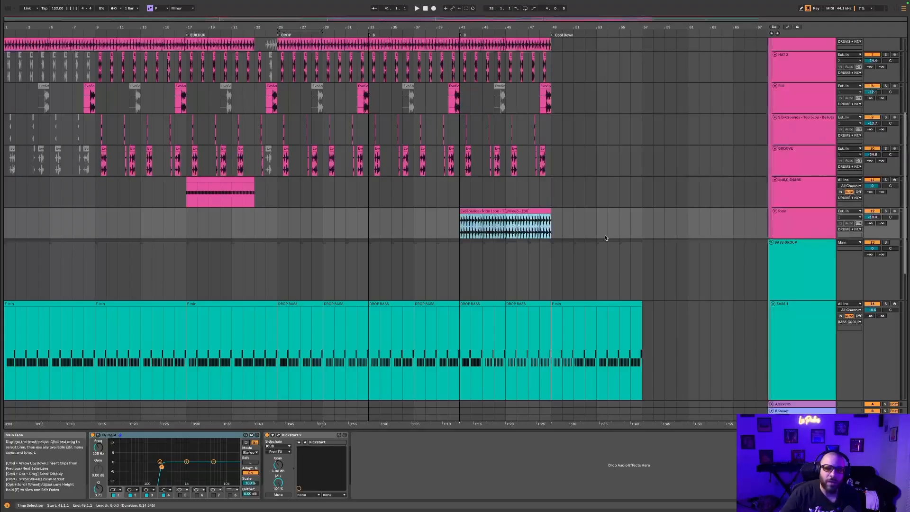
scroll(605, 235, "down", 1)
left_click(497, 209)
scroll(497, 209, "down", 3)
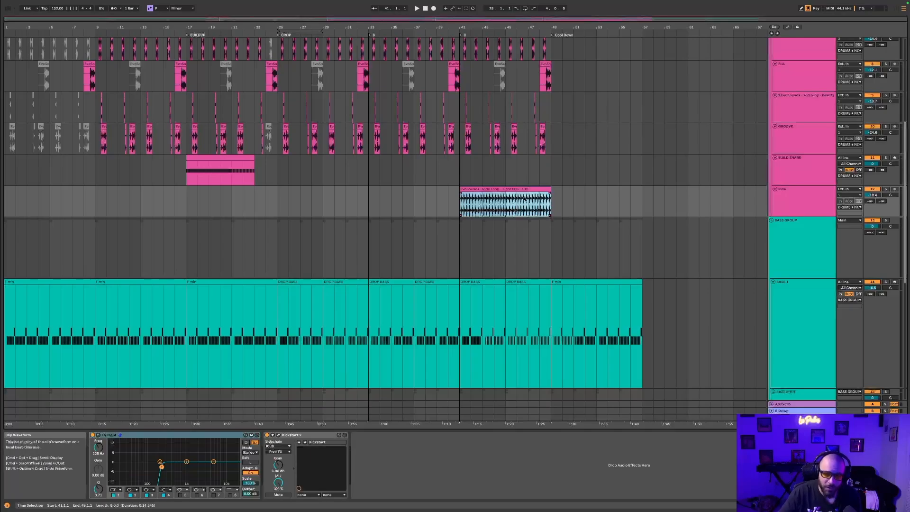
scroll(540, 199, "up", 5)
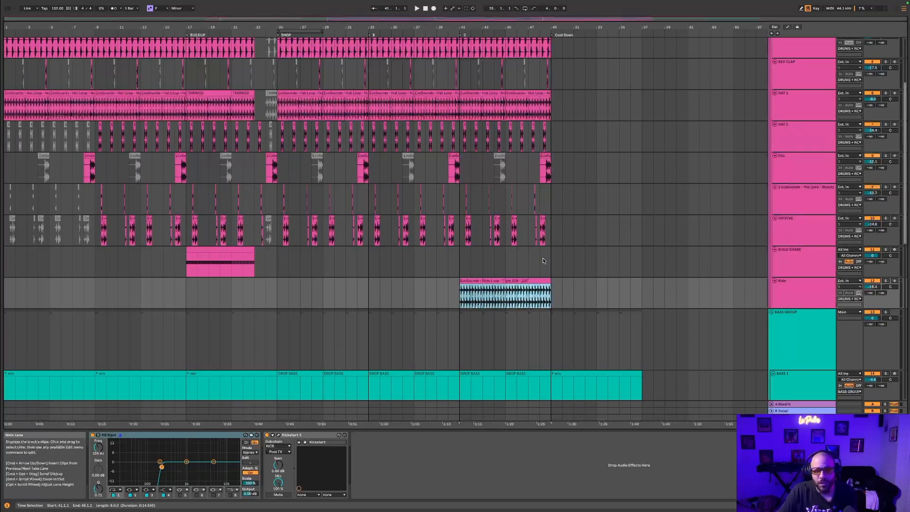
scroll(543, 261, "up", 5)
left_click(551, 103)
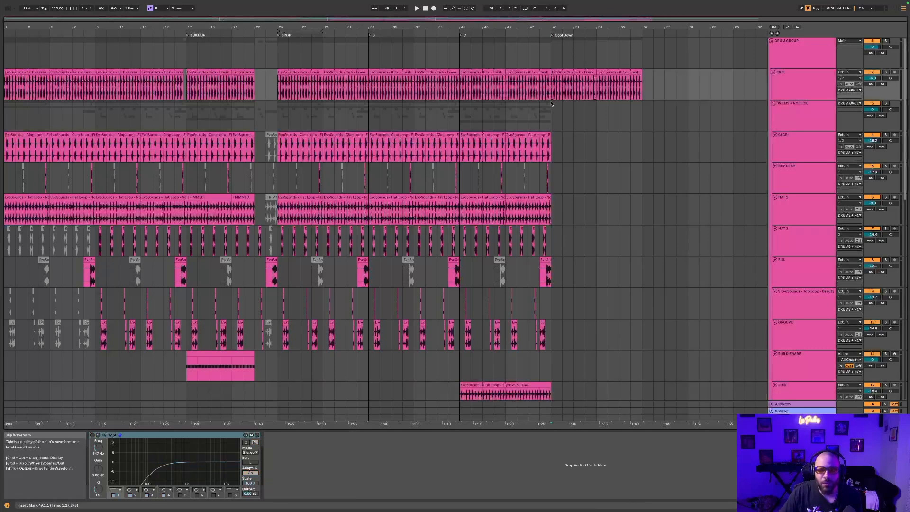
- Examine the Cool Down's INSTRUMENT GROUP range from bar 49 to 57 and the first M VOCAL clip there
scroll(551, 103, "down", 15)
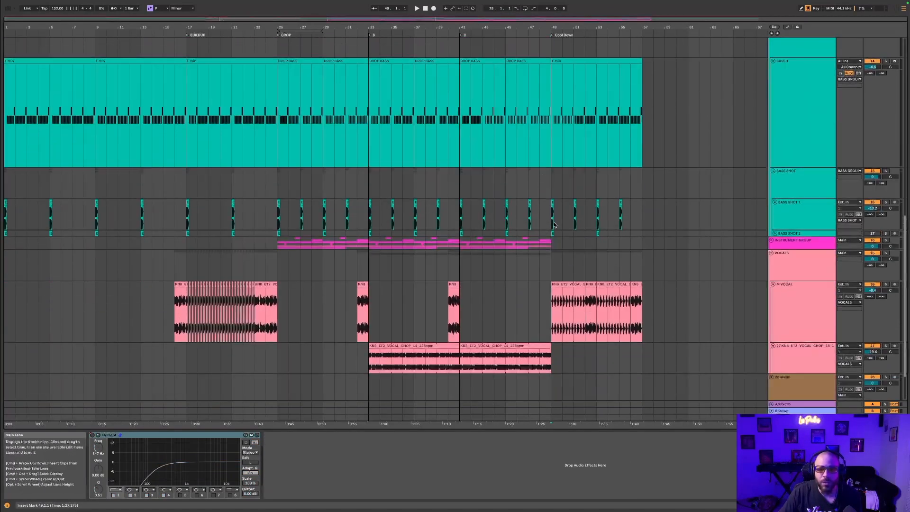
left_click_drag(553, 246, 618, 245)
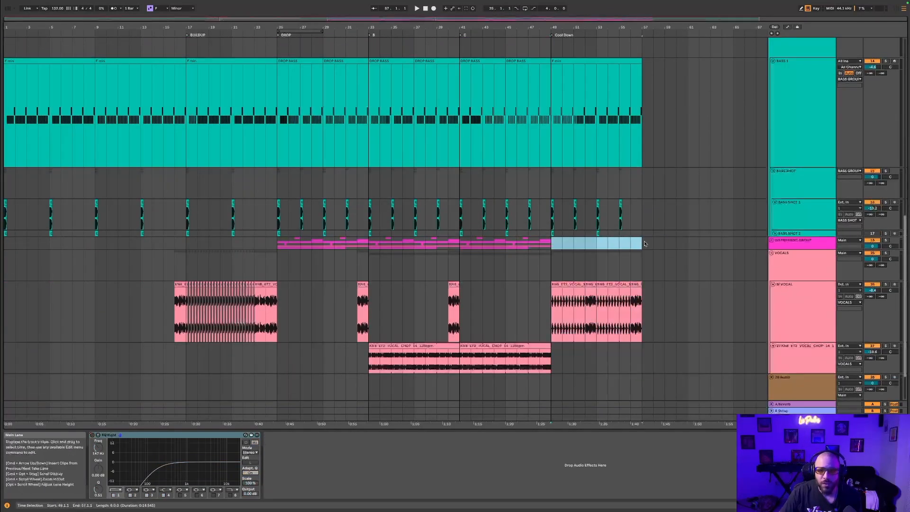
scroll(644, 244, "up", 8)
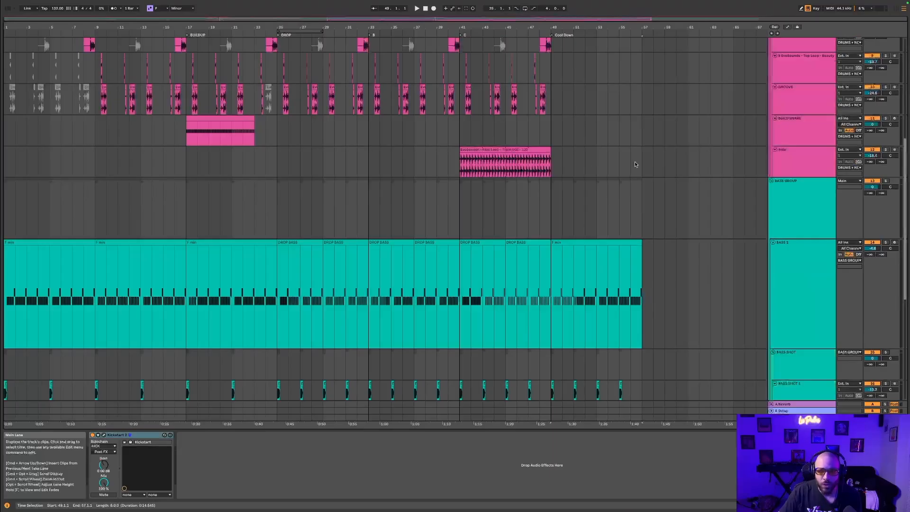
scroll(636, 164, "down", 9)
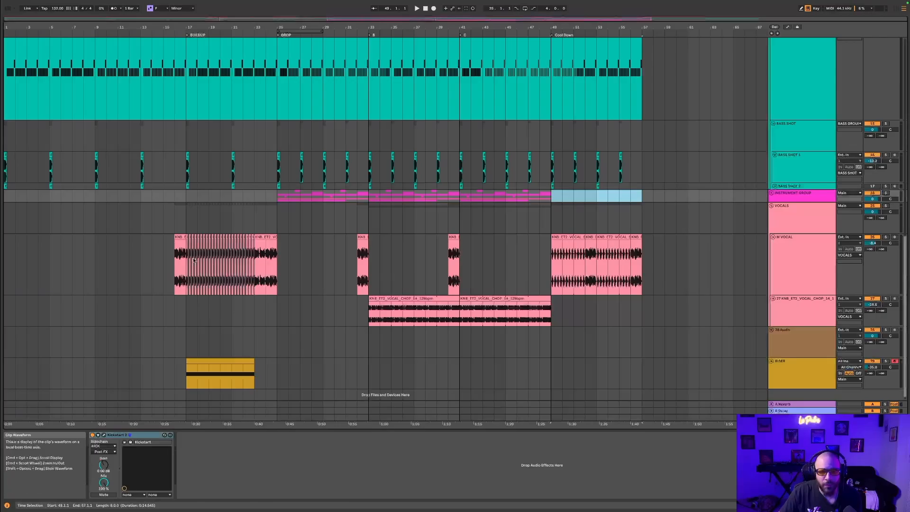
left_click(567, 241)
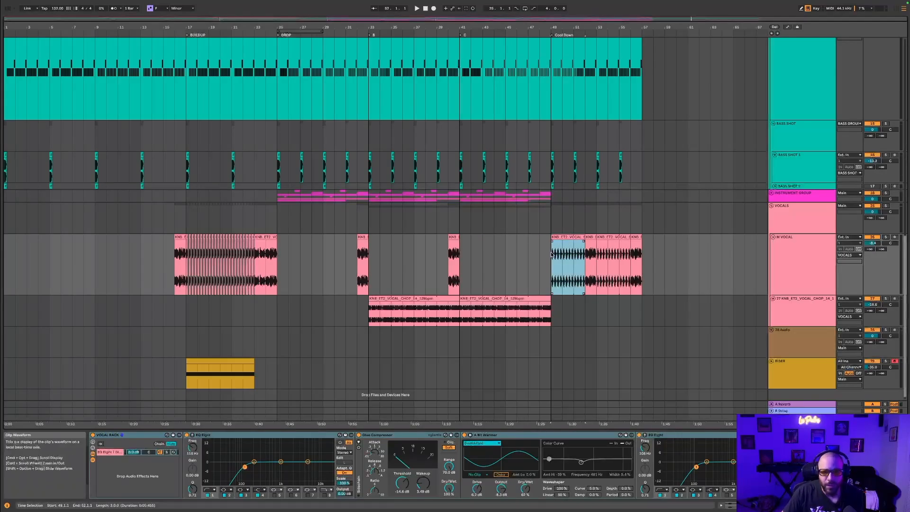
- Examine the DROP BASS clip at bars 25 to 29 and review the track volumes from BASS 1 up to the drums
scroll(590, 194, "up", 4)
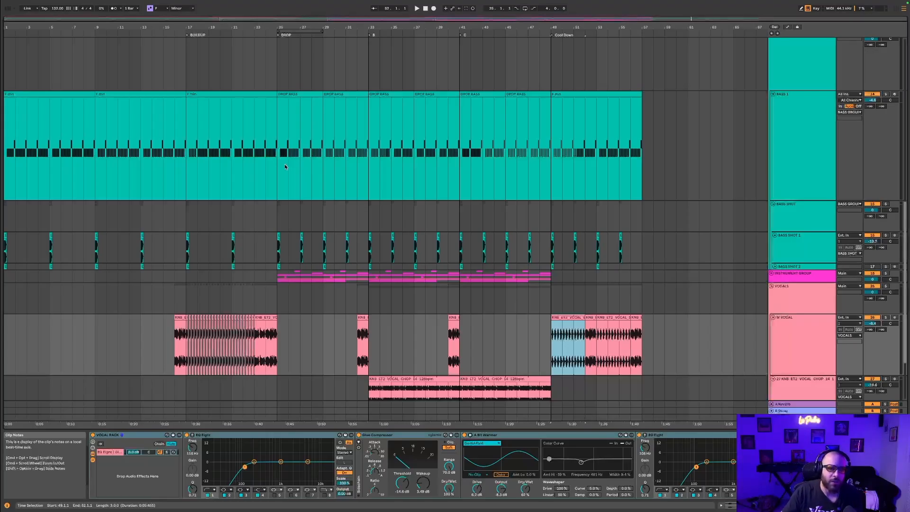
left_click_drag(279, 164, 324, 167)
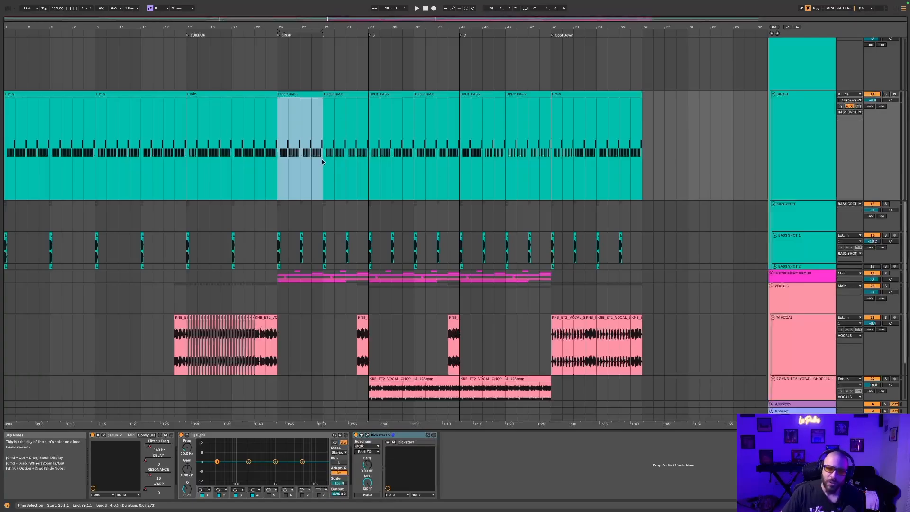
scroll(869, 164, "up", 3)
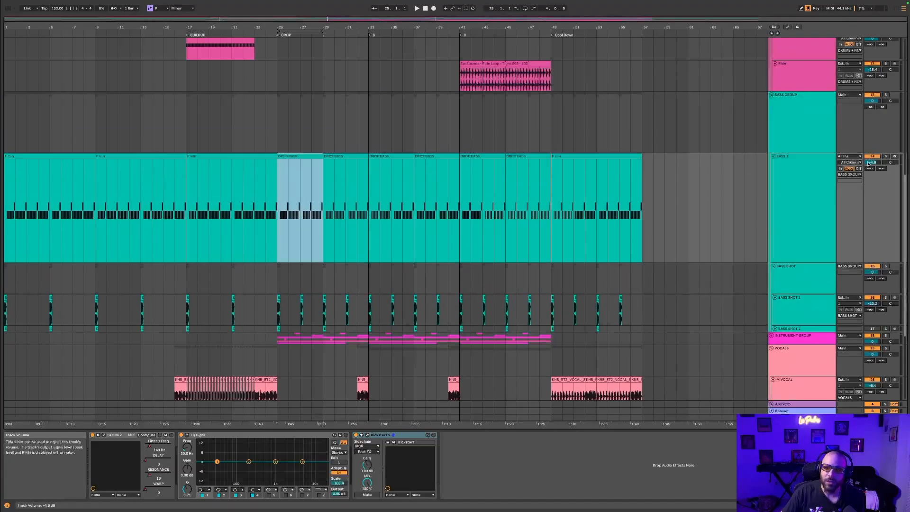
scroll(875, 164, "up", 5)
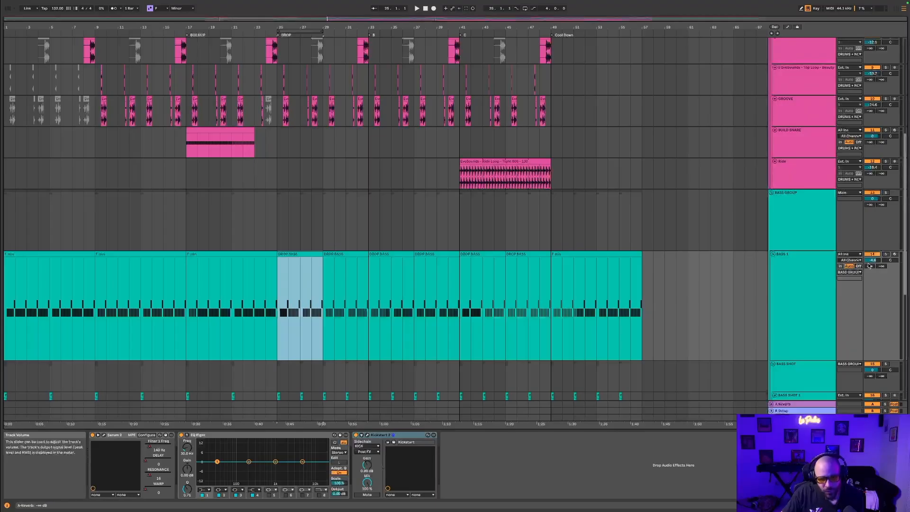
scroll(860, 142, "up", 10)
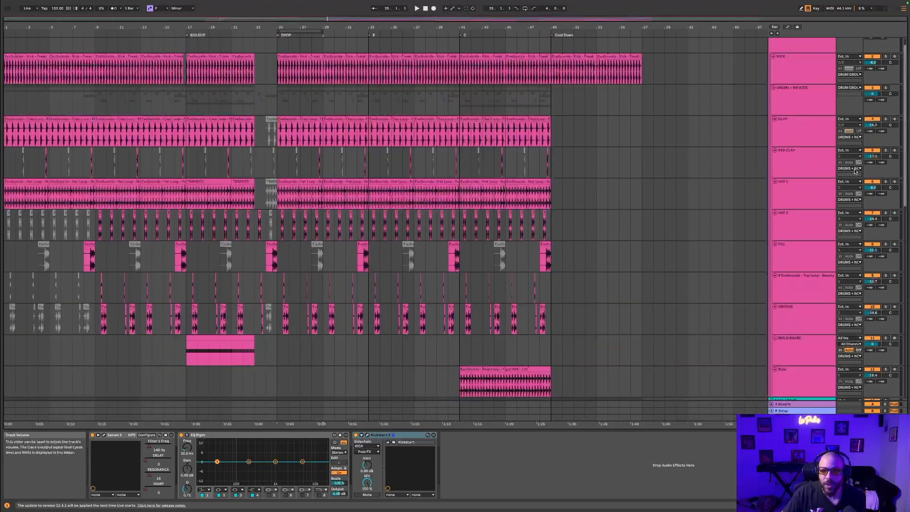